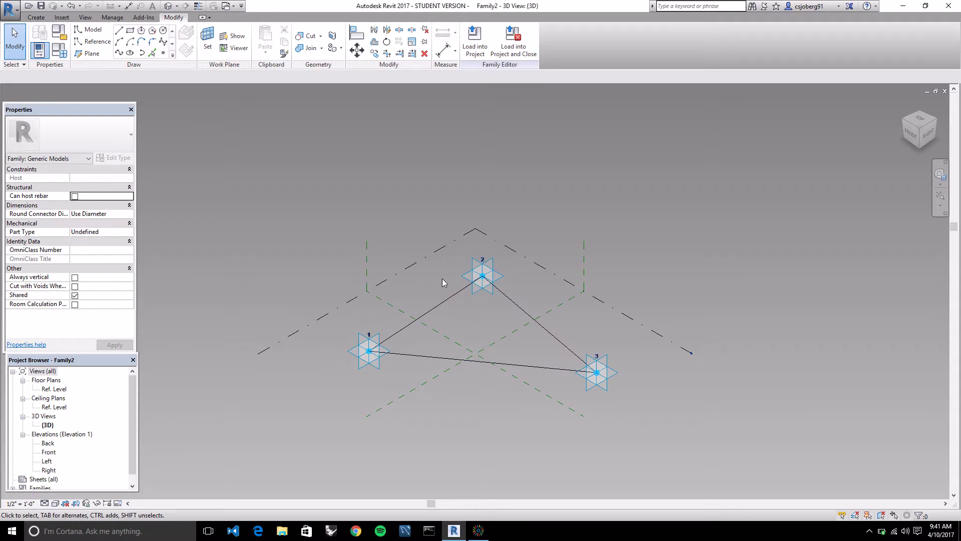
- Convert the chain of three model lines joining the adaptive points into reference lines
{"action": "key", "text": "Tab"}
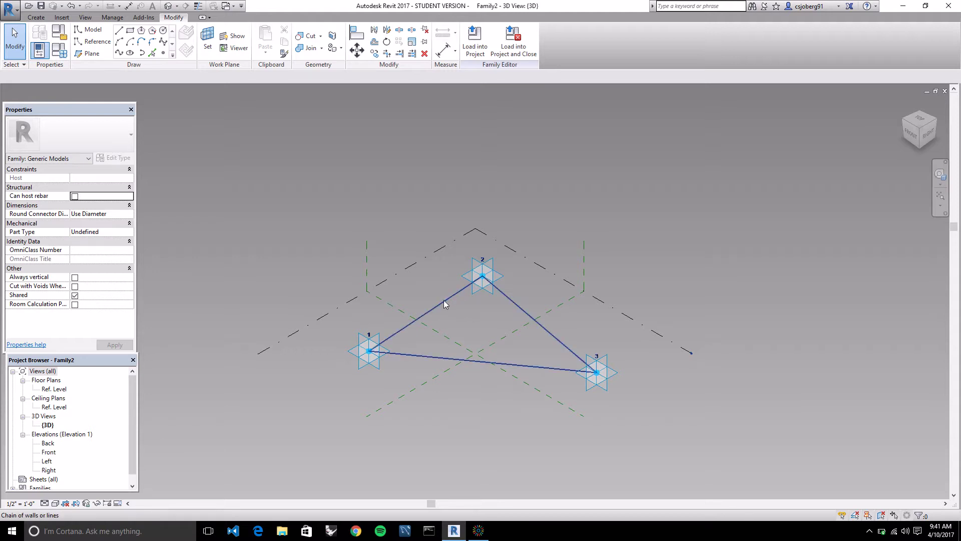
{"action": "left_click", "coordinate": [443, 299]}
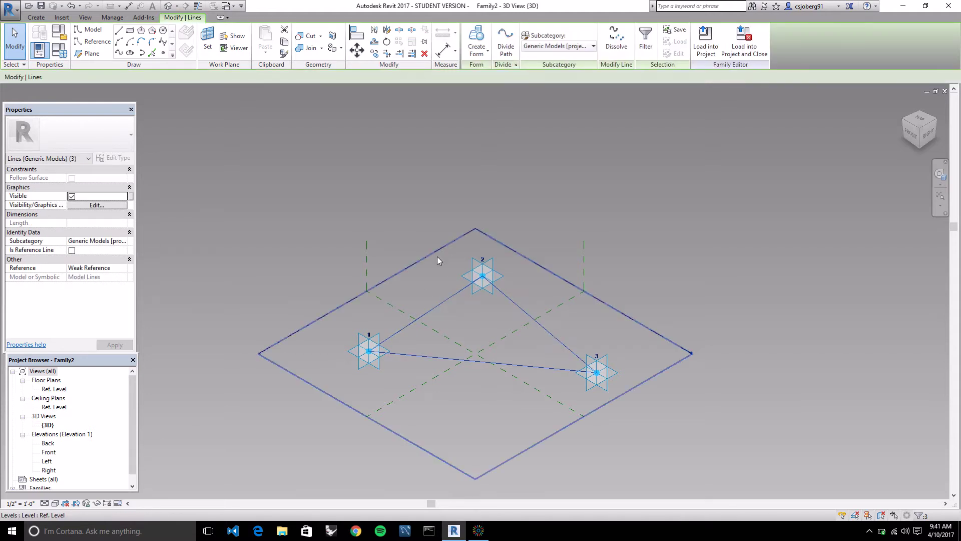
{"action": "left_click", "coordinate": [392, 206]}
{"action": "key", "text": "Tab"}
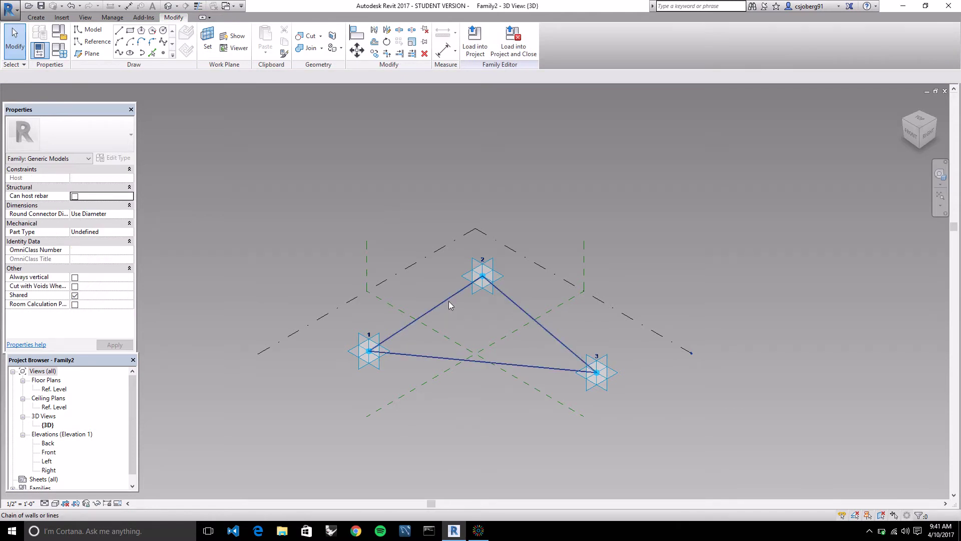
{"action": "left_click", "coordinate": [449, 304]}
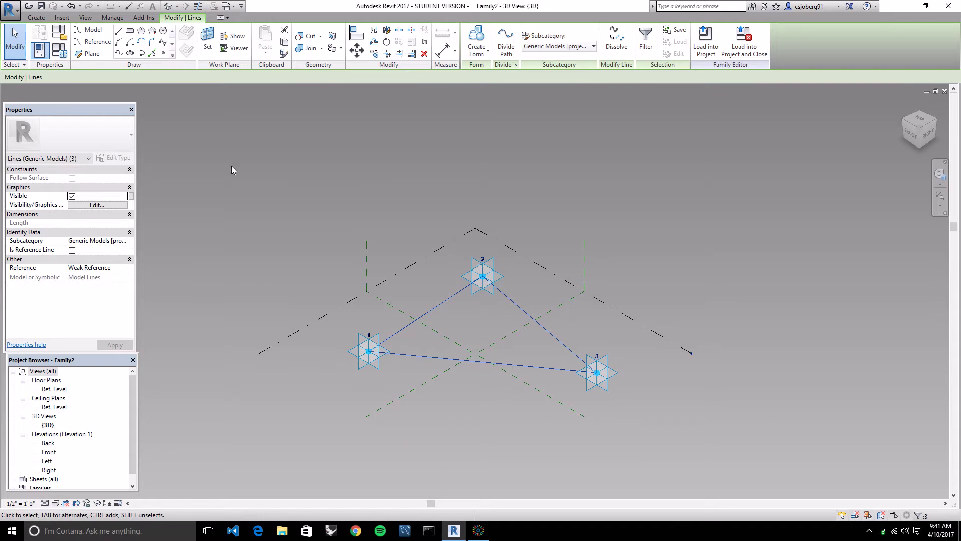
{"action": "left_click", "coordinate": [71, 250]}
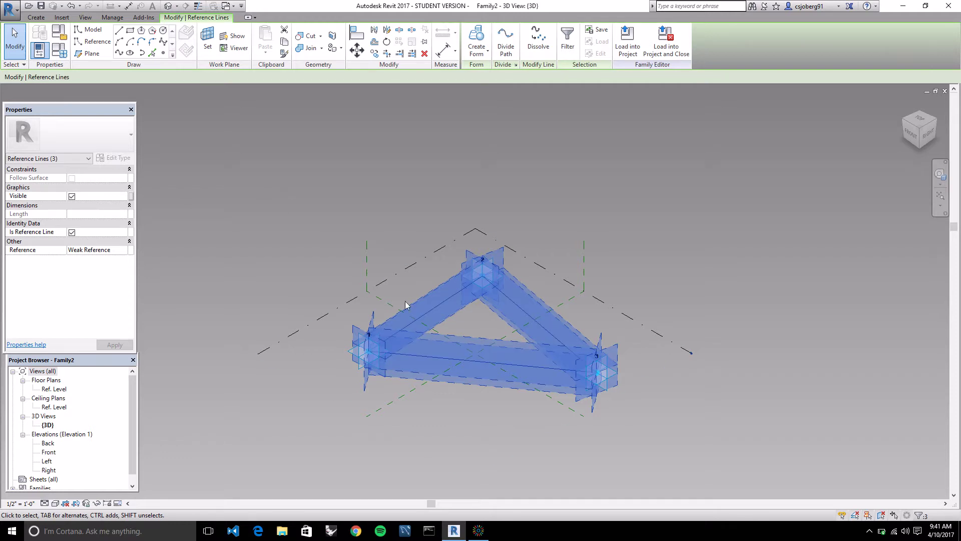
{"action": "key", "text": "ctrl+z"}
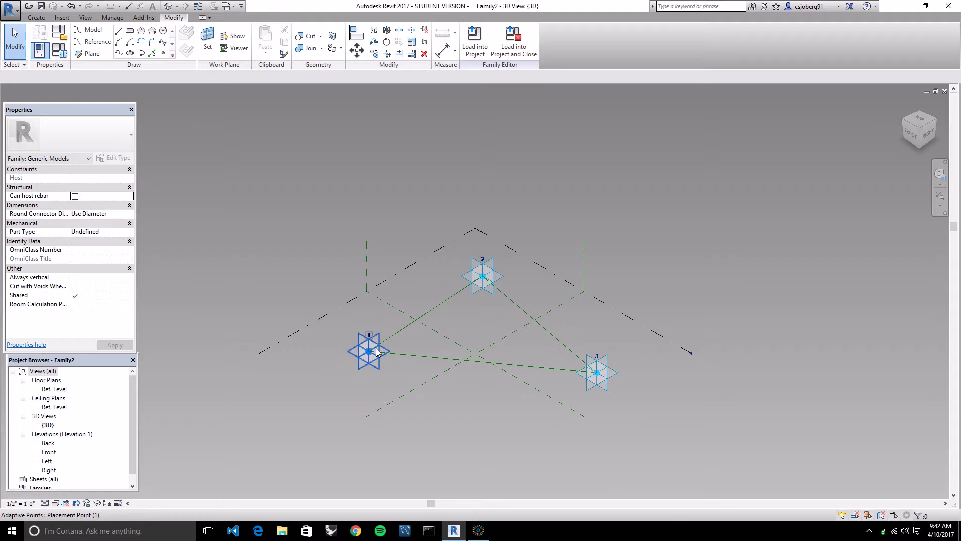
- Set the work plane to the horizontal reference plane of adaptive placement point 1
{"action": "key", "text": "Tab"}
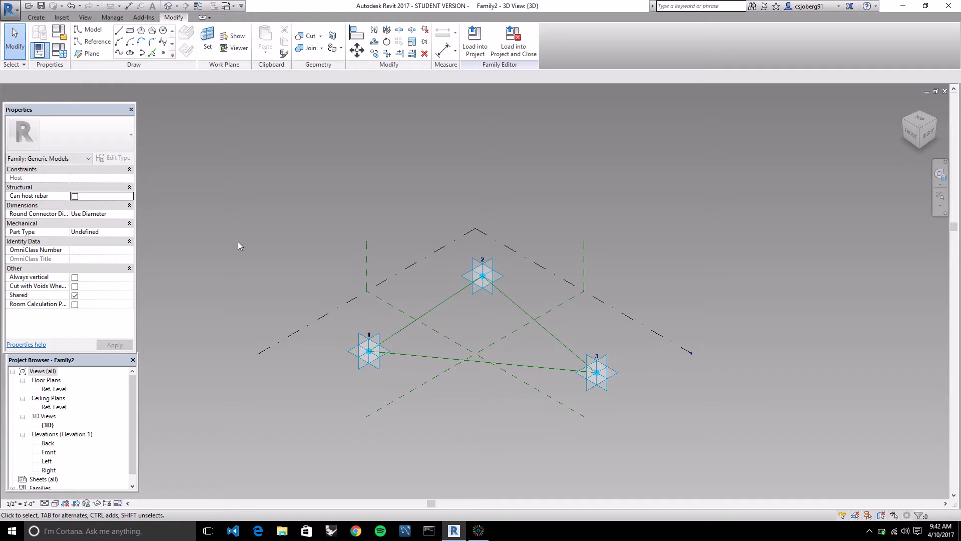
{"action": "left_click", "coordinate": [208, 40]}
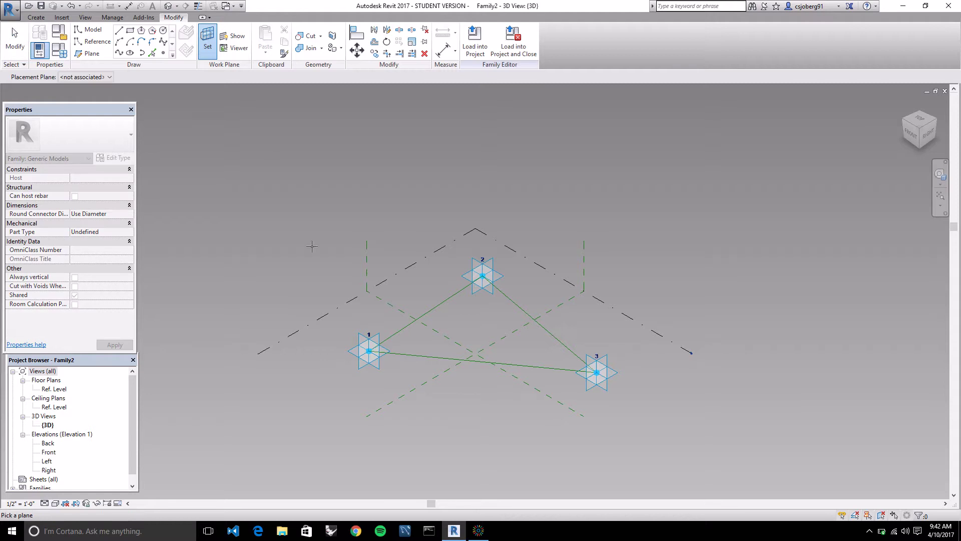
{"action": "left_click", "coordinate": [350, 350]}
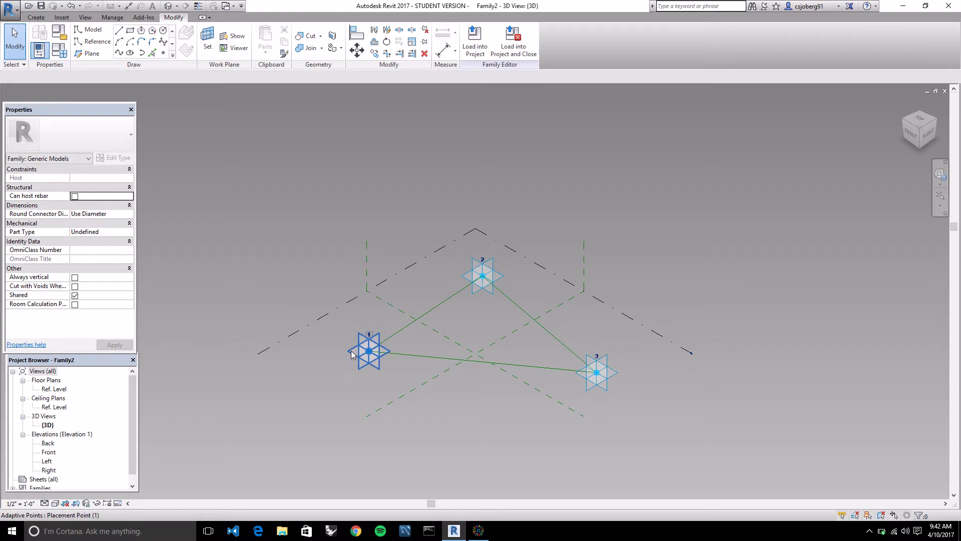
{"action": "left_click", "coordinate": [207, 40]}
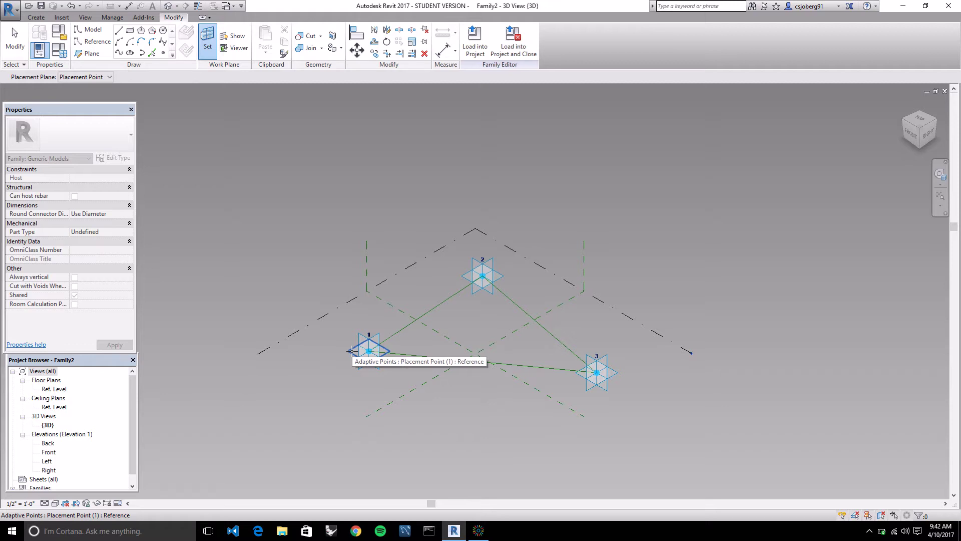
{"action": "left_click", "coordinate": [351, 350]}
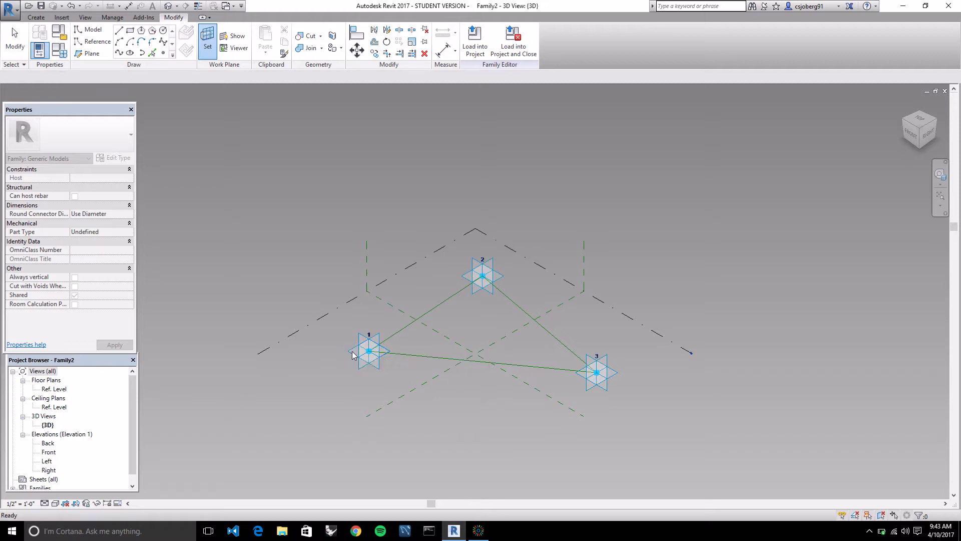
- Place a reference point on adaptive point 1, hosted on its horizontal plane, and dismiss the low battery notice
{"action": "left_click", "coordinate": [163, 52]}
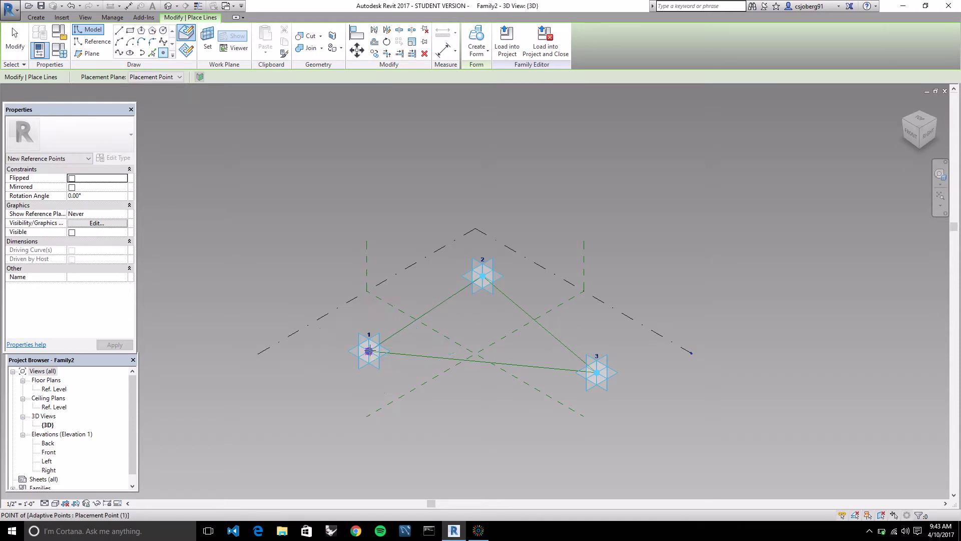
{"action": "key", "text": "Escape"}
{"action": "key", "text": "Escape"}
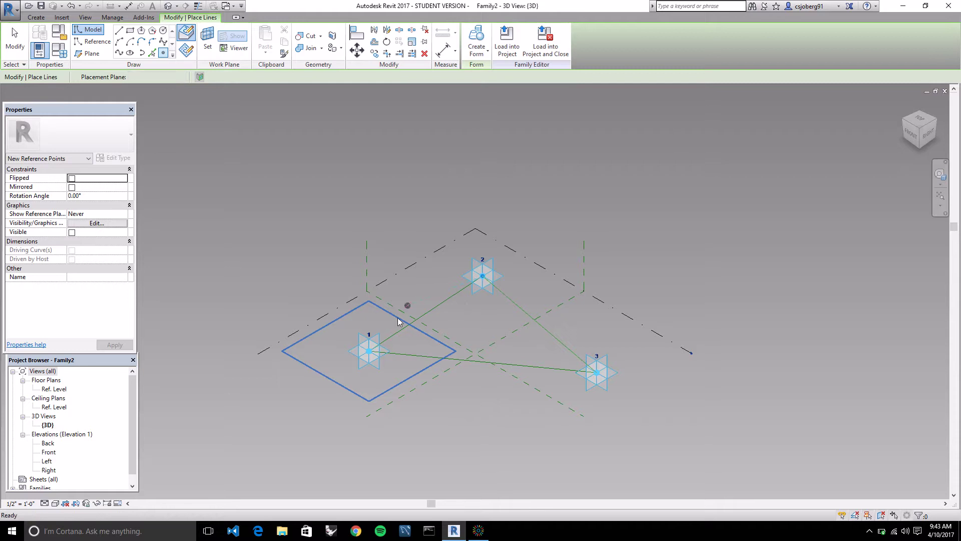
{"action": "left_click", "coordinate": [370, 352]}
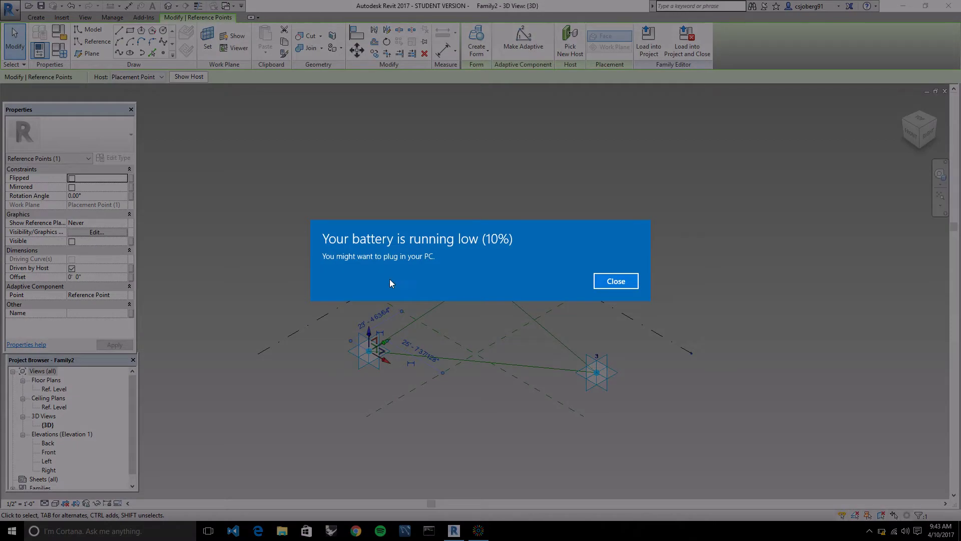
{"action": "left_click", "coordinate": [626, 281]}
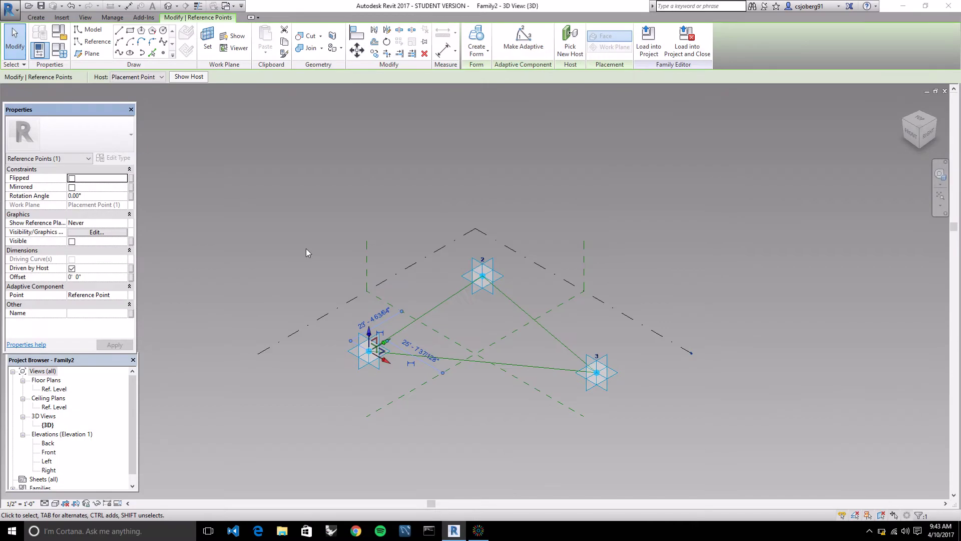
- Set the new reference point's offset from adaptive point 1 to 10' and deselect it
{"action": "left_click", "coordinate": [88, 276]}
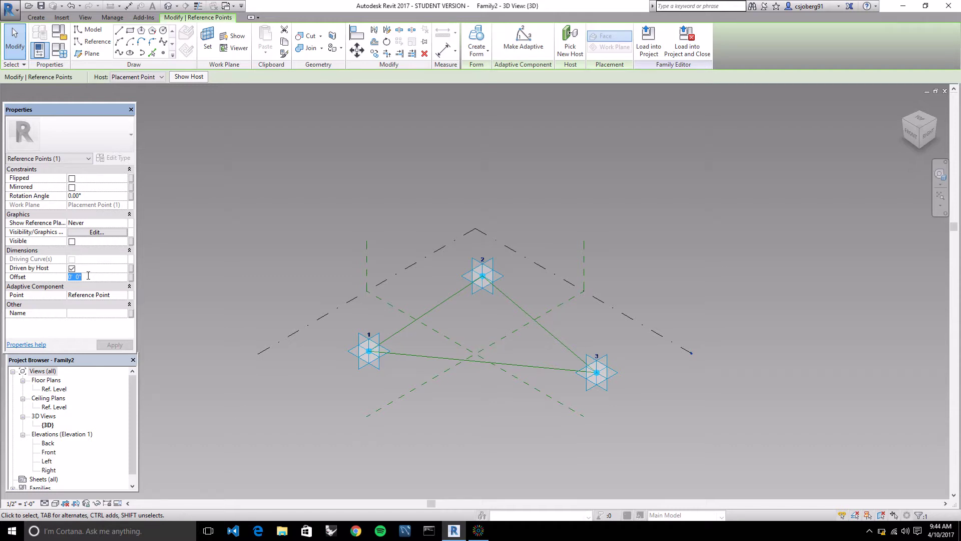
{"action": "type", "text": "10"}
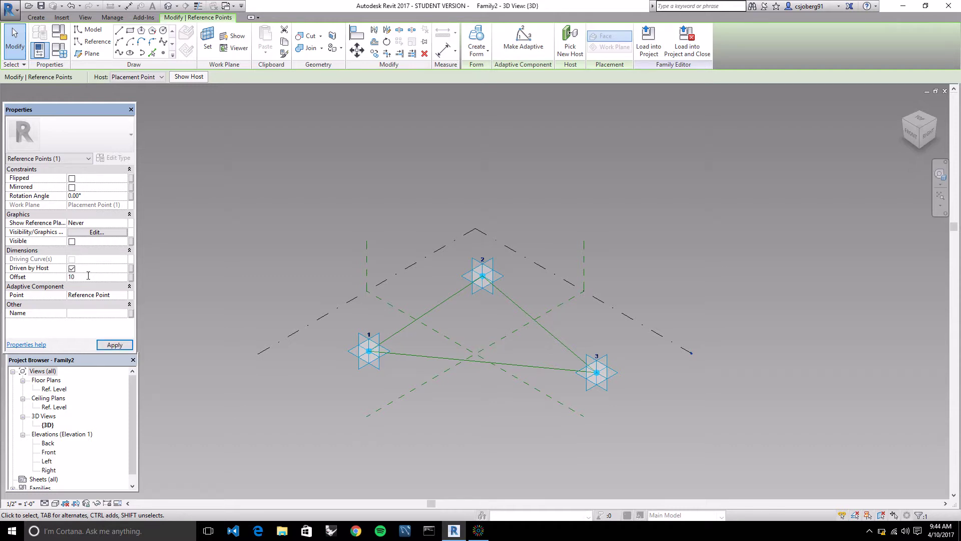
{"action": "left_click", "coordinate": [118, 345]}
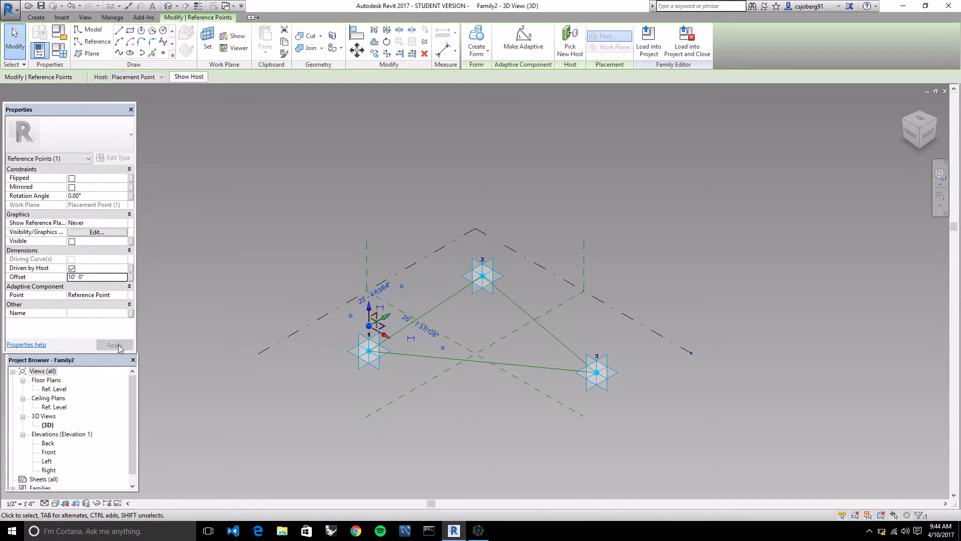
{"action": "left_click", "coordinate": [271, 282]}
{"action": "scroll", "coordinate": [426, 376], "scroll_direction": "up", "scroll_amount": 4}
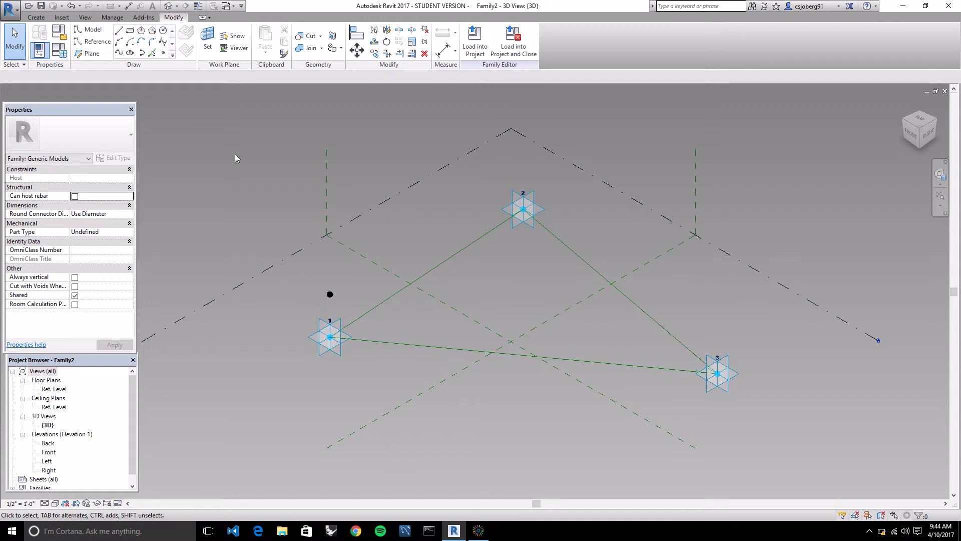
- Create a family type parameter named Offset of type Length, grouped under Dimensions
{"action": "left_click", "coordinate": [330, 294]}
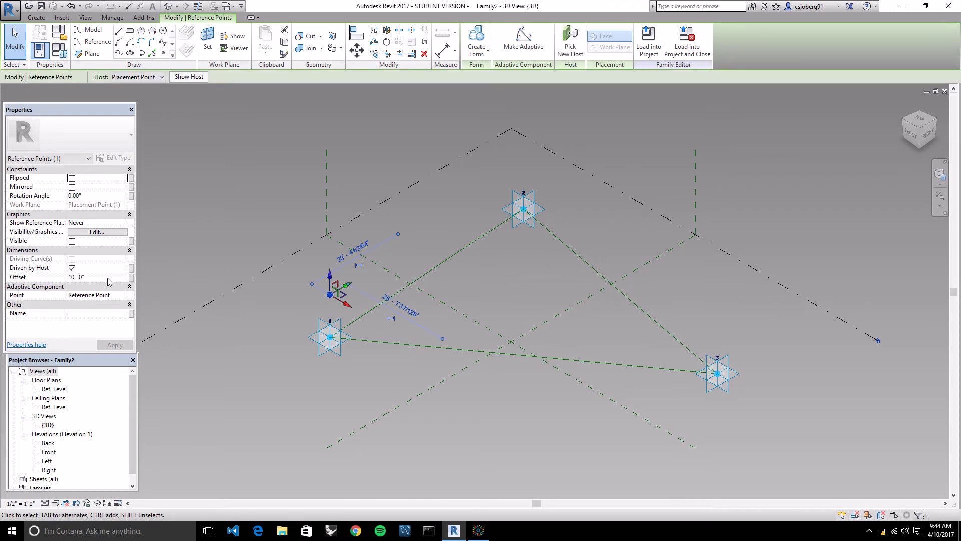
{"action": "left_click", "coordinate": [62, 53]}
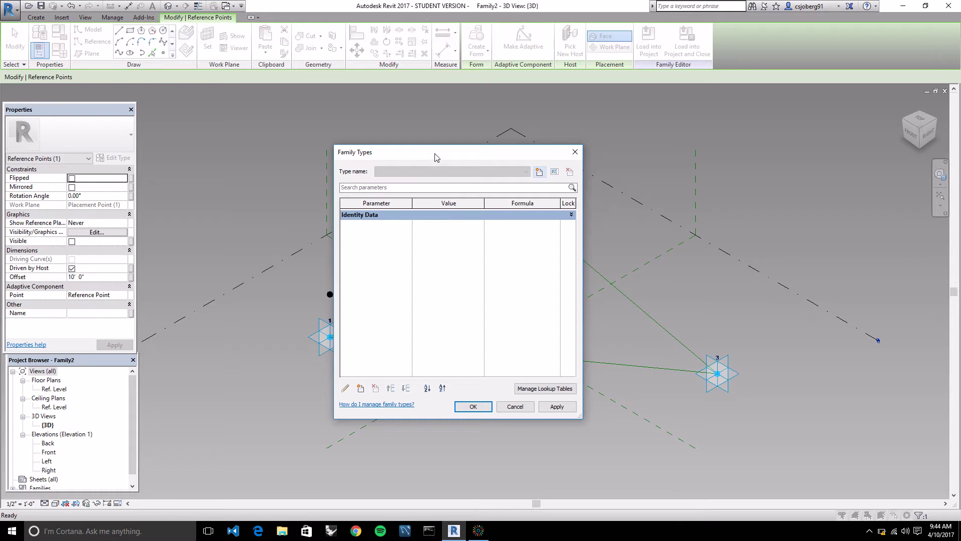
{"action": "mouse_move", "coordinate": [435, 157]}
{"action": "left_mouse_down"}
{"action": "mouse_move", "coordinate": [525, 225]}
{"action": "mouse_move", "coordinate": [584, 335]}
{"action": "mouse_move", "coordinate": [583, 273]}
{"action": "mouse_move", "coordinate": [503, 218]}
{"action": "mouse_move", "coordinate": [436, 141]}
{"action": "left_mouse_up"}
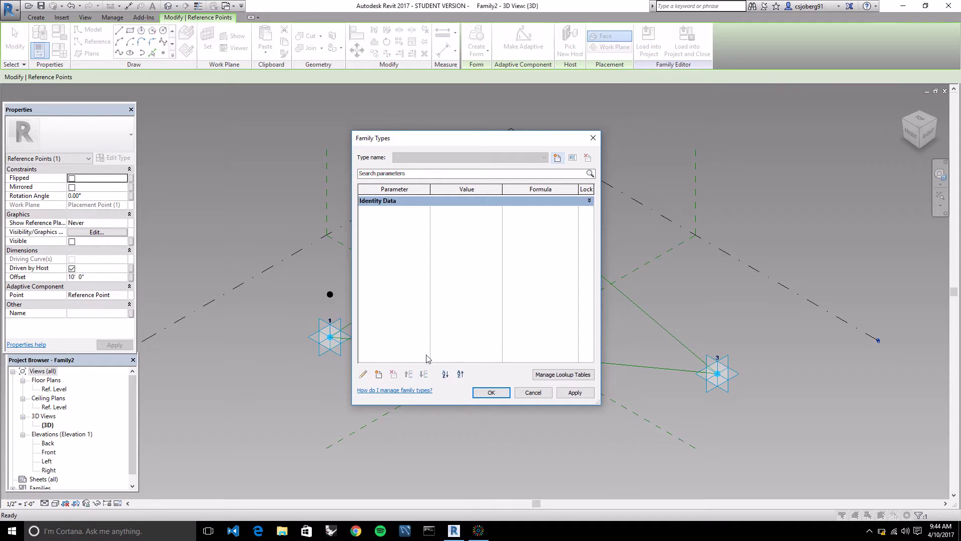
{"action": "left_click", "coordinate": [379, 374]}
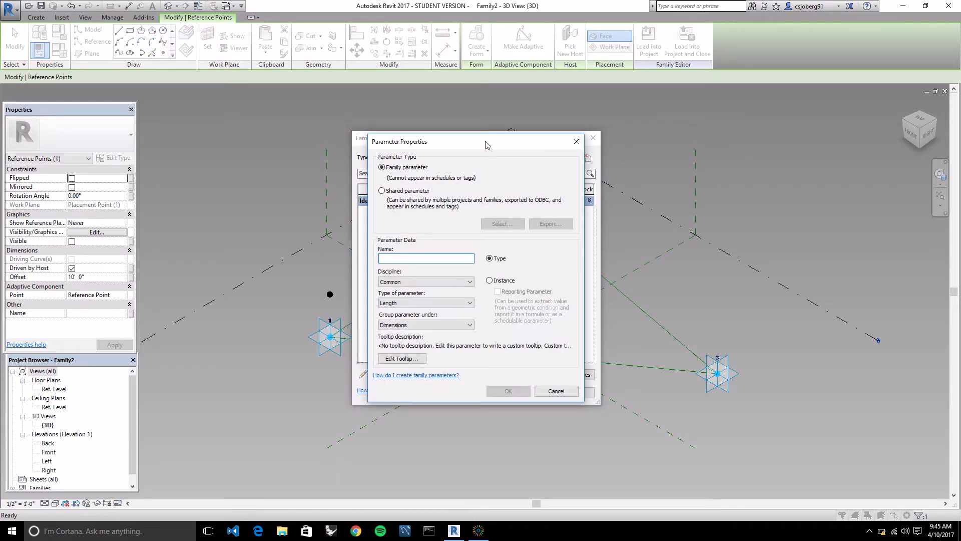
{"action": "left_click_drag", "start_coordinate": [486, 145], "coordinate": [538, 164]}
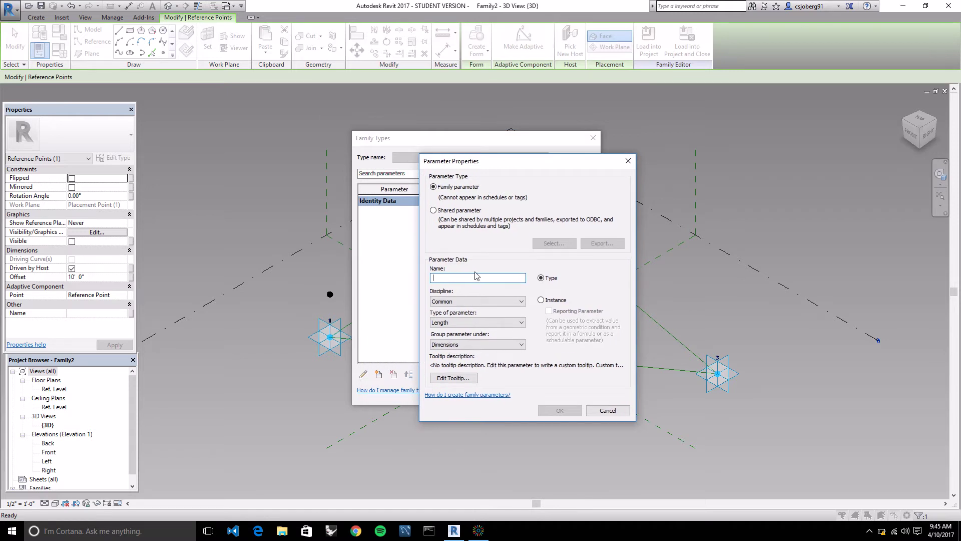
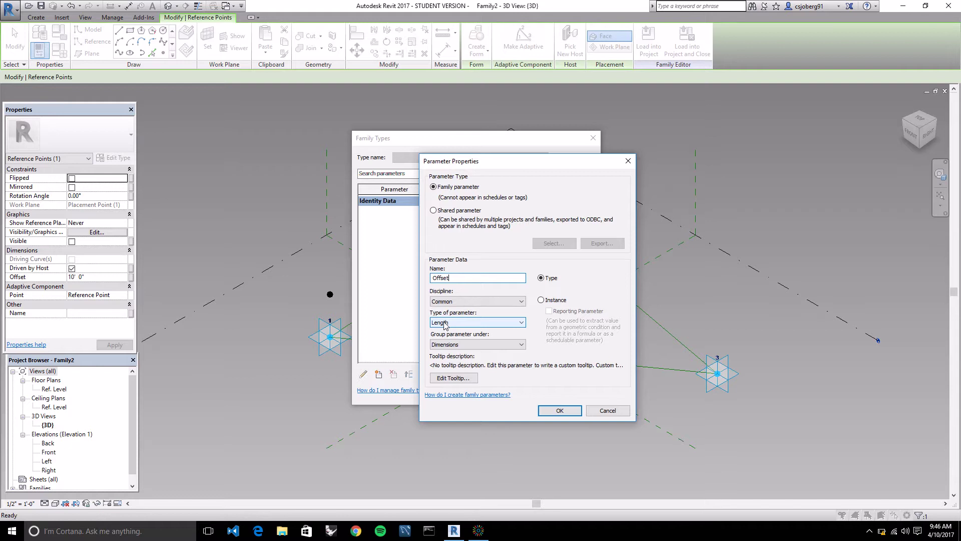
{"action": "left_click", "coordinate": [560, 411]}
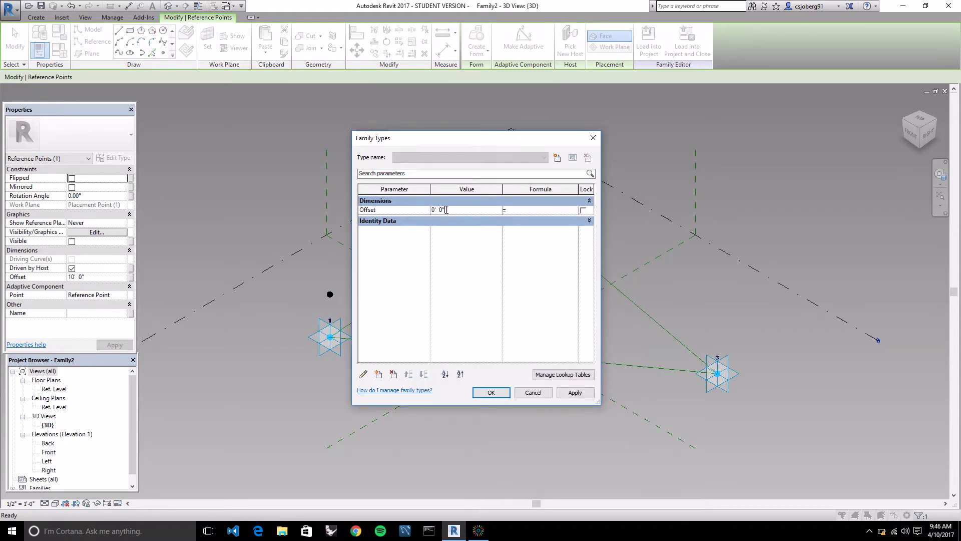
- Set the Offset parameter's value to 20' and apply the family types changes
{"action": "left_click", "coordinate": [448, 211]}
{"action": "type", "text": "20"}
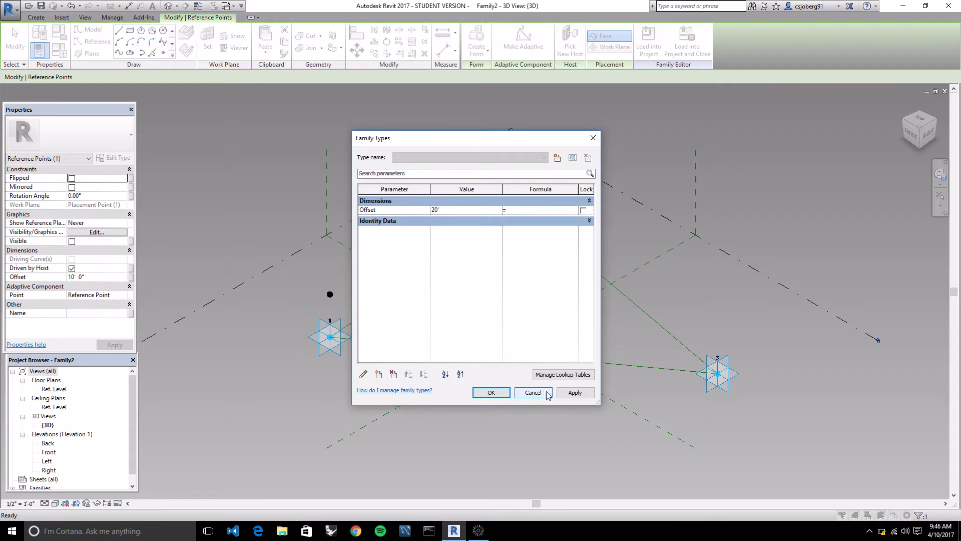
{"action": "left_click", "coordinate": [576, 394]}
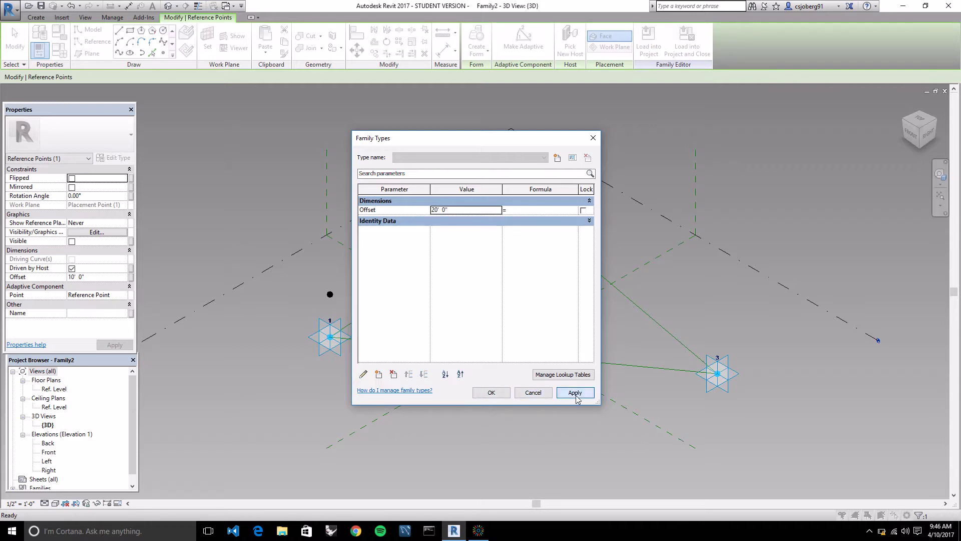
{"action": "left_click", "coordinate": [490, 393]}
{"action": "left_click", "coordinate": [487, 391]}
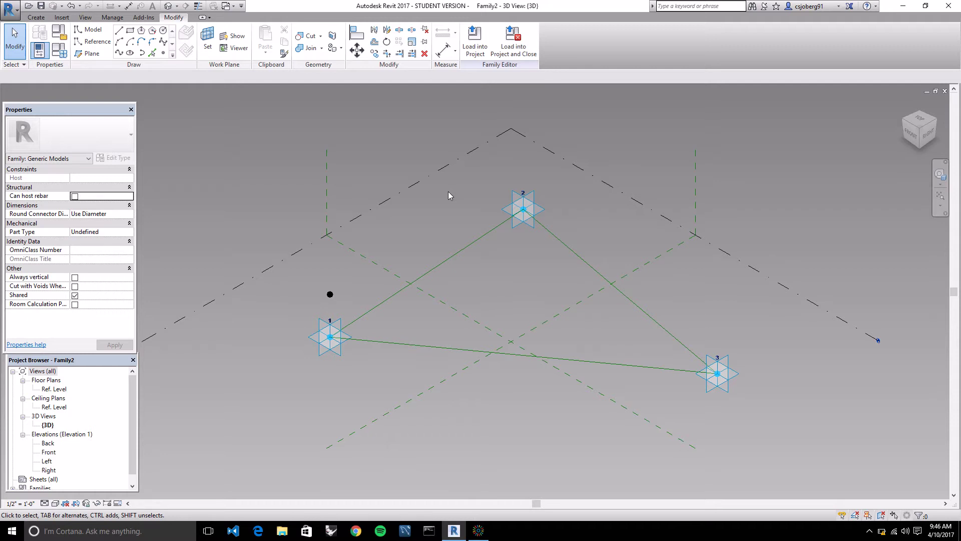
- Associate the offset of the reference point above adaptive point 1 with the Offset family parameter
{"action": "left_click", "coordinate": [330, 295]}
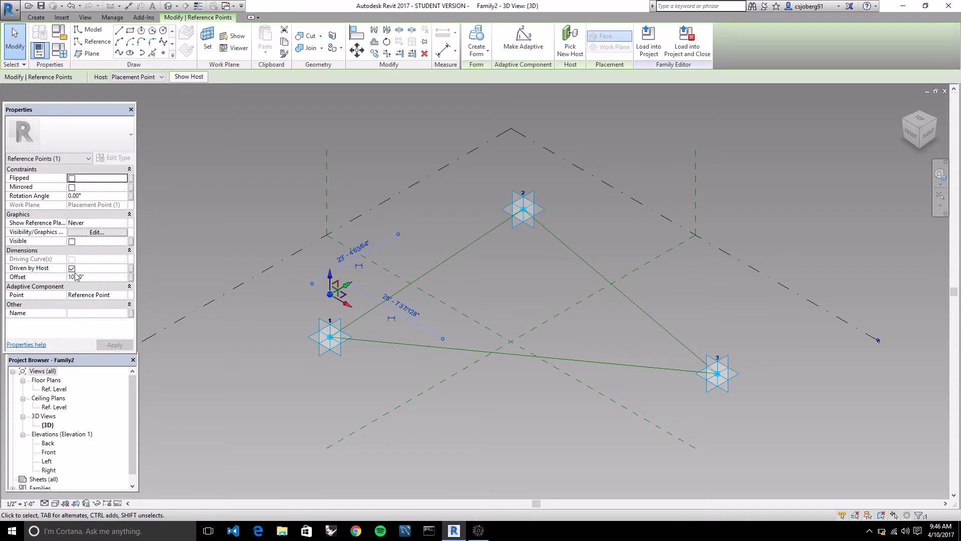
{"action": "left_click", "coordinate": [131, 278]}
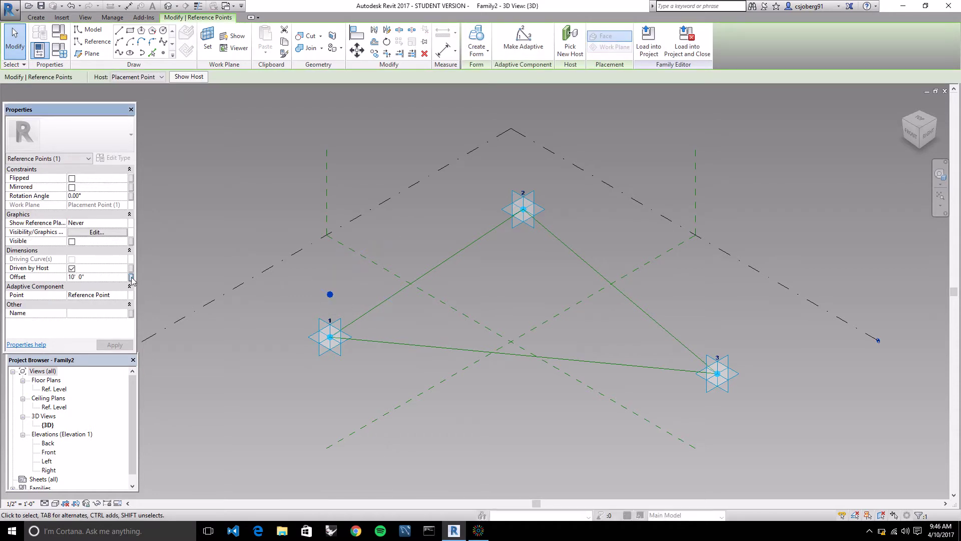
{"action": "left_click", "coordinate": [25, 201]}
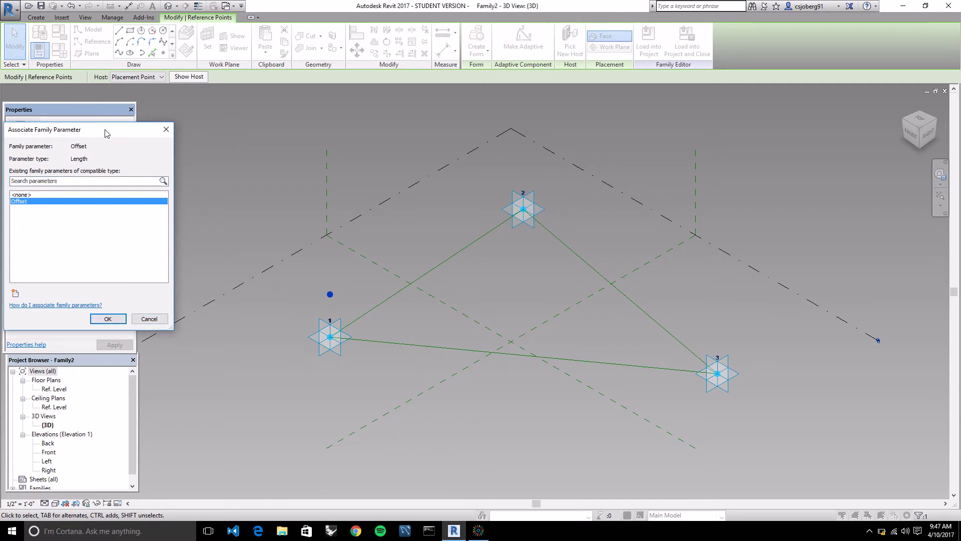
{"action": "left_click_drag", "start_coordinate": [105, 134], "coordinate": [256, 143]}
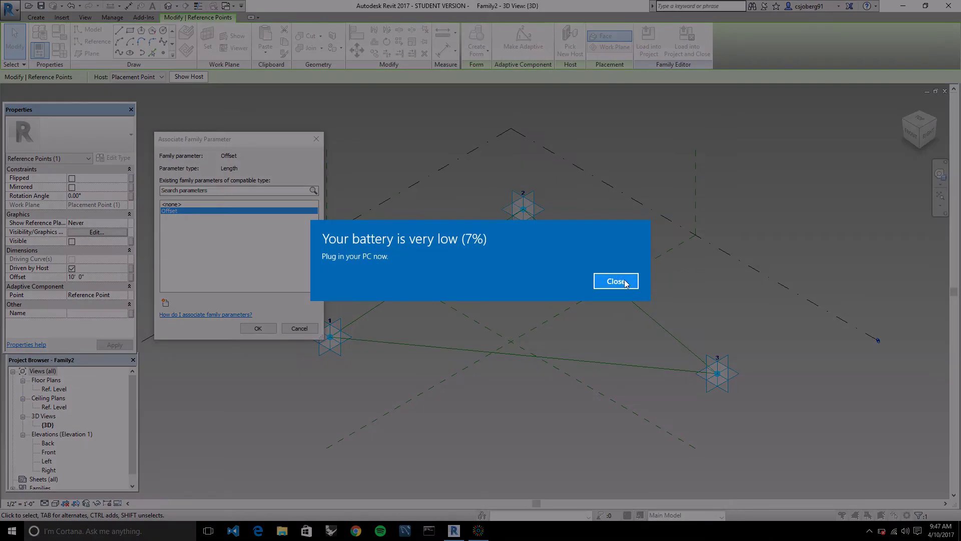
{"action": "left_click", "coordinate": [626, 283]}
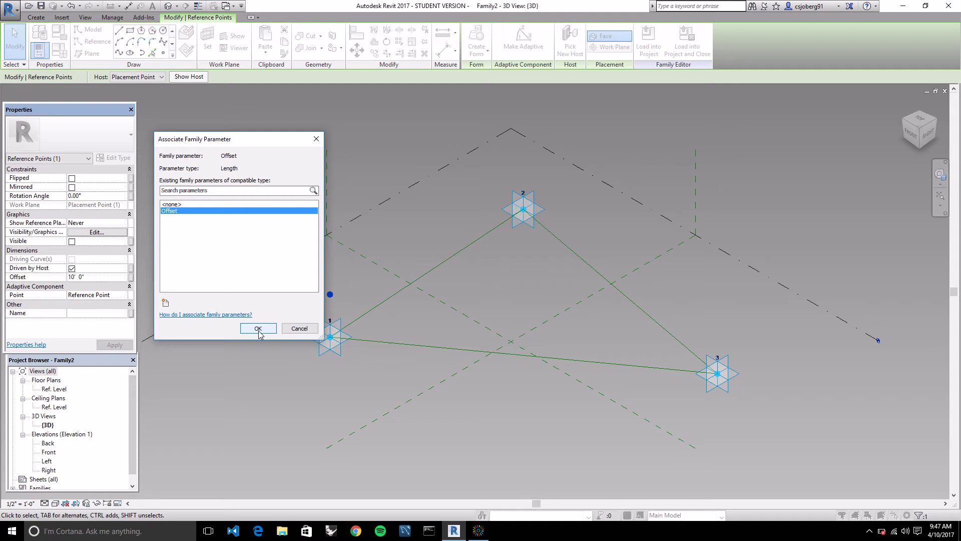
{"action": "left_click", "coordinate": [260, 330]}
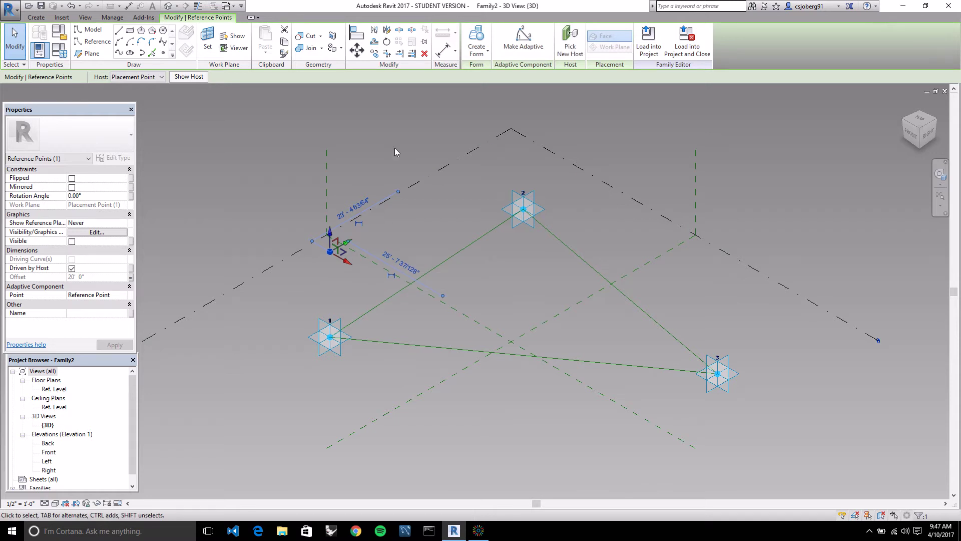
{"action": "left_click", "coordinate": [479, 530]}
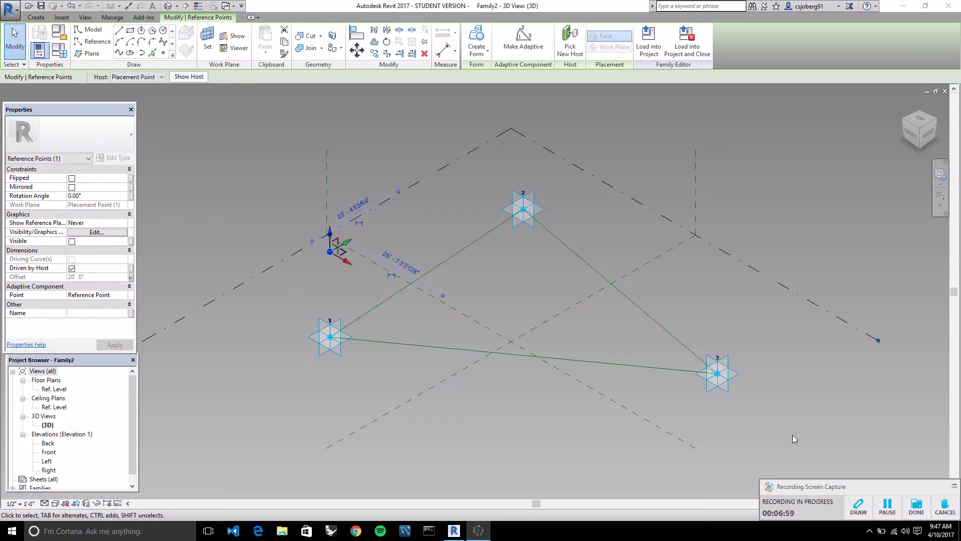
{"action": "left_click", "coordinate": [798, 377]}
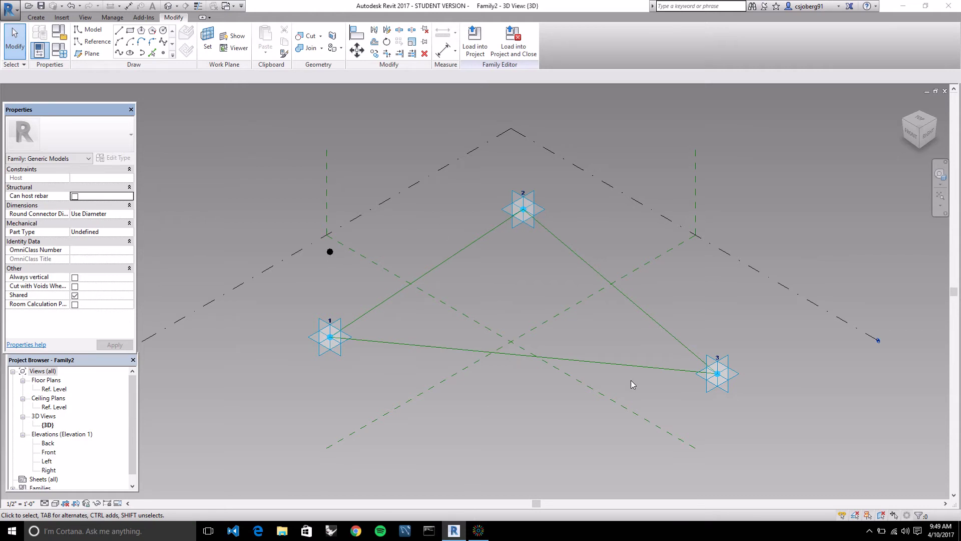
- Set adaptive point 3's horizontal plane as the work plane and place a reference point hosted on that adaptive point
{"action": "left_click", "coordinate": [209, 40]}
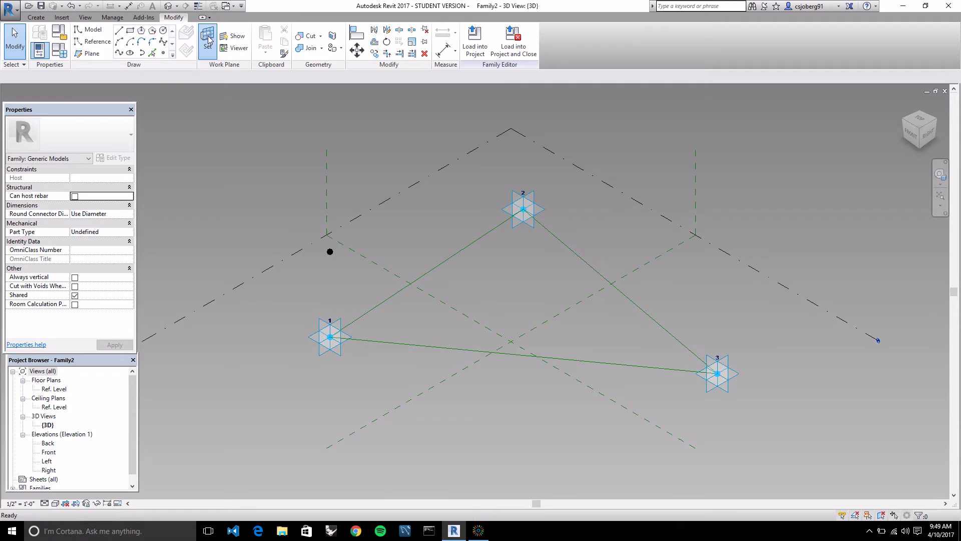
{"action": "left_click", "coordinate": [738, 375]}
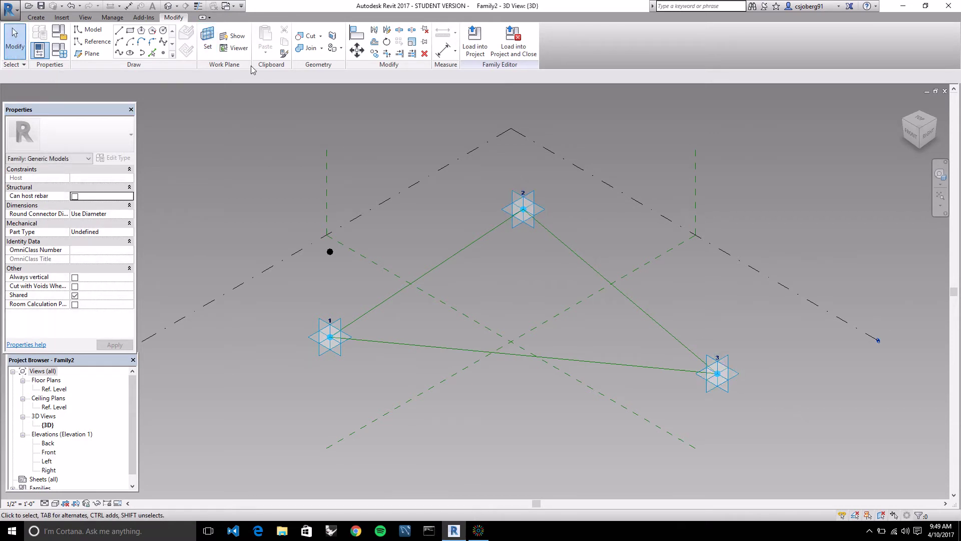
{"action": "left_click", "coordinate": [163, 53]}
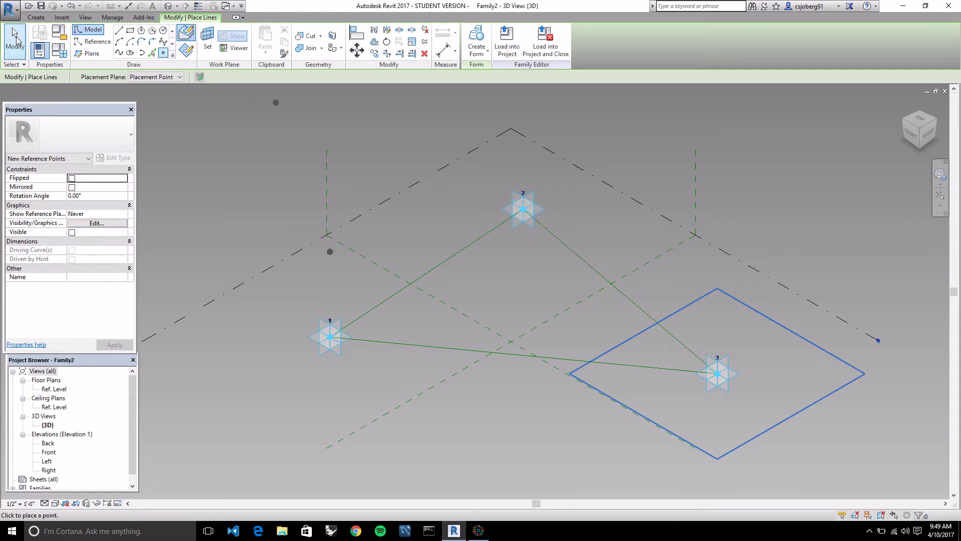
{"action": "left_click", "coordinate": [23, 38]}
- Set adaptive point 2's horizontal plane as the work plane and place a reference point hosted on that adaptive point
{"action": "left_click", "coordinate": [207, 40]}
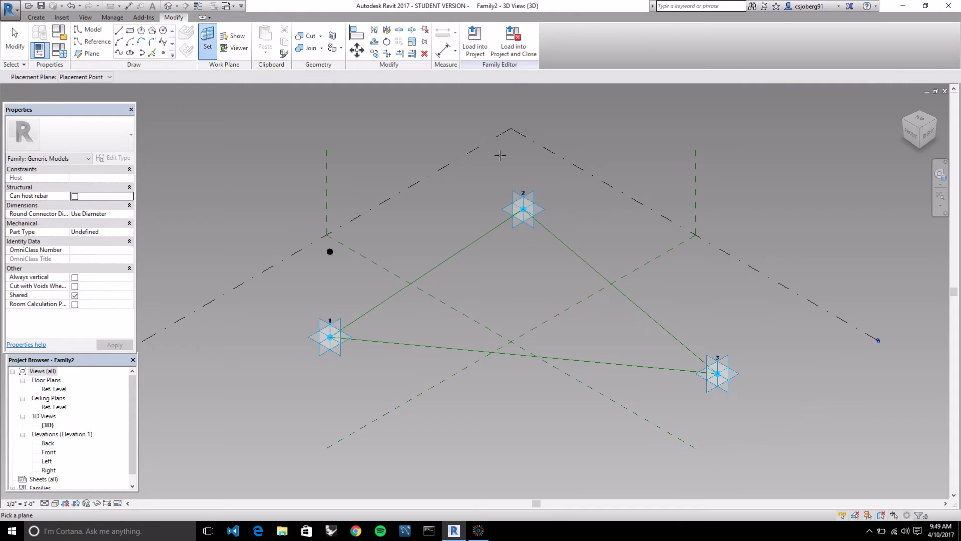
{"action": "left_click", "coordinate": [547, 212]}
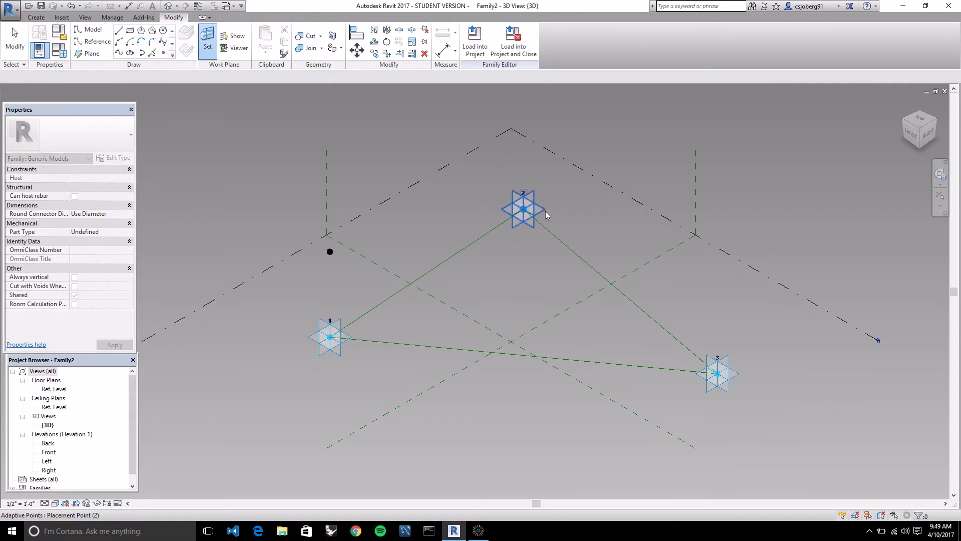
{"action": "left_click", "coordinate": [163, 53]}
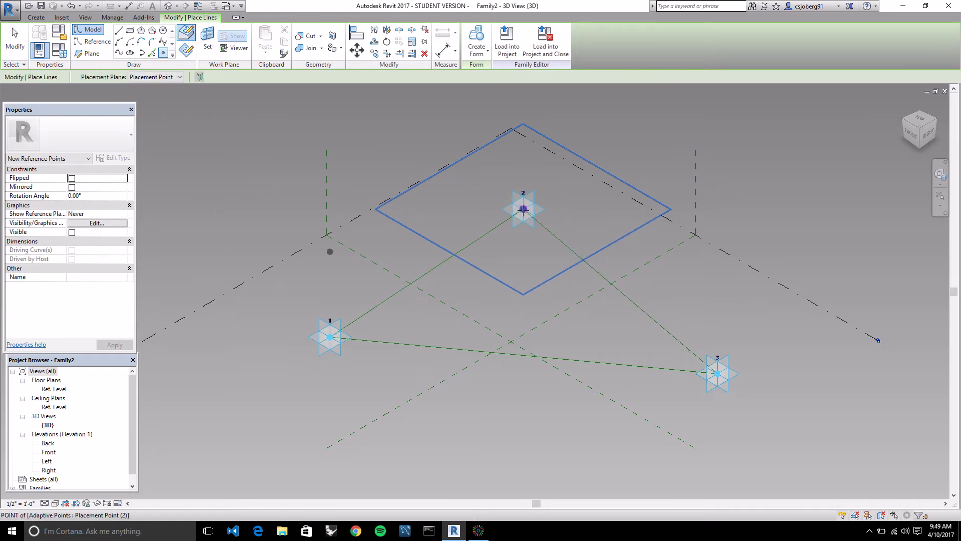
{"action": "left_click", "coordinate": [19, 41]}
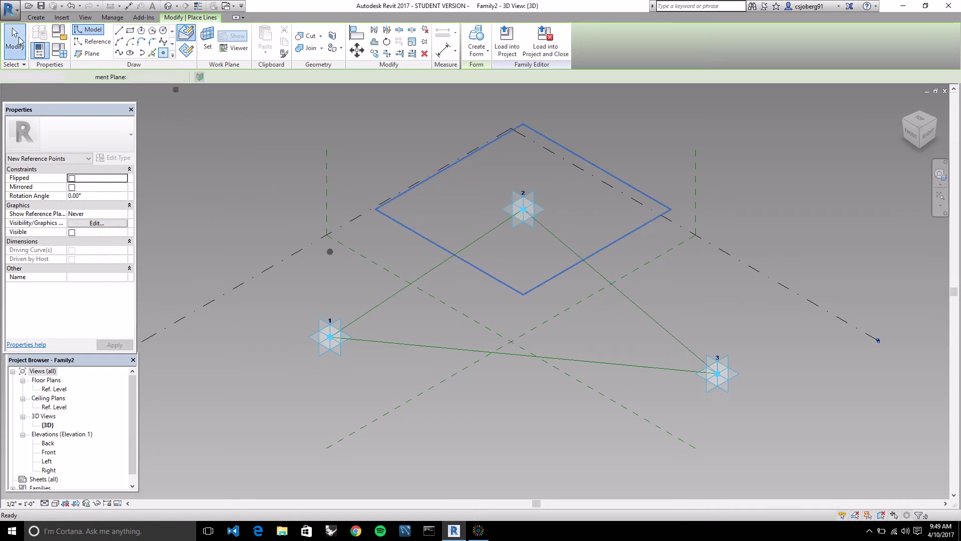
- Associate the offset of the reference point hosted on adaptive point 2 with the Offset family parameter
{"action": "left_click", "coordinate": [524, 213]}
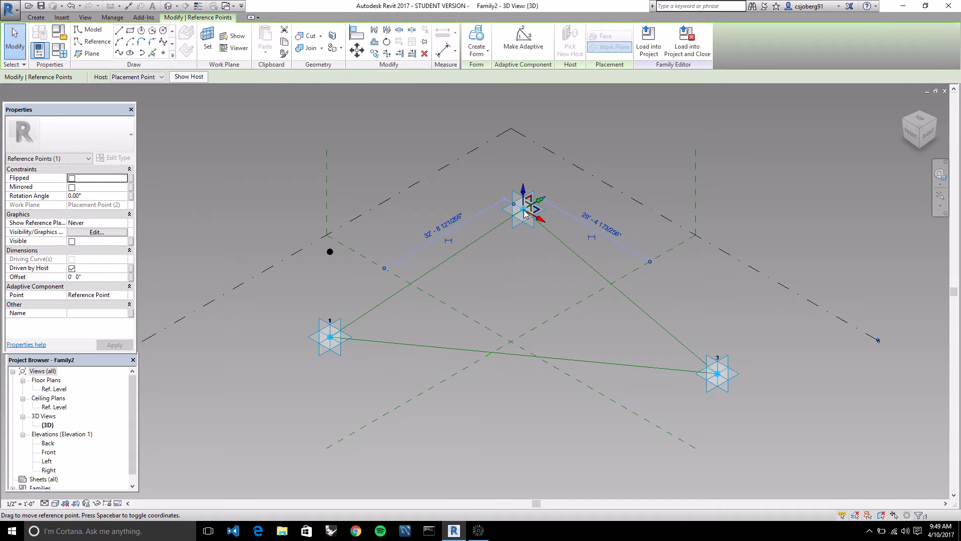
{"action": "left_click", "coordinate": [132, 277]}
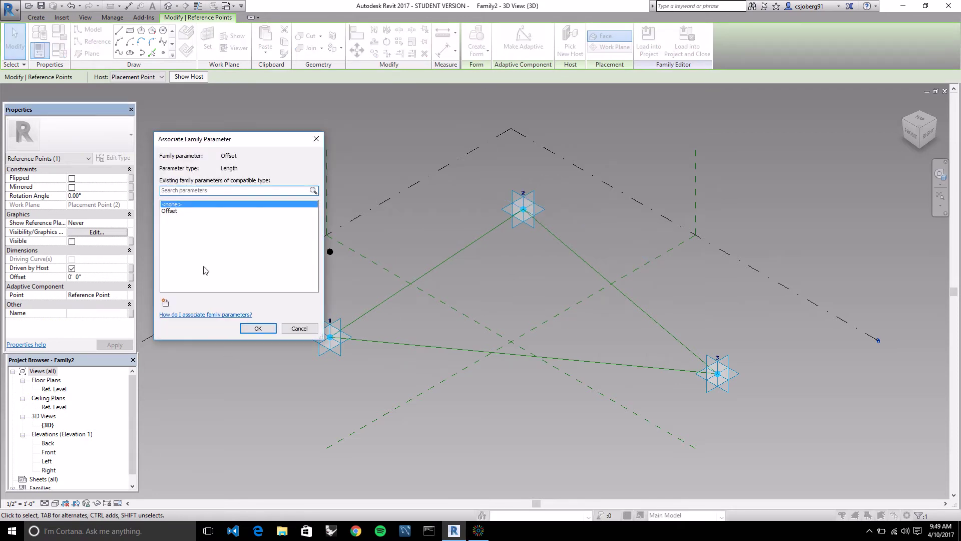
{"action": "left_click", "coordinate": [179, 211]}
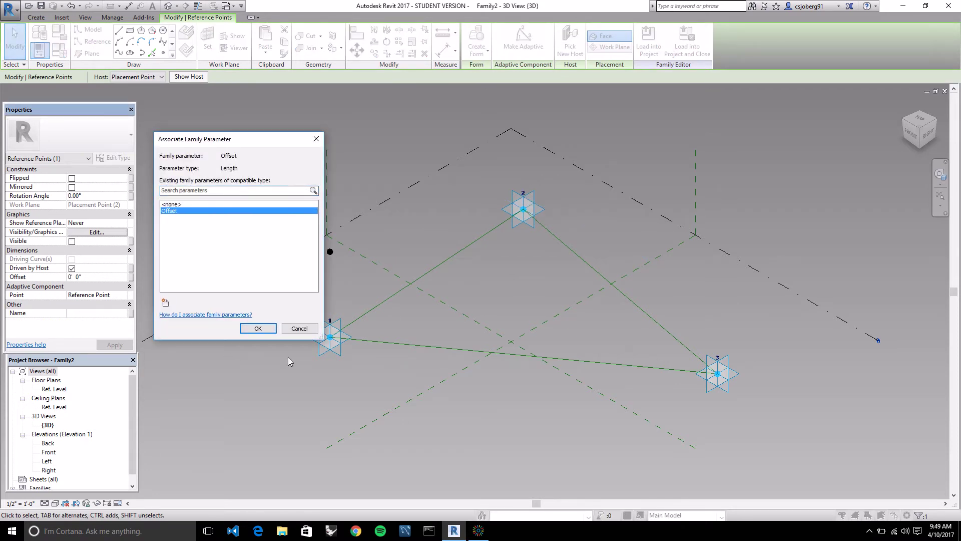
{"action": "left_click", "coordinate": [257, 328]}
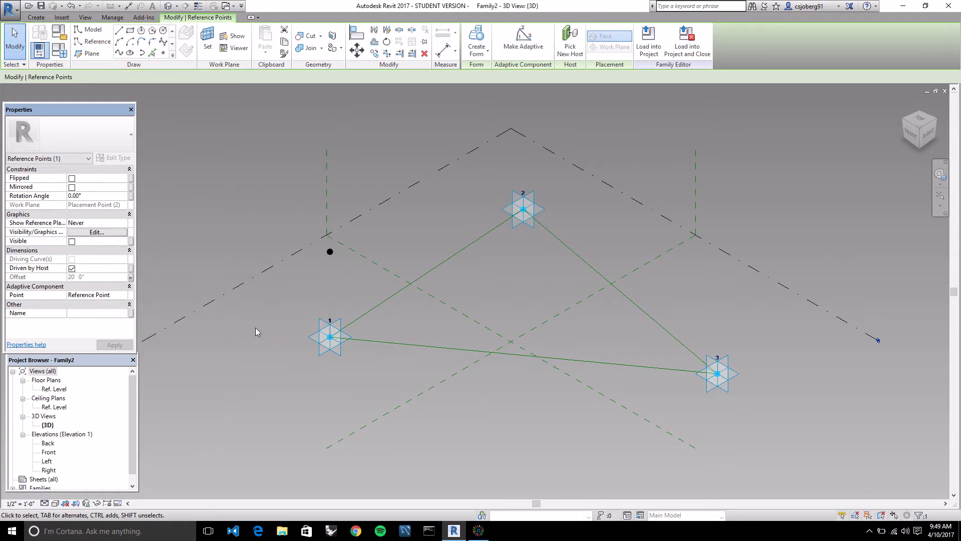
{"action": "left_click", "coordinate": [802, 377]}
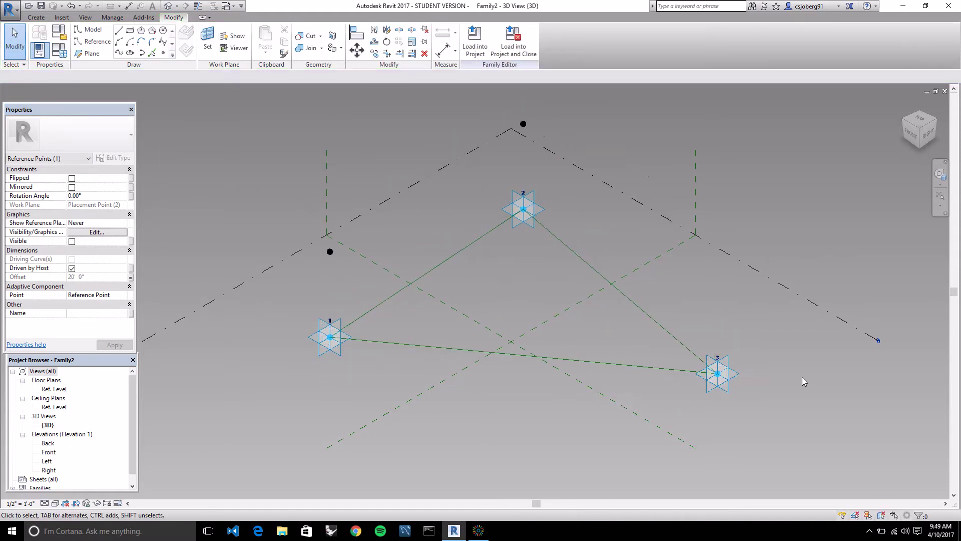
- Associate the offset of the reference point hosted on adaptive point 3 with the Offset family parameter
{"action": "left_click", "coordinate": [718, 374]}
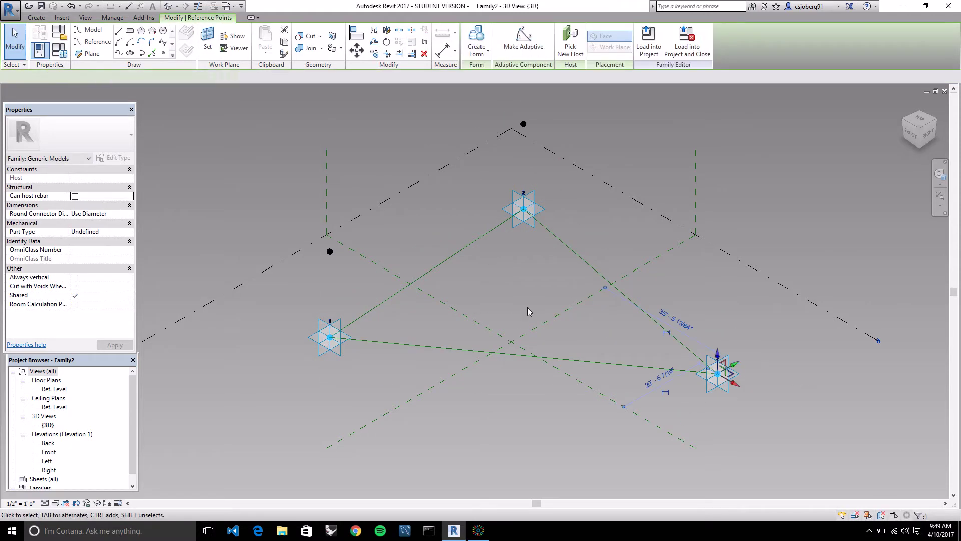
{"action": "left_click", "coordinate": [131, 278]}
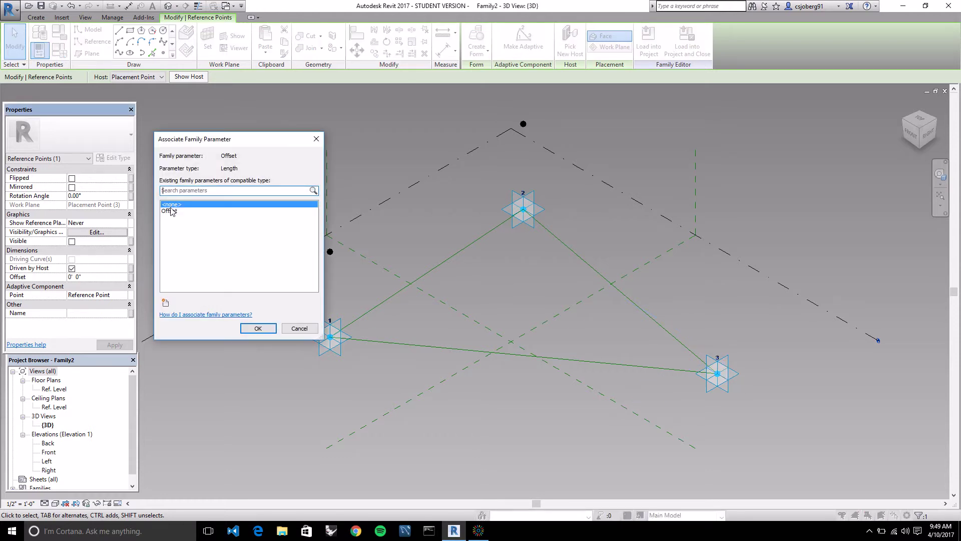
{"action": "left_click", "coordinate": [170, 211]}
{"action": "left_click", "coordinate": [257, 329]}
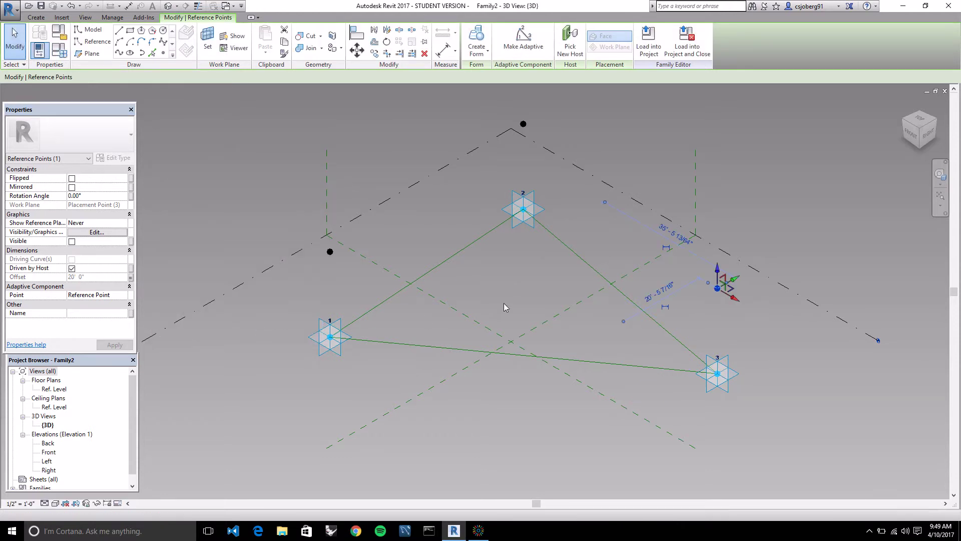
{"action": "left_click", "coordinate": [827, 340]}
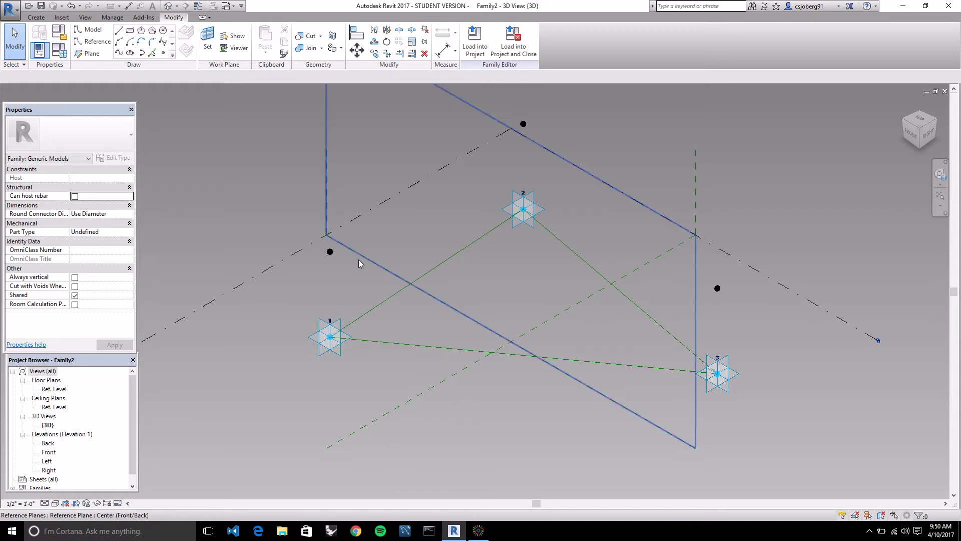
- Connect the reference points above adaptive points 1 and 2 with a Spline Through Points line
{"action": "left_click", "coordinate": [330, 251]}
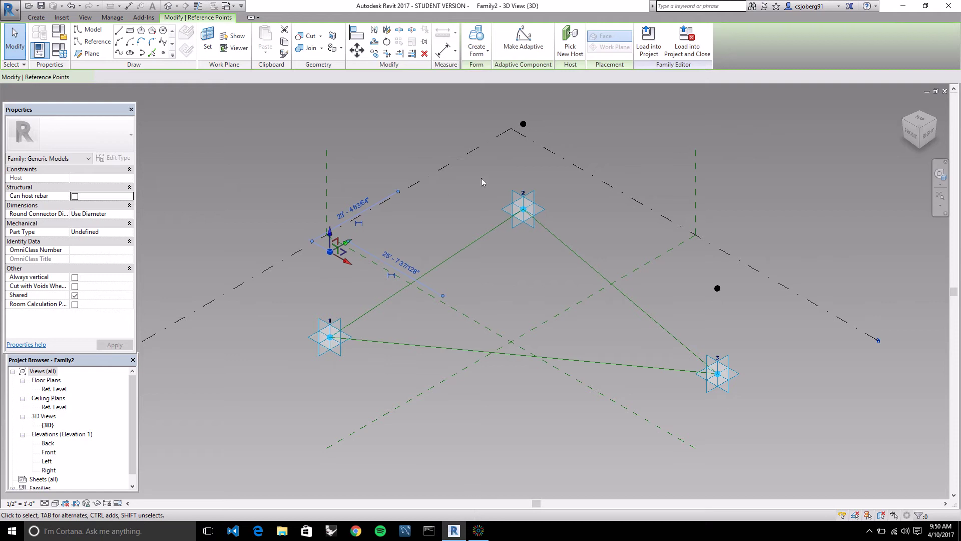
{"action": "left_click", "coordinate": [523, 124], "text": "ctrl"}
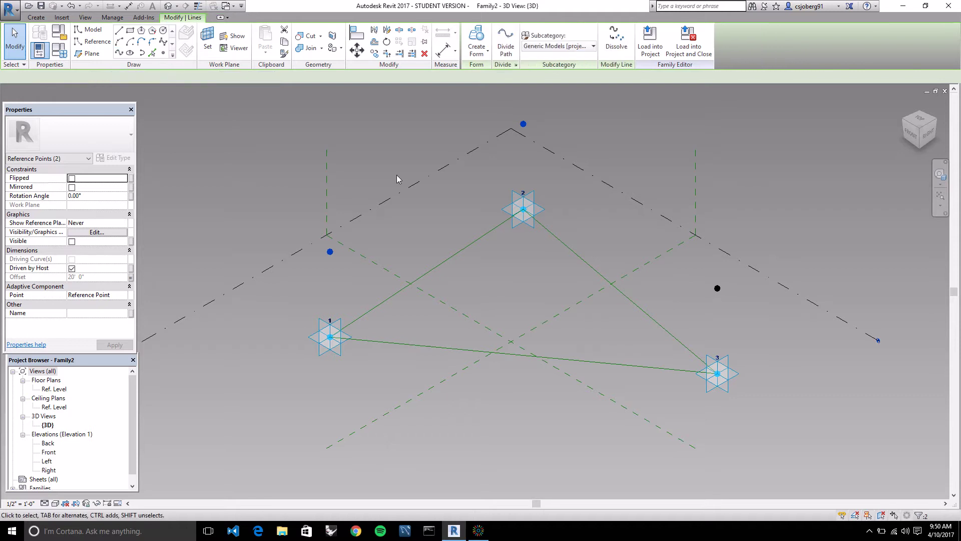
{"action": "left_click", "coordinate": [401, 163]}
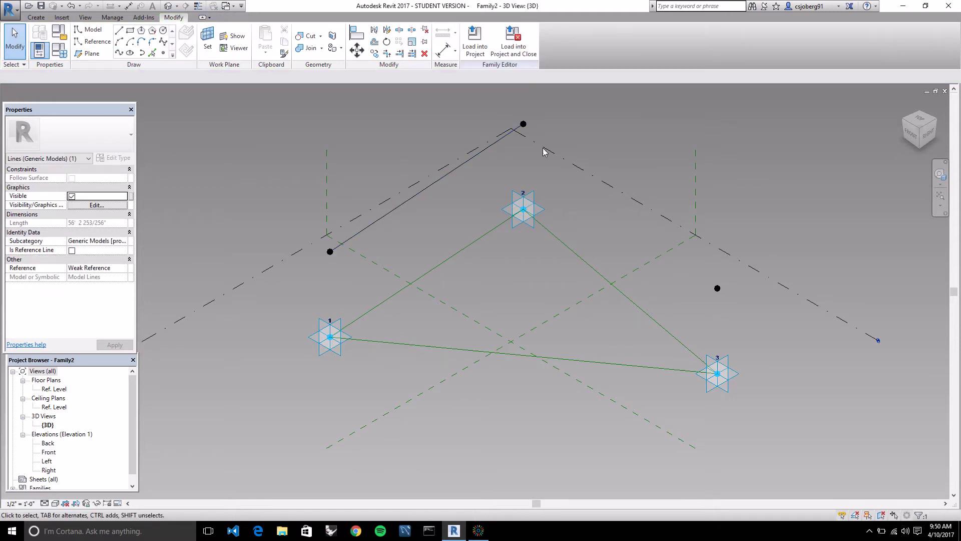
- Connect the reference points above adaptive points 2 and 3 with a Spline Through Points line
{"action": "left_click", "coordinate": [523, 124]}
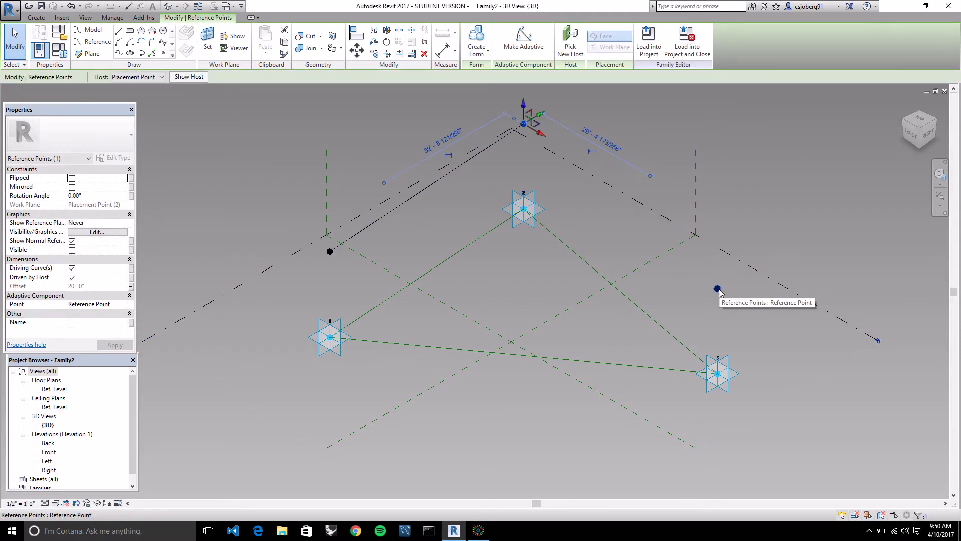
{"action": "left_click", "coordinate": [717, 289], "text": "ctrl"}
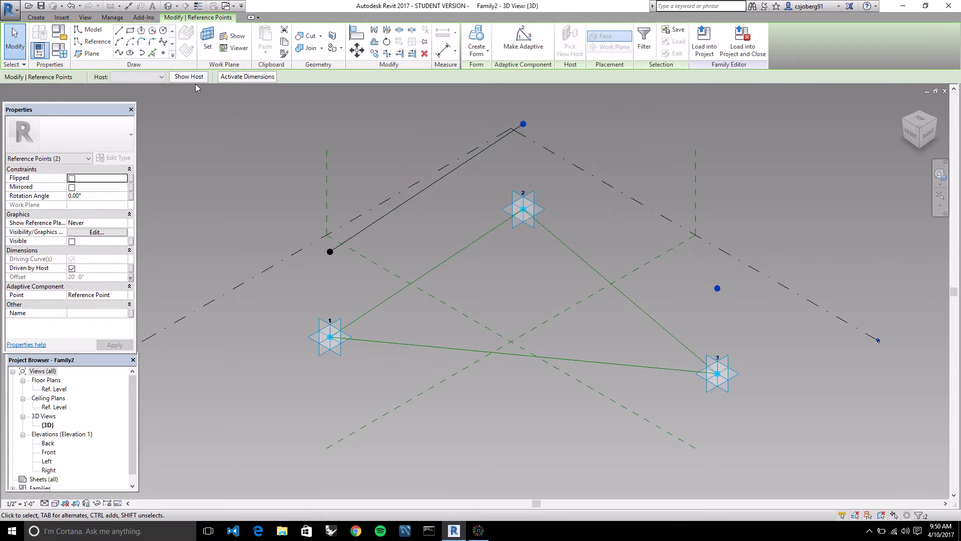
{"action": "left_click", "coordinate": [123, 53]}
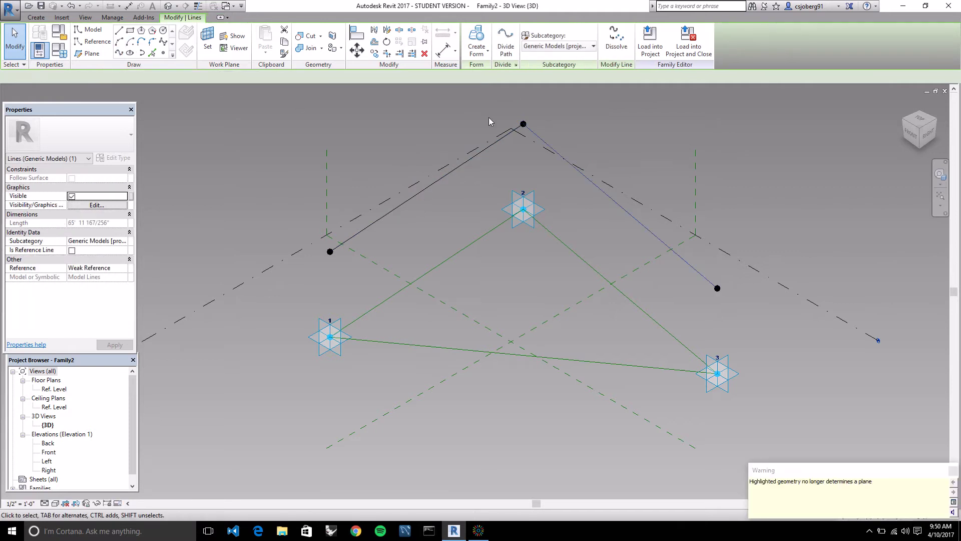
{"action": "left_click", "coordinate": [636, 131]}
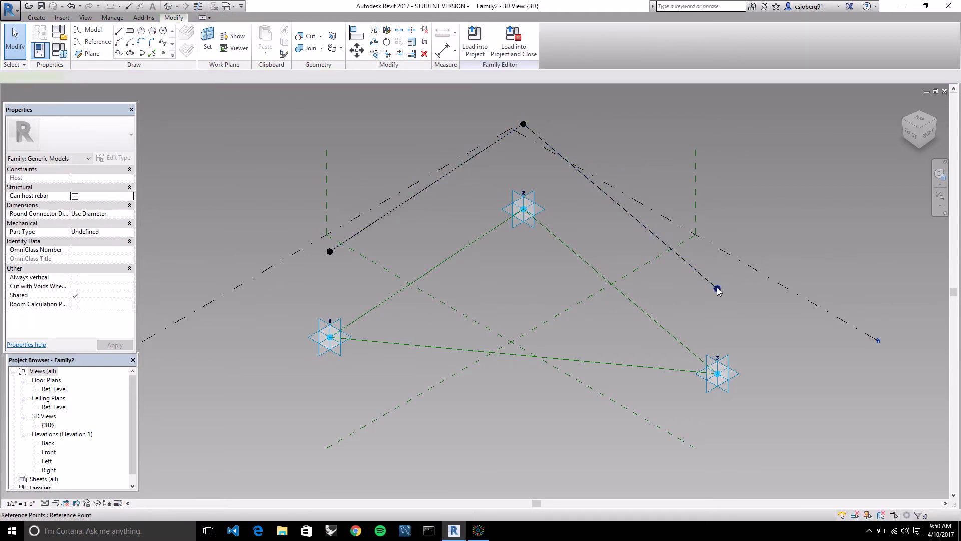
- Close the upper triangle with a Spline Through Points line between the reference points above adaptive points 3 and 1
{"action": "left_click", "coordinate": [718, 289]}
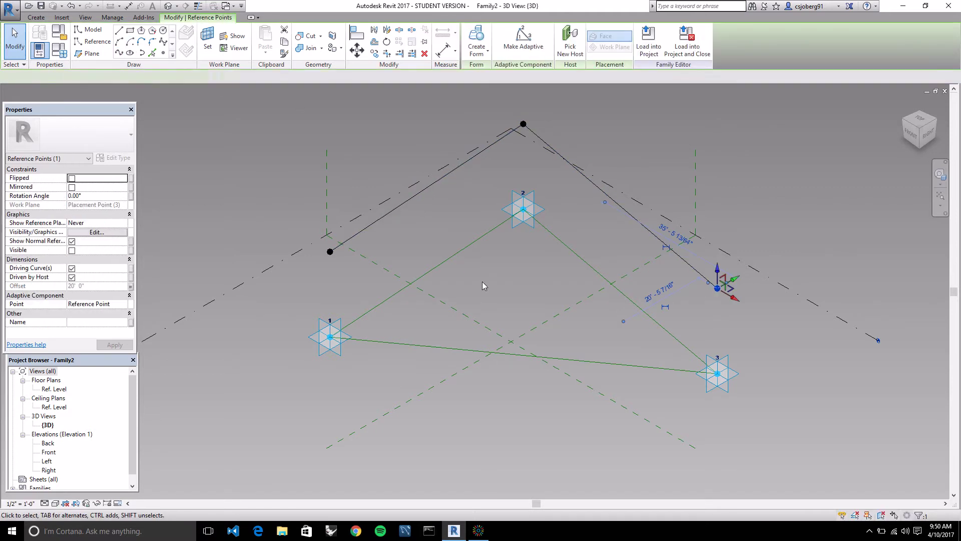
{"action": "left_click", "coordinate": [330, 252], "text": "ctrl"}
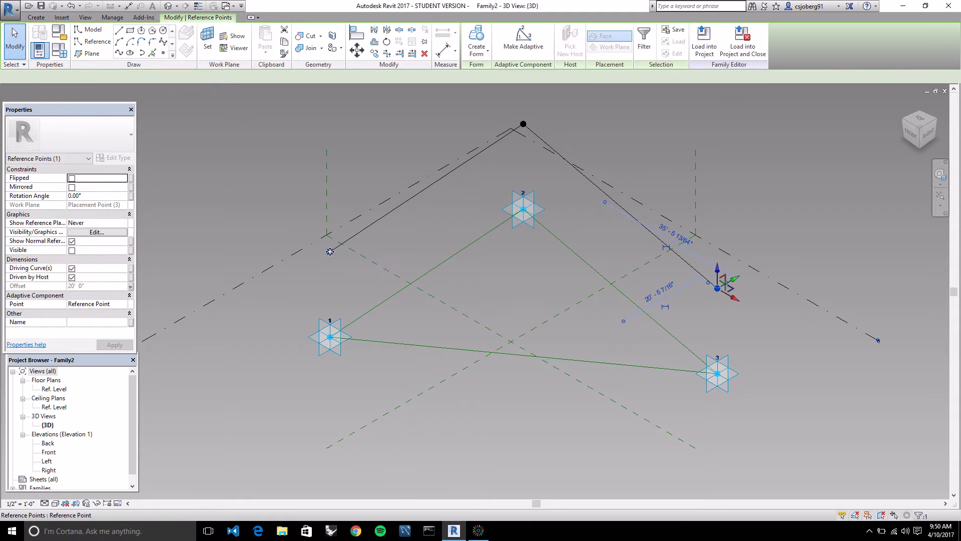
{"action": "left_click", "coordinate": [129, 53]}
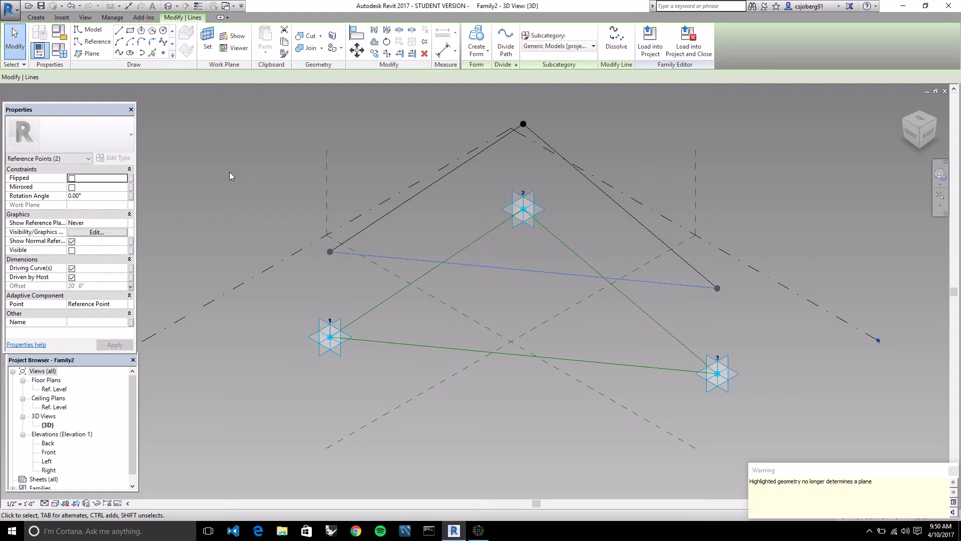
{"action": "left_click", "coordinate": [298, 211]}
- Convert the chain of three model lines forming the upper triangle into reference lines
{"action": "scroll", "coordinate": [443, 242], "scroll_direction": "down", "scroll_amount": 5}
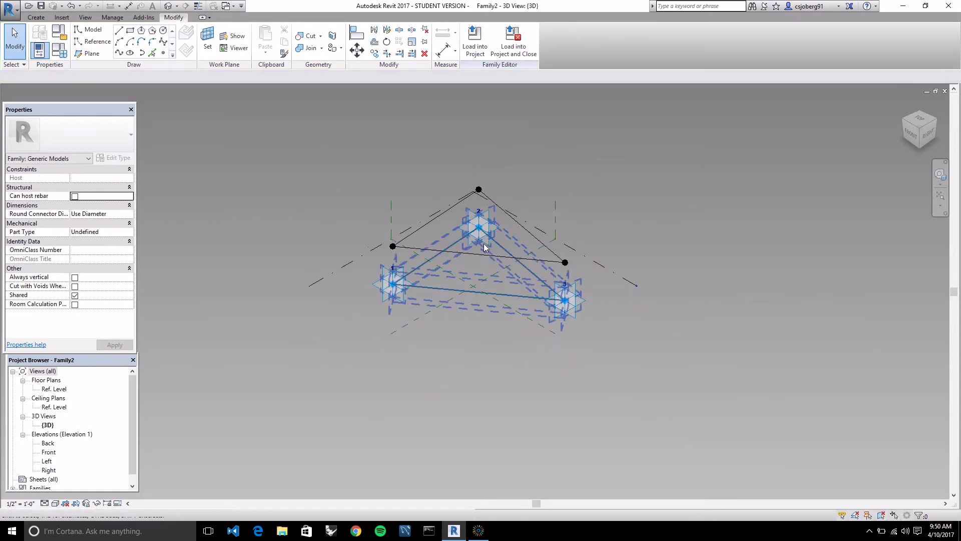
{"action": "scroll", "coordinate": [491, 256], "scroll_direction": "up", "scroll_amount": 2}
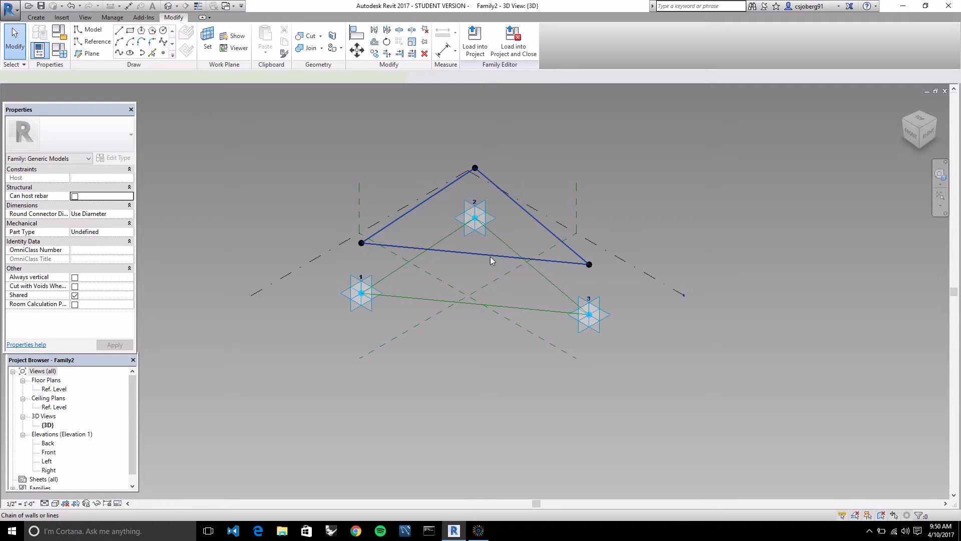
{"action": "left_click", "coordinate": [491, 257]}
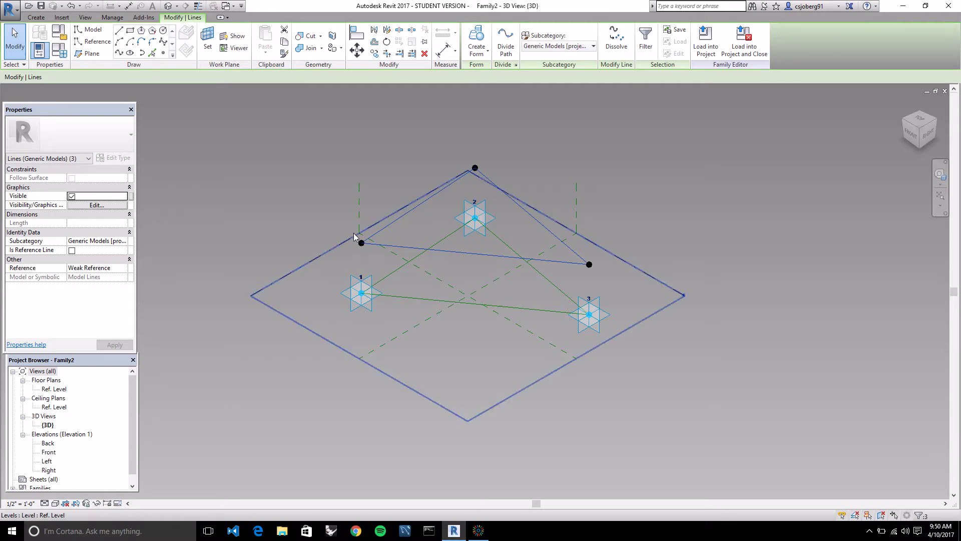
{"action": "left_click", "coordinate": [71, 249]}
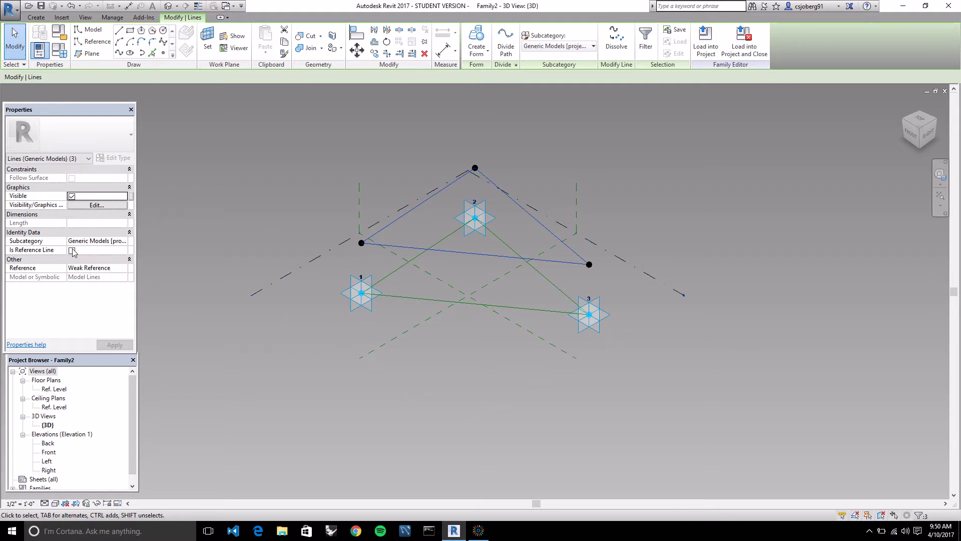
{"action": "left_click", "coordinate": [331, 185]}
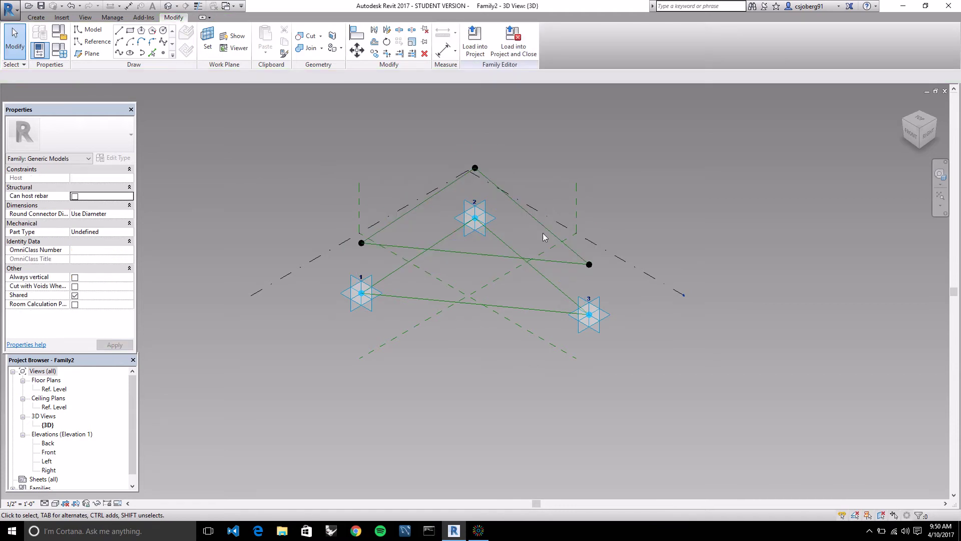
- Move adaptive point 3 to about 50' and 16' 5" from the center reference planes to test how the hosted geometry follows
{"action": "left_click", "coordinate": [596, 320]}
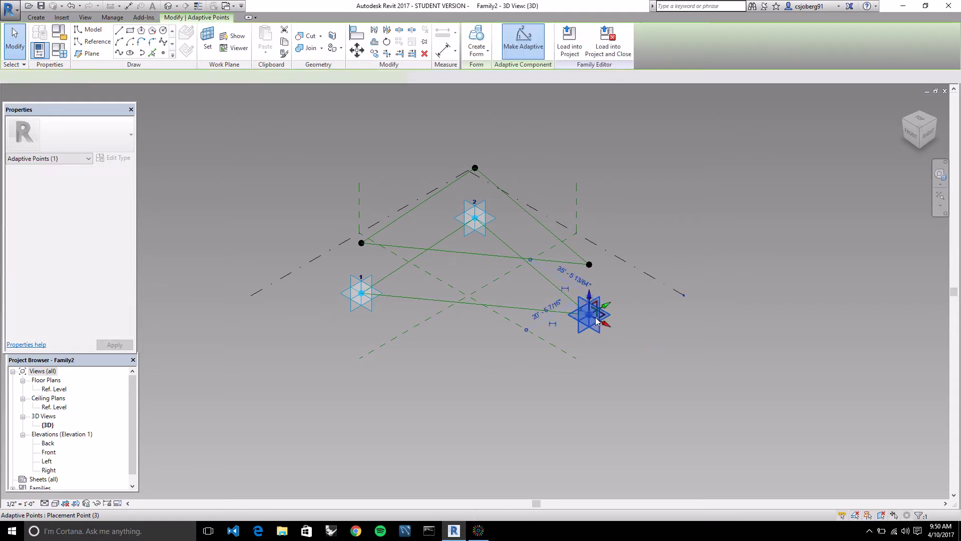
{"action": "mouse_move", "coordinate": [596, 320]}
{"action": "left_mouse_down"}
{"action": "mouse_move", "coordinate": [648, 321]}
{"action": "mouse_move", "coordinate": [517, 326]}
{"action": "mouse_move", "coordinate": [539, 375]}
{"action": "mouse_move", "coordinate": [582, 312]}
{"action": "left_mouse_up"}
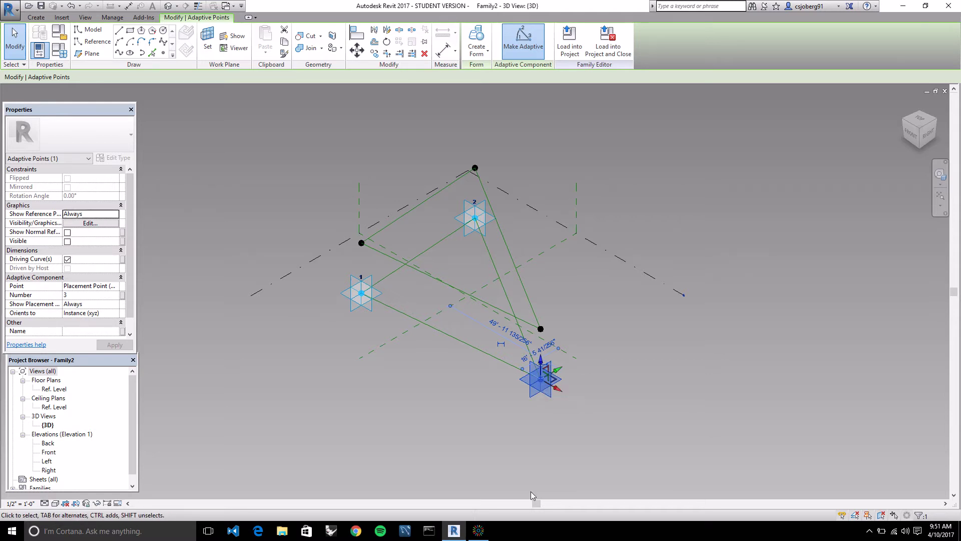
{"action": "left_click", "coordinate": [478, 531]}
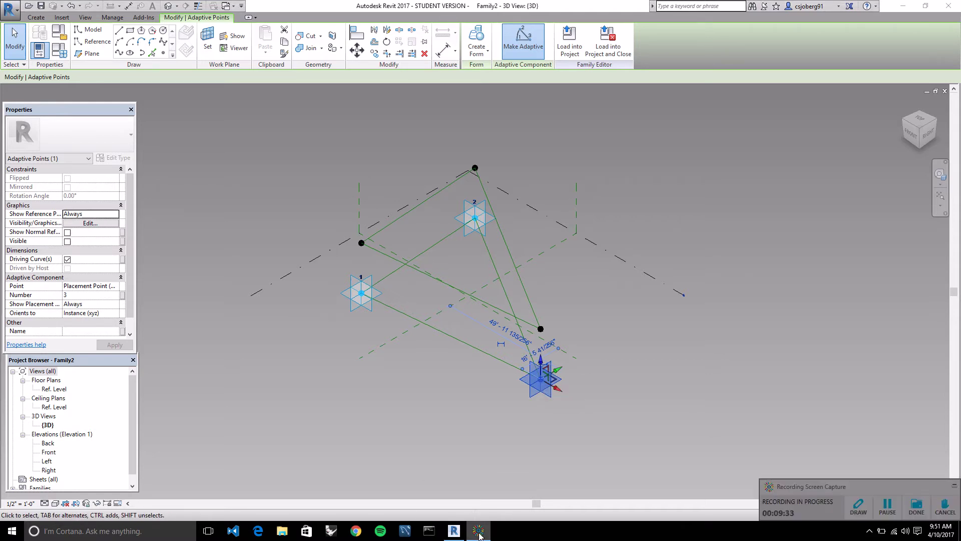
{"action": "left_click", "coordinate": [888, 511]}
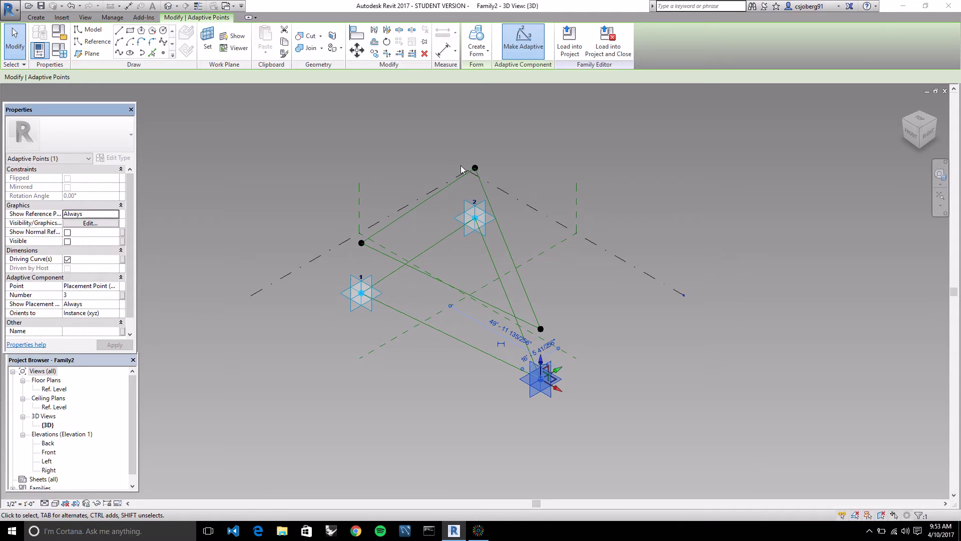
- Place reference points at the midpoints of the three reference lines forming the upper triangle
{"action": "scroll", "coordinate": [506, 191], "scroll_direction": "up", "scroll_amount": 3}
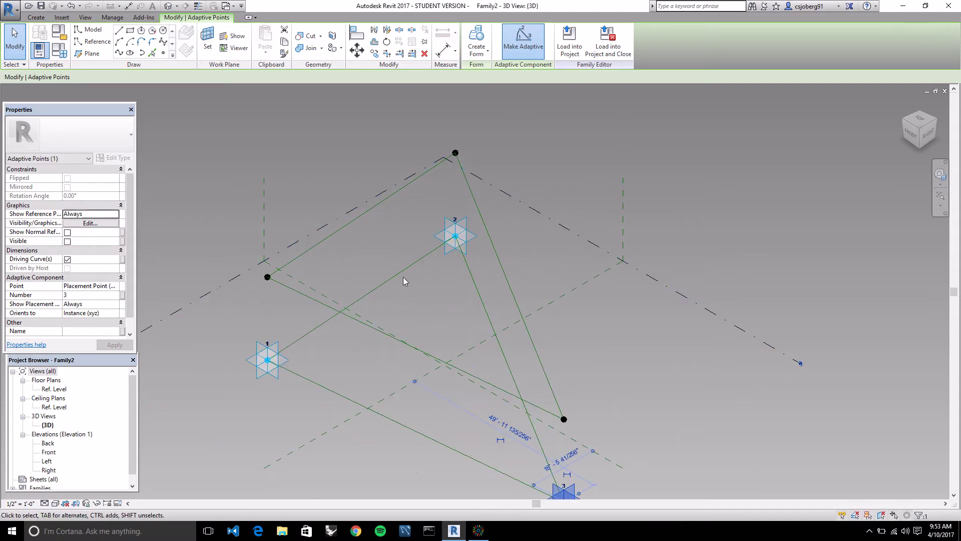
{"action": "scroll", "coordinate": [572, 214], "scroll_direction": "down", "scroll_amount": 1}
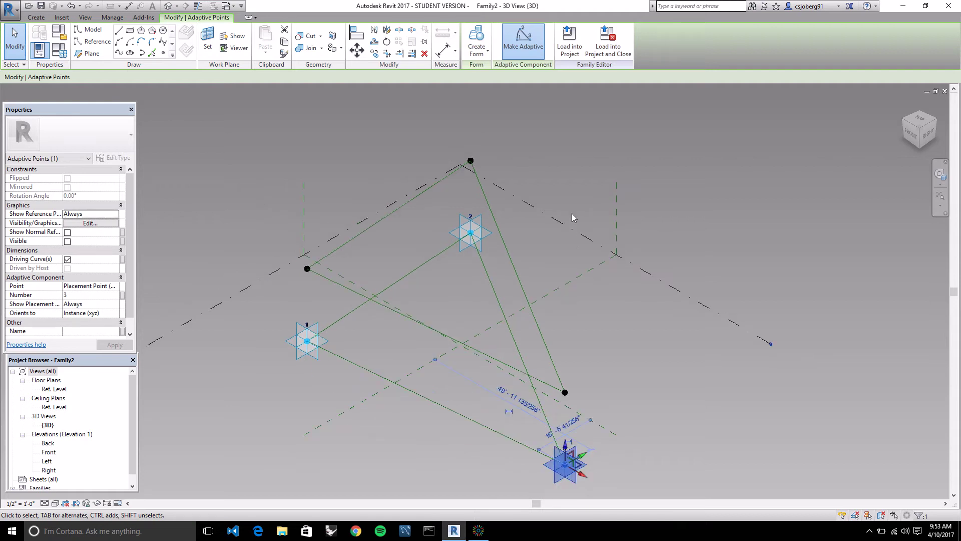
{"action": "left_click", "coordinate": [163, 54]}
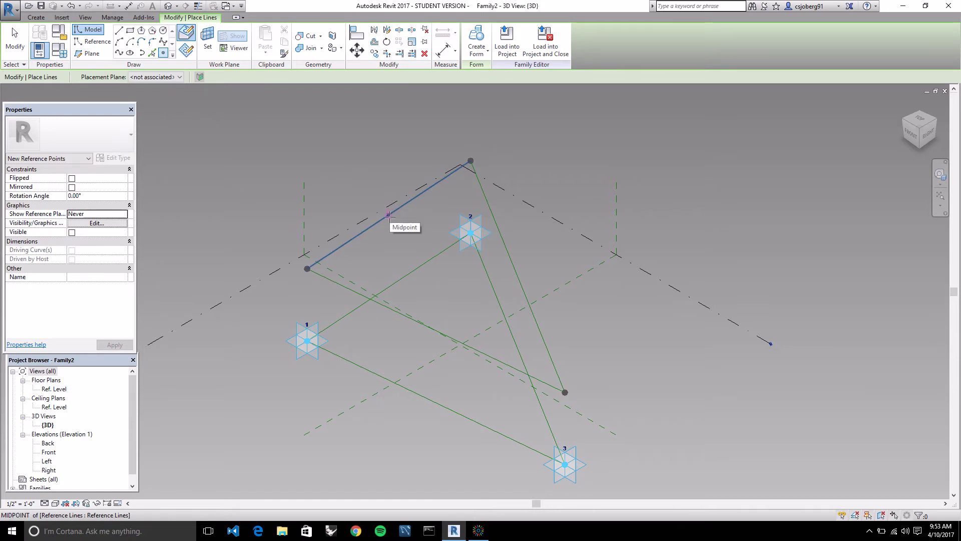
{"action": "left_click", "coordinate": [389, 215]}
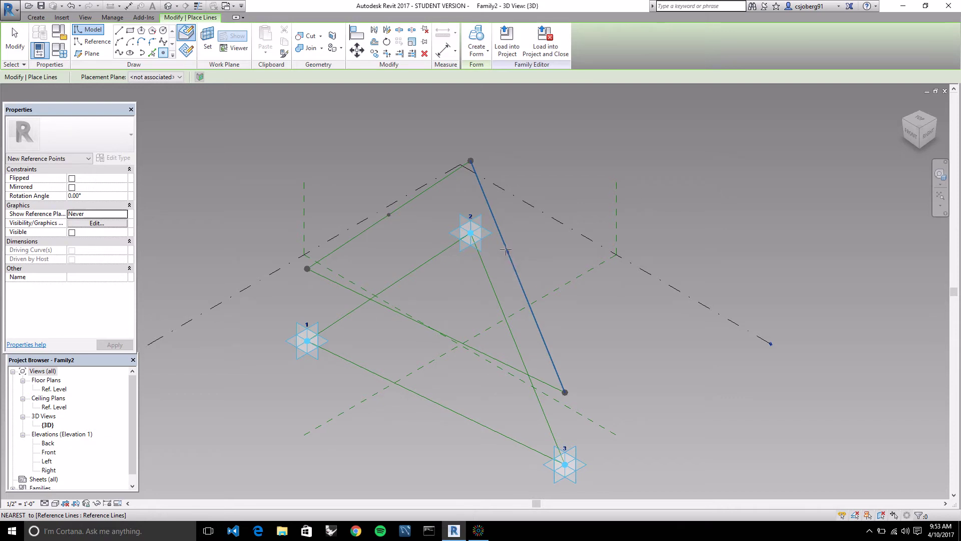
{"action": "left_click", "coordinate": [501, 236]}
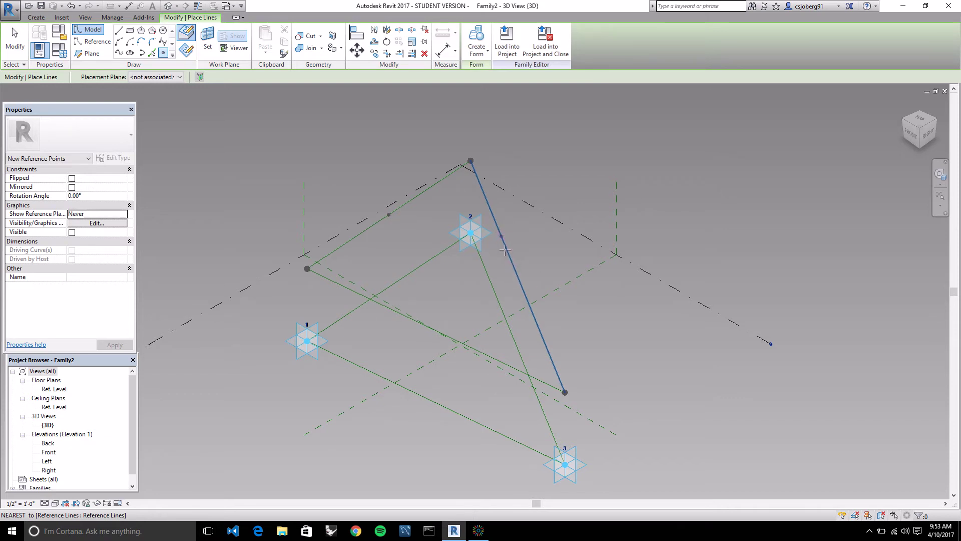
{"action": "left_click", "coordinate": [518, 277]}
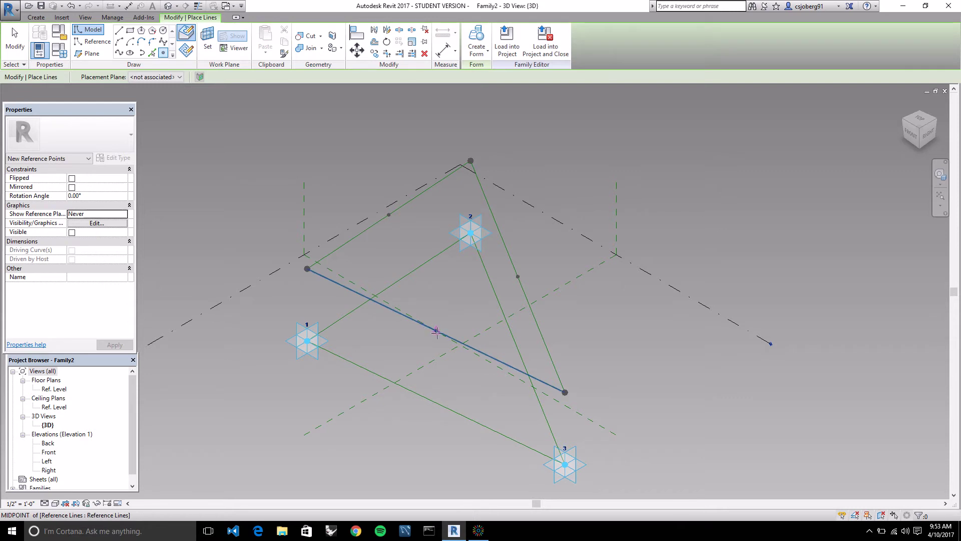
{"action": "left_click", "coordinate": [436, 331]}
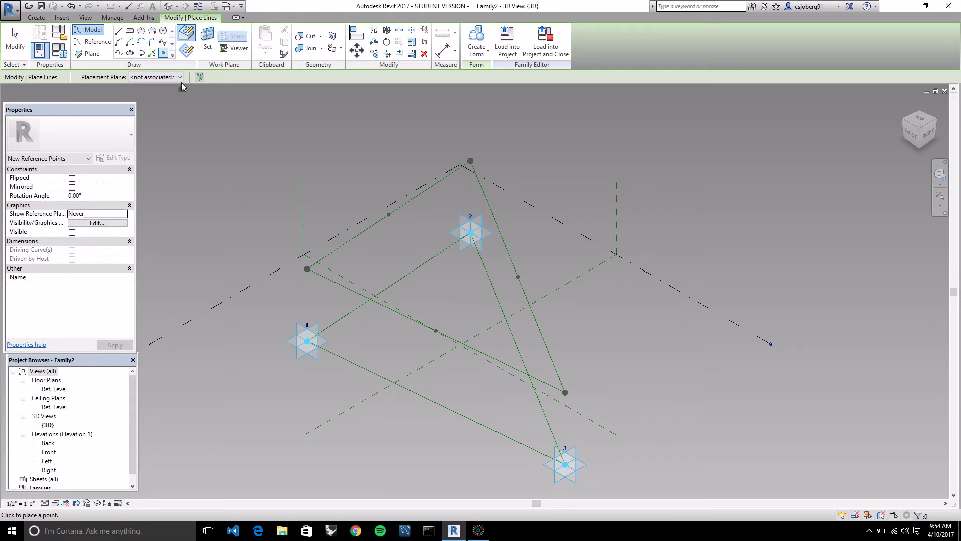
{"action": "key", "text": "Escape"}
{"action": "key", "text": "Escape"}
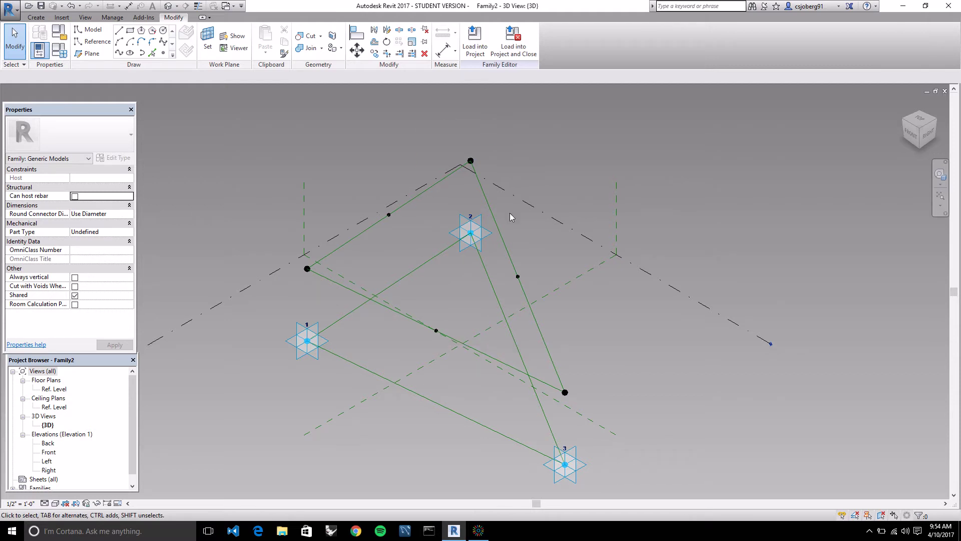
- Connect the midpoint of the upper triangle's 1–3 edge to the corner above adaptive point 2 with a Spline Through Points line
{"action": "left_click", "coordinate": [436, 331]}
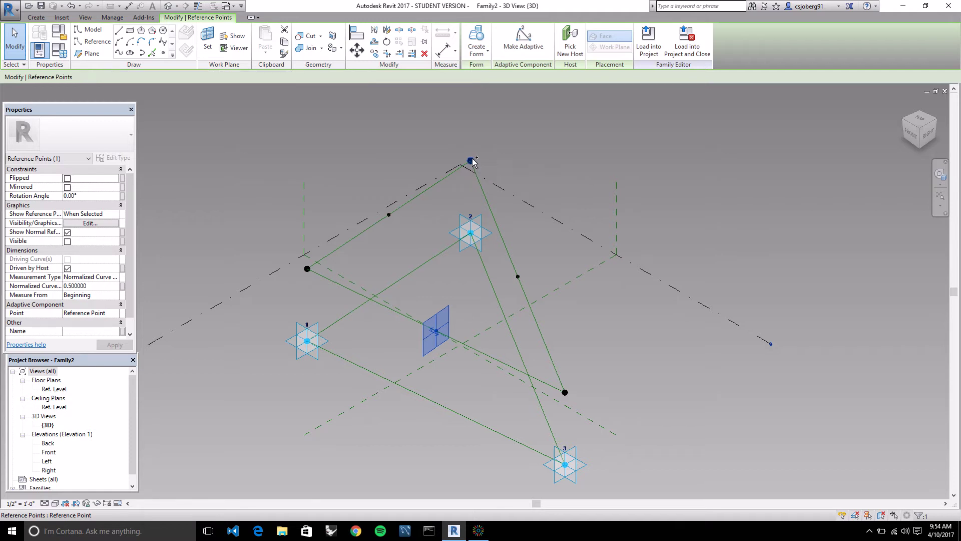
{"action": "left_click", "coordinate": [471, 161], "text": "ctrl"}
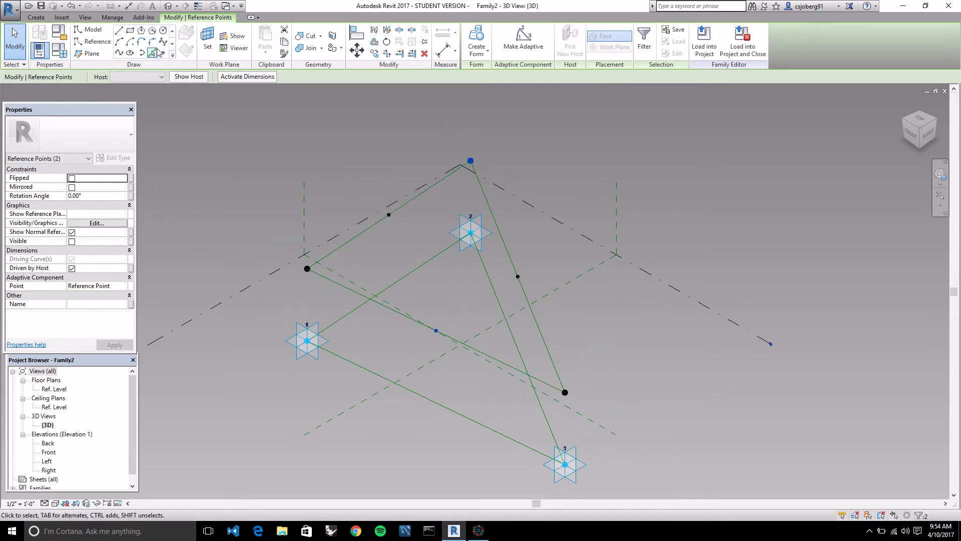
{"action": "left_click", "coordinate": [120, 54]}
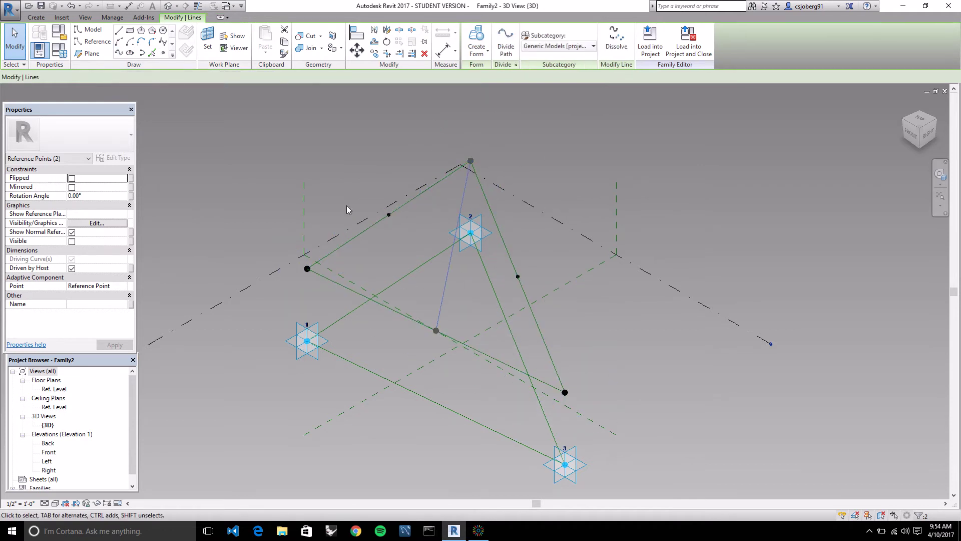
{"action": "left_click", "coordinate": [567, 178]}
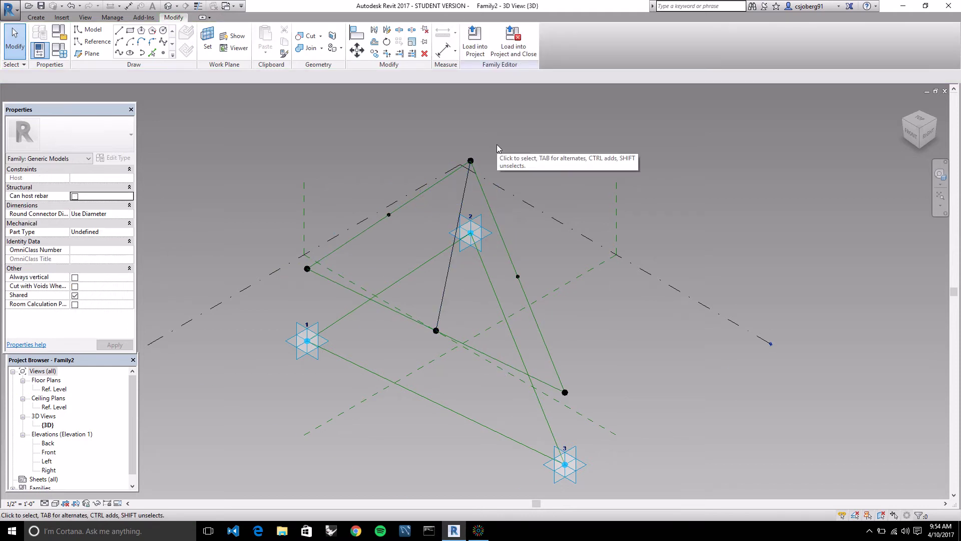
- Connect the midpoint of the upper triangle's 2–3 edge to the corner above adaptive point 1 with a Spline Through Points line
{"action": "left_click", "coordinate": [518, 276]}
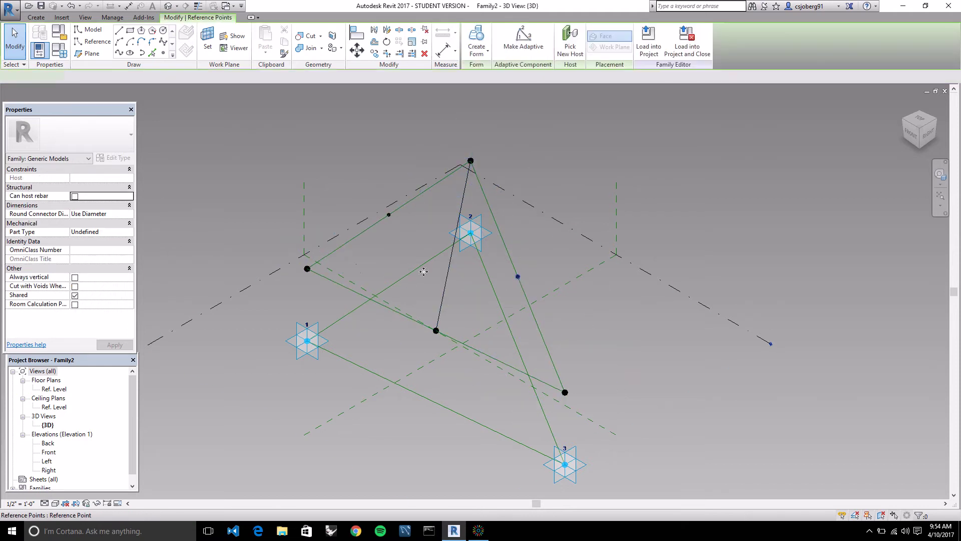
{"action": "left_click", "coordinate": [307, 269], "text": "ctrl"}
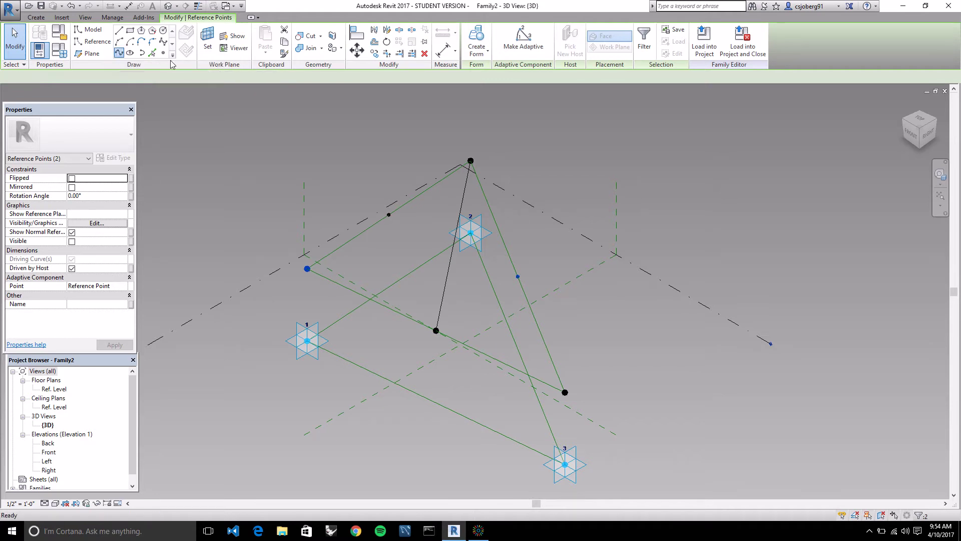
{"action": "left_click", "coordinate": [118, 53]}
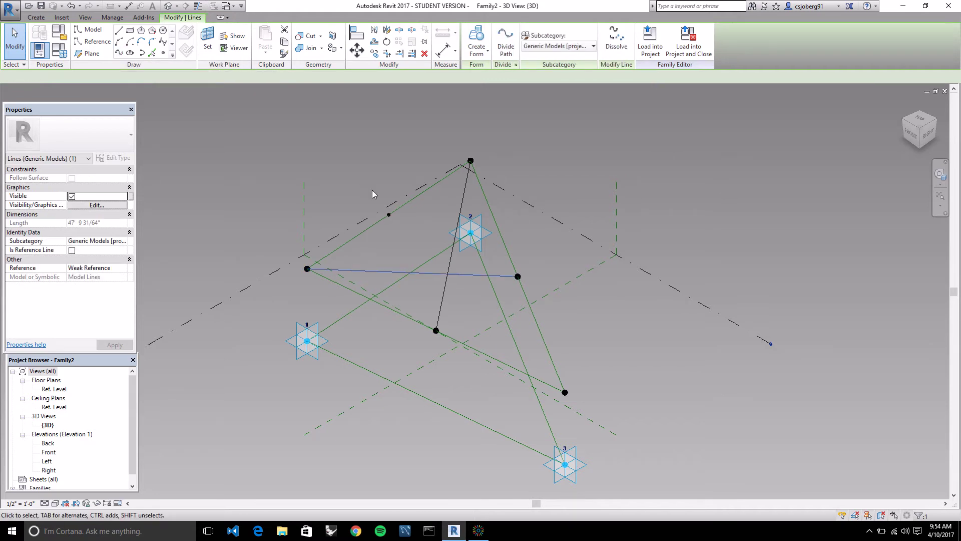
- Connect the midpoint of the upper triangle's 1–2 edge to the corner above adaptive point 3 with a Spline Through Points line
{"action": "left_click", "coordinate": [390, 215]}
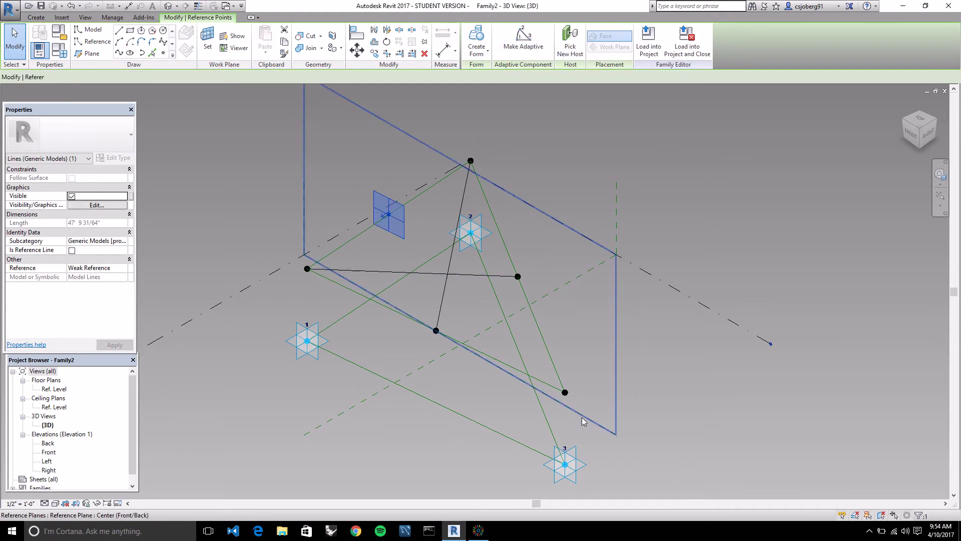
{"action": "left_click", "coordinate": [566, 392], "text": "ctrl"}
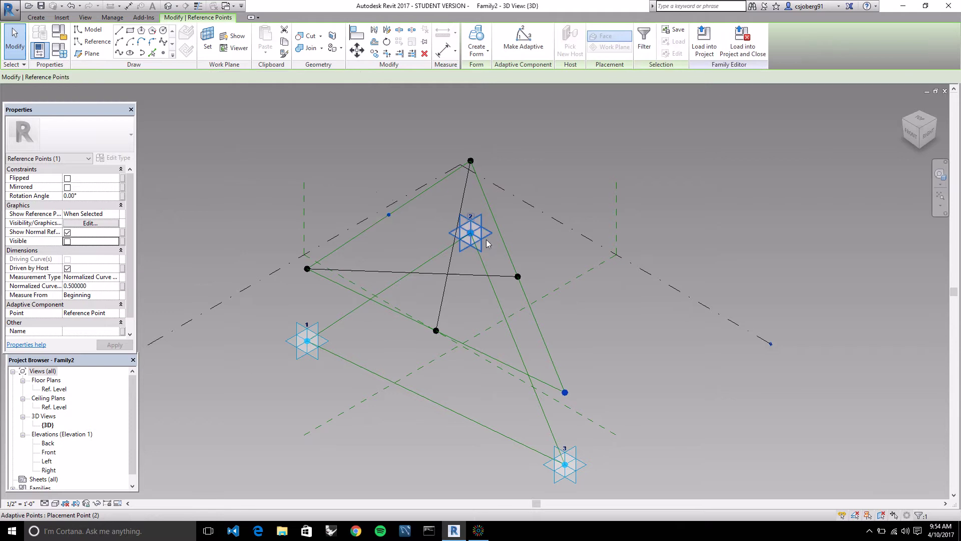
{"action": "left_click", "coordinate": [118, 53]}
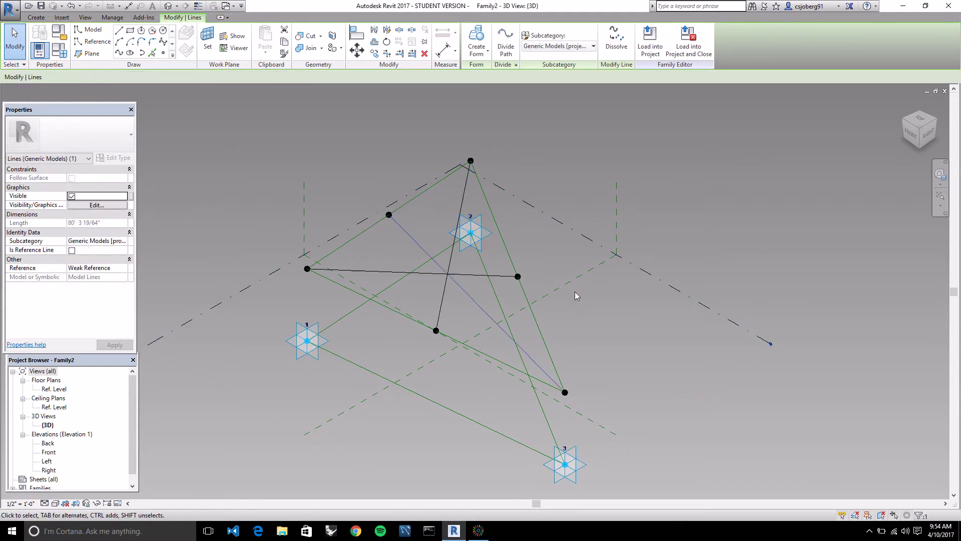
{"action": "key", "text": "Escape"}
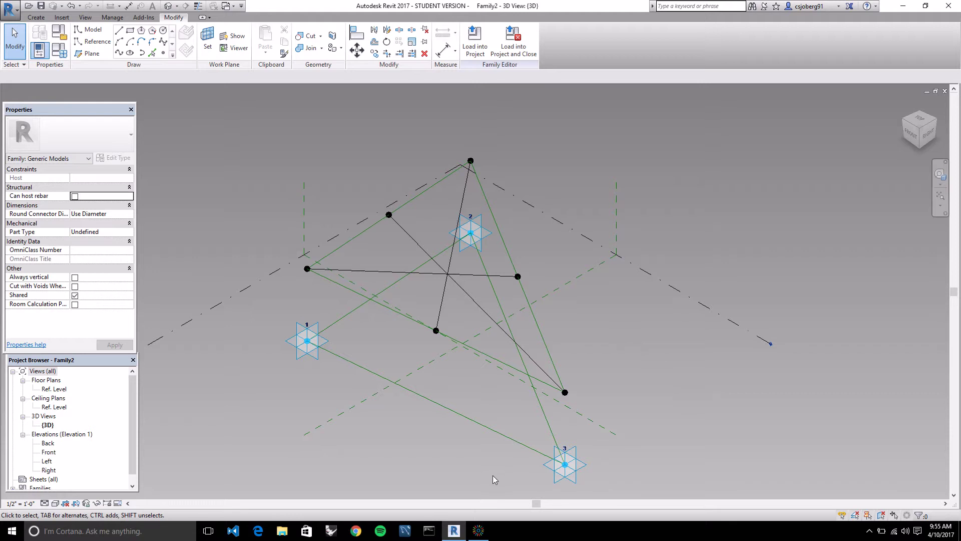
- Convert the three median lines crossing the upper triangle from model lines into reference lines
{"action": "mouse_move", "coordinate": [480, 534]}
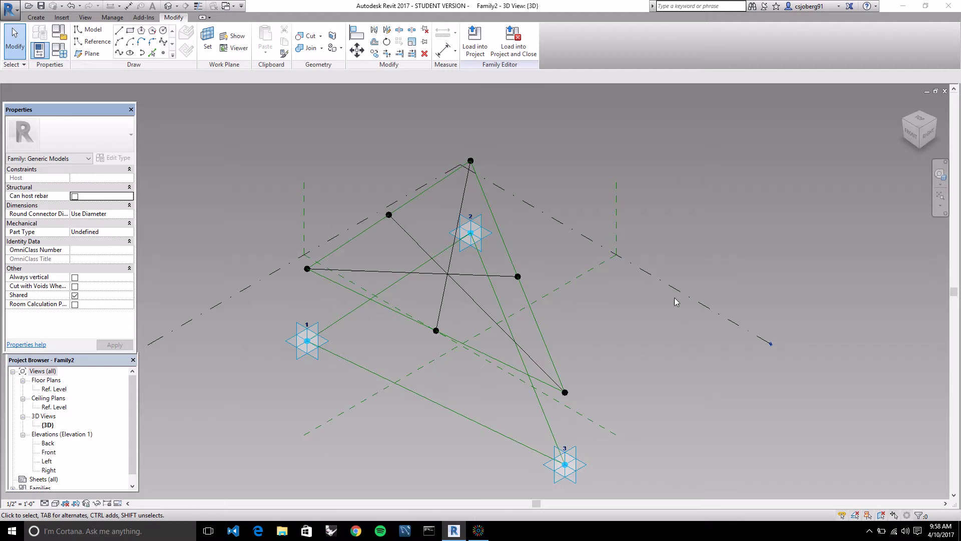
{"action": "left_click", "coordinate": [480, 310]}
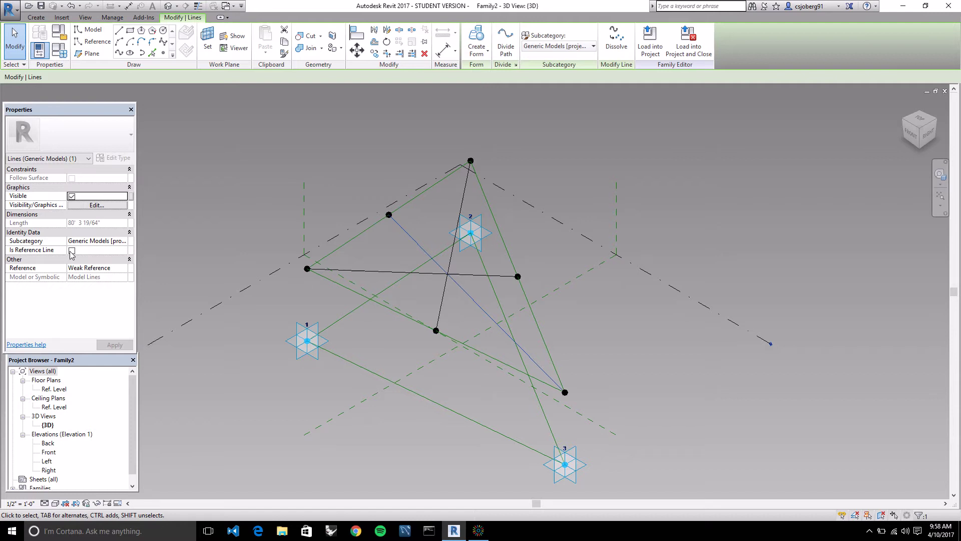
{"action": "left_click", "coordinate": [72, 250]}
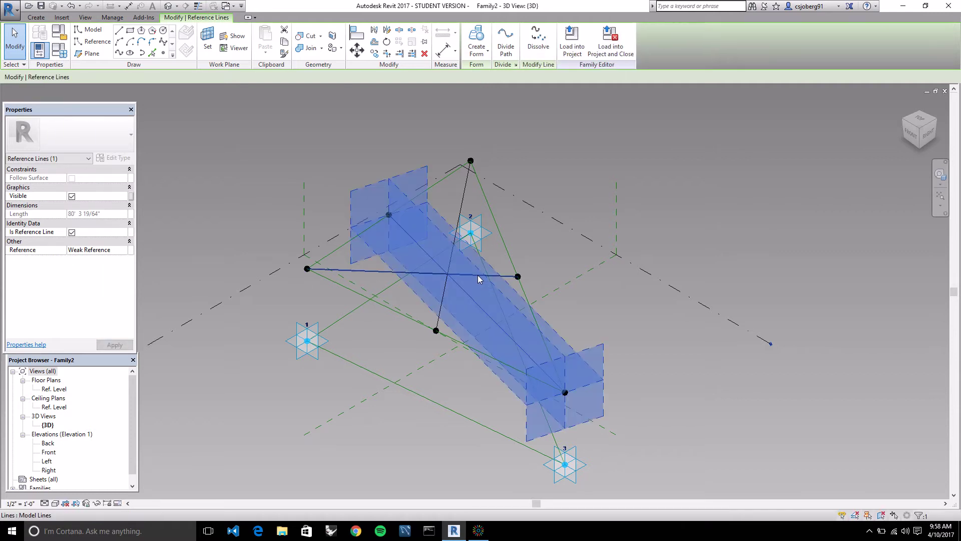
{"action": "left_click", "coordinate": [72, 232]}
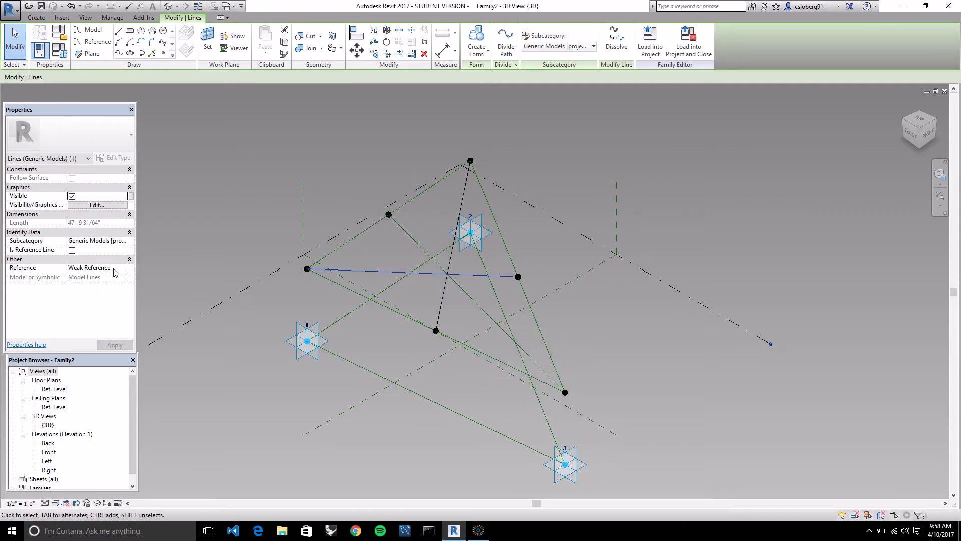
{"action": "left_click", "coordinate": [71, 250]}
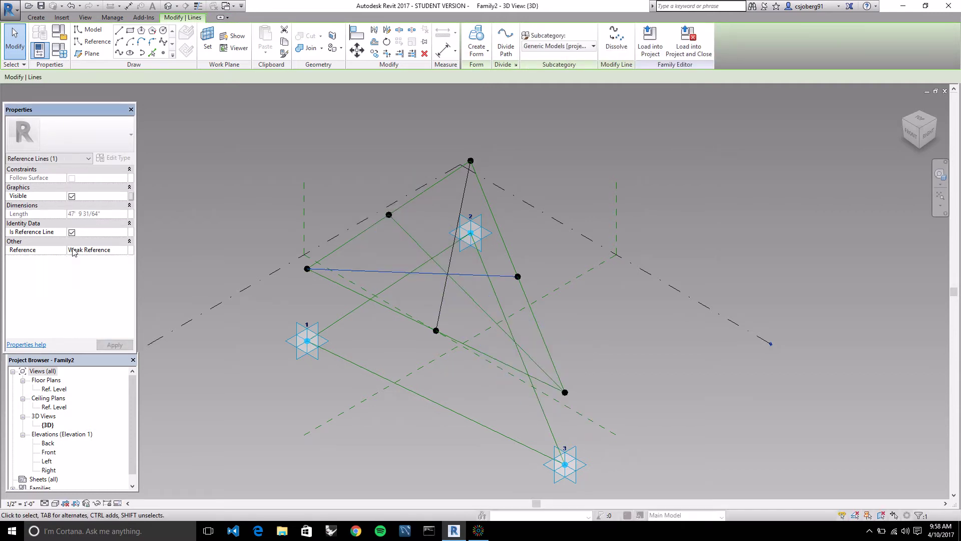
{"action": "left_click", "coordinate": [439, 317]}
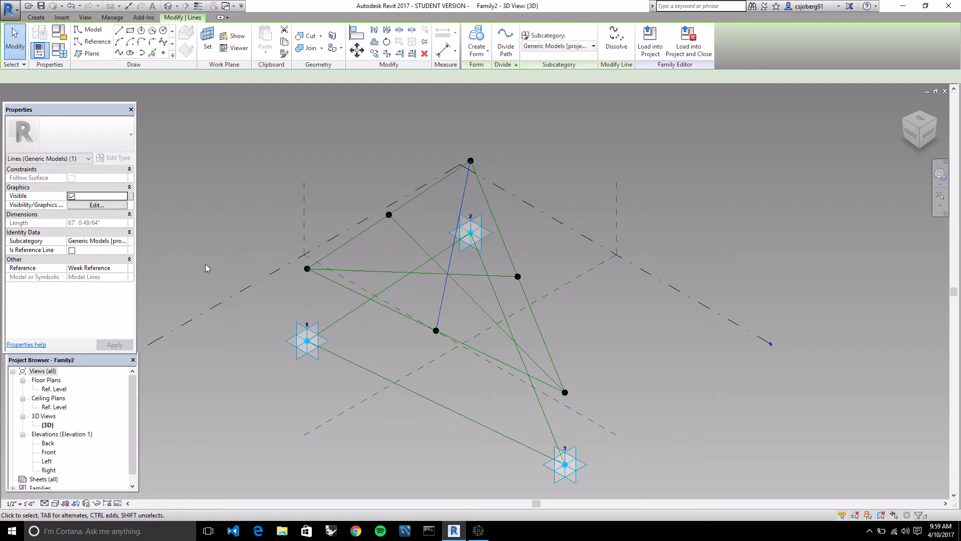
{"action": "left_click", "coordinate": [71, 250]}
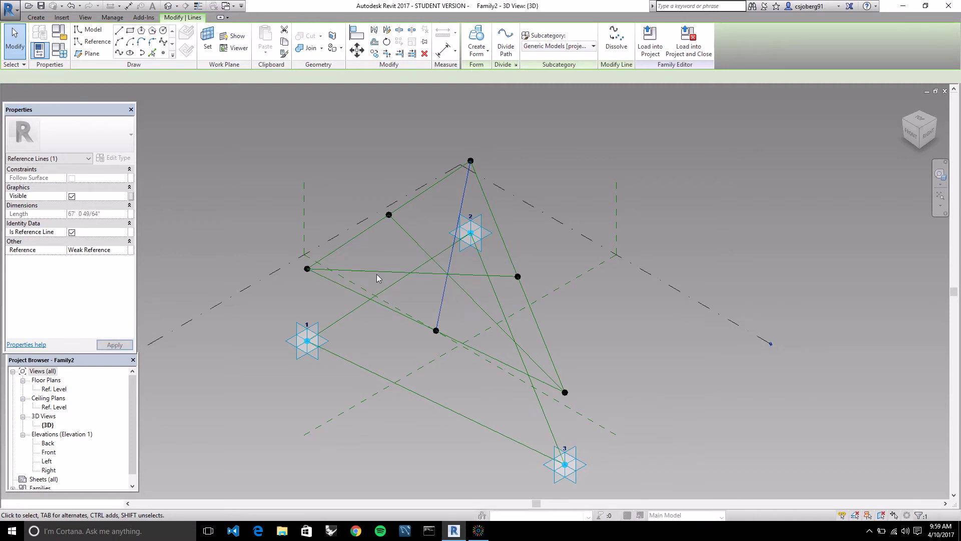
{"action": "left_click", "coordinate": [622, 304]}
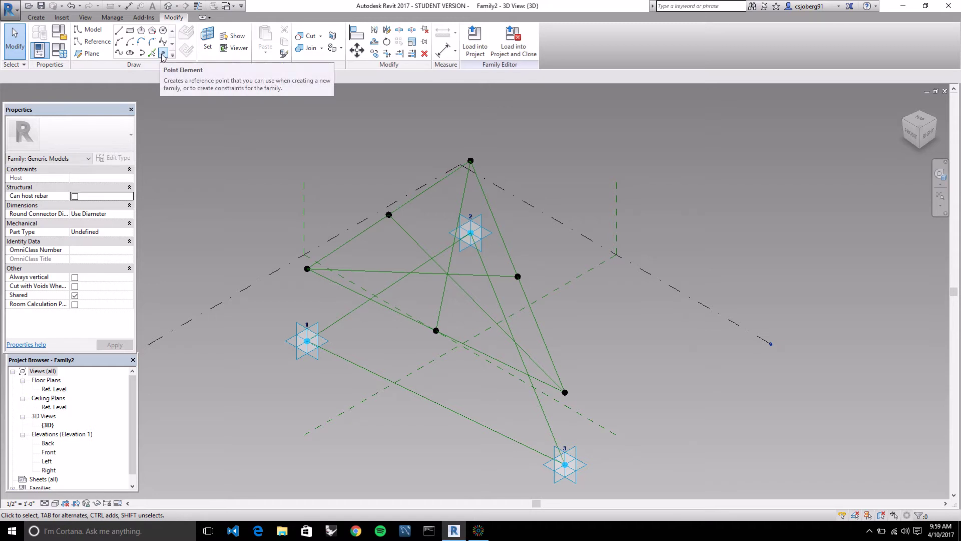
- Place a reference point on each median near its triangle corner, at about 0.21 on corner 1's median and 0.87 on corner 2's
{"action": "left_click", "coordinate": [163, 54]}
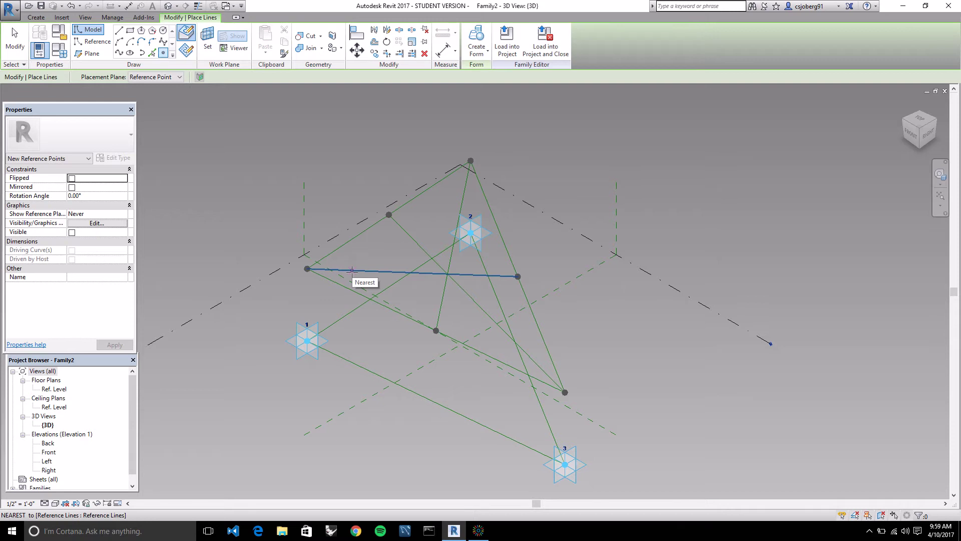
{"action": "left_click", "coordinate": [352, 270]}
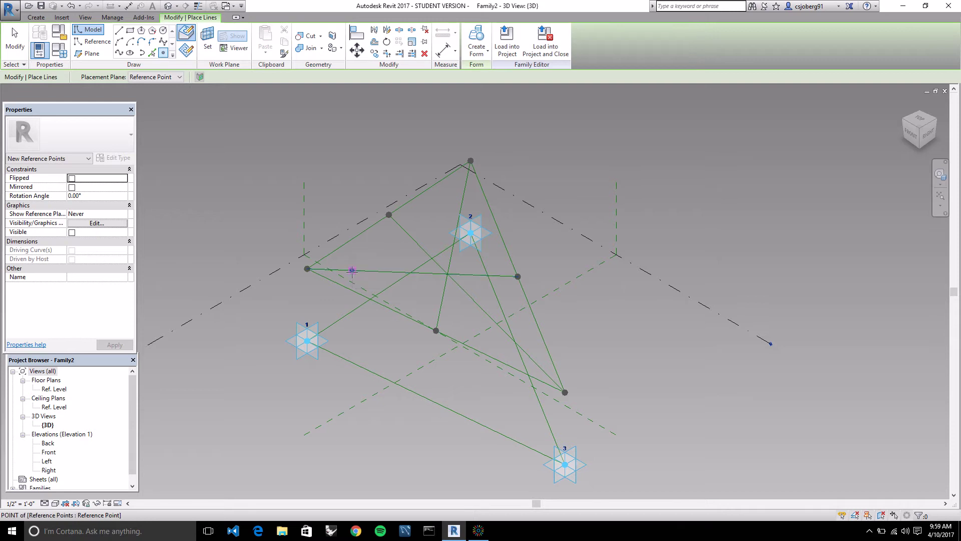
{"action": "left_click", "coordinate": [466, 184]}
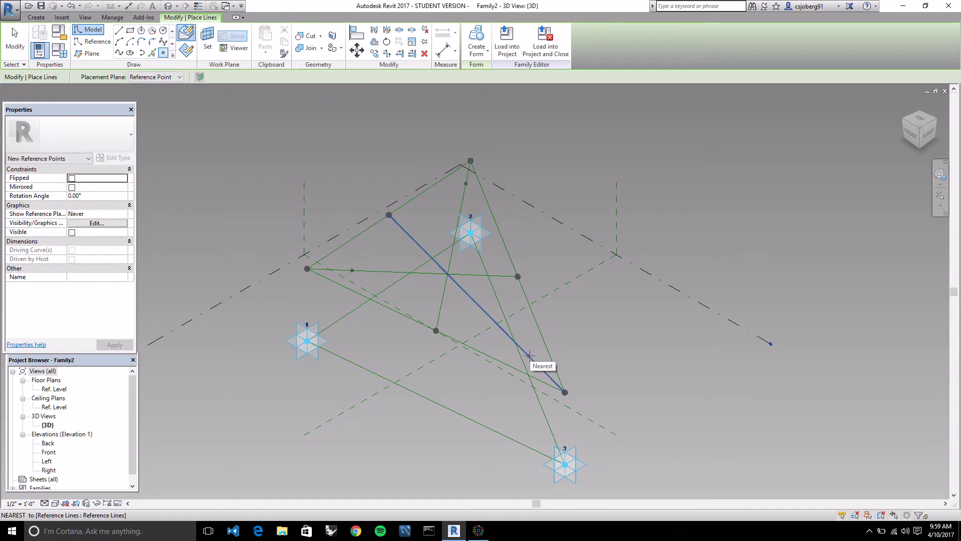
{"action": "left_click", "coordinate": [529, 355]}
{"action": "key", "text": "Escape"}
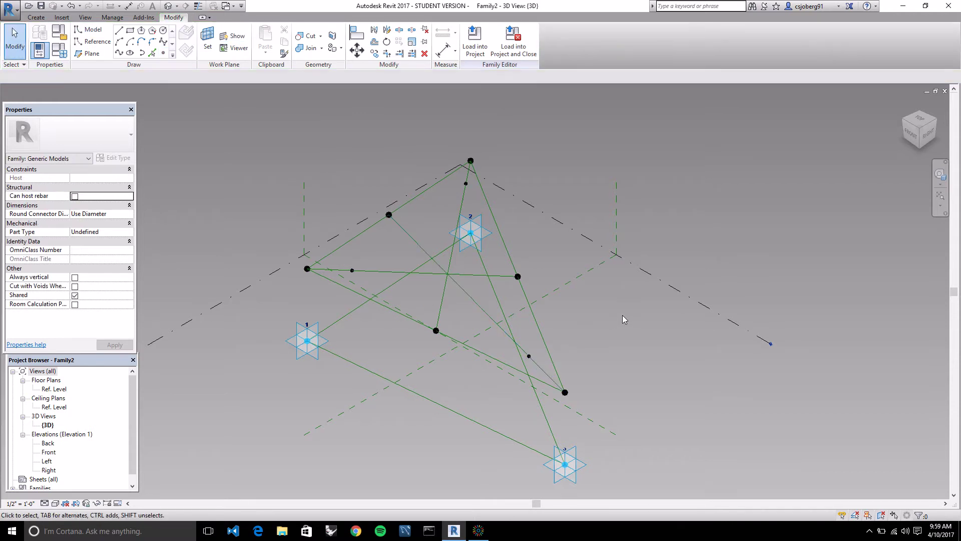
- Compare the normalized curve settings of the three median points and make the point near corner 1 measure from End
{"action": "left_click", "coordinate": [352, 271]}
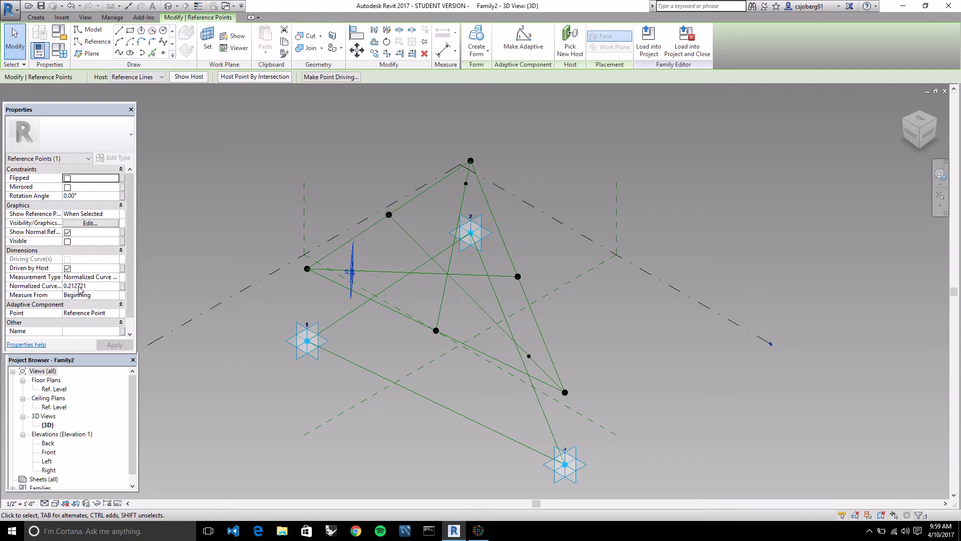
{"action": "left_click", "coordinate": [466, 183]}
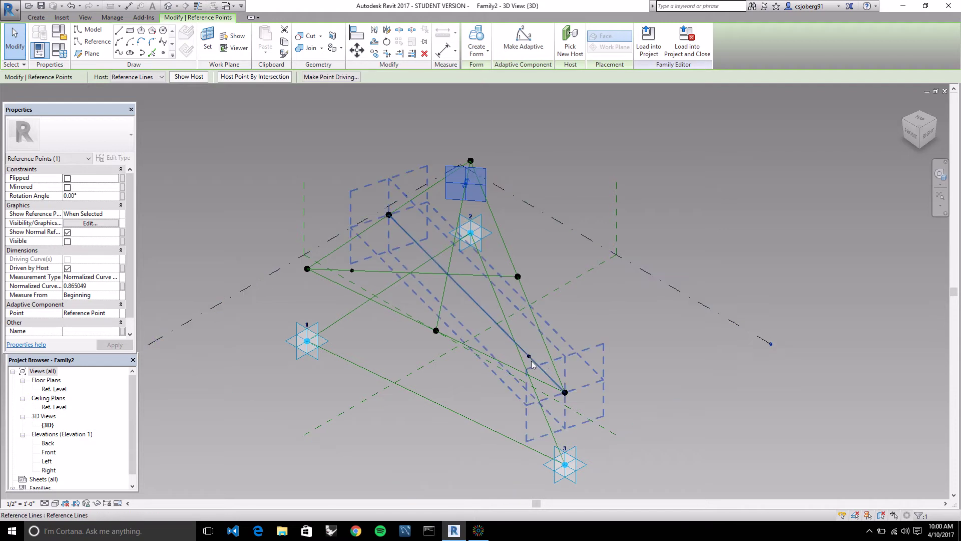
{"action": "left_click", "coordinate": [530, 356]}
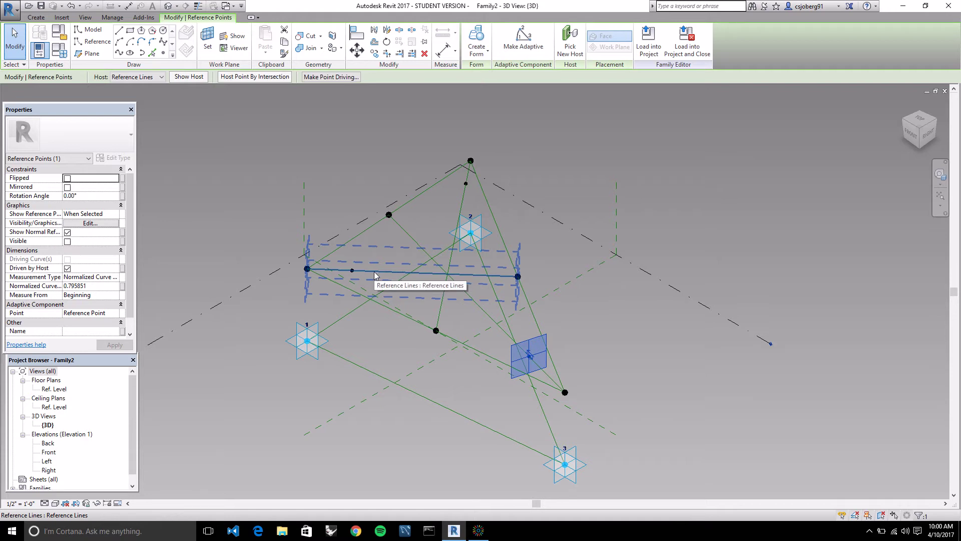
{"action": "left_click", "coordinate": [353, 271]}
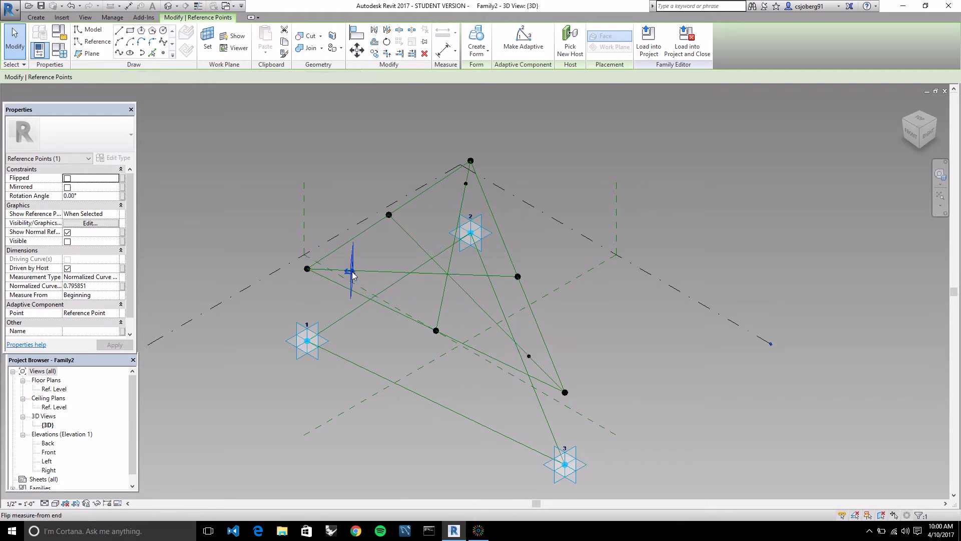
{"action": "left_click", "coordinate": [99, 296]}
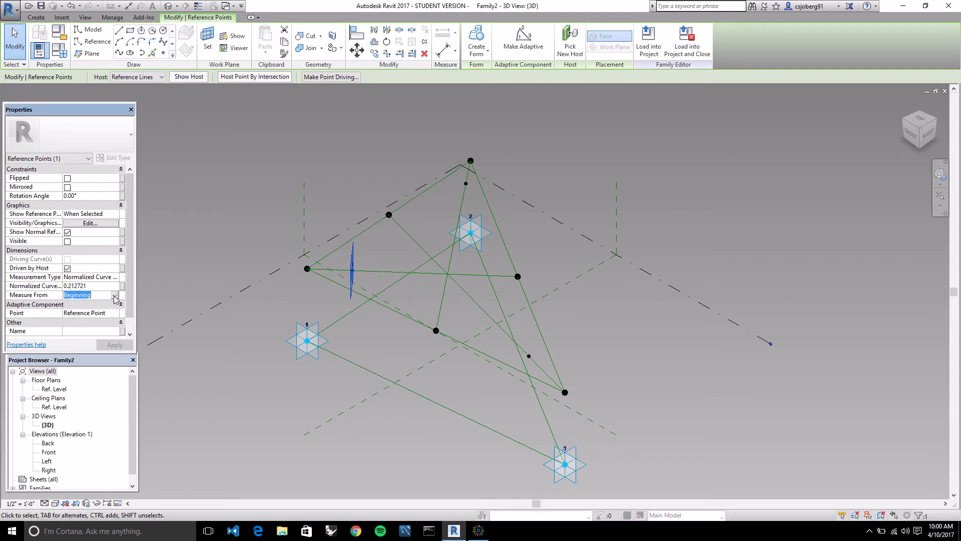
{"action": "left_click", "coordinate": [115, 295]}
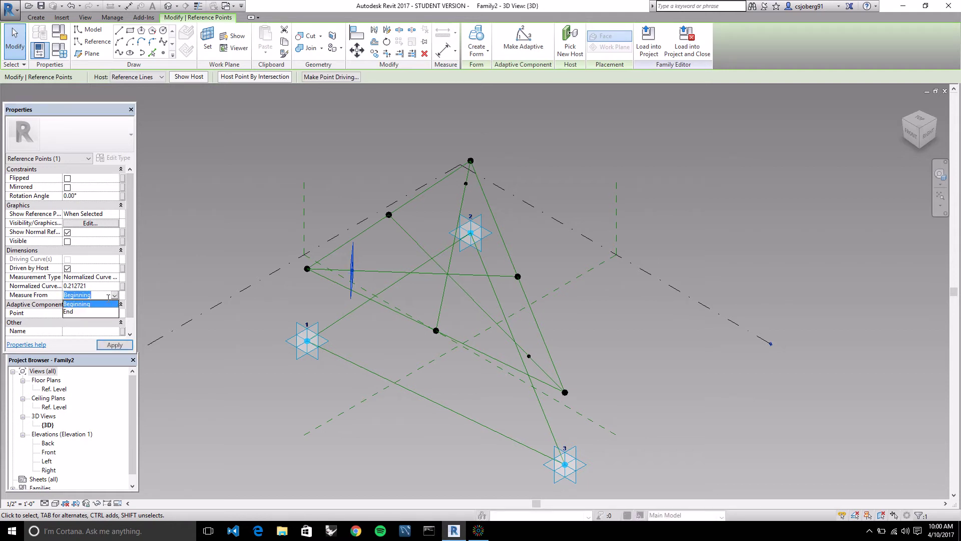
{"action": "left_click", "coordinate": [89, 313]}
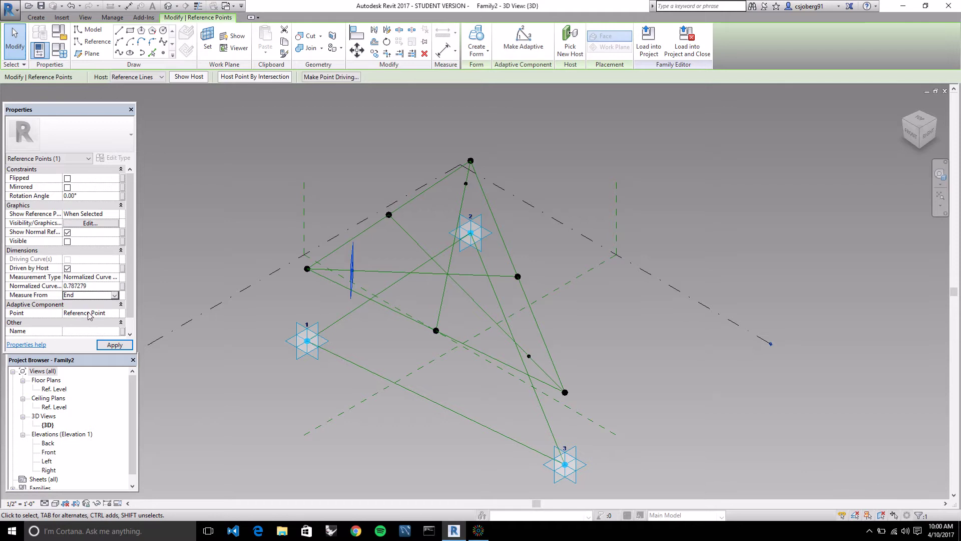
{"action": "left_click", "coordinate": [114, 345]}
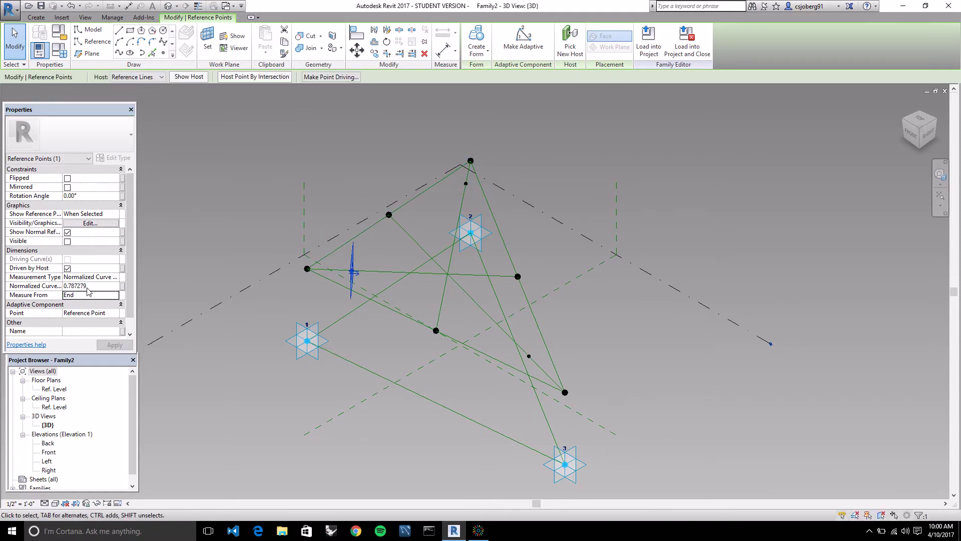
{"action": "left_click", "coordinate": [466, 184]}
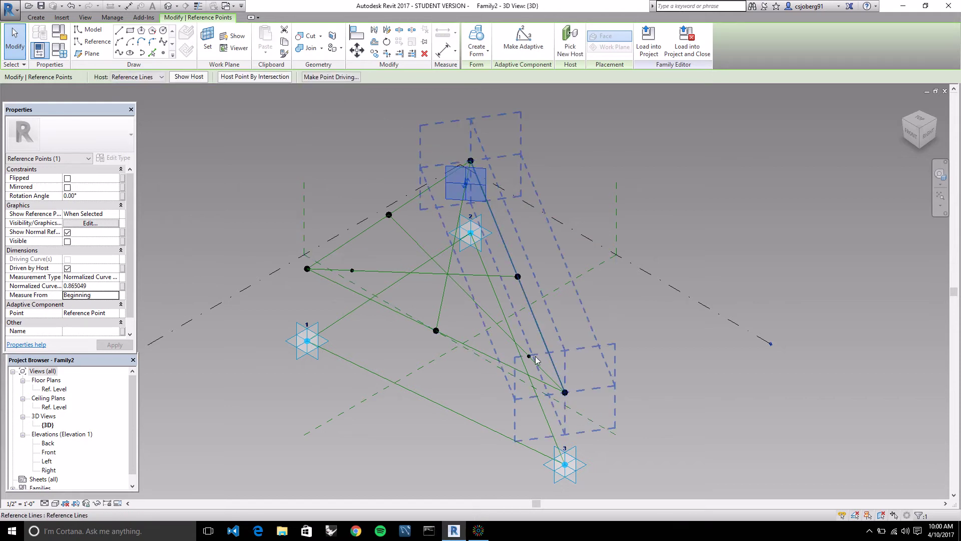
{"action": "left_click", "coordinate": [529, 356]}
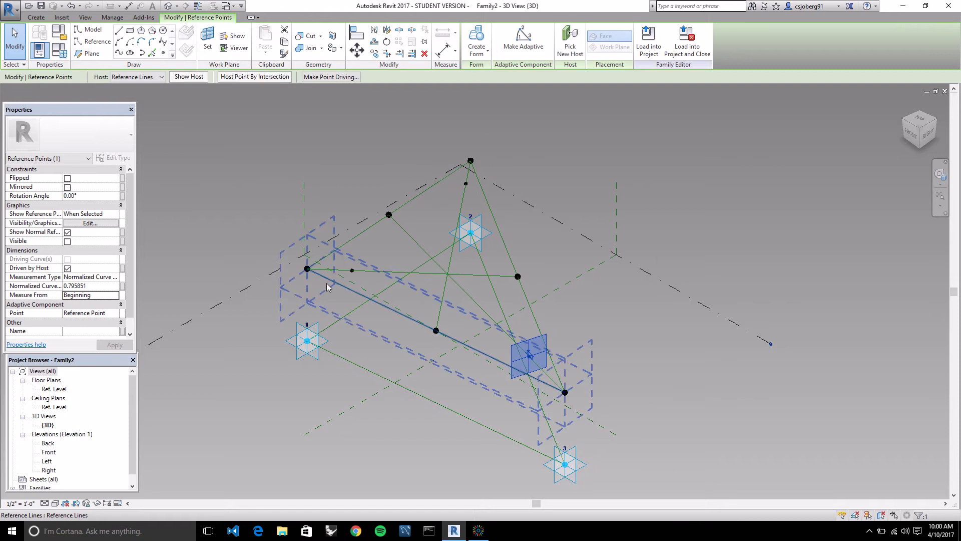
{"action": "left_click", "coordinate": [352, 271]}
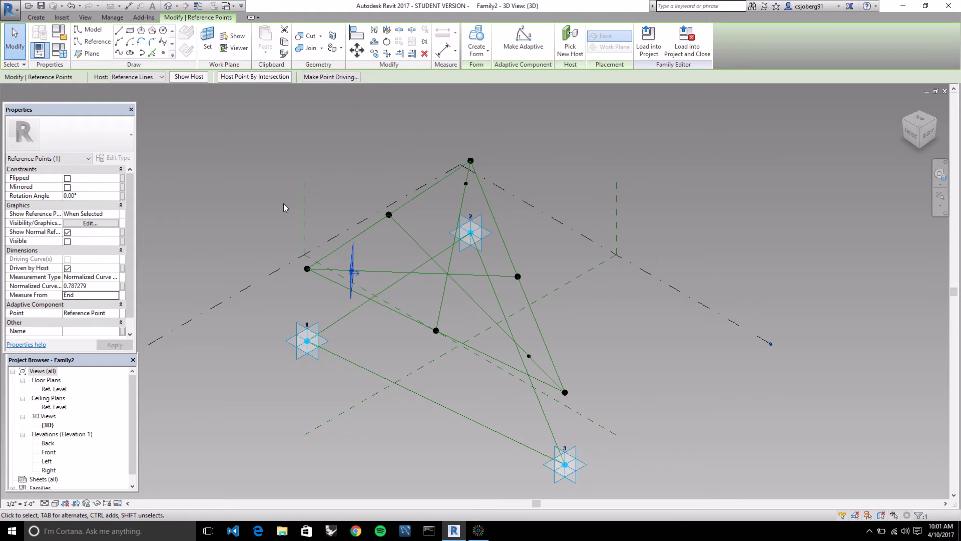
- Create an instance family parameter named NCP of type Number, grouped under Other
{"action": "left_click", "coordinate": [58, 51]}
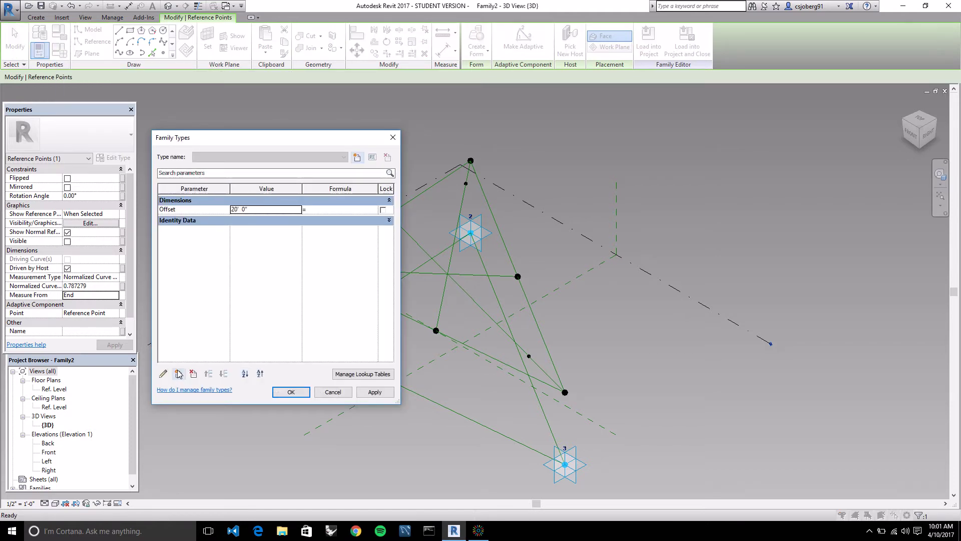
{"action": "left_click", "coordinate": [179, 374]}
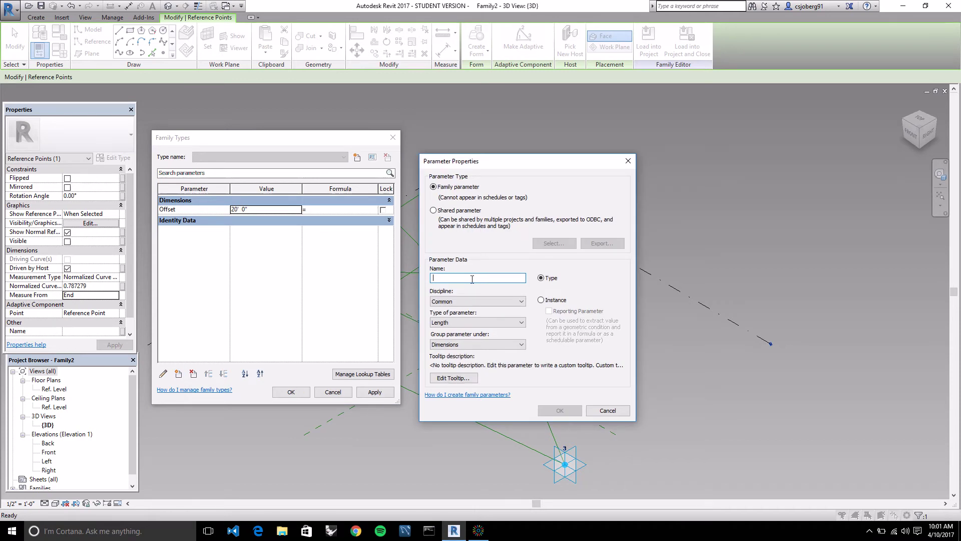
{"action": "type", "text": "NCP"}
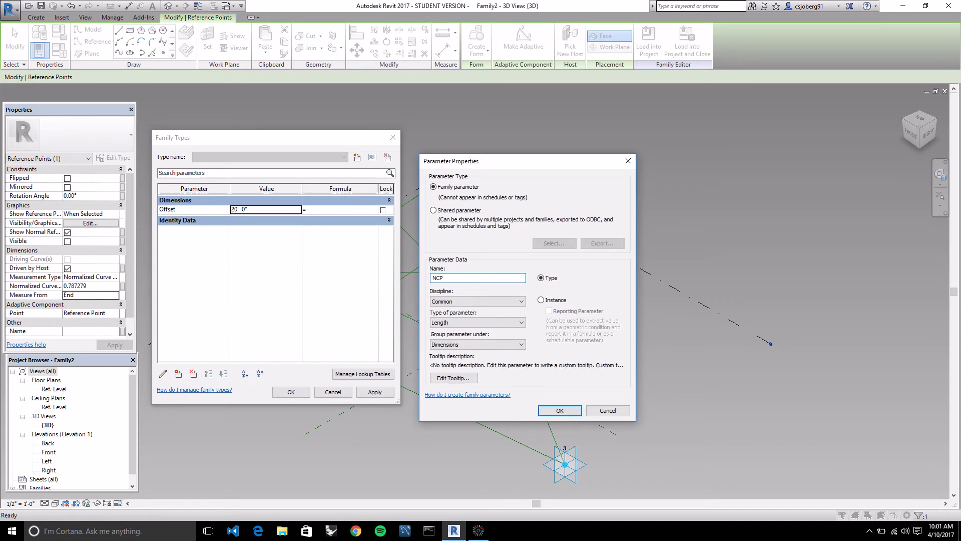
{"action": "left_click", "coordinate": [542, 300]}
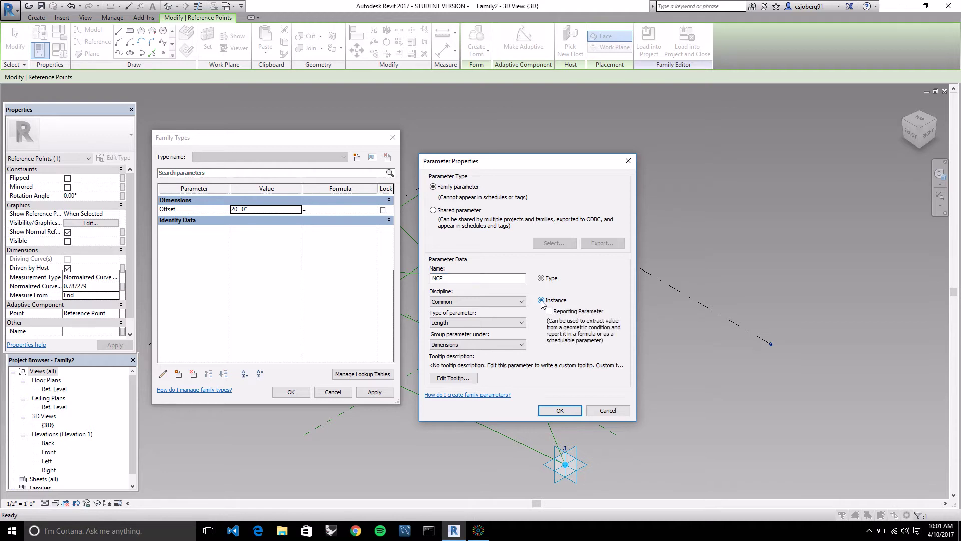
{"action": "left_click", "coordinate": [493, 322]}
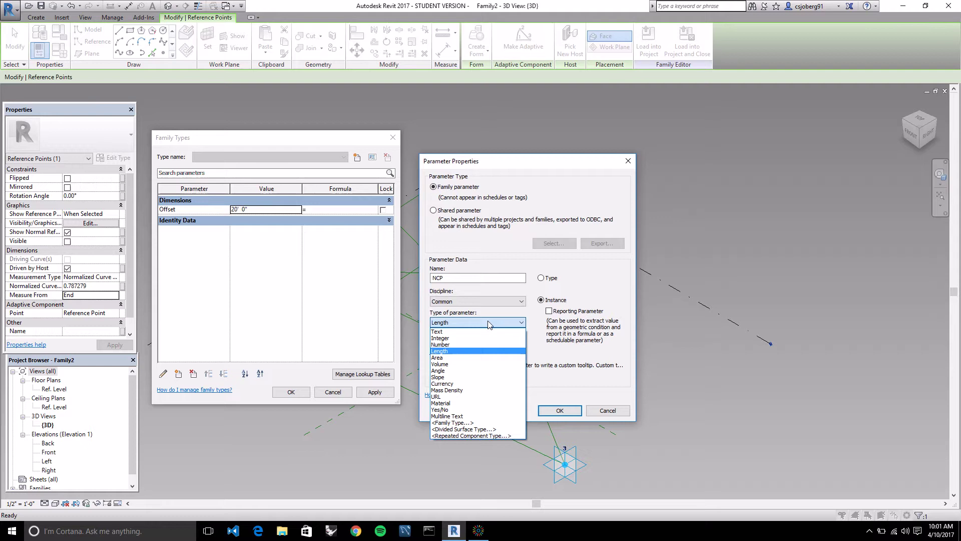
{"action": "left_click", "coordinate": [465, 345]}
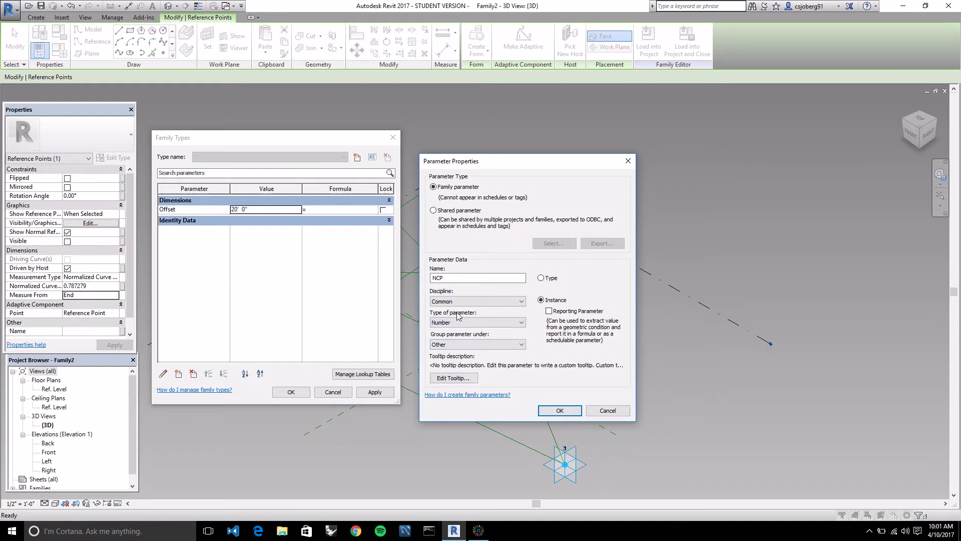
{"action": "left_click", "coordinate": [560, 410]}
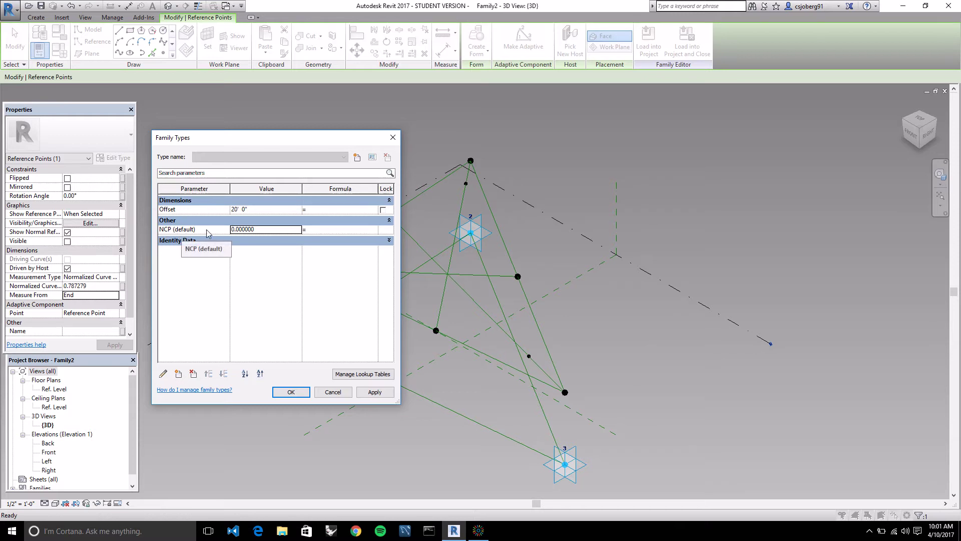
- Set the NCP parameter's value to 0.7 and apply it to the family
{"action": "double_click", "coordinate": [259, 230]}
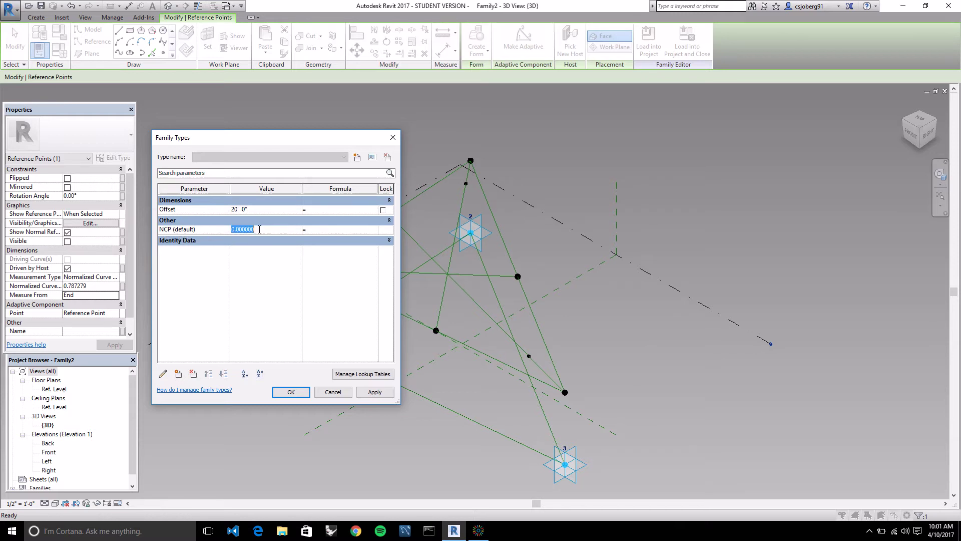
{"action": "type", "text": ".7"}
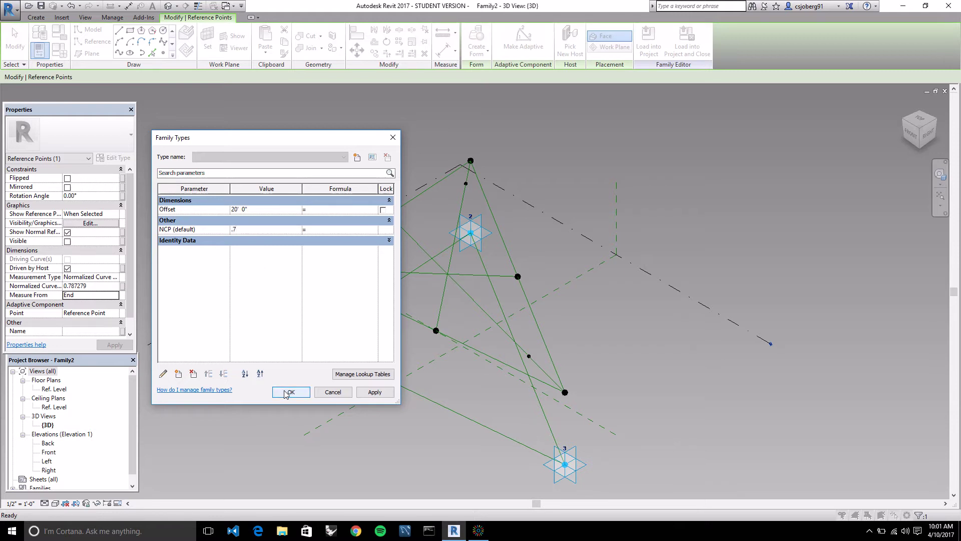
{"action": "left_click", "coordinate": [362, 392]}
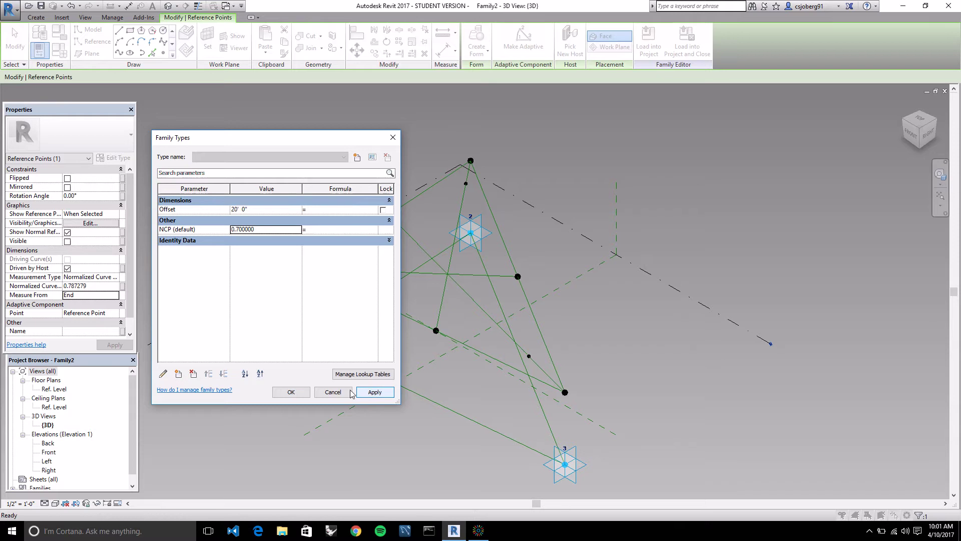
{"action": "left_click", "coordinate": [296, 393]}
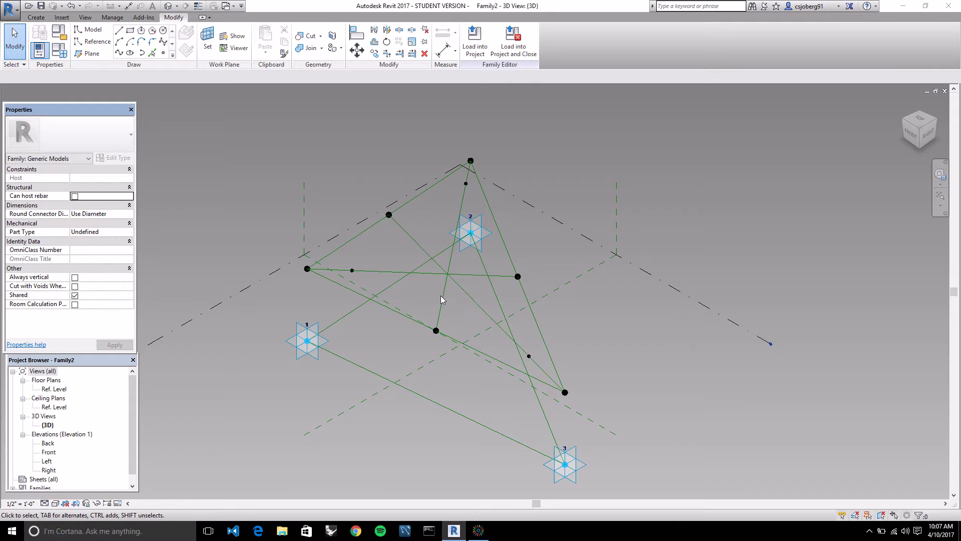
- Associate the Normalized Curve Parameter of all three median reference points with the NCP family parameter
{"action": "left_click", "coordinate": [352, 270]}
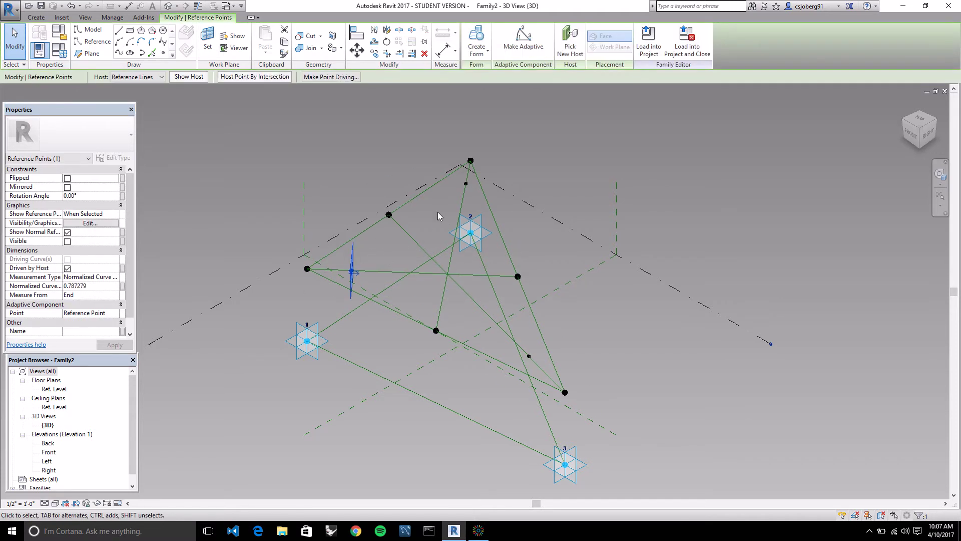
{"action": "left_click", "coordinate": [467, 185], "text": "ctrl"}
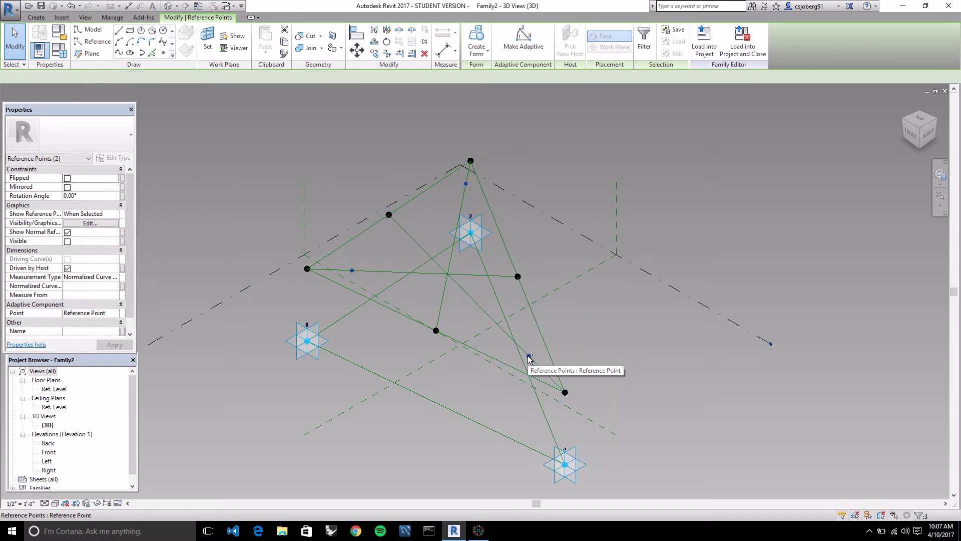
{"action": "left_click", "coordinate": [530, 356], "text": "ctrl"}
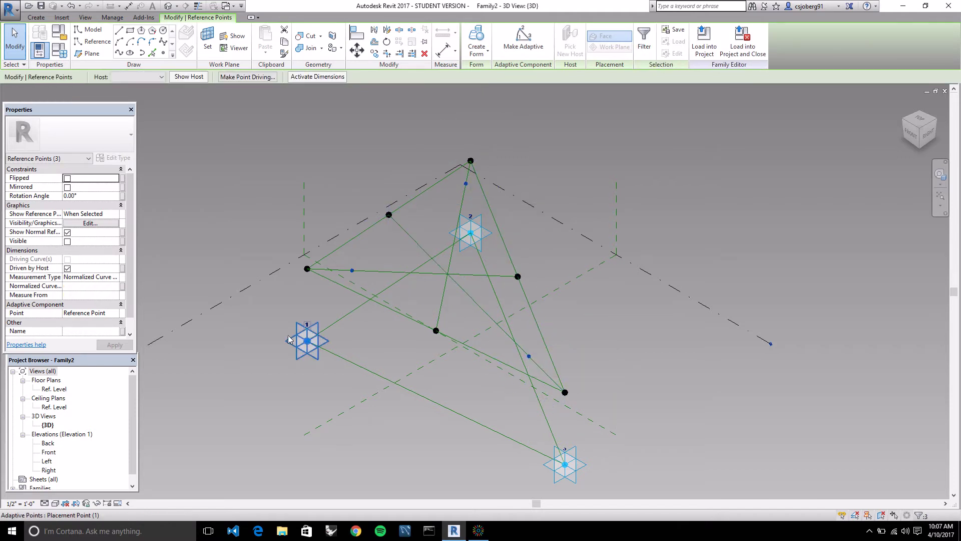
{"action": "left_click", "coordinate": [122, 286]}
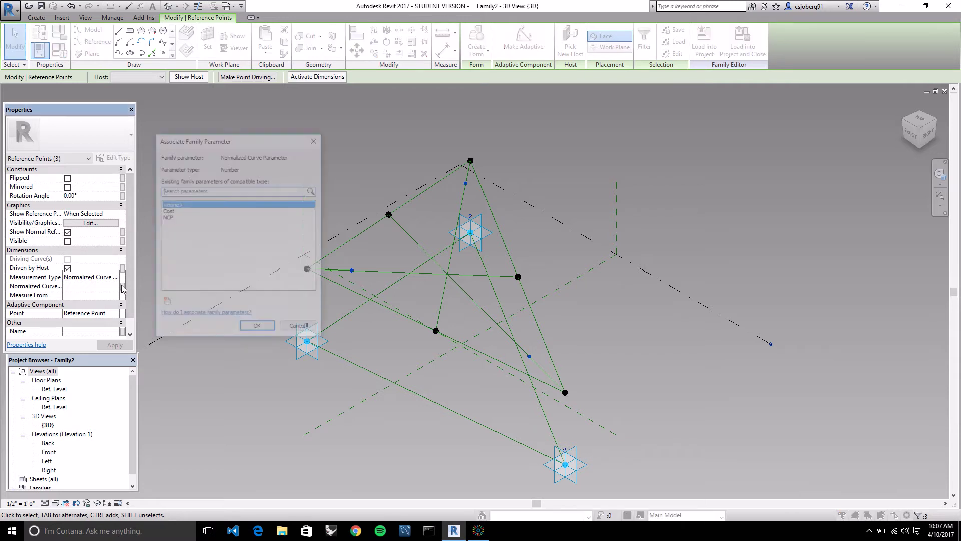
{"action": "left_click", "coordinate": [167, 217]}
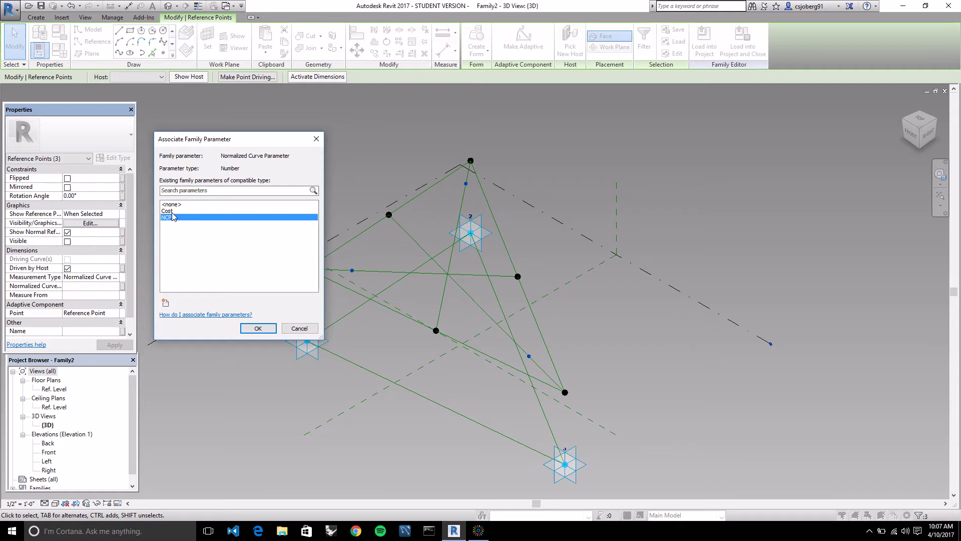
{"action": "left_click", "coordinate": [257, 329]}
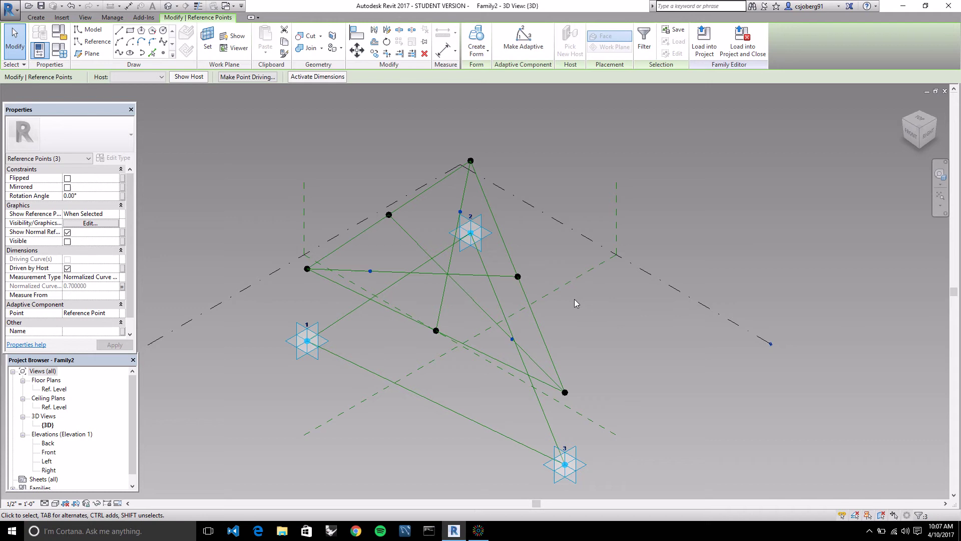
{"action": "scroll", "coordinate": [569, 289], "scroll_direction": "up", "scroll_amount": 3}
{"action": "scroll", "coordinate": [569, 290], "scroll_direction": "down", "scroll_amount": 2}
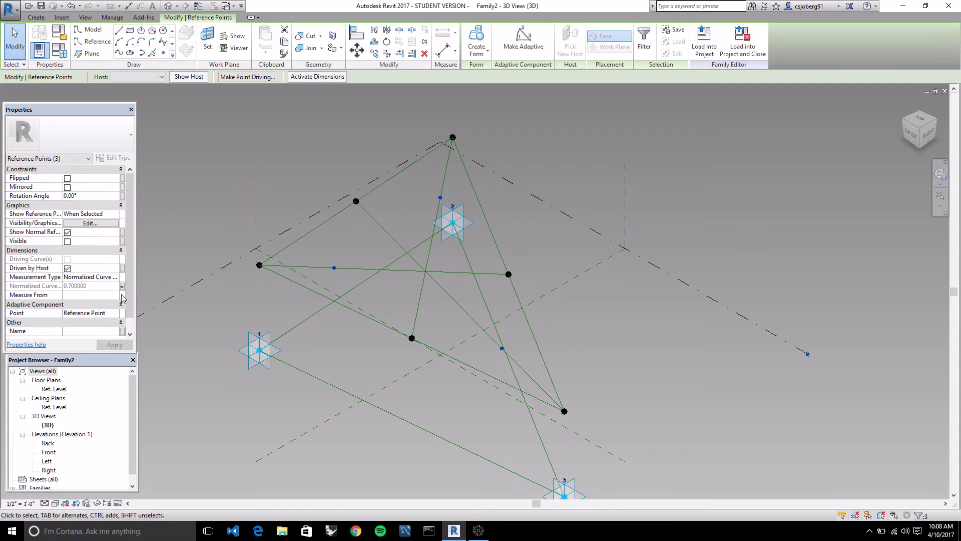
{"action": "left_click", "coordinate": [507, 140]}
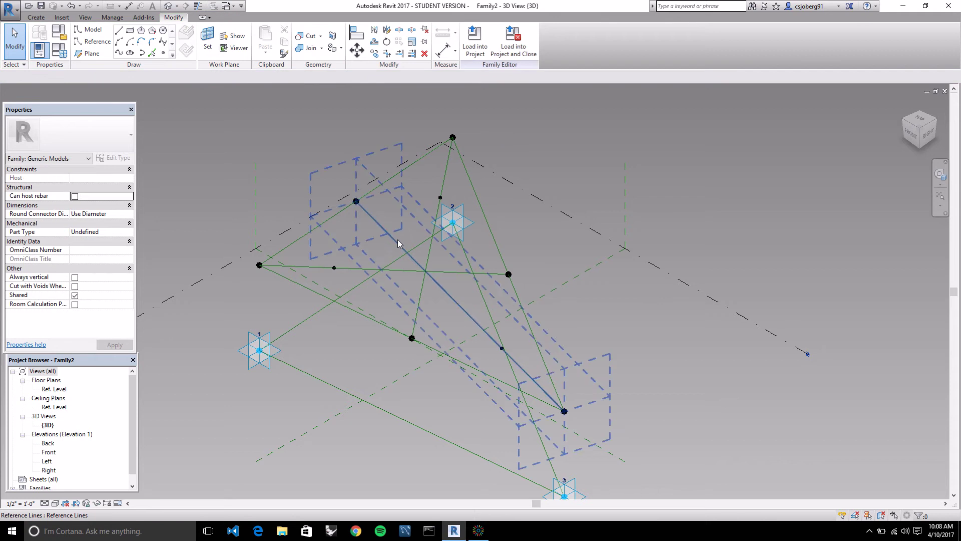
- Connect the median points near corners 1 and 2 of the upper triangle with a Spline Through Points line
{"action": "left_click", "coordinate": [334, 269]}
{"action": "left_click", "coordinate": [440, 197], "text": "ctrl"}
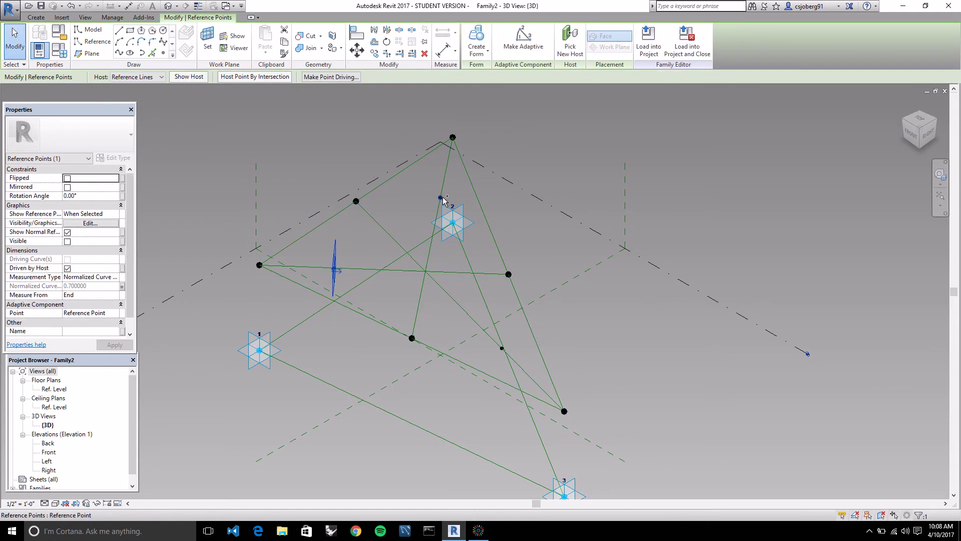
{"action": "left_click", "coordinate": [119, 53]}
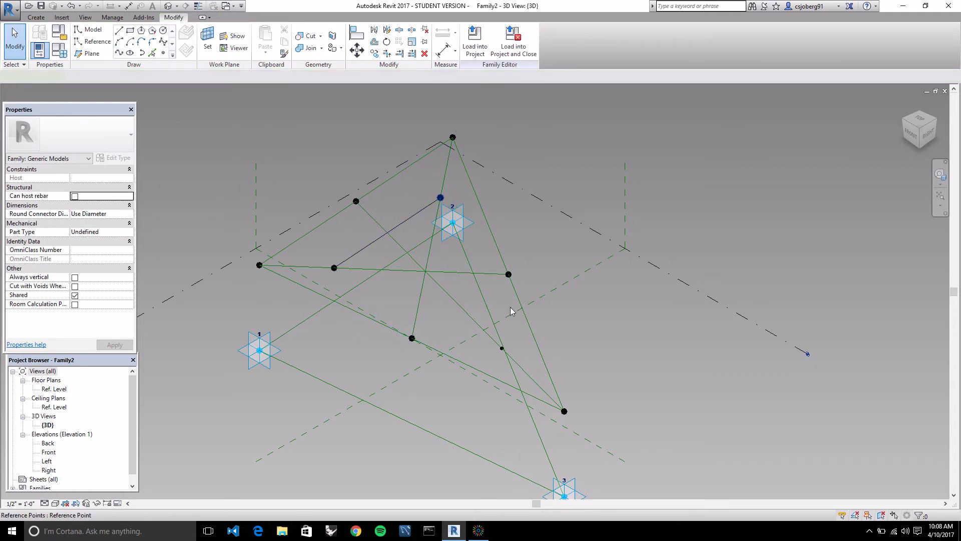
- Connect the median points near corners 2 and 3 of the upper triangle with a Spline Through Points line
{"action": "left_click", "coordinate": [501, 349]}
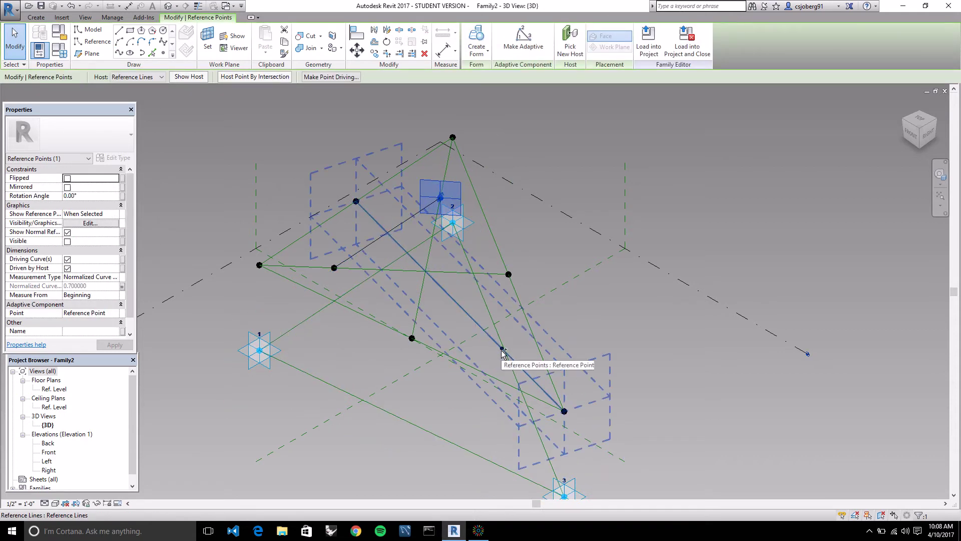
{"action": "left_click_drag", "start_coordinate": [501, 350], "coordinate": [503, 347]}
{"action": "left_click", "coordinate": [440, 197], "text": "ctrl"}
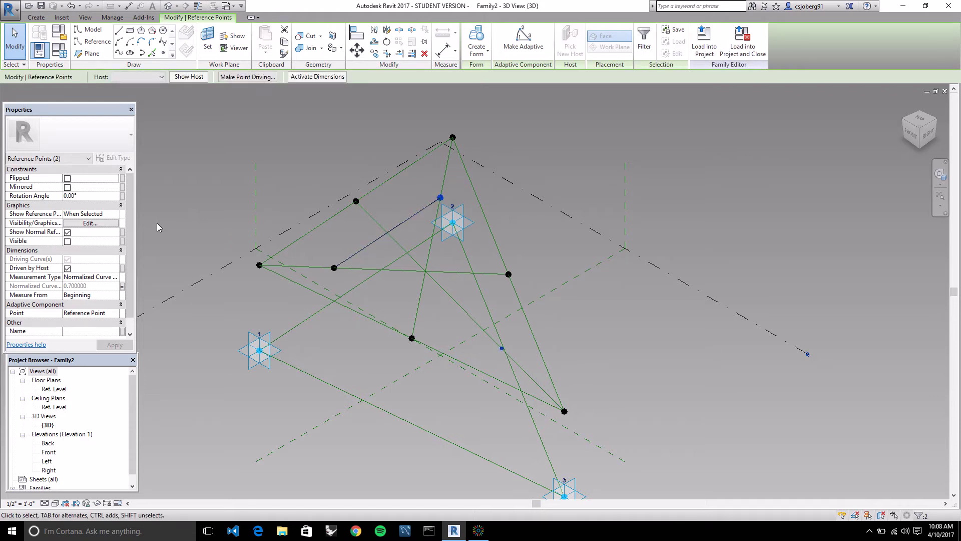
{"action": "left_click", "coordinate": [129, 53]}
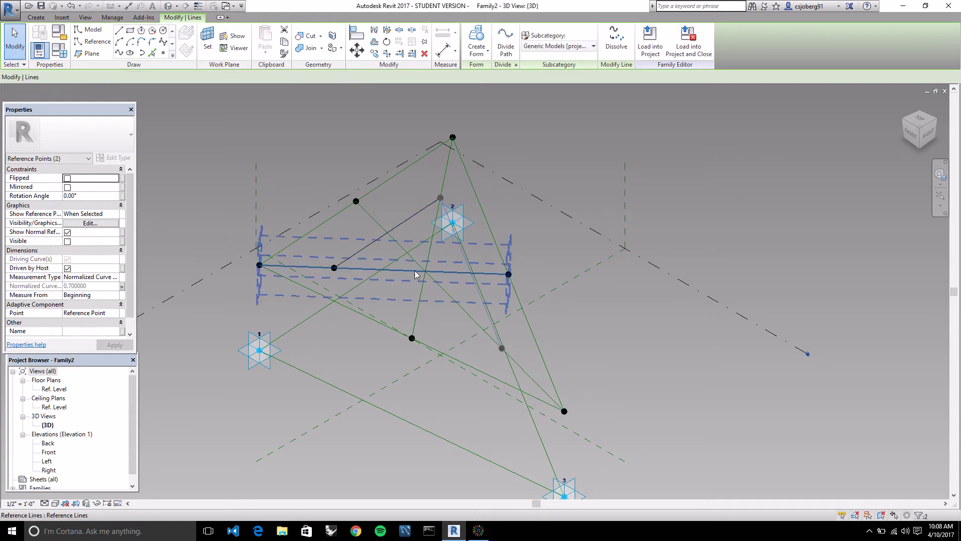
- Connect the median points near corners 3 and 1 of the upper triangle with a Spline Through Points line
{"action": "left_click", "coordinate": [598, 328]}
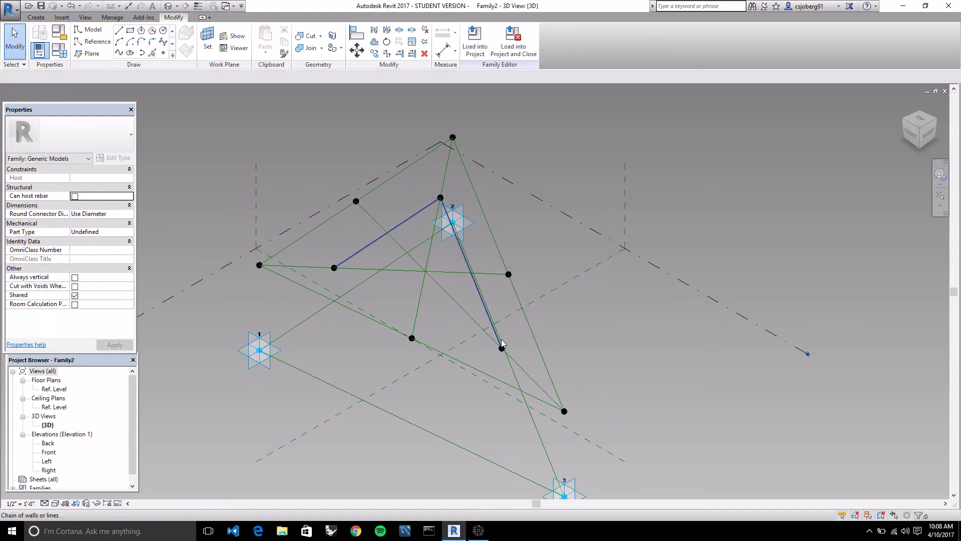
{"action": "left_click", "coordinate": [502, 349]}
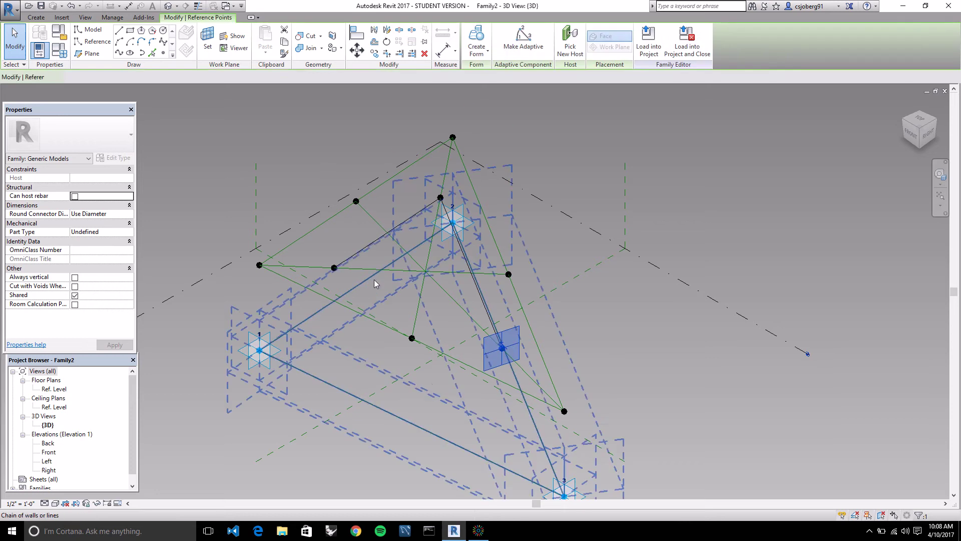
{"action": "left_click", "coordinate": [334, 268], "text": "ctrl"}
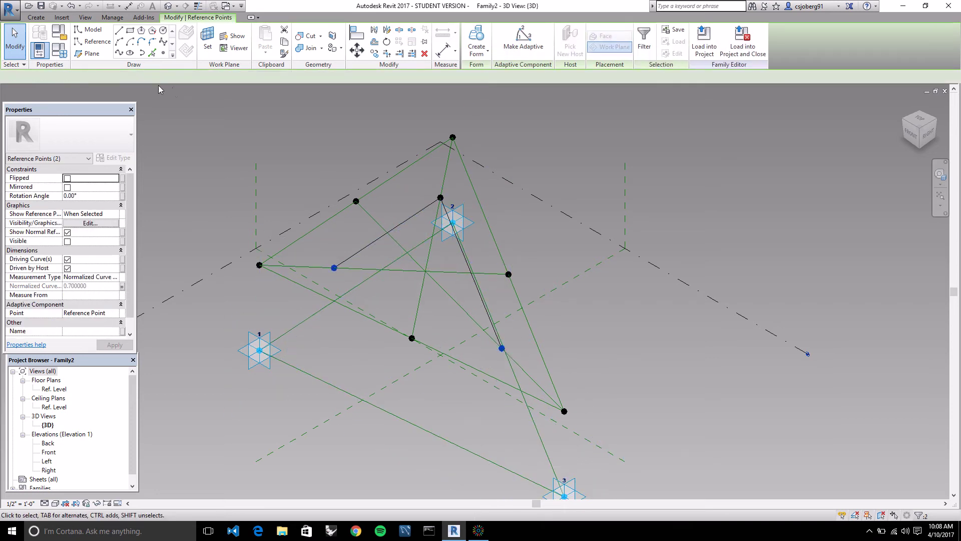
{"action": "left_click", "coordinate": [120, 53]}
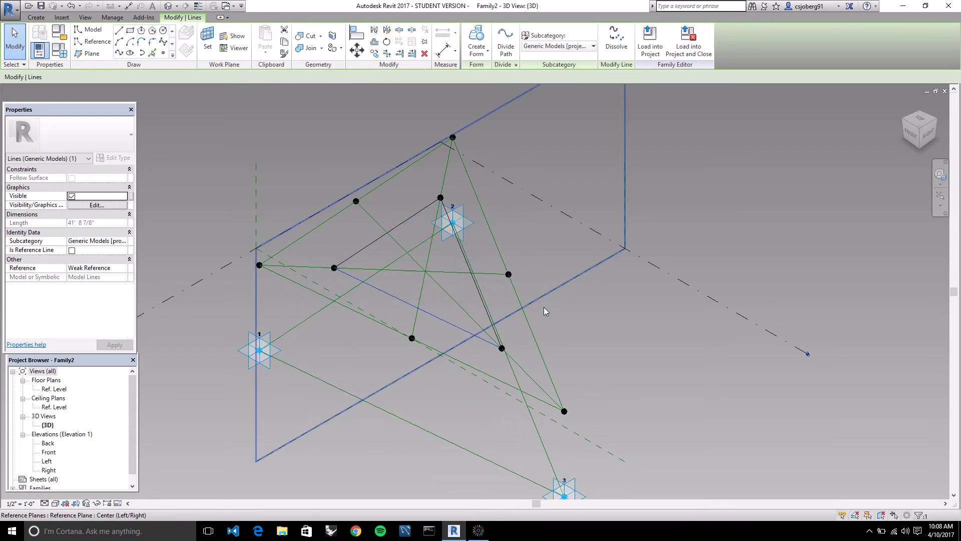
- Select all three lines of the inner triangle and convert them to reference lines
{"action": "left_click", "coordinate": [407, 306]}
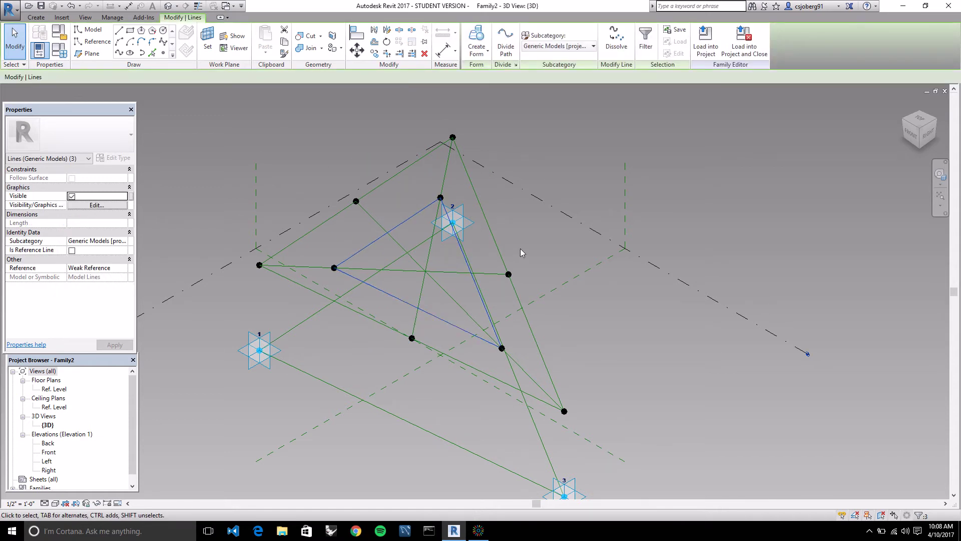
{"action": "left_click", "coordinate": [72, 250]}
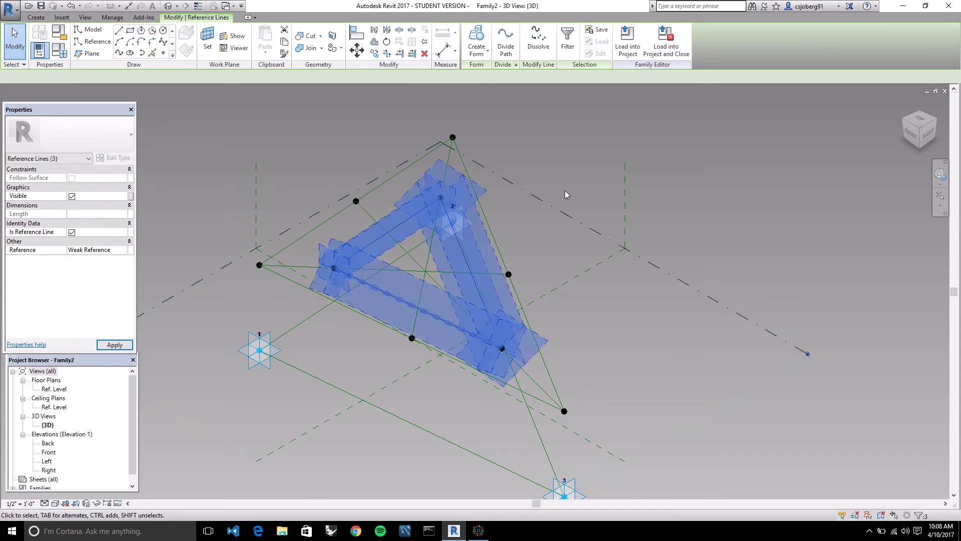
{"action": "left_click", "coordinate": [571, 169]}
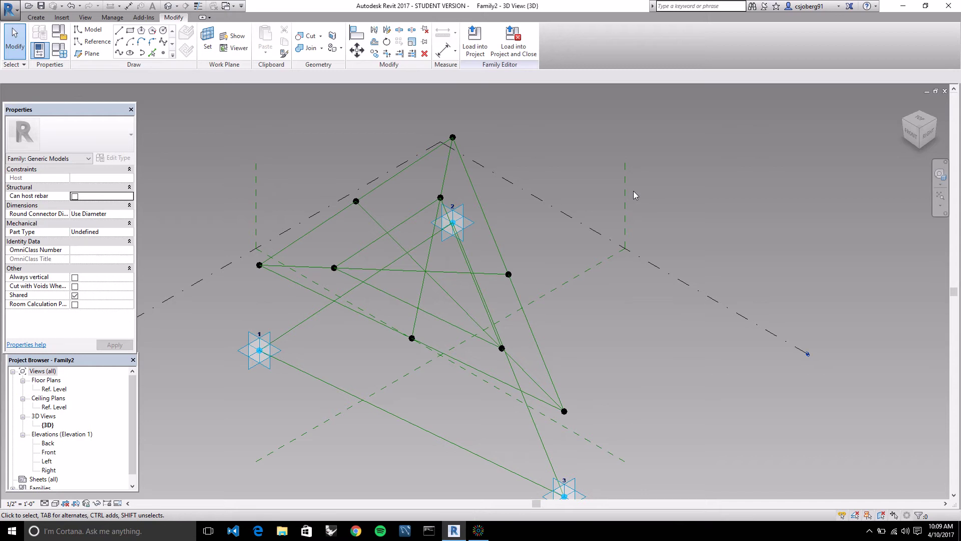
- Flex the component by moving adaptive point 3, finishing about 44'-2" and 19'-6" from the two center reference planes
{"action": "scroll", "coordinate": [531, 243], "scroll_direction": "down", "scroll_amount": 2}
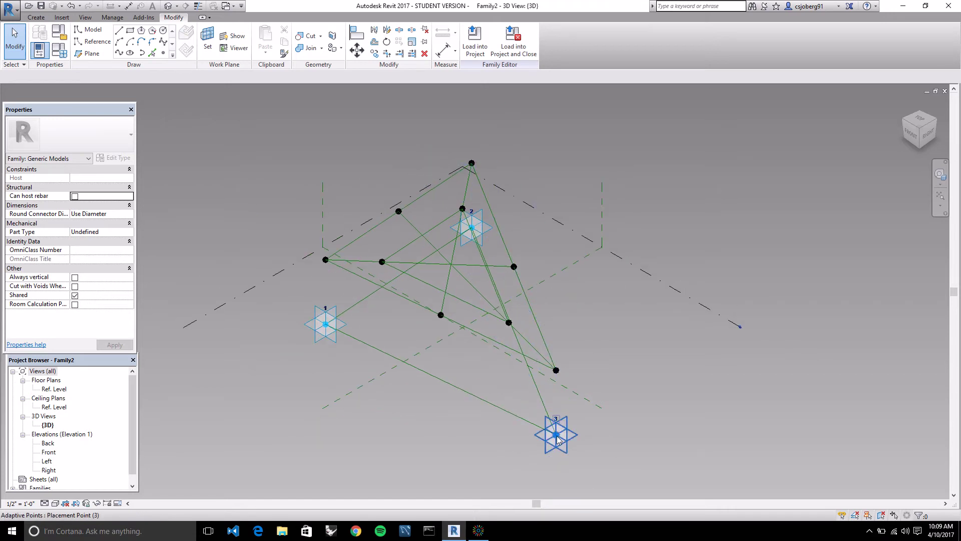
{"action": "left_click_drag", "start_coordinate": [556, 435], "coordinate": [634, 365]}
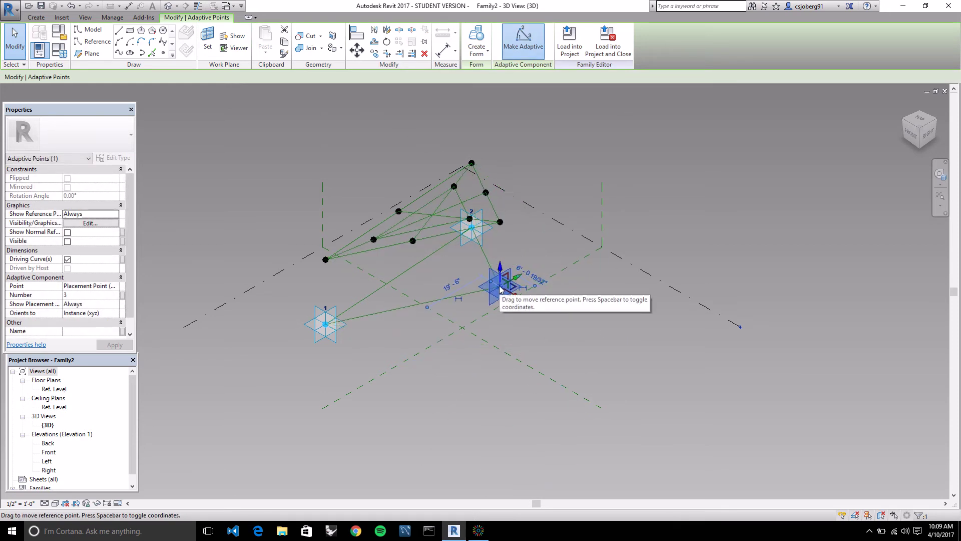
{"action": "left_click_drag", "start_coordinate": [517, 296], "coordinate": [666, 352]}
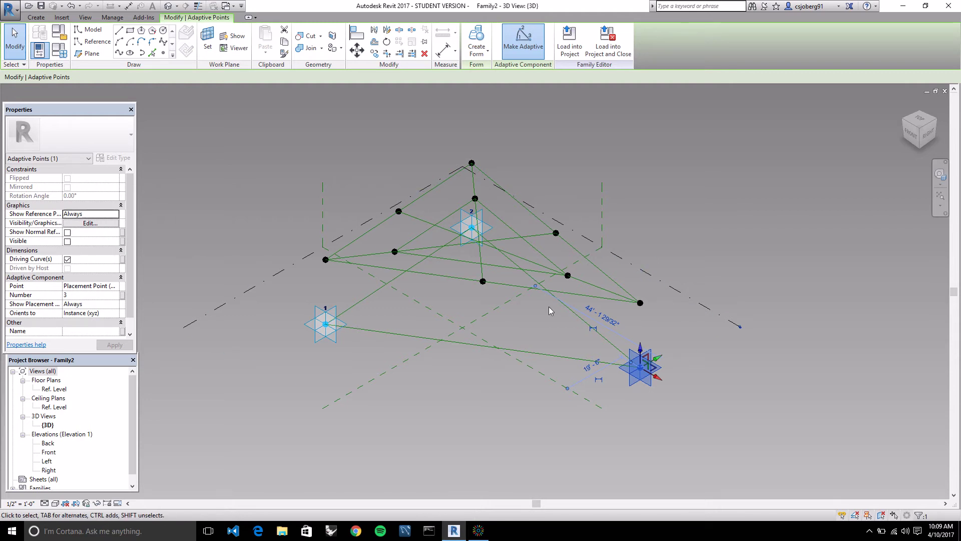
- Create a flat surface form between the reference line joining adaptive points 1 and 3 and the facing inner triangle line
{"action": "left_click", "coordinate": [490, 350]}
{"action": "key", "text": "Tab"}
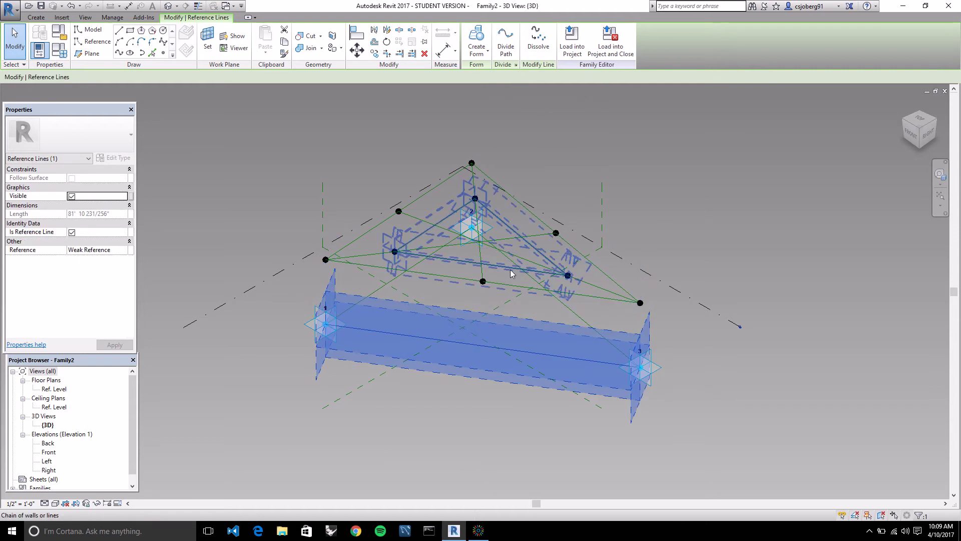
{"action": "key", "text": "Tab"}
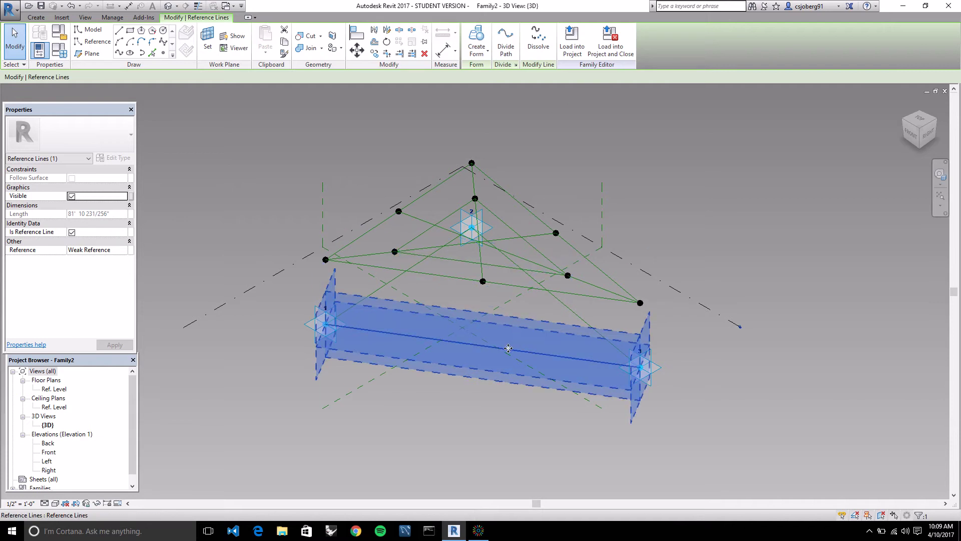
{"action": "key", "text": "Tab"}
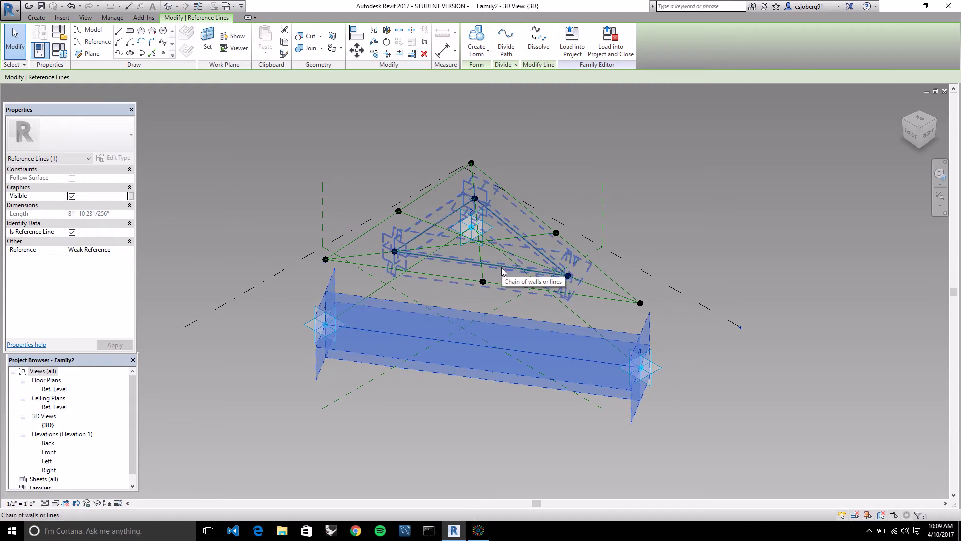
{"action": "key", "text": "Tab"}
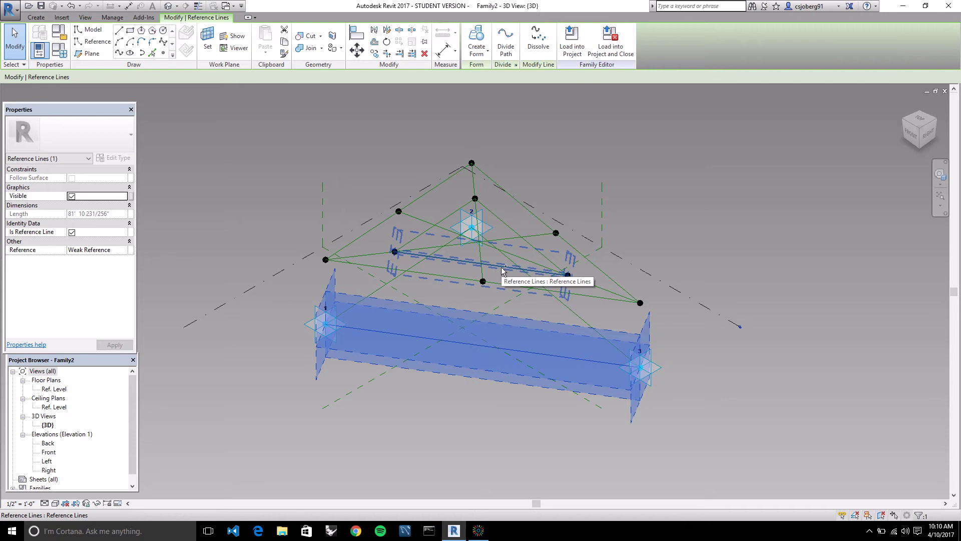
{"action": "left_click", "coordinate": [528, 265], "text": "ctrl"}
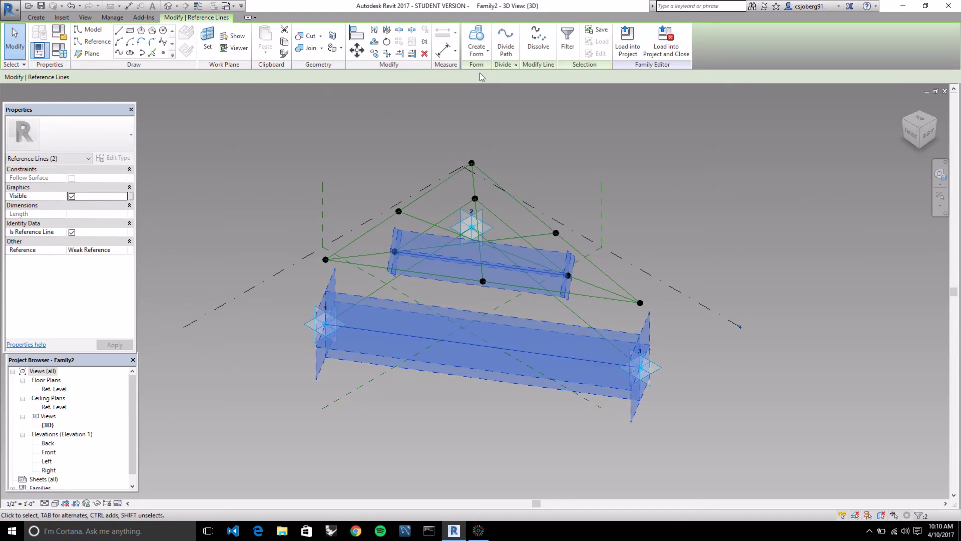
{"action": "left_click", "coordinate": [483, 32]}
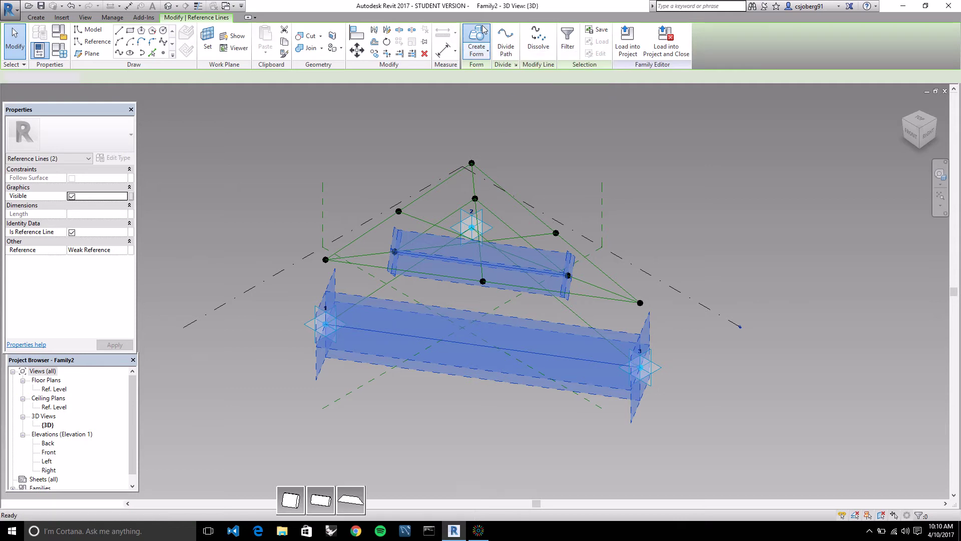
{"action": "key", "text": "space"}
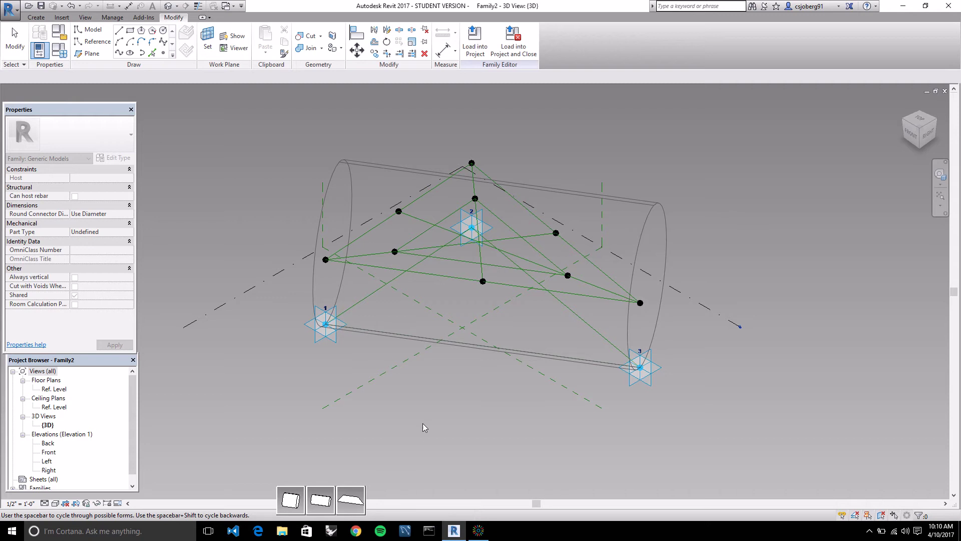
{"action": "key", "text": "space"}
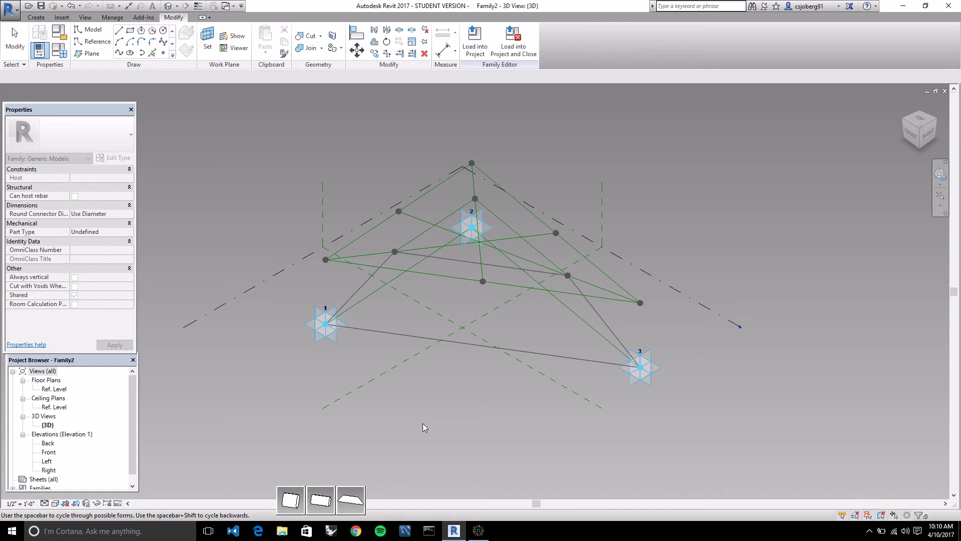
{"action": "key", "text": "Return"}
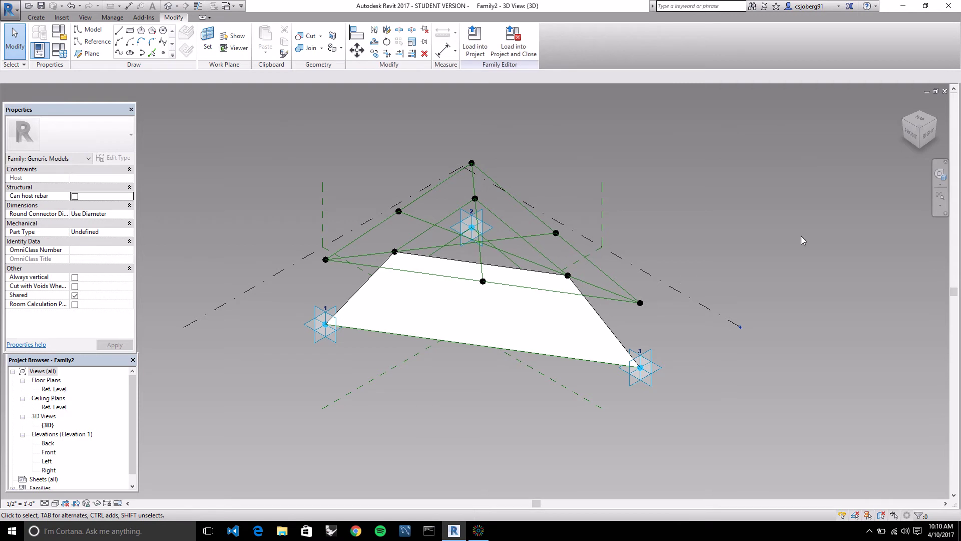
- Create a flat surface form between the reference line joining adaptive points 1 and 2 and the facing inner triangle line
{"action": "left_click", "coordinate": [906, 124]}
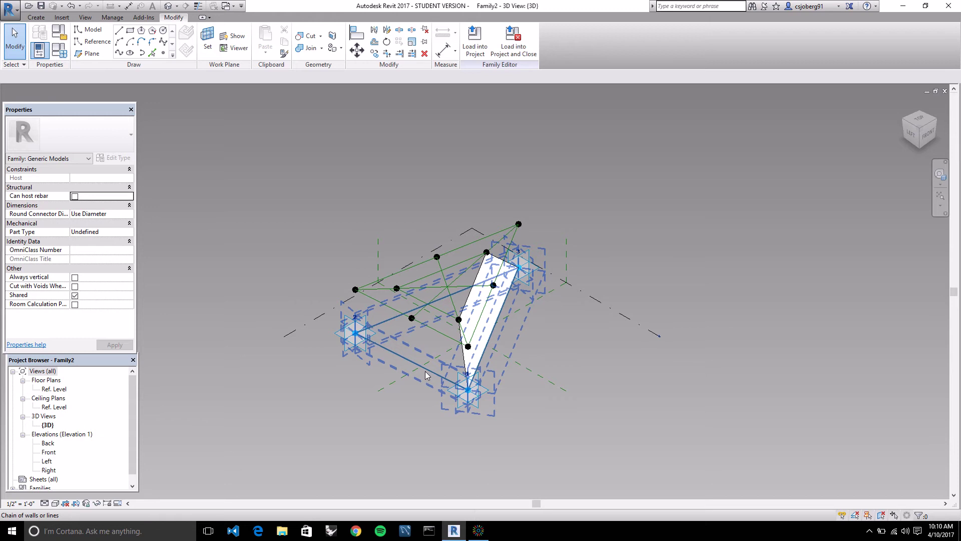
{"action": "key", "text": "Tab"}
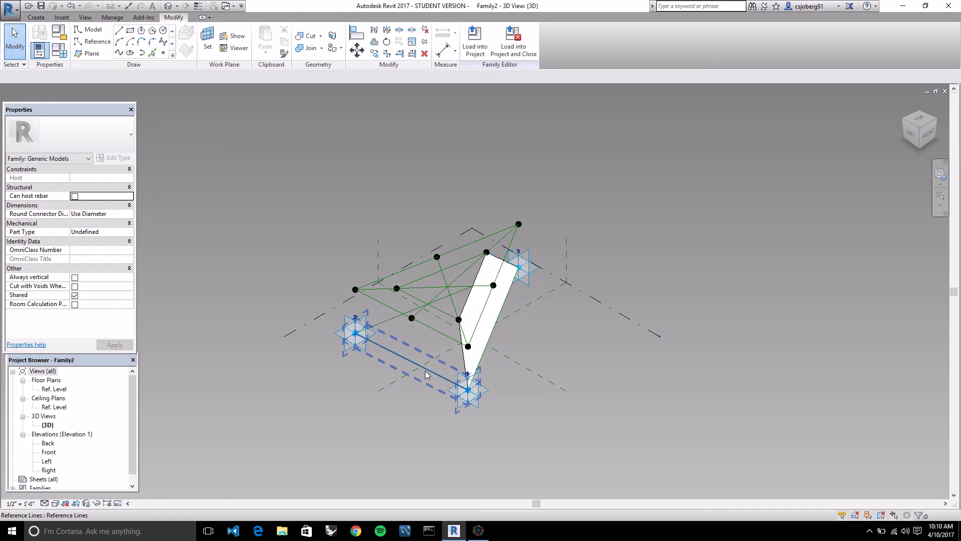
{"action": "left_click", "coordinate": [426, 375]}
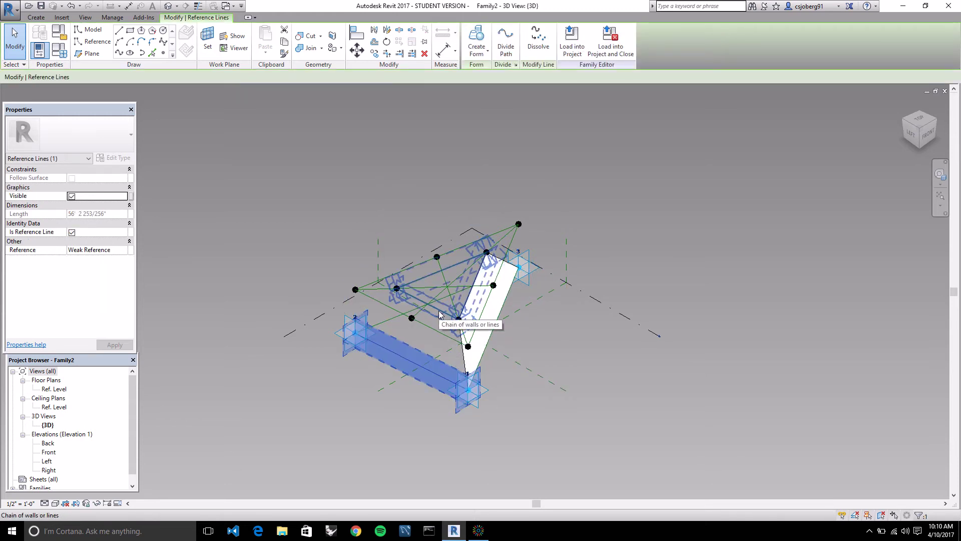
{"action": "key", "text": "Tab"}
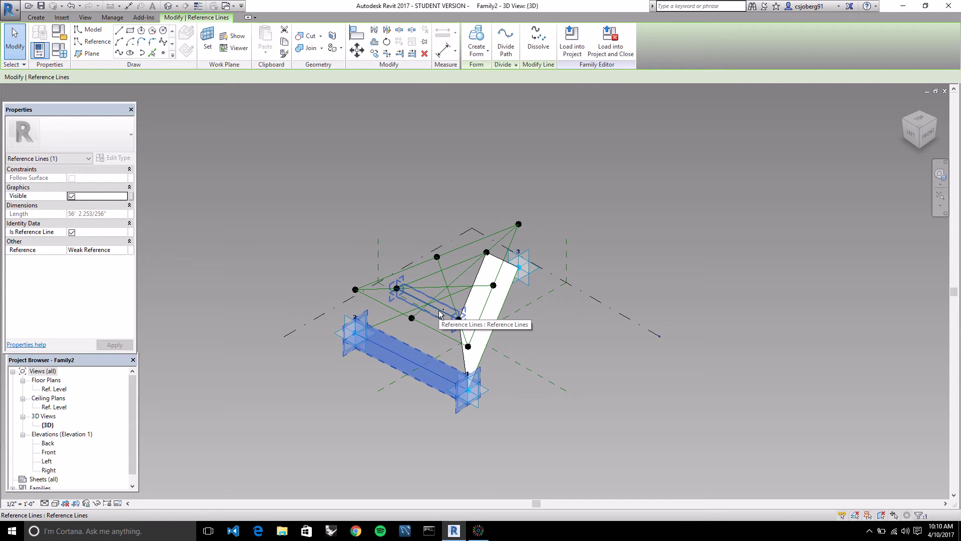
{"action": "left_click", "coordinate": [440, 314], "text": "ctrl"}
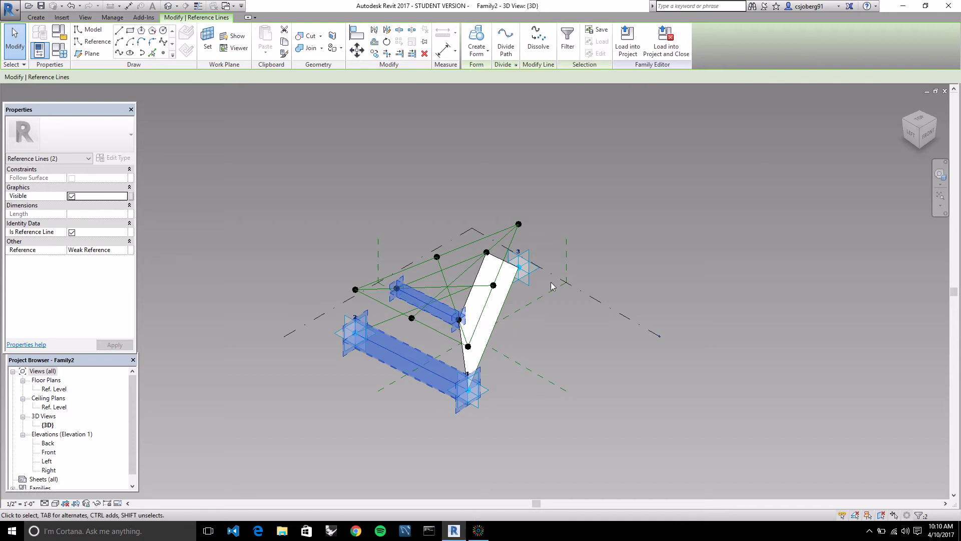
{"action": "left_click", "coordinate": [476, 39]}
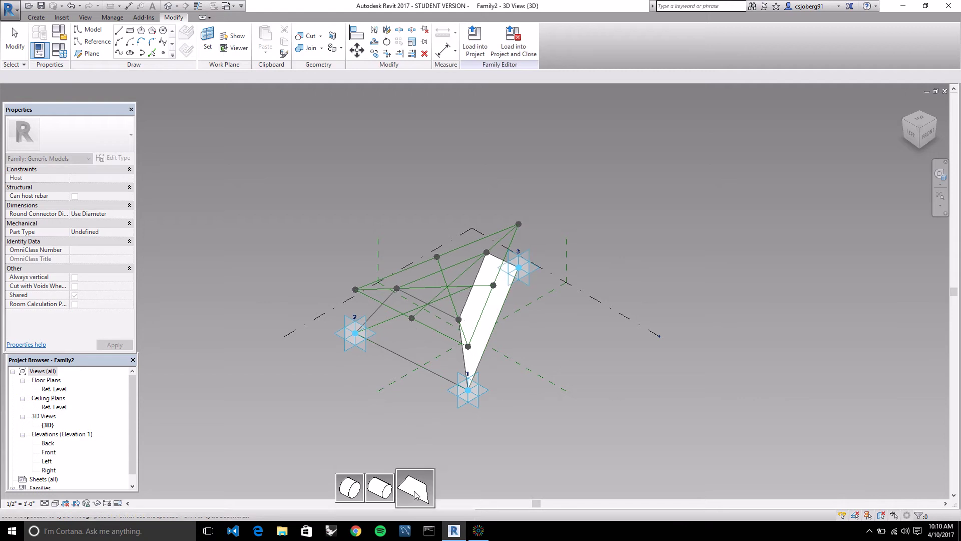
{"action": "left_click", "coordinate": [415, 494]}
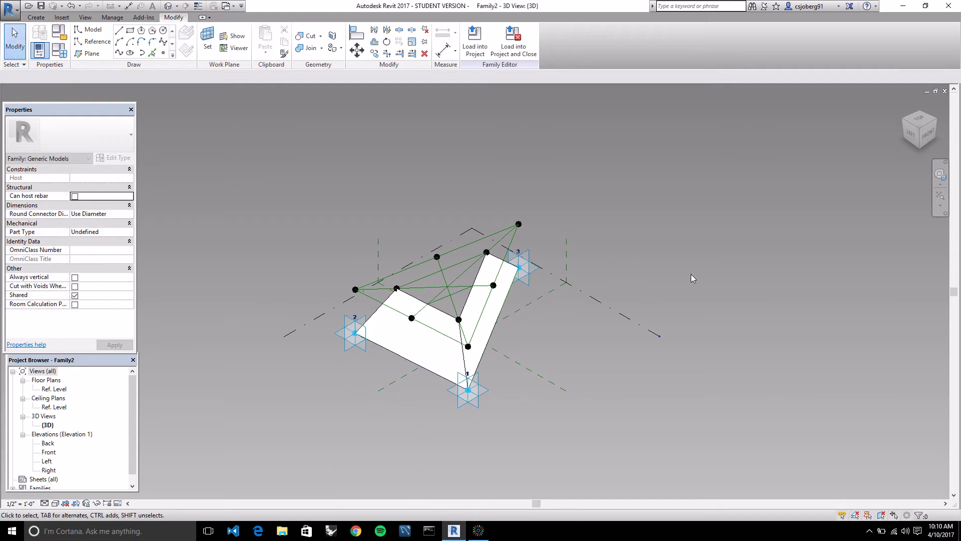
- Try to create a form from the whole lower reference triangle and the inner line facing its 2–3 side
{"action": "left_click", "coordinate": [911, 117]}
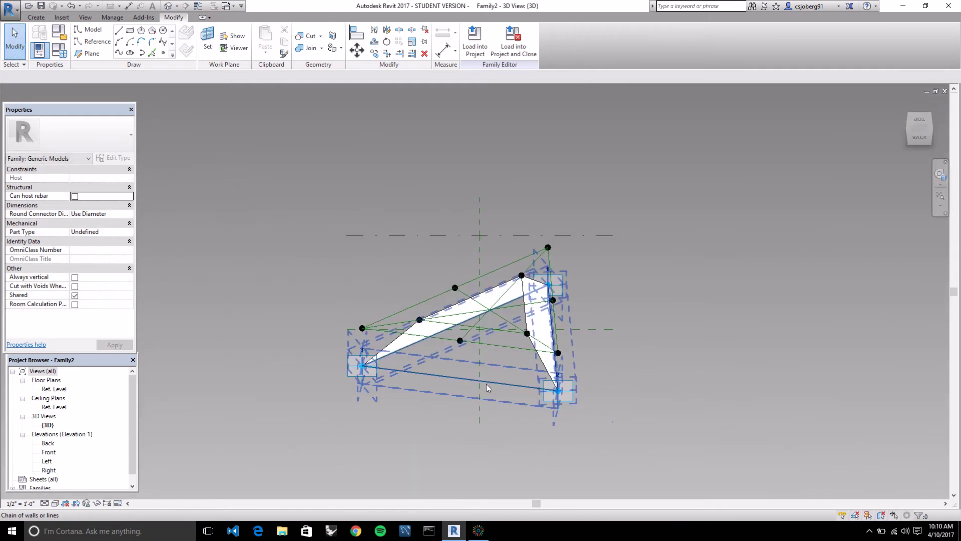
{"action": "left_click", "coordinate": [488, 382]}
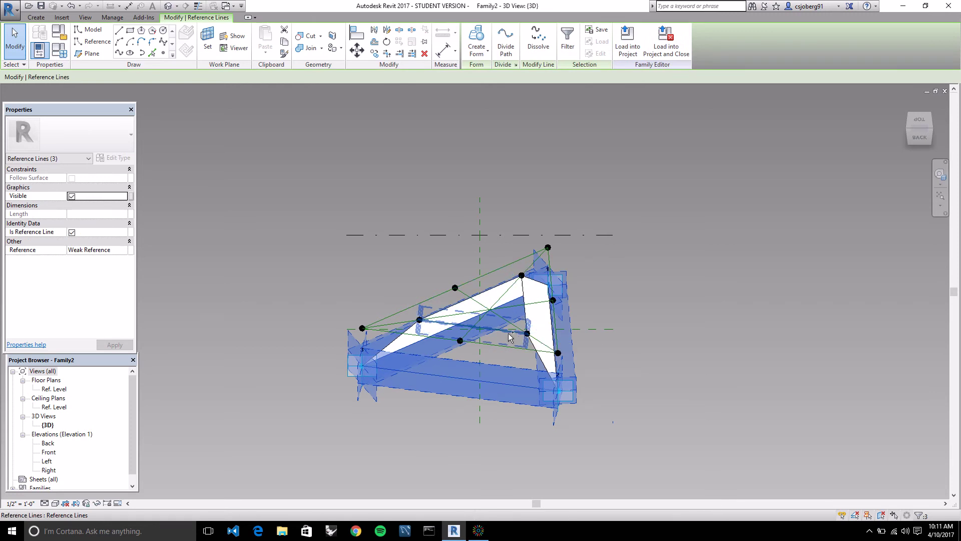
{"action": "left_click", "coordinate": [510, 337], "text": "ctrl"}
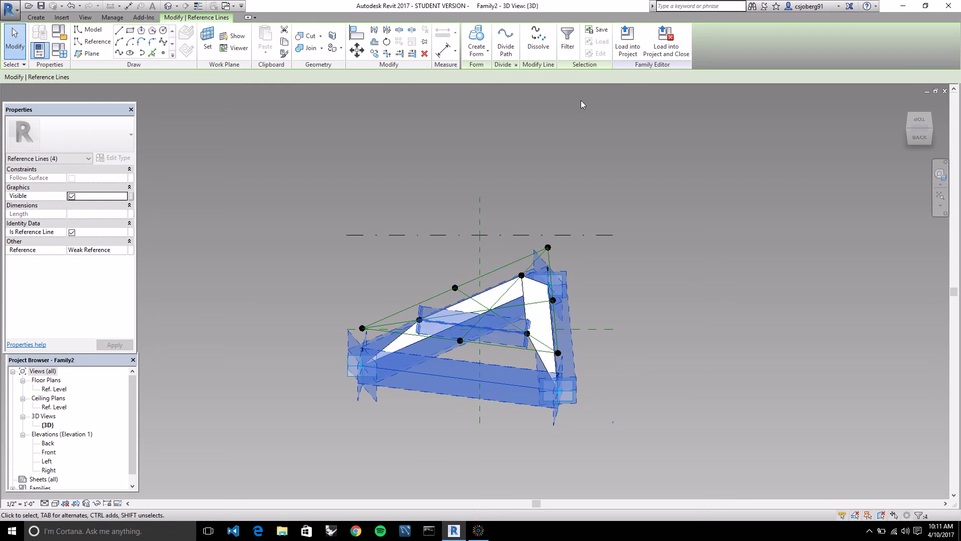
{"action": "left_click", "coordinate": [476, 35]}
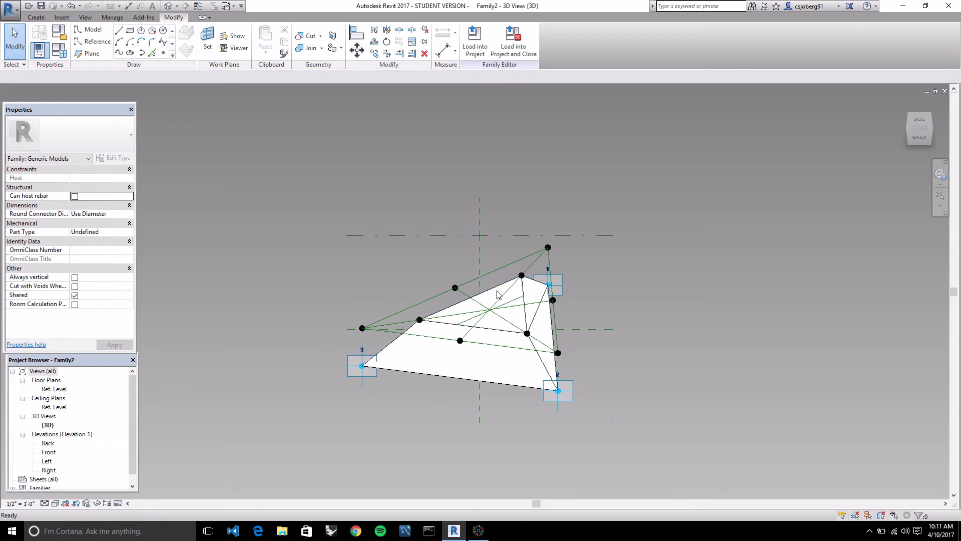
- Create a flat surface form between the reference line joining adaptive points 2 and 3 and the facing inner triangle line
{"action": "scroll", "coordinate": [481, 358], "scroll_direction": "up", "scroll_amount": 3}
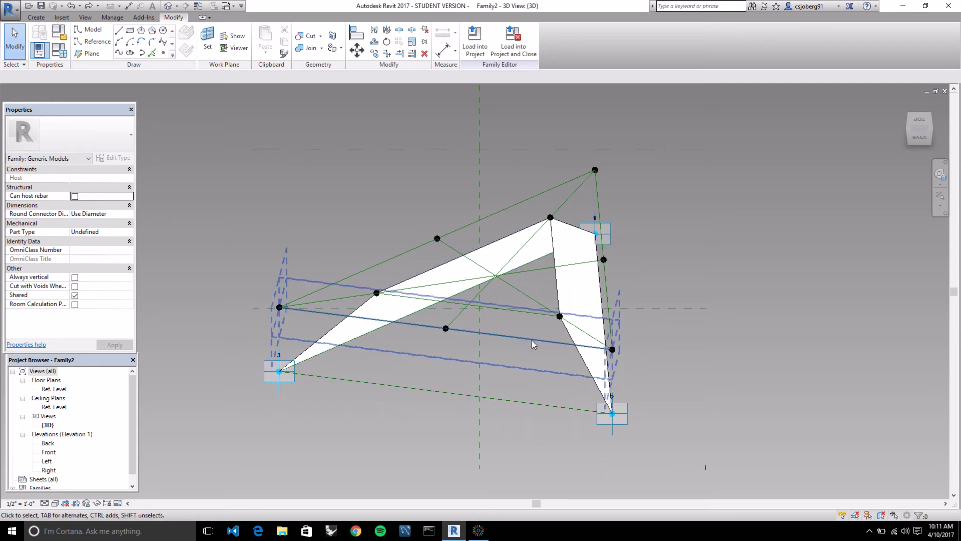
{"action": "left_click", "coordinate": [506, 402]}
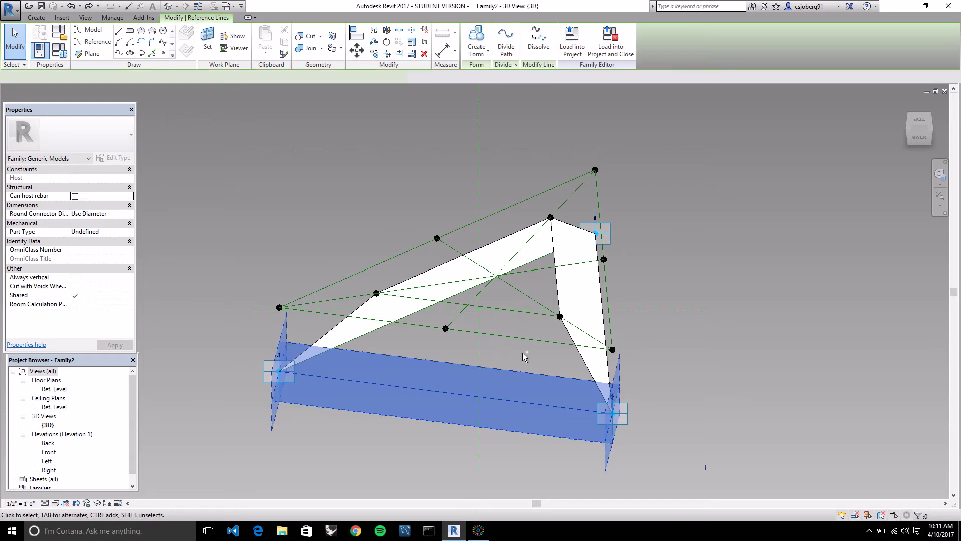
{"action": "key", "text": "Tab"}
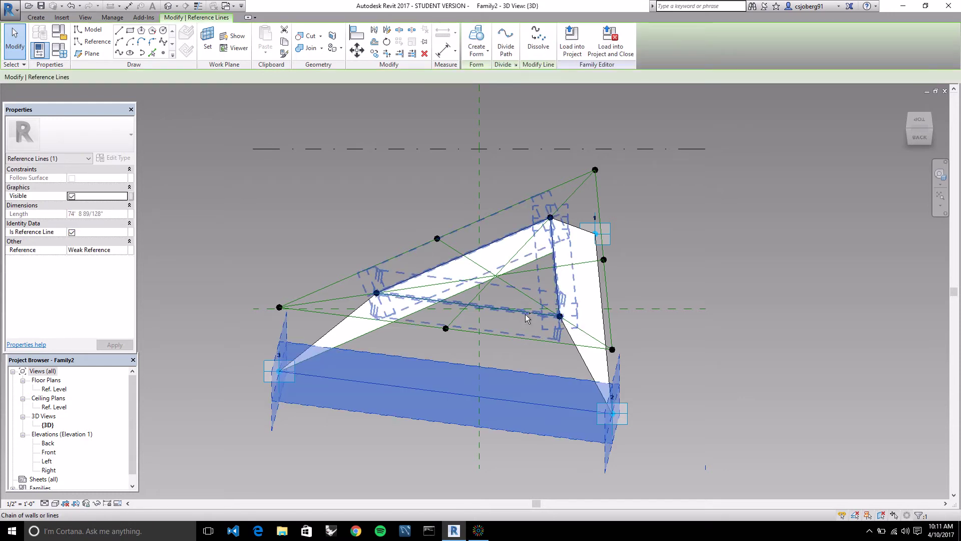
{"action": "key", "text": "Tab"}
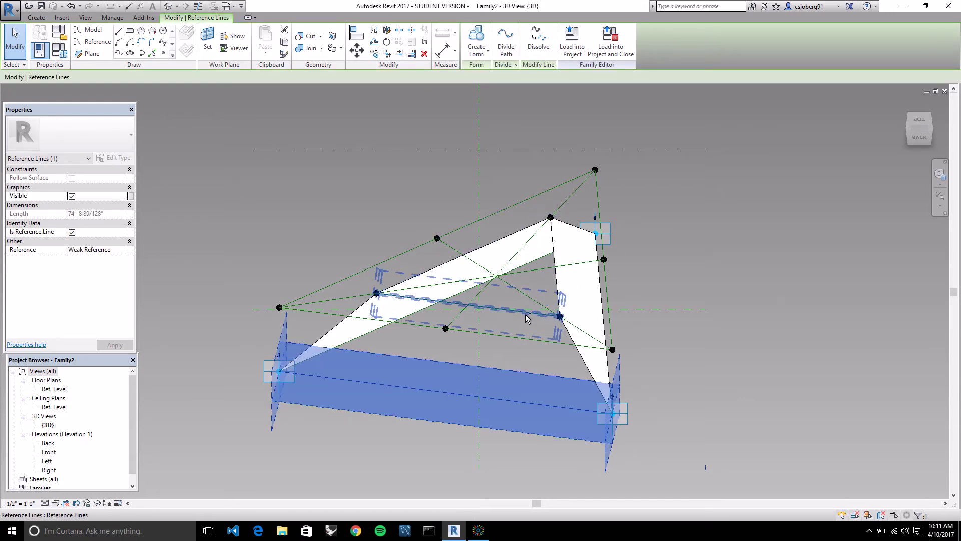
{"action": "left_click", "coordinate": [526, 318], "text": "ctrl"}
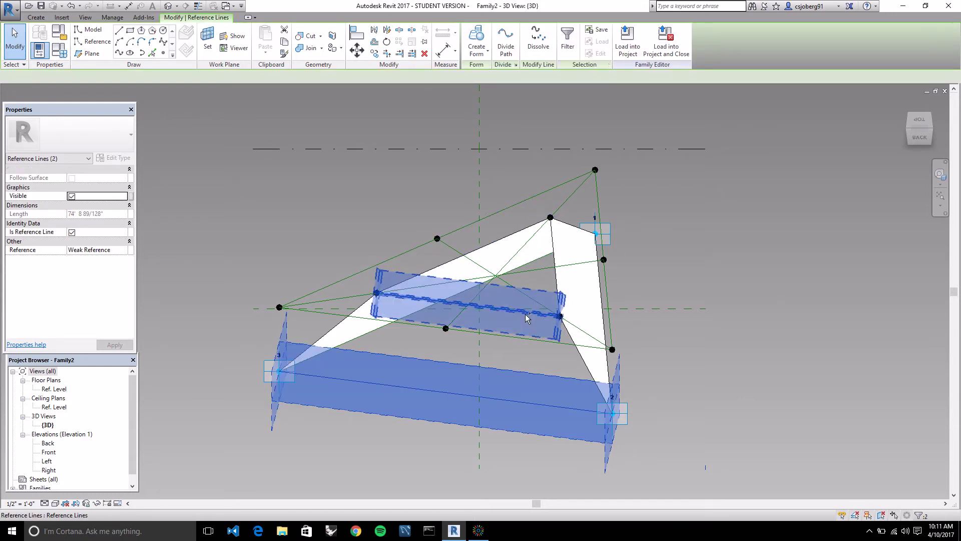
{"action": "left_click", "coordinate": [479, 50]}
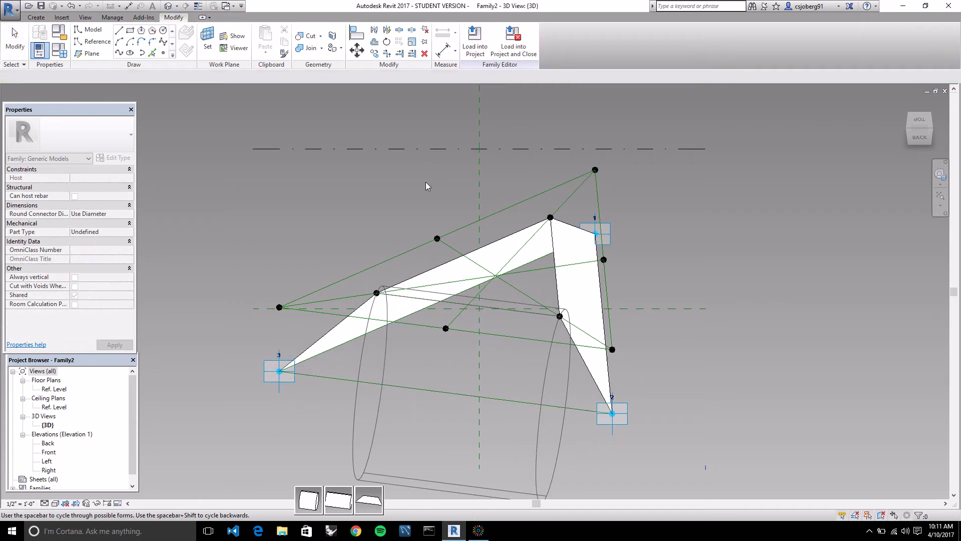
{"action": "key", "text": "space"}
{"action": "key", "text": "space"}
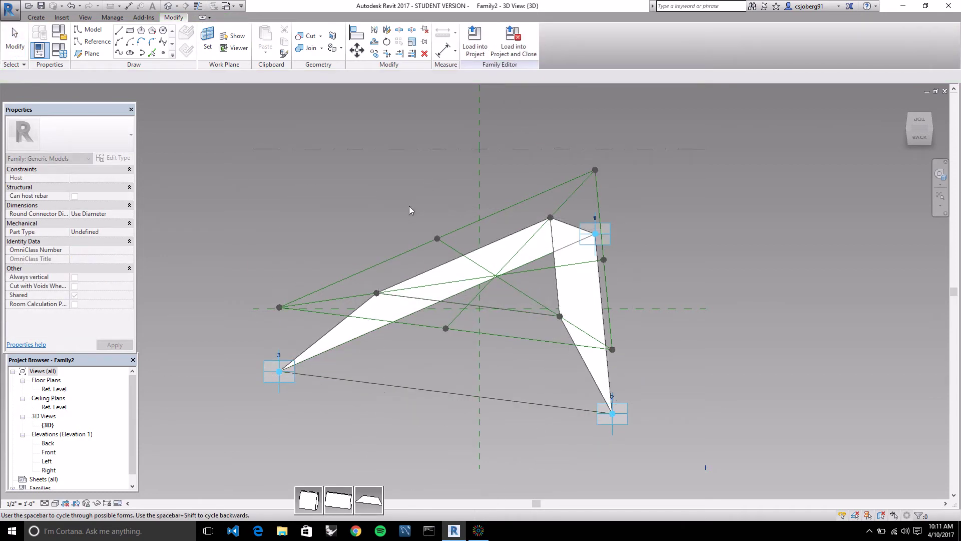
{"action": "left_click", "coordinate": [409, 206]}
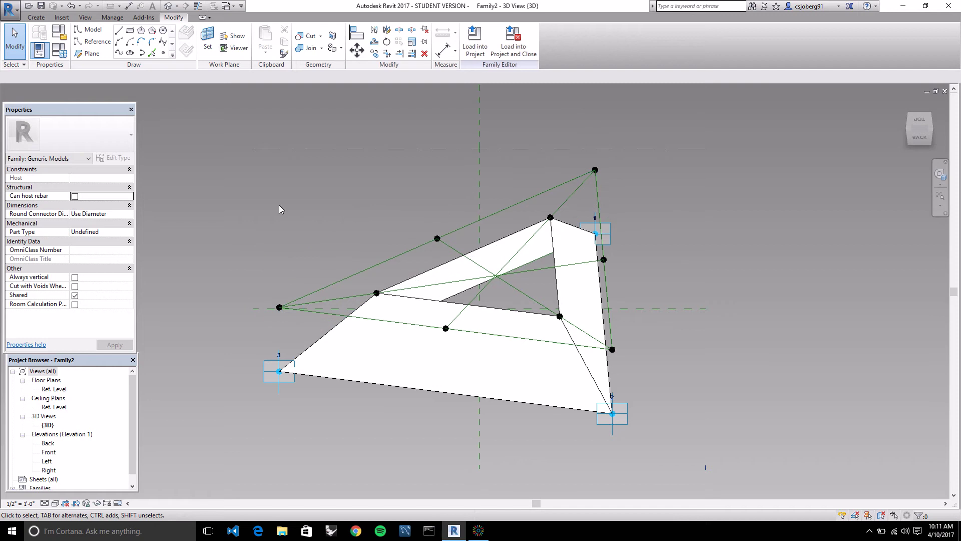
- Save the family as Tri-Panel-Adaptive2 in the Scripting Tutorials folder
{"action": "left_click", "coordinate": [59, 54]}
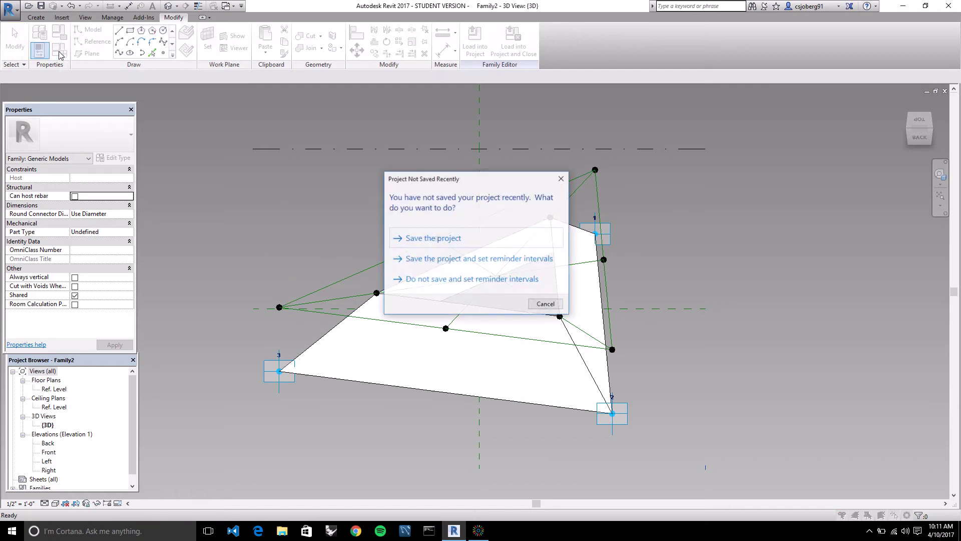
{"action": "left_click", "coordinate": [443, 239]}
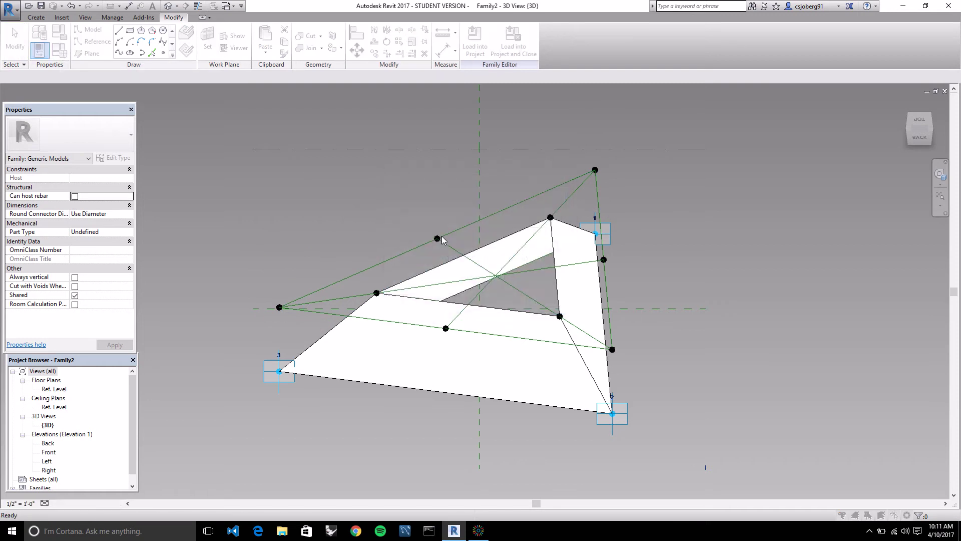
{"action": "left_click", "coordinate": [376, 278]}
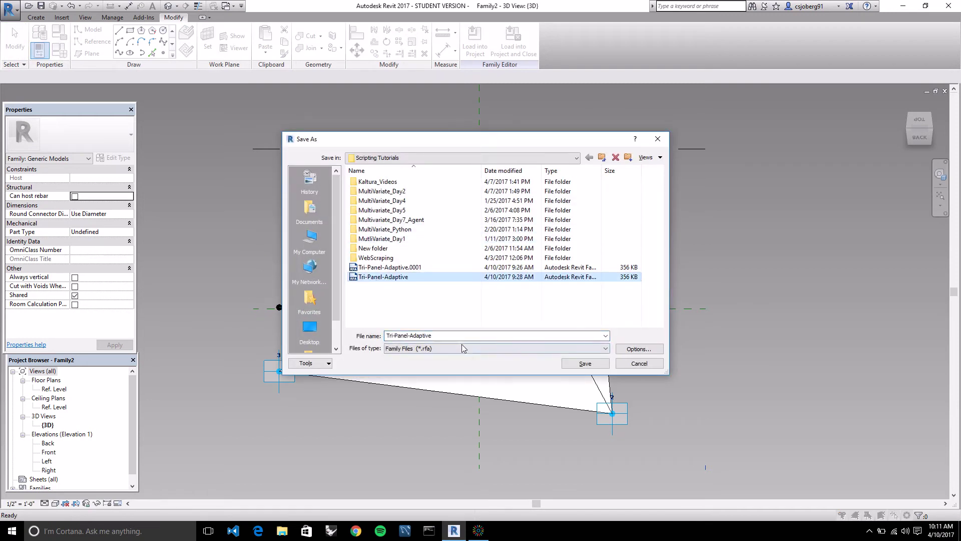
{"action": "left_click", "coordinate": [446, 335]}
{"action": "left_click", "coordinate": [446, 335]}
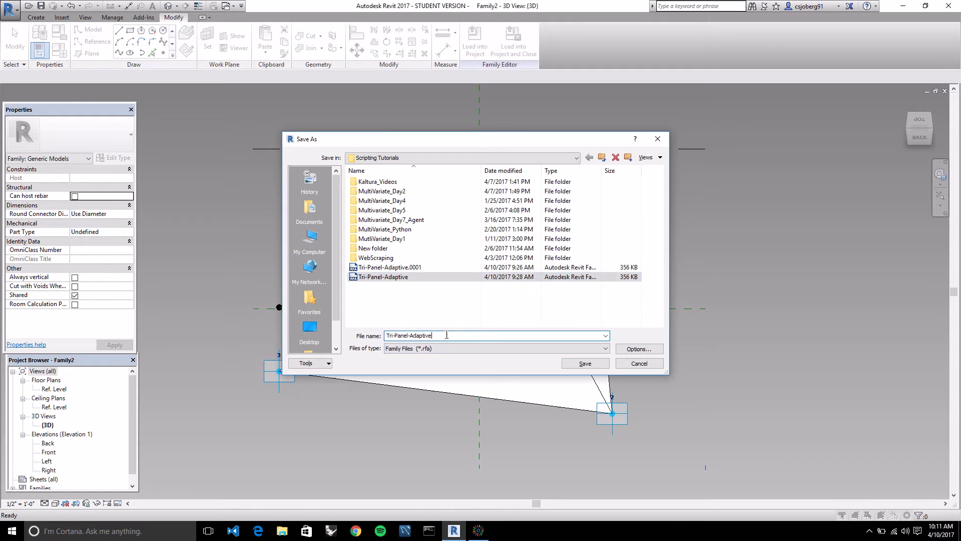
{"action": "left_click", "coordinate": [585, 363]}
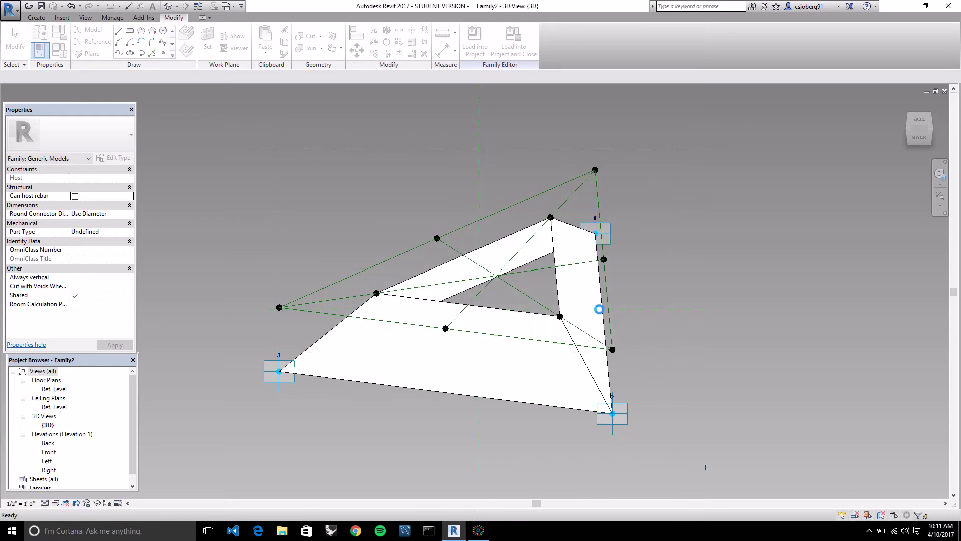
- Set the family's Offset parameter to 10' 0" and apply it to the component
{"action": "key", "text": "f"}
{"action": "key", "text": "t"}
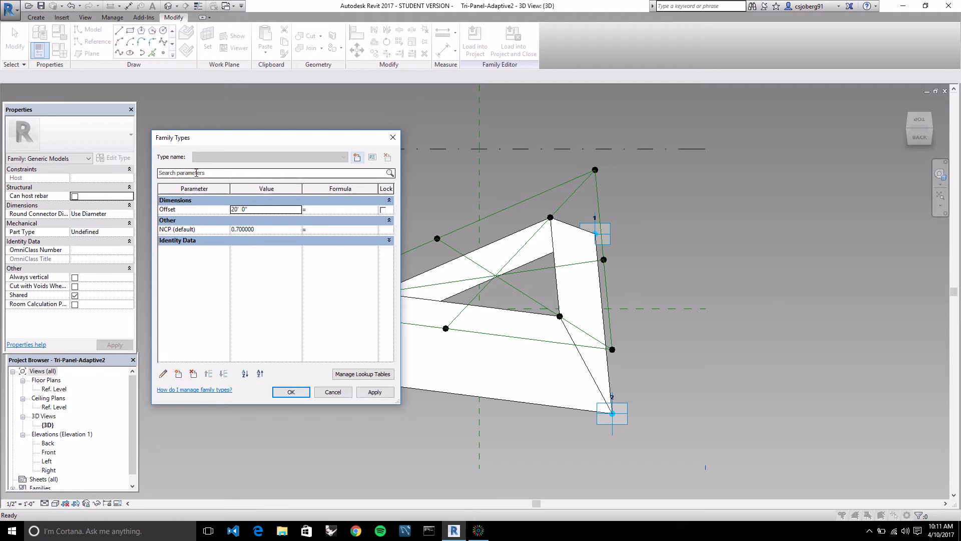
{"action": "left_click", "coordinate": [236, 210]}
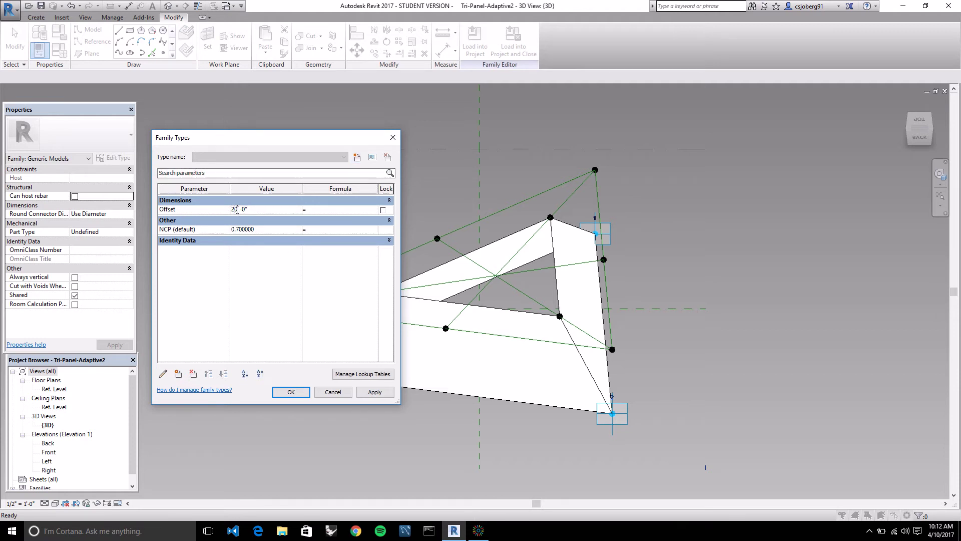
{"action": "type", "text": "10"}
{"action": "left_click", "coordinate": [375, 392]}
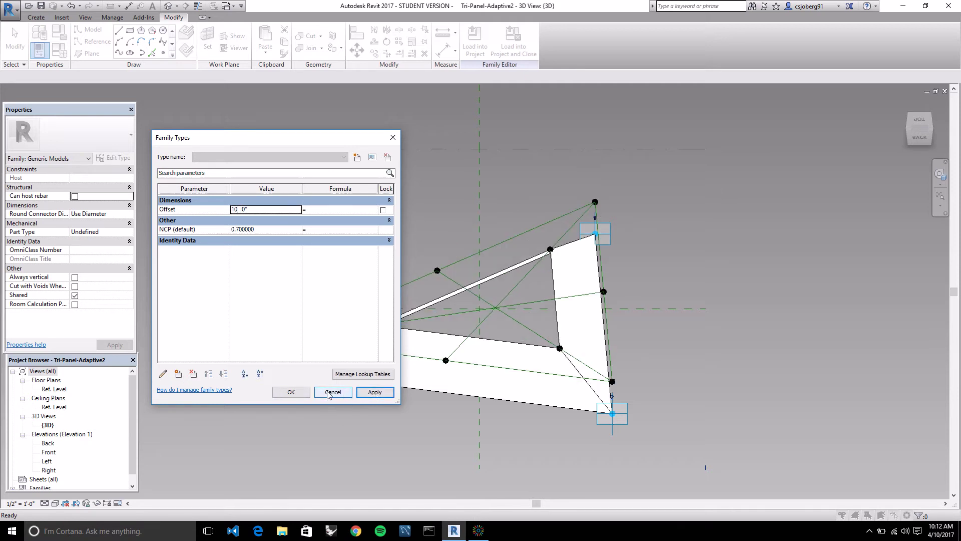
- Set the NCP parameter to 0.6 and apply it to the component
{"action": "left_click", "coordinate": [263, 229]}
{"action": "double_click", "coordinate": [262, 229]}
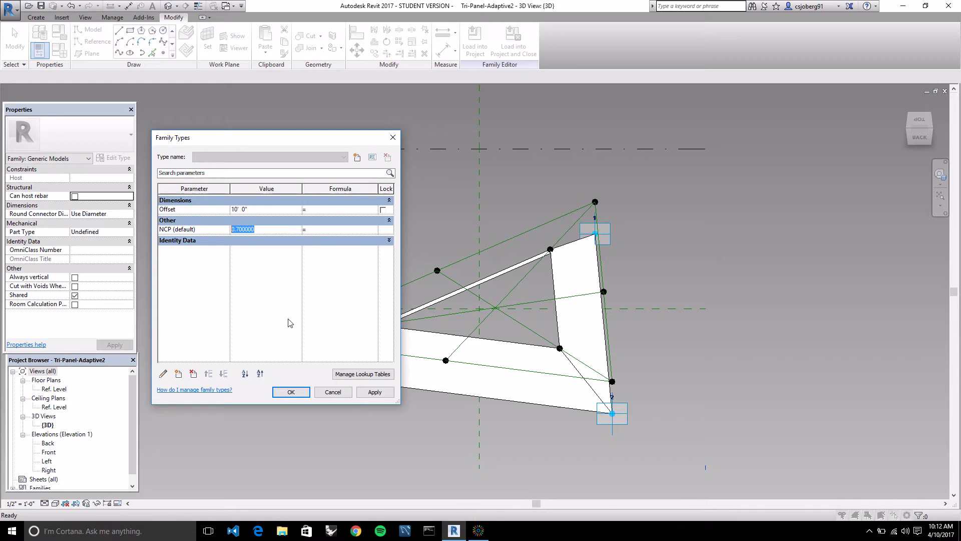
{"action": "type", "text": "."}
{"action": "key", "text": "BackSpace"}
{"action": "type", "text": "6"}
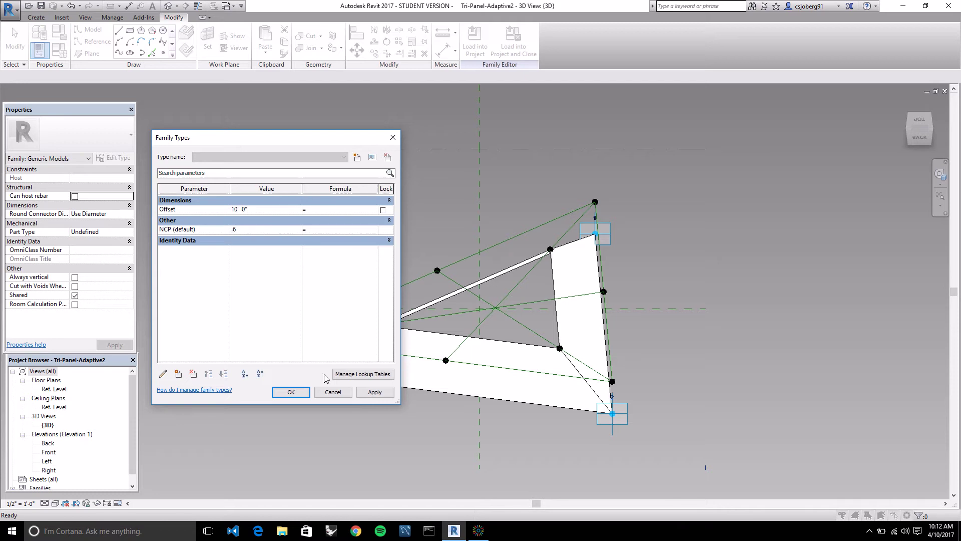
{"action": "left_click", "coordinate": [359, 392]}
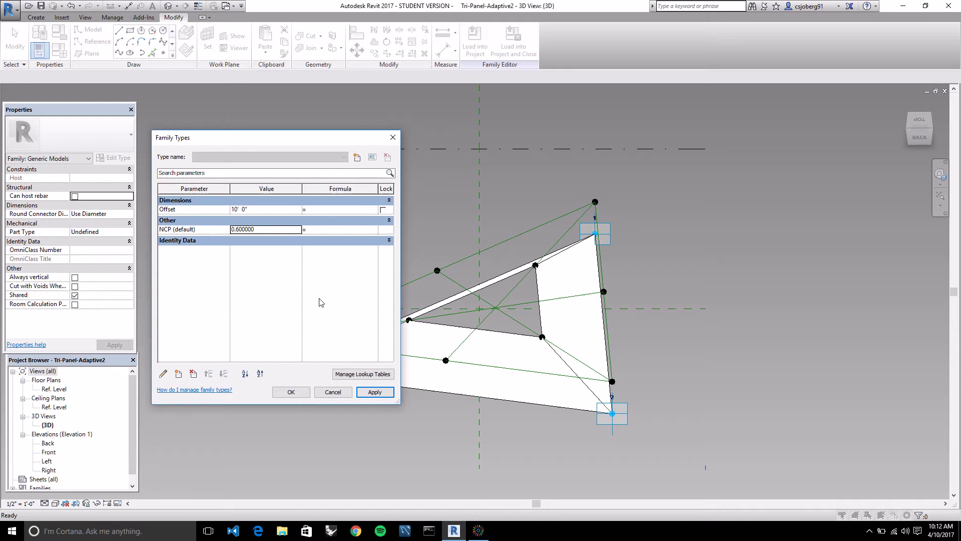
- Add a family type parameter named Glass of type Material, grouped under Materials and Finishes
{"action": "left_click", "coordinate": [179, 374]}
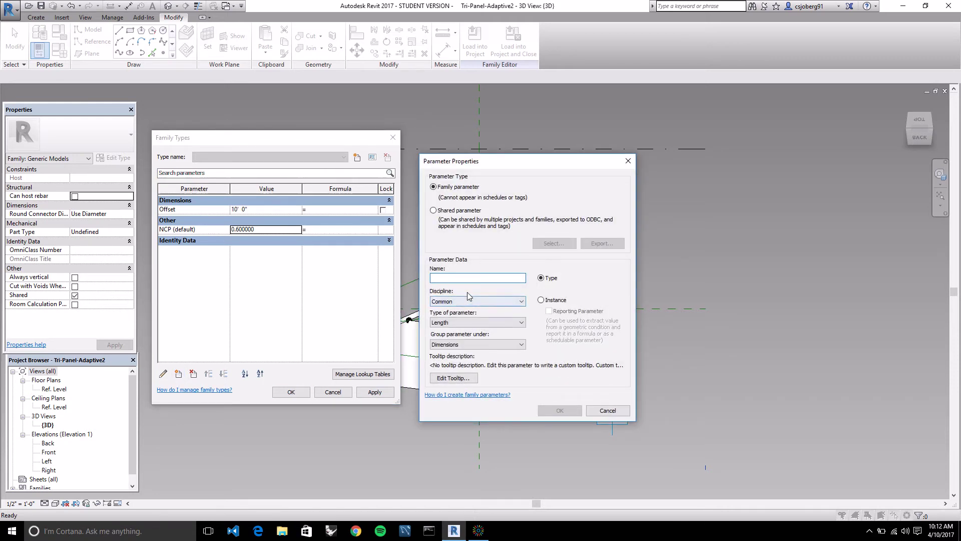
{"action": "left_click", "coordinate": [501, 278]}
{"action": "type", "text": "Glass"}
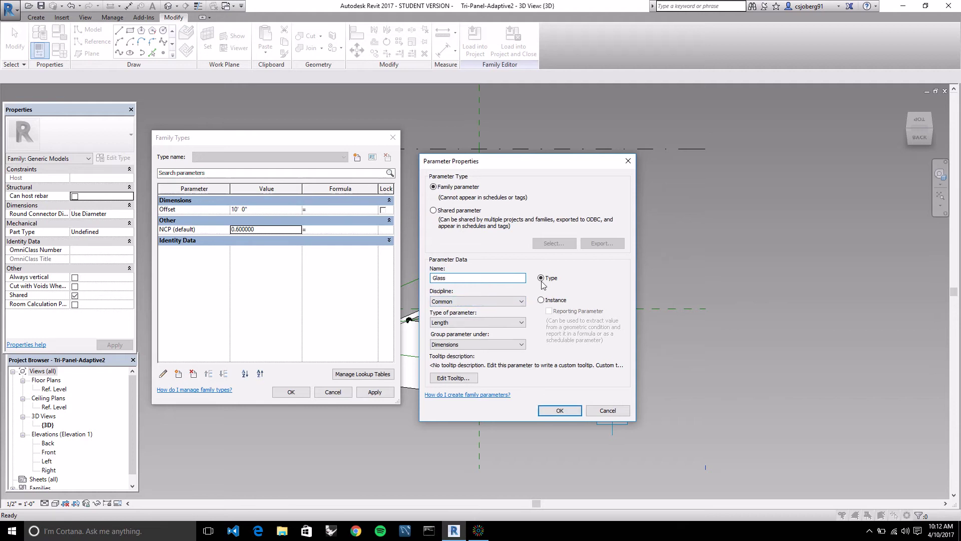
{"action": "left_click", "coordinate": [520, 323]}
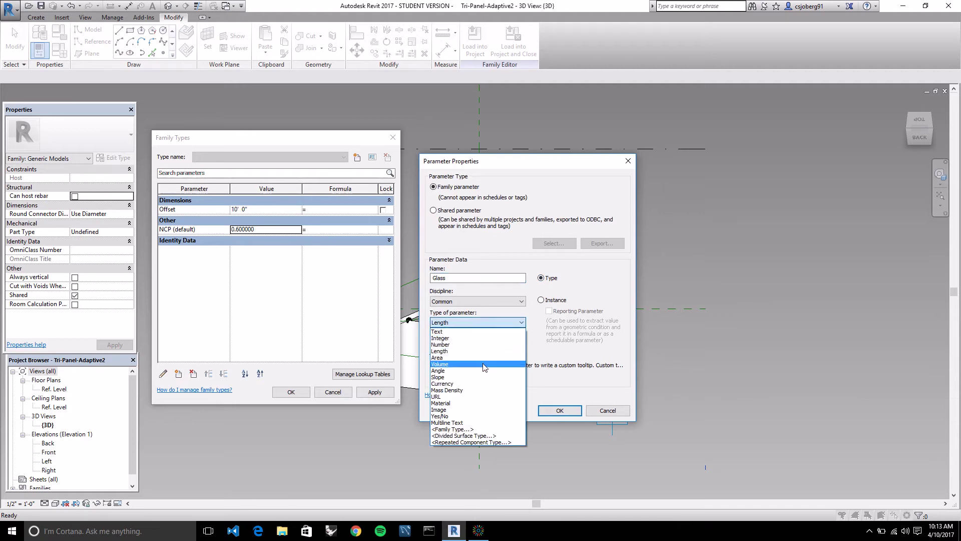
{"action": "left_click", "coordinate": [454, 403]}
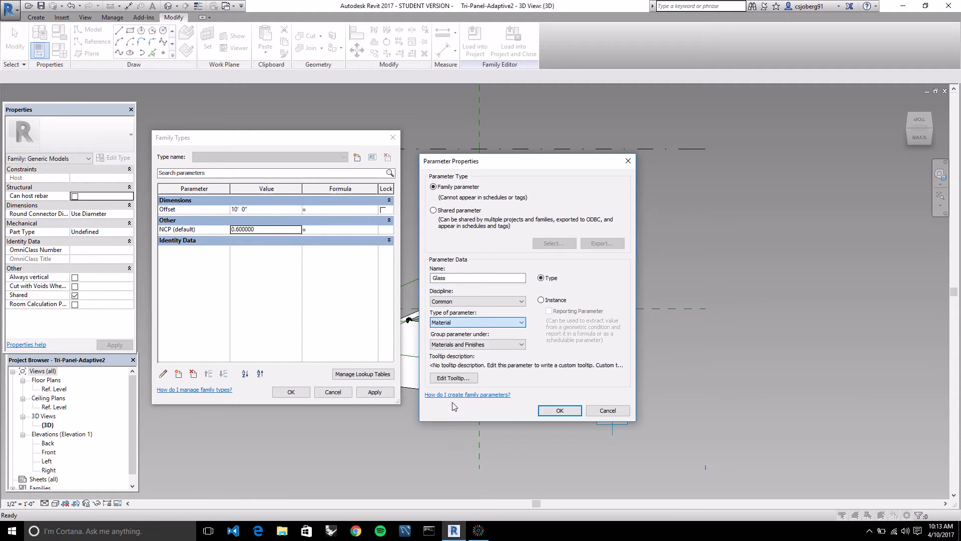
{"action": "left_click", "coordinate": [561, 412]}
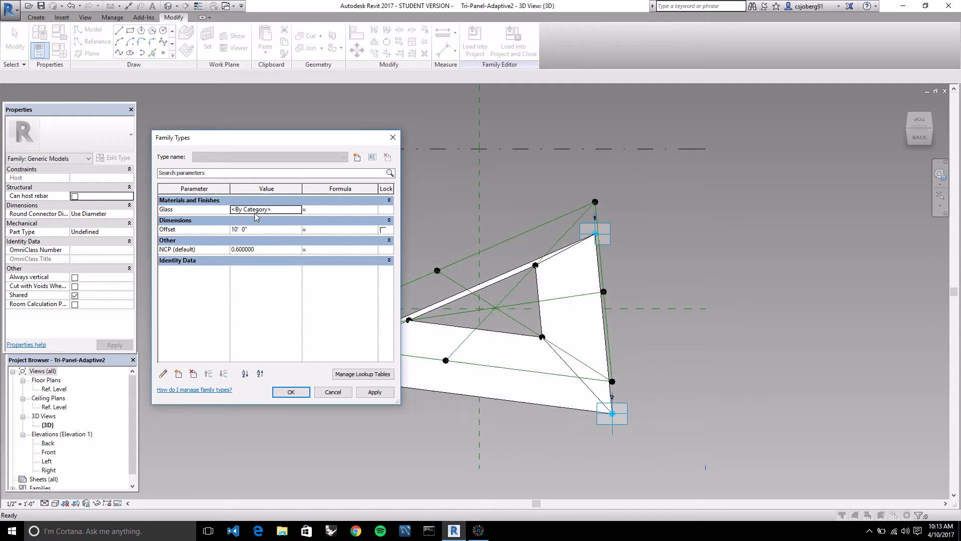
- Assign the Glass material to the Glass parameter and apply the family type changes
{"action": "left_click", "coordinate": [298, 209]}
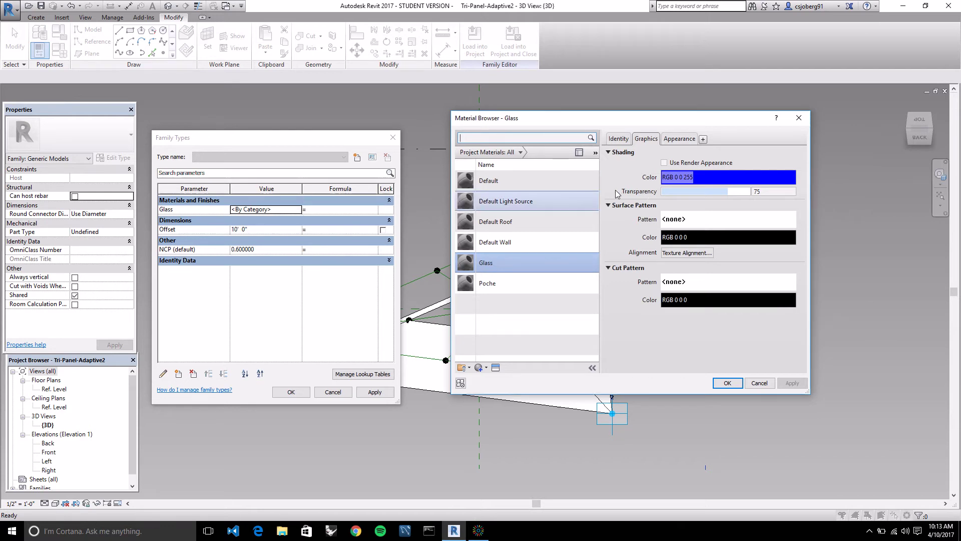
{"action": "left_click", "coordinate": [498, 266]}
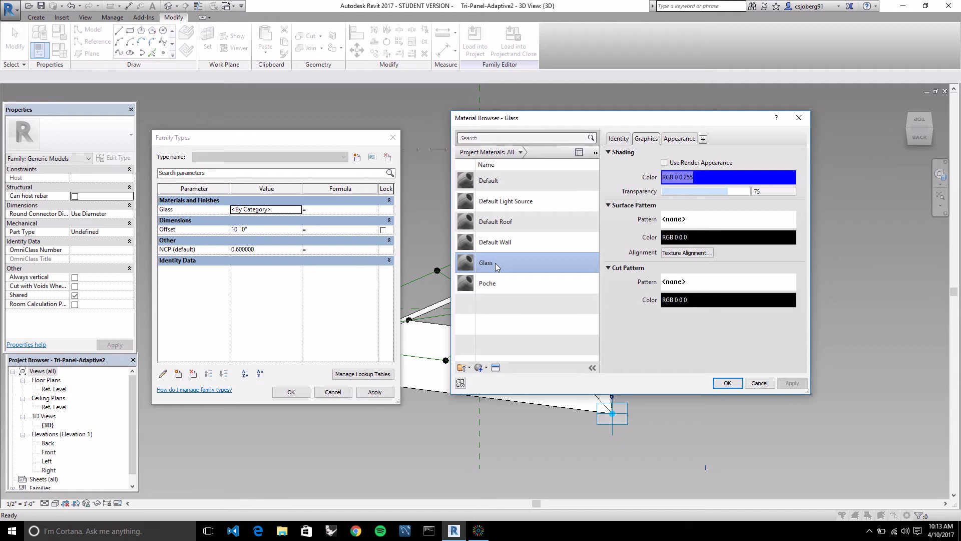
{"action": "left_click", "coordinate": [727, 383]}
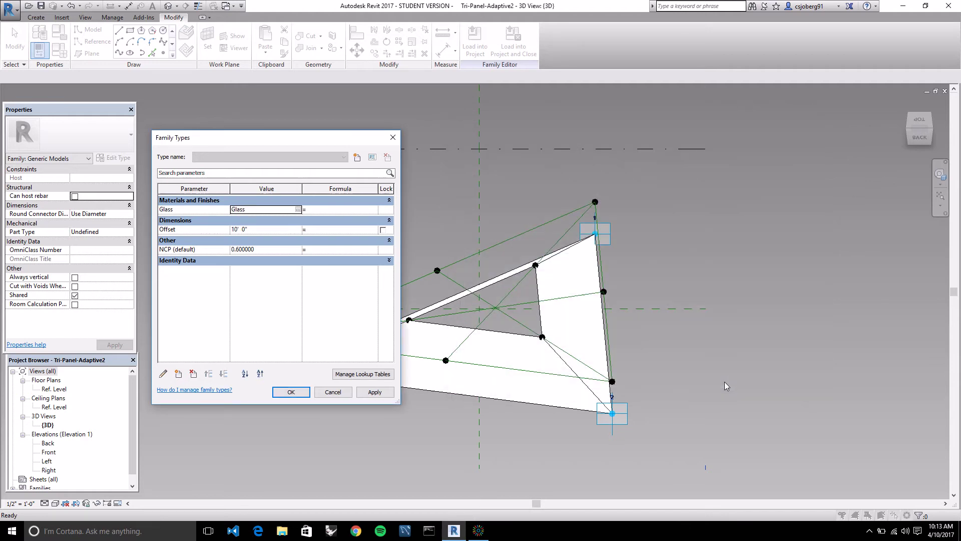
{"action": "left_click", "coordinate": [375, 392]}
{"action": "left_click", "coordinate": [291, 392]}
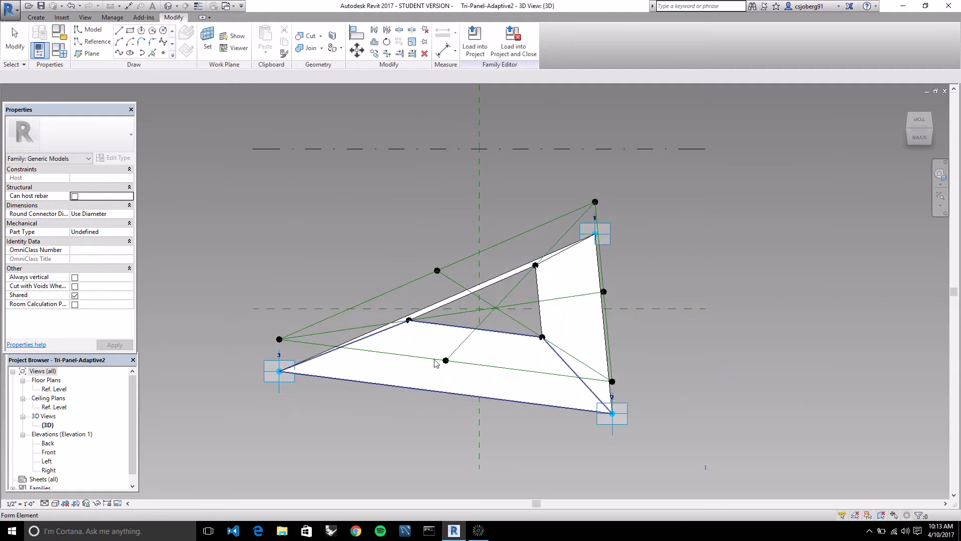
- Create a flat triangular surface form from the chain of three inner triangle reference lines
{"action": "scroll", "coordinate": [525, 324], "scroll_direction": "up", "scroll_amount": 2}
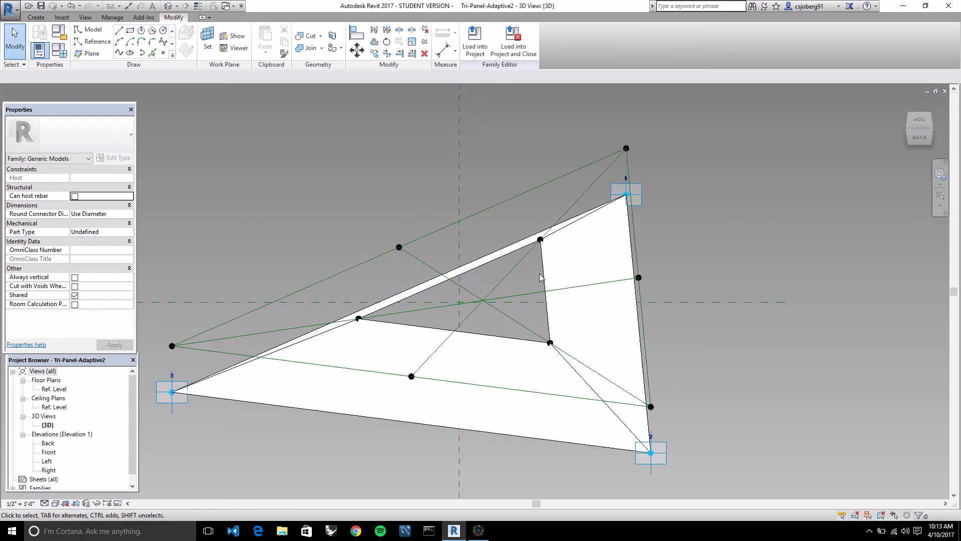
{"action": "key", "text": "Tab"}
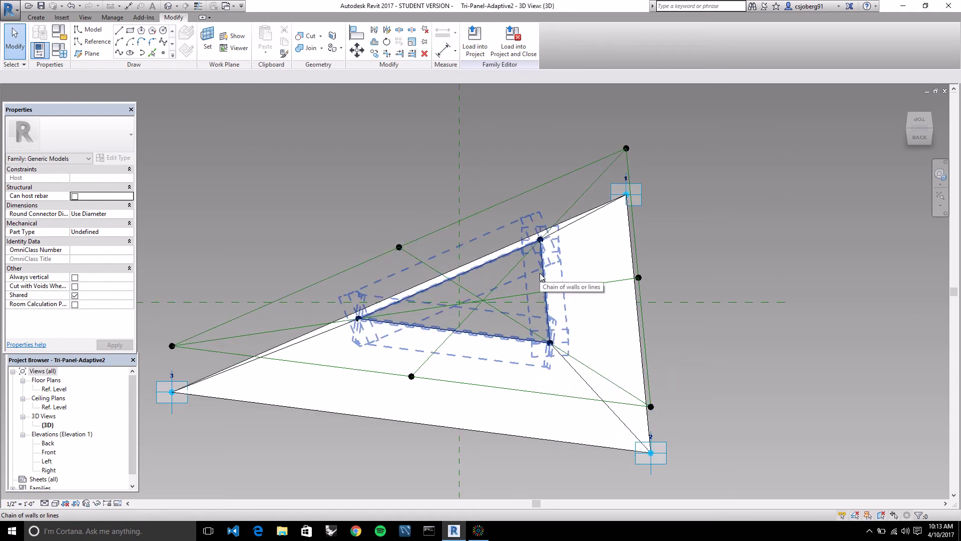
{"action": "left_click", "coordinate": [541, 273]}
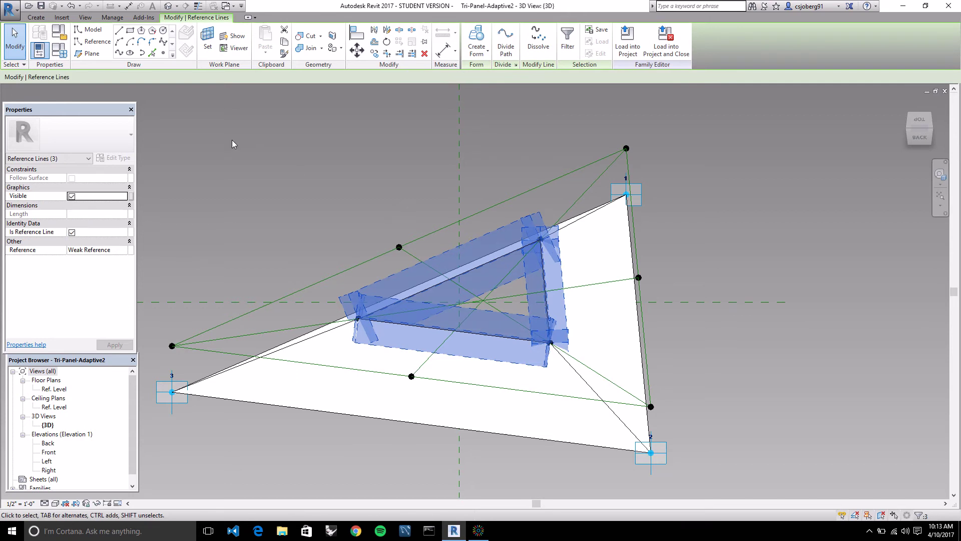
{"action": "left_click", "coordinate": [474, 36]}
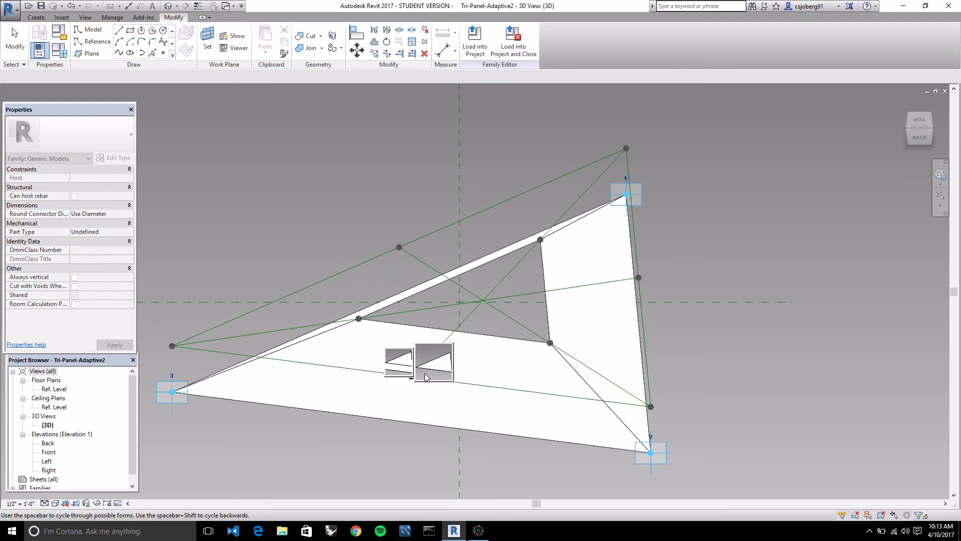
{"action": "left_click", "coordinate": [433, 371]}
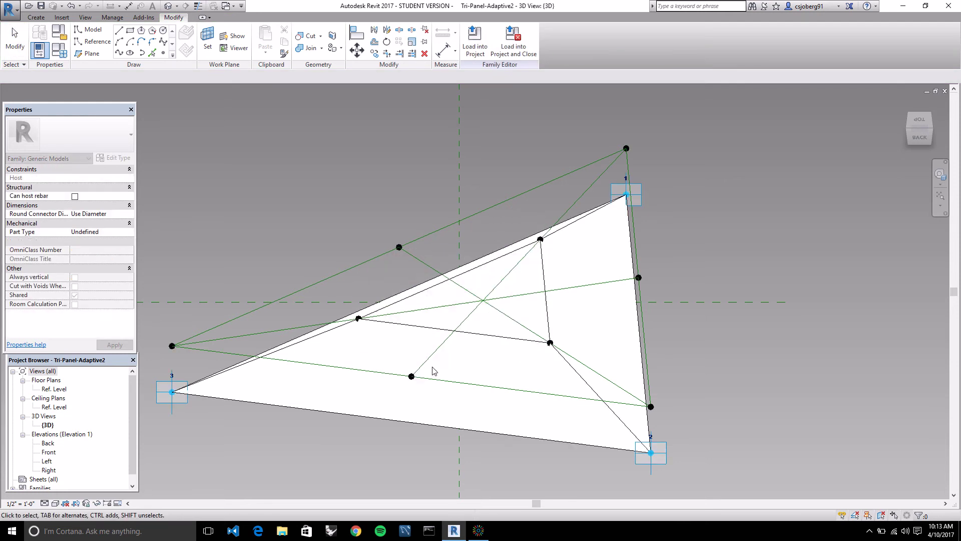
- Associate the material of the inner triangular surface with the Glass family parameter
{"action": "left_click", "coordinate": [542, 275]}
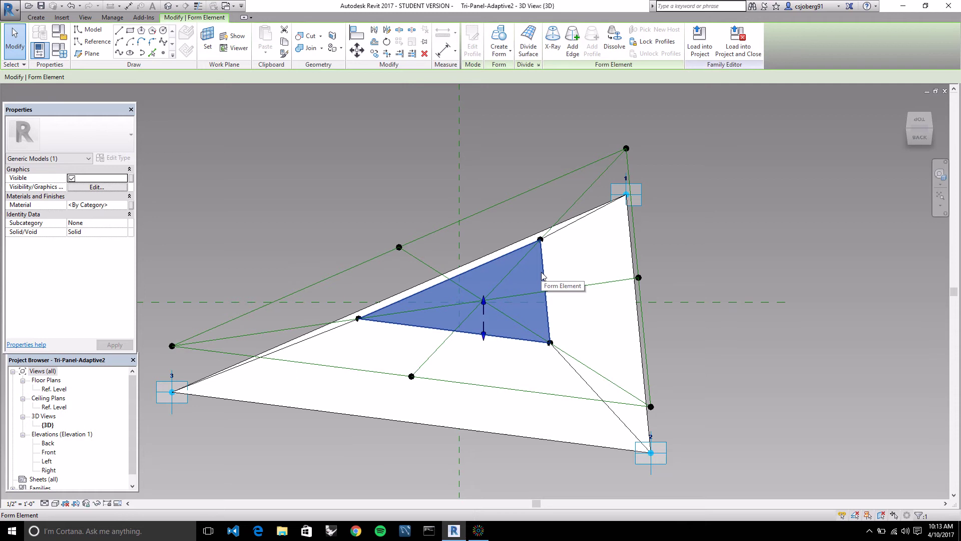
{"action": "left_click", "coordinate": [131, 206]}
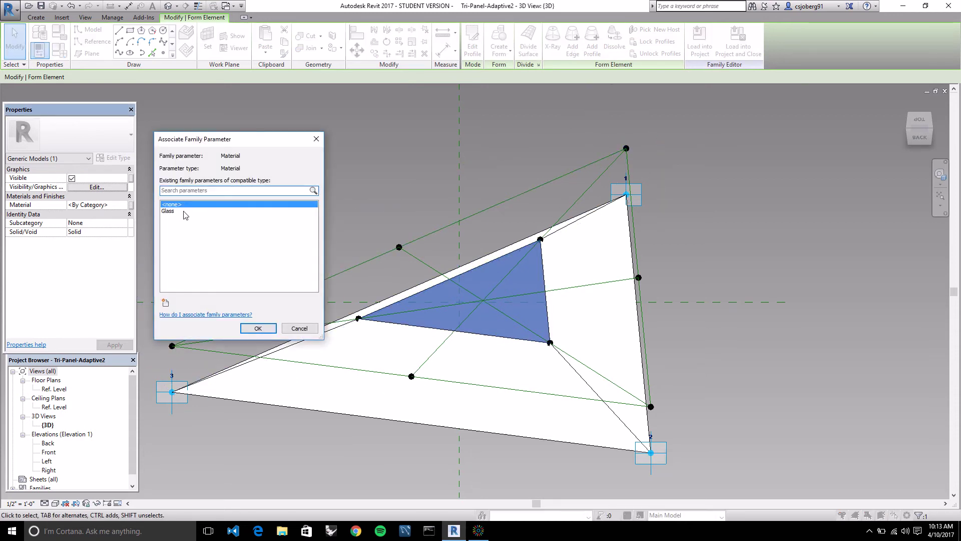
{"action": "left_click", "coordinate": [169, 211]}
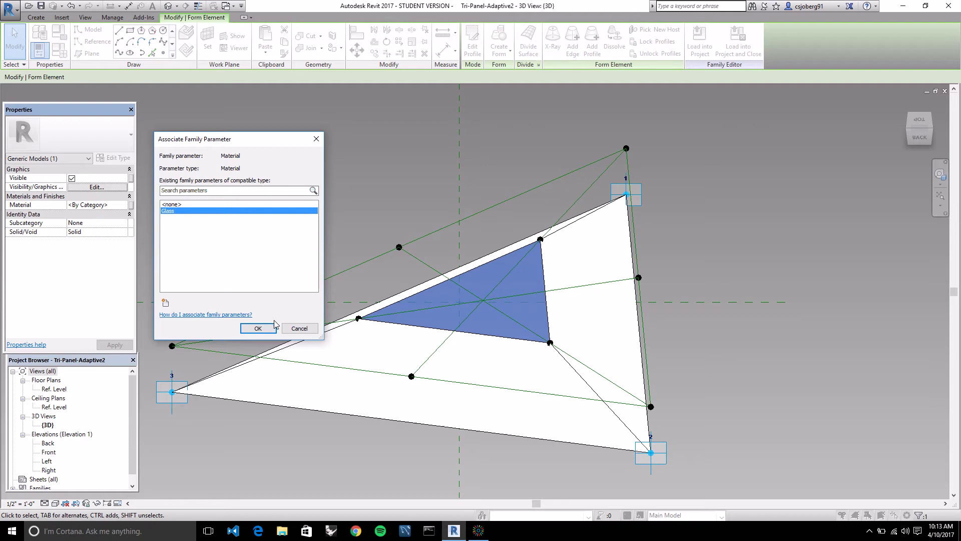
{"action": "left_click", "coordinate": [260, 329]}
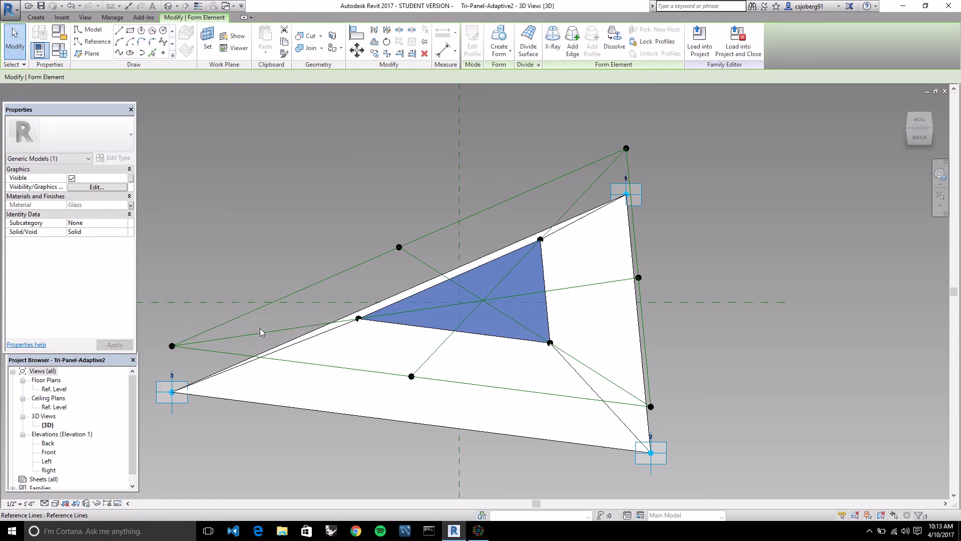
{"action": "left_click", "coordinate": [386, 185]}
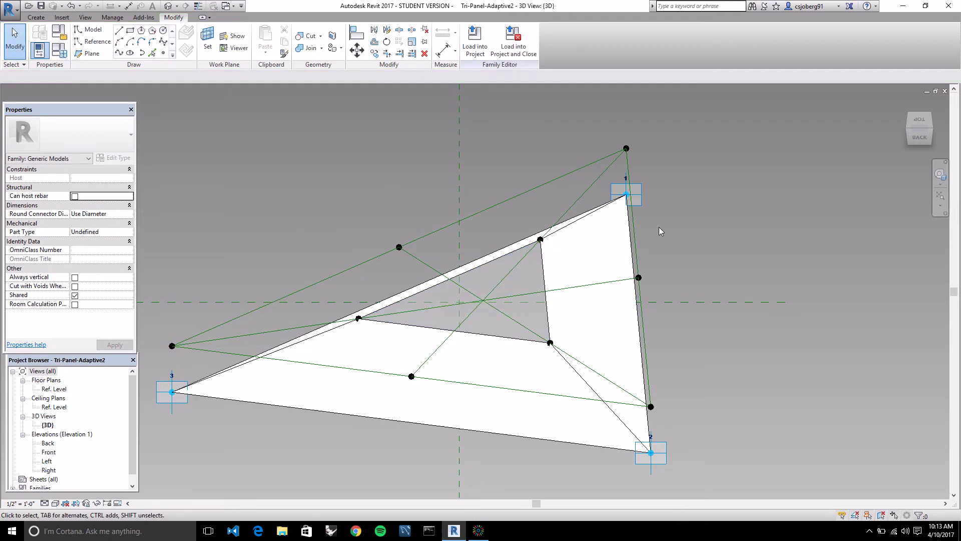
- View the panel from the corner between the top, back and left faces and examine it close up
{"action": "scroll", "coordinate": [672, 248], "scroll_direction": "down", "scroll_amount": 5}
{"action": "scroll", "coordinate": [672, 248], "scroll_direction": "up", "scroll_amount": 4}
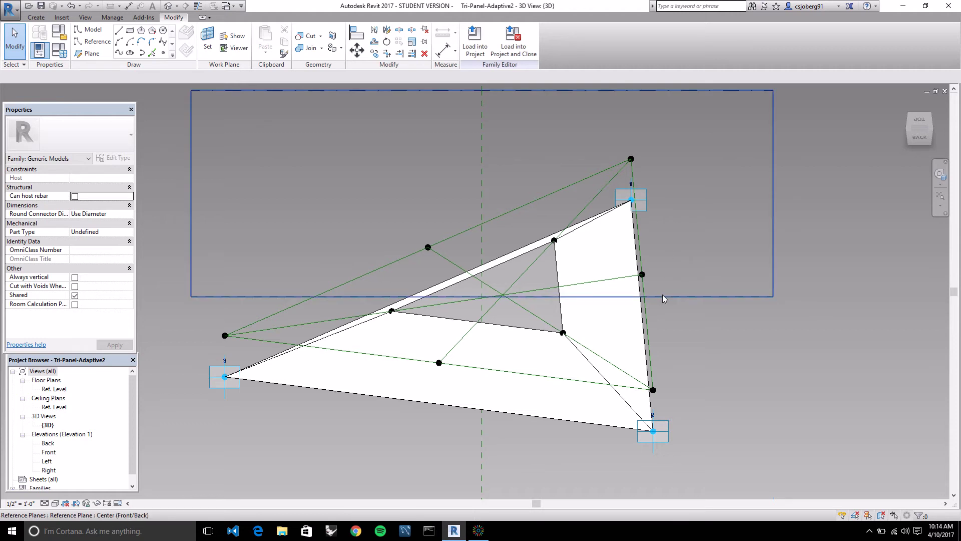
{"action": "scroll", "coordinate": [578, 307], "scroll_direction": "down", "scroll_amount": 3}
{"action": "scroll", "coordinate": [577, 310], "scroll_direction": "up", "scroll_amount": 3}
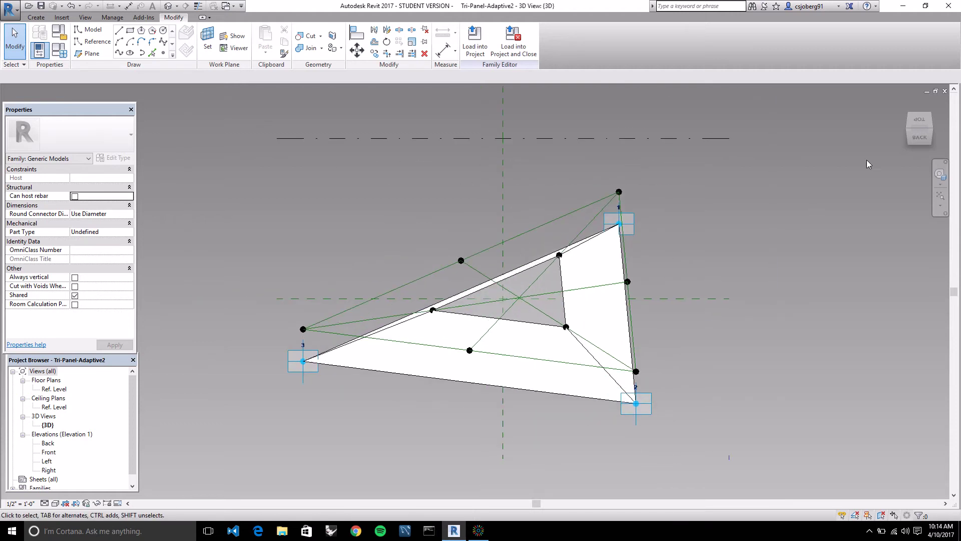
{"action": "left_click", "coordinate": [931, 131]}
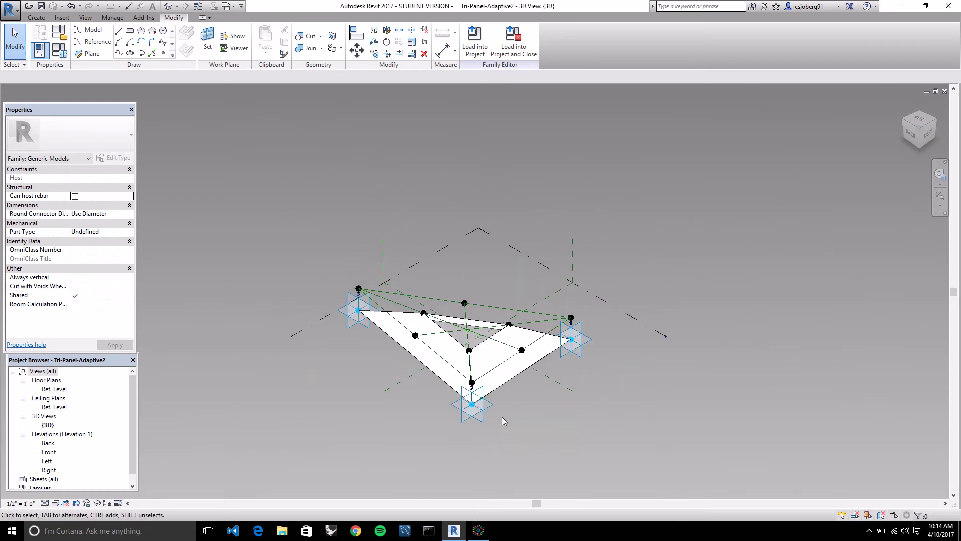
{"action": "scroll", "coordinate": [502, 417], "scroll_direction": "up", "scroll_amount": 3}
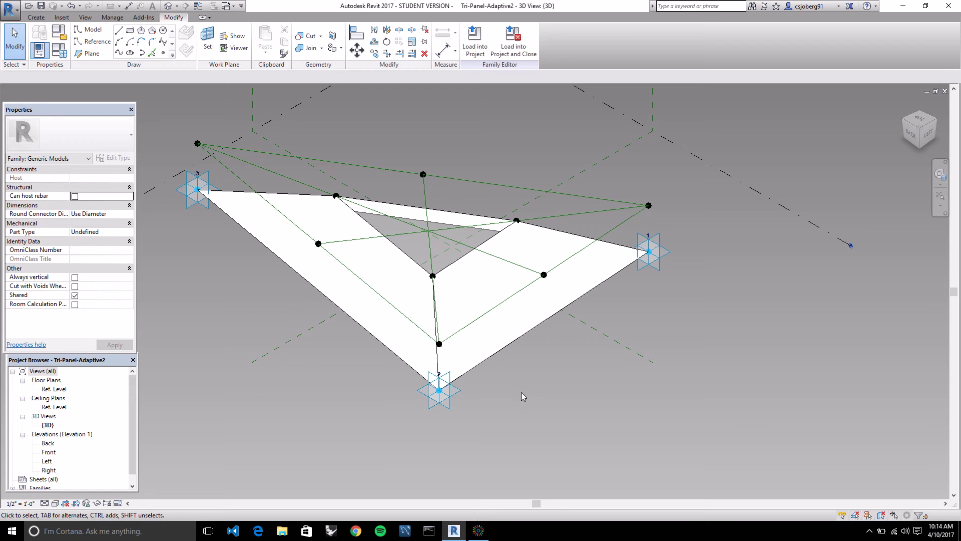
{"action": "key", "text": "Tab"}
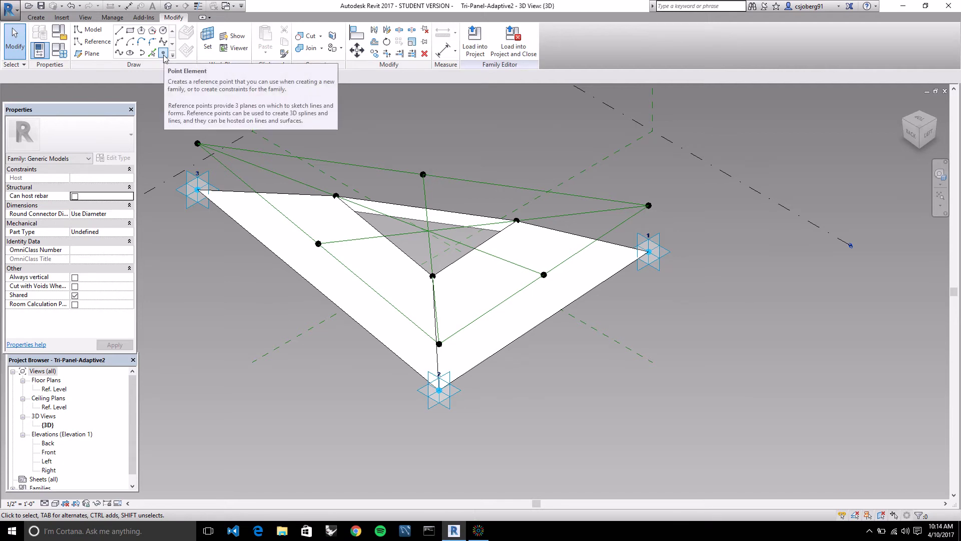
- Try to host a reference point on the surface's outer edge between adaptive points 1 and 2, and remove it
{"action": "left_click", "coordinate": [164, 55]}
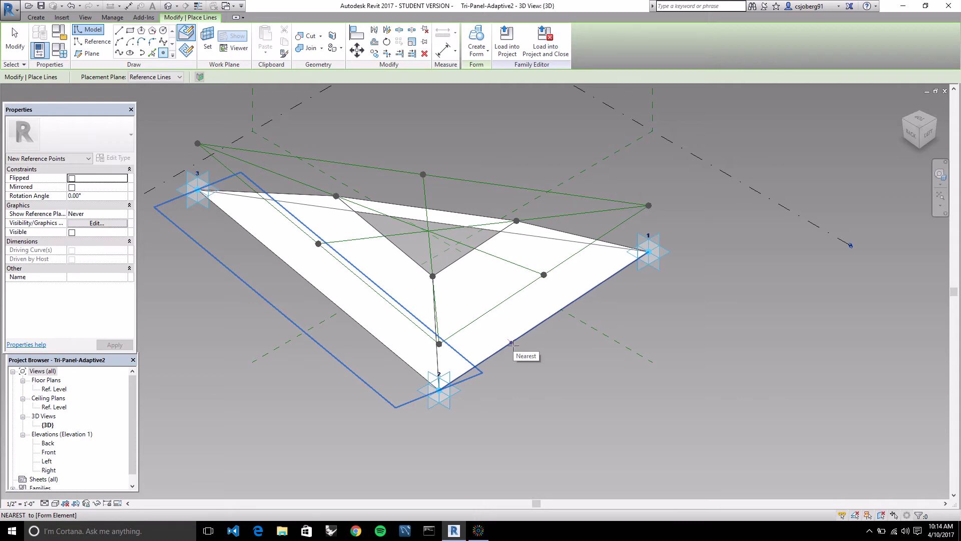
{"action": "left_click", "coordinate": [512, 343]}
{"action": "key", "text": "Escape"}
{"action": "key", "text": "Escape"}
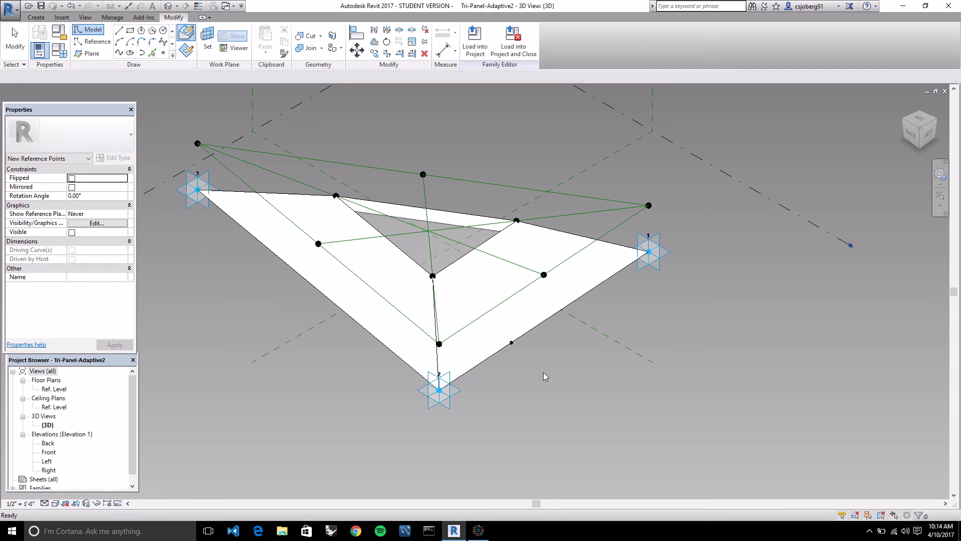
{"action": "left_click", "coordinate": [512, 343]}
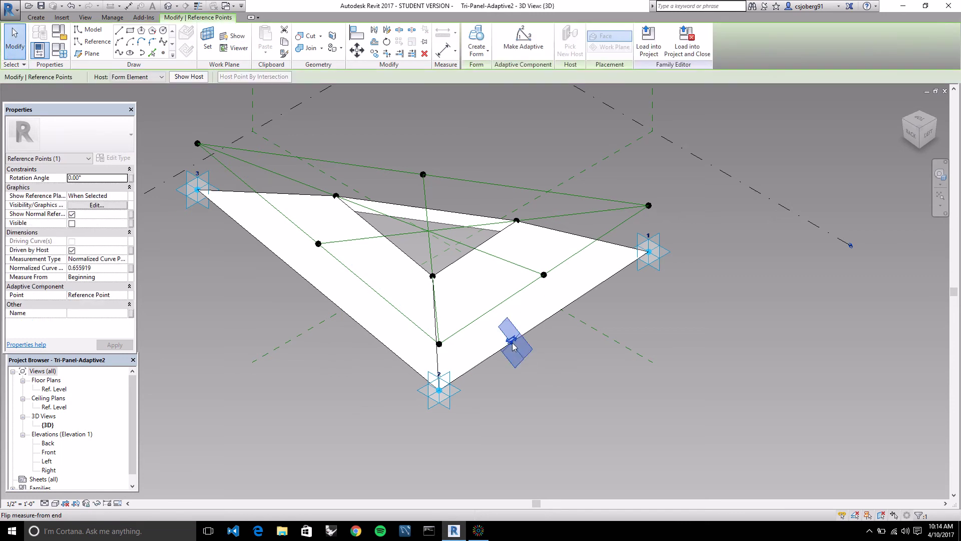
{"action": "scroll", "coordinate": [523, 355], "scroll_direction": "up", "scroll_amount": 2}
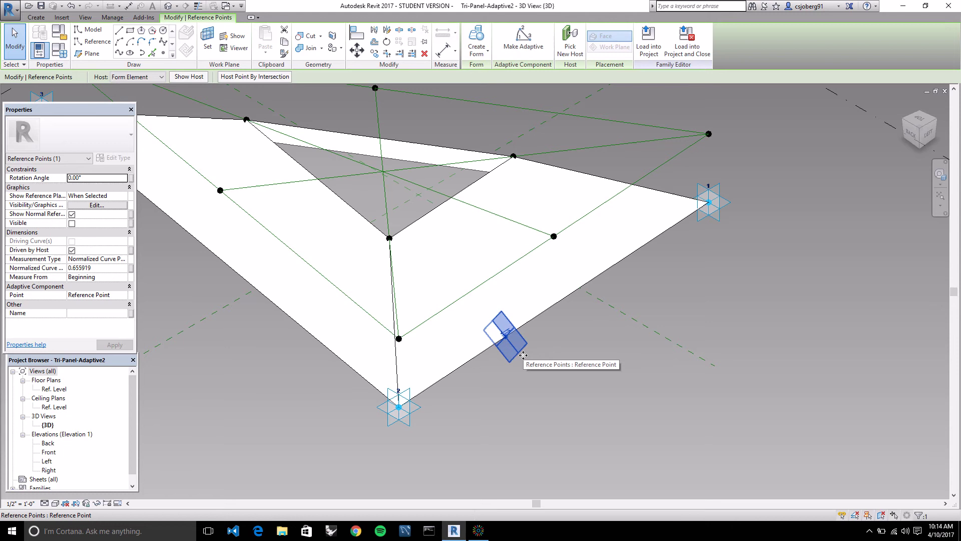
{"action": "scroll", "coordinate": [524, 355], "scroll_direction": "down", "scroll_amount": 2}
{"action": "left_click", "coordinate": [524, 354]}
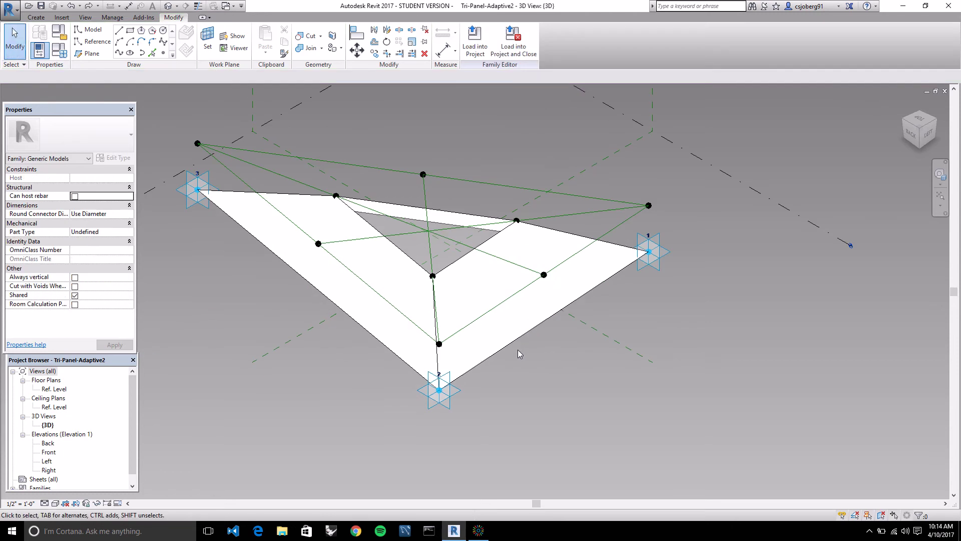
- Delete the surface form between adaptive points 1 and 2, leaving its outer reference line
{"action": "scroll", "coordinate": [517, 350], "scroll_direction": "up", "scroll_amount": 2}
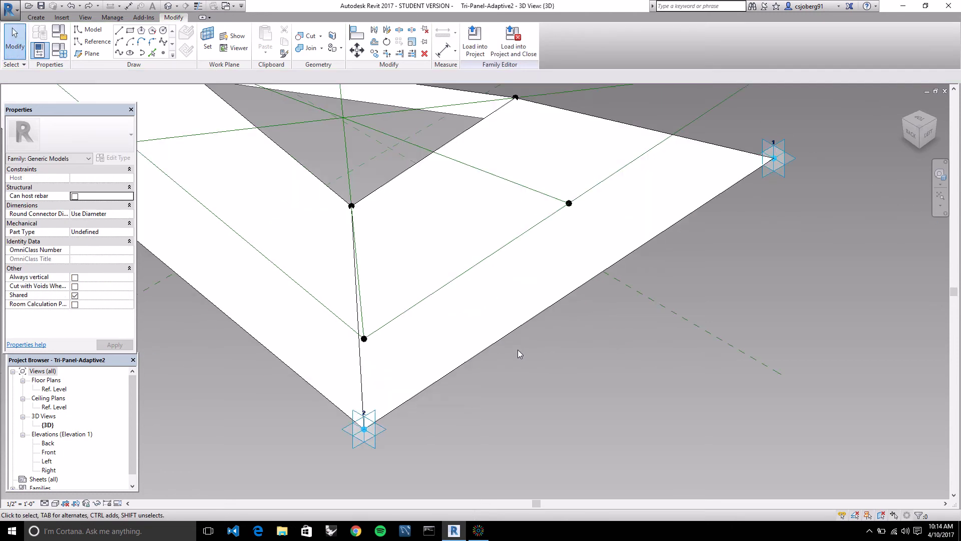
{"action": "left_click", "coordinate": [386, 191]}
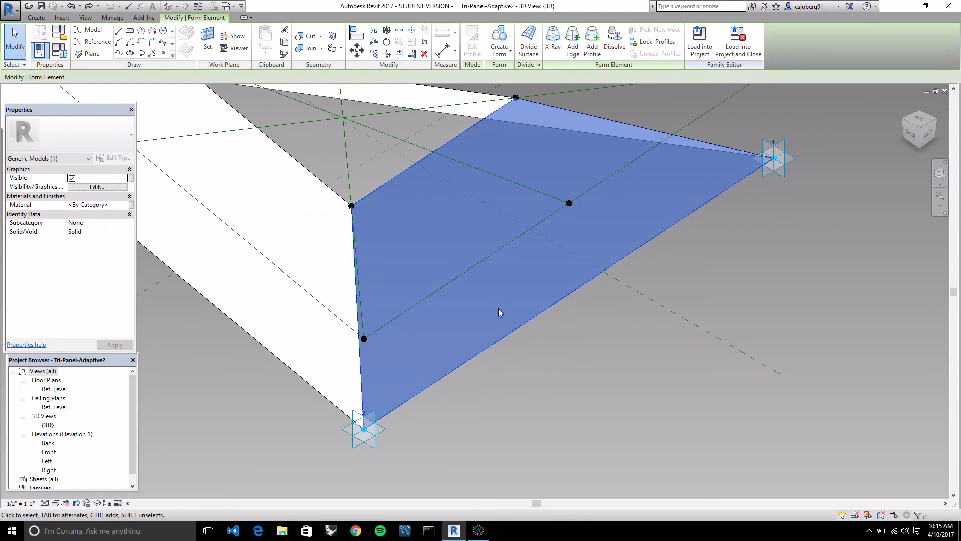
{"action": "middle_click_drag", "start_coordinate": [498, 308], "coordinate": [534, 361], "text": "shift"}
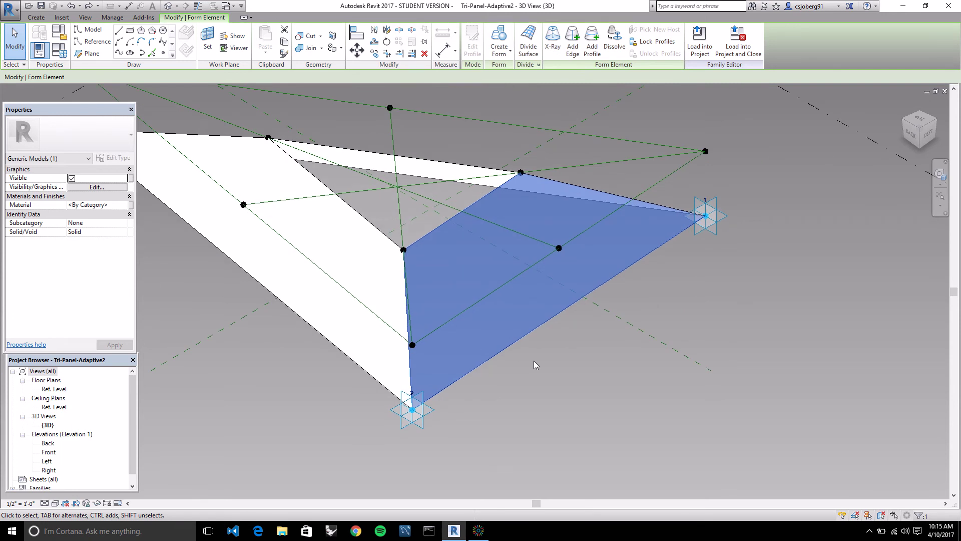
{"action": "key", "text": "Escape"}
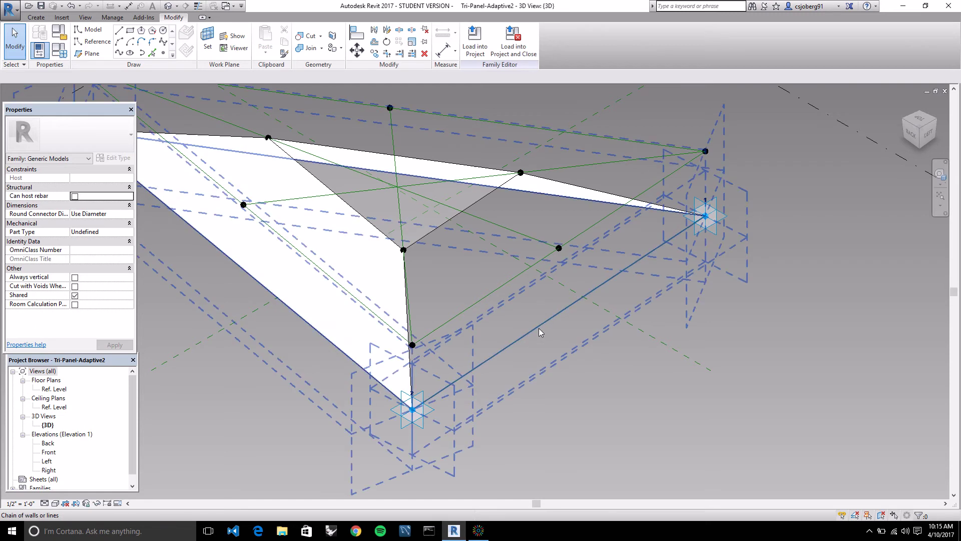
- Place a reference point hosted on the outer reference line between adaptive points 1 and 2
{"action": "left_click", "coordinate": [164, 53]}
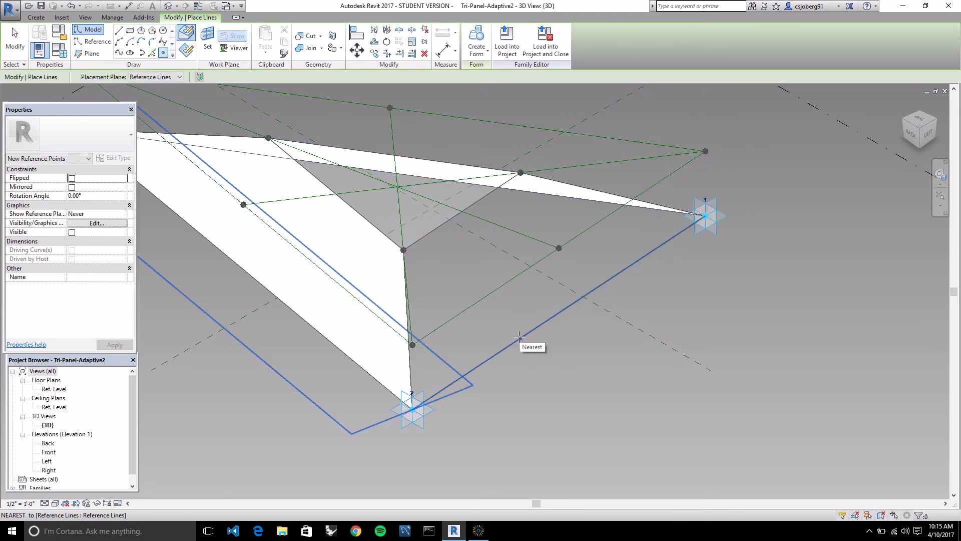
{"action": "left_click", "coordinate": [520, 337]}
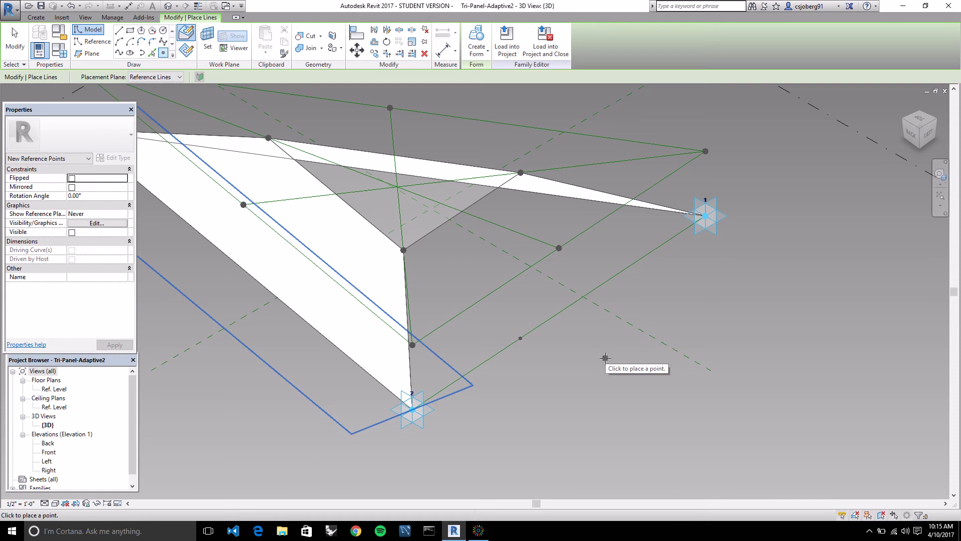
{"action": "key", "text": "Escape"}
{"action": "key", "text": "Escape"}
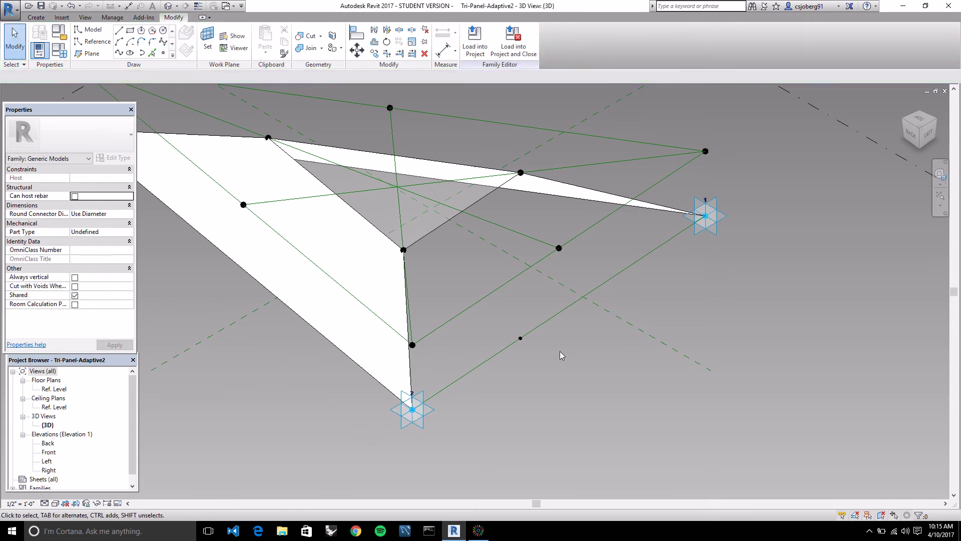
{"action": "key", "text": "Tab"}
{"action": "key", "text": "ctrl+z"}
{"action": "key", "text": "ctrl+z"}
{"action": "key", "text": "ctrl+y"}
{"action": "key", "text": "ctrl+y"}
{"action": "key", "text": "Tab"}
- Set the work plane to the hosted point's own plane and draw a small model-line rectangle about 1'-0" tall starting at that point
{"action": "left_click", "coordinate": [213, 48]}
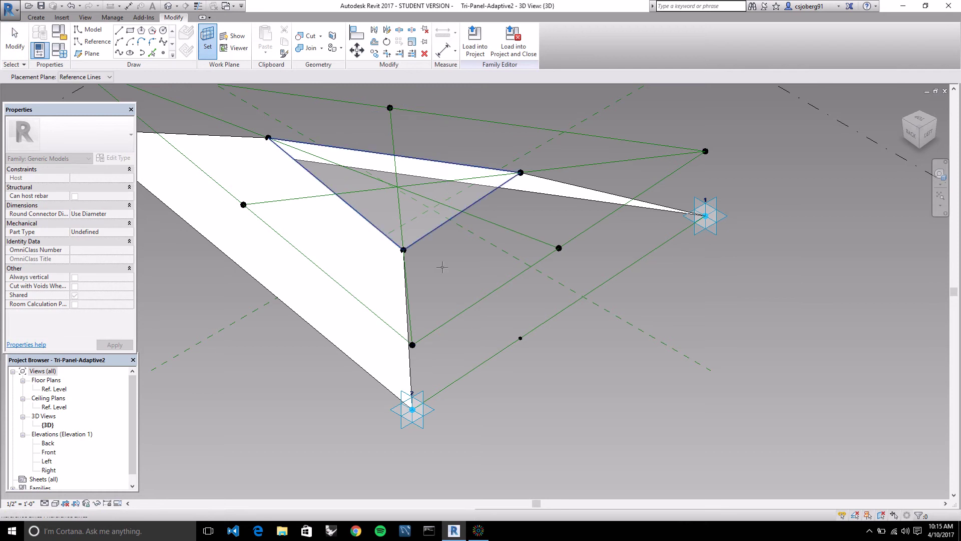
{"action": "left_click", "coordinate": [521, 338]}
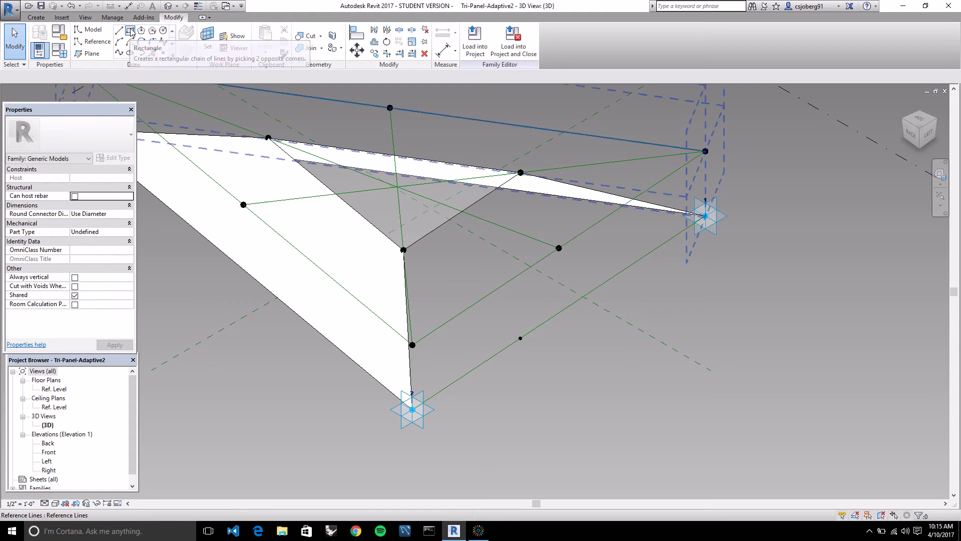
{"action": "key", "text": "l"}
{"action": "key", "text": "i"}
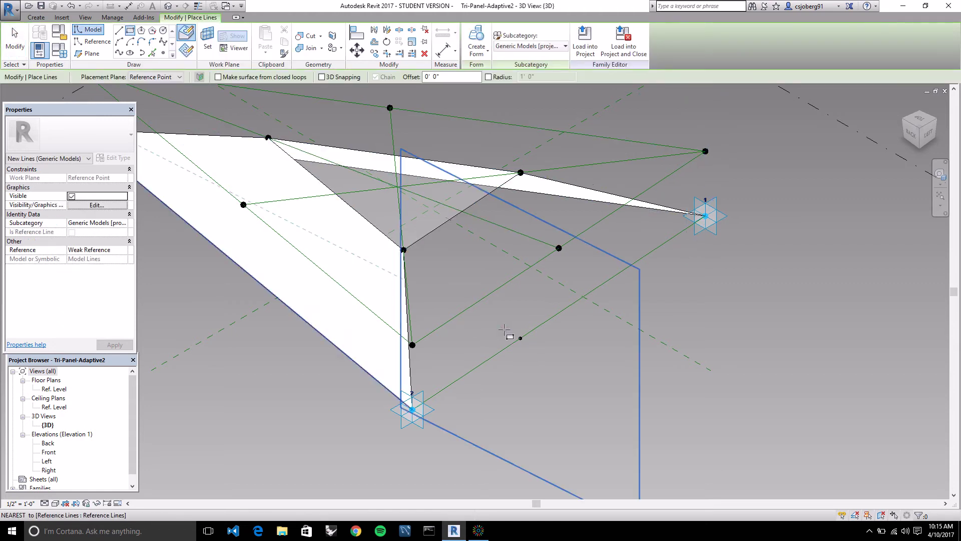
{"action": "left_click", "coordinate": [520, 338]}
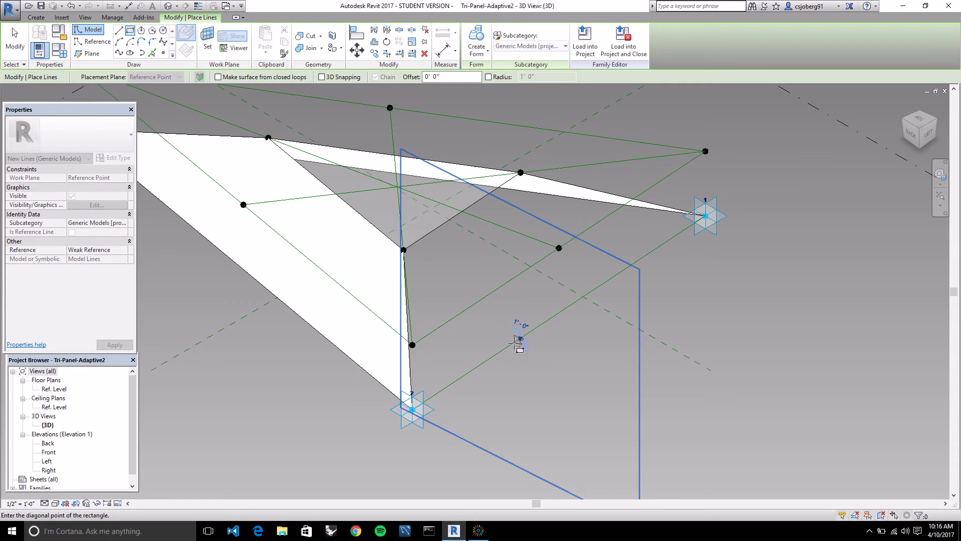
{"action": "scroll", "coordinate": [516, 341], "scroll_direction": "up", "scroll_amount": 6}
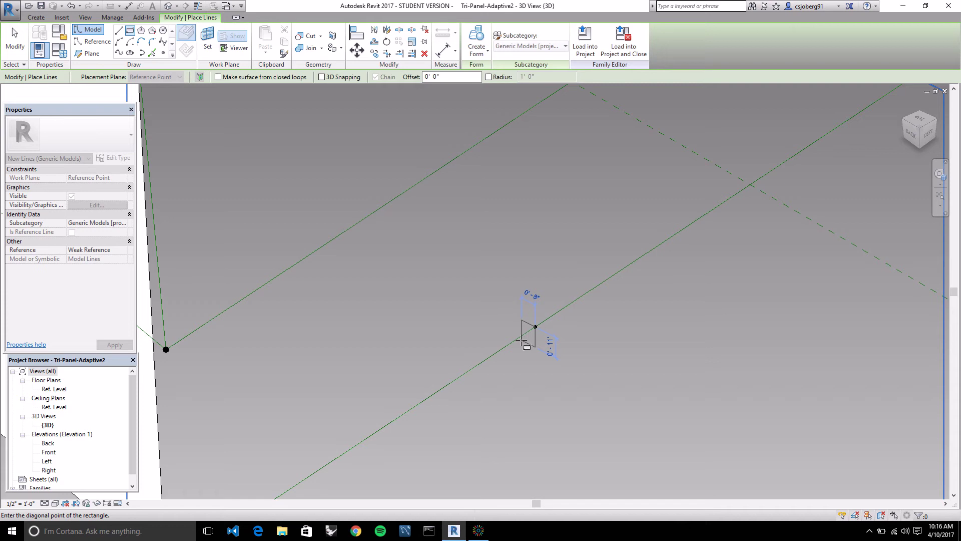
{"action": "scroll", "coordinate": [523, 342], "scroll_direction": "down", "scroll_amount": 3}
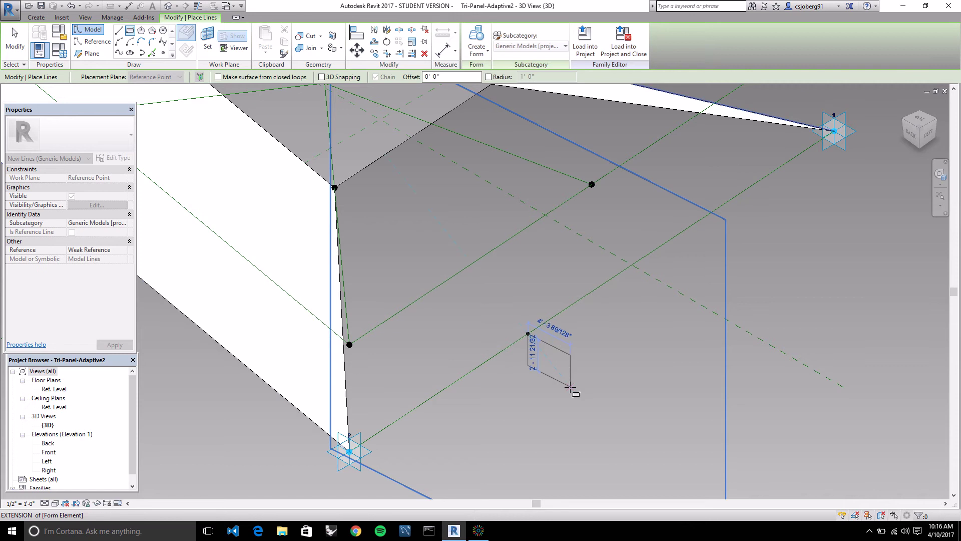
{"action": "left_click", "coordinate": [527, 335]}
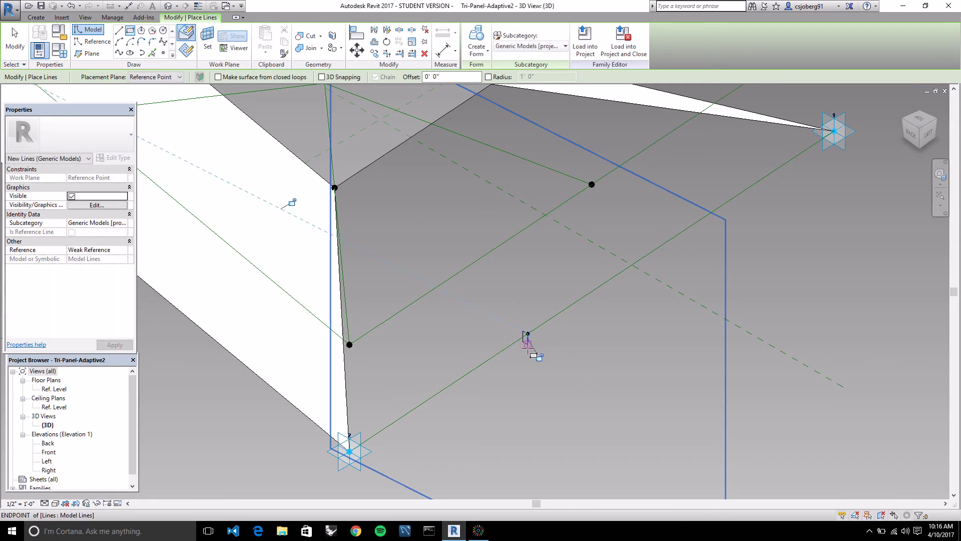
{"action": "scroll", "coordinate": [531, 344], "scroll_direction": "up", "scroll_amount": 3}
{"action": "key", "text": "Escape"}
{"action": "key", "text": "Escape"}
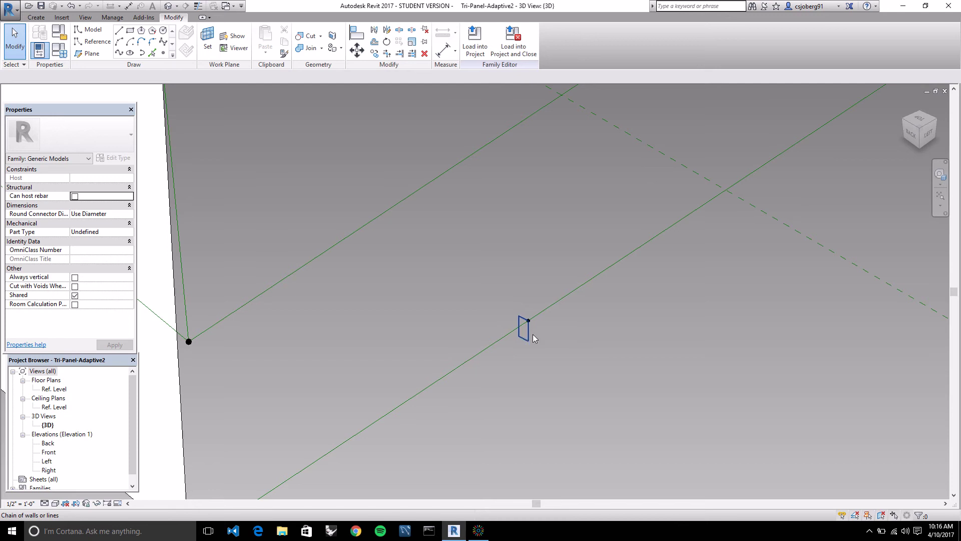
- Place an aligned dimension on the height of the small rectangle at the hosted point
{"action": "left_click", "coordinate": [530, 338]}
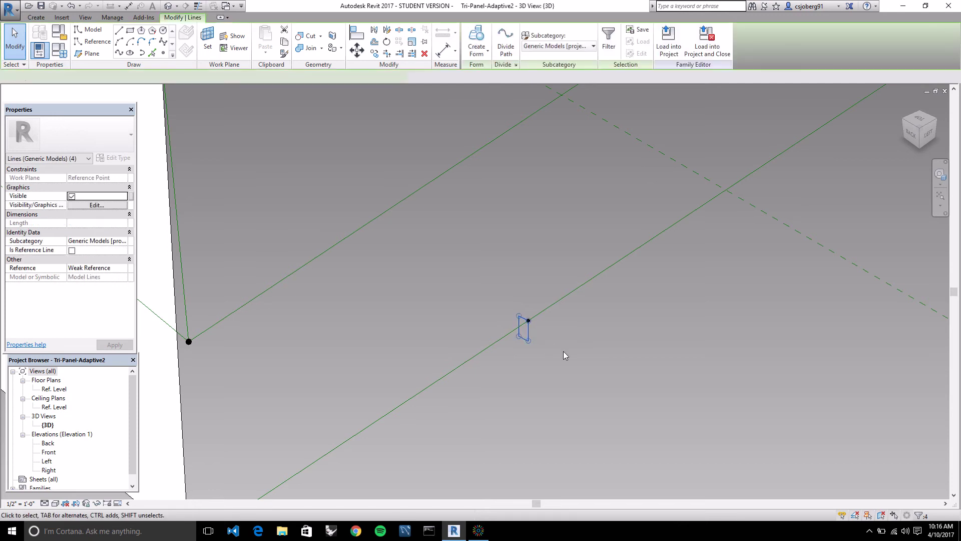
{"action": "scroll", "coordinate": [550, 333], "scroll_direction": "up", "scroll_amount": 2}
{"action": "left_click", "coordinate": [540, 334]}
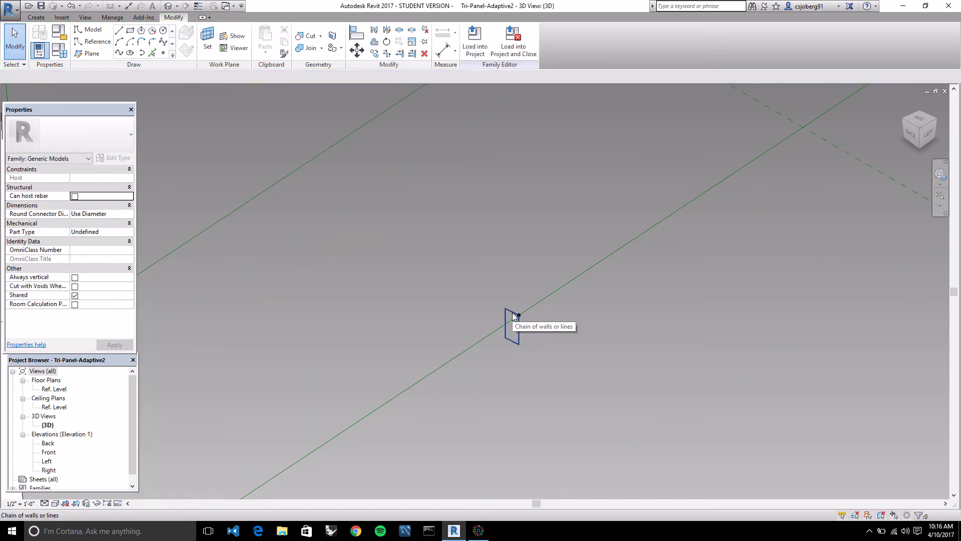
{"action": "left_click", "coordinate": [443, 50]}
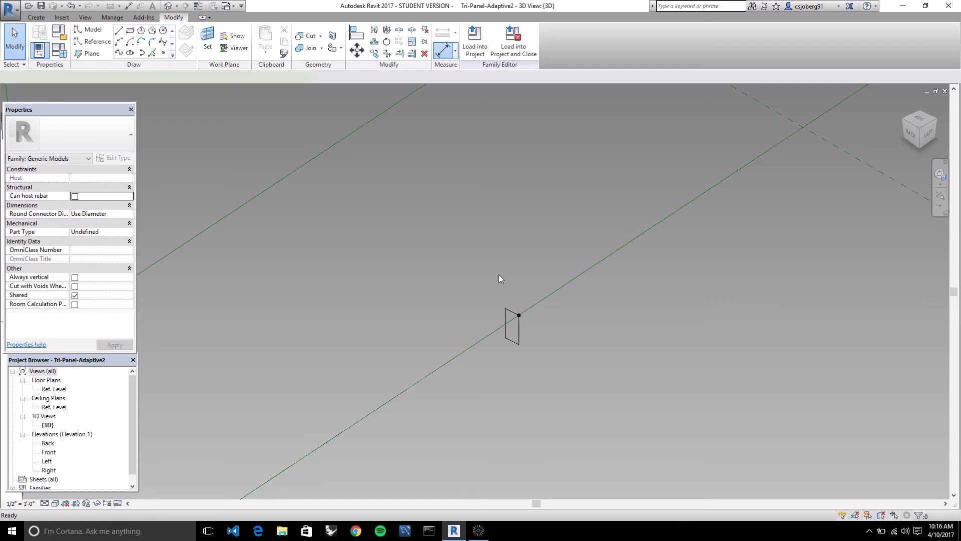
{"action": "left_click", "coordinate": [510, 339]}
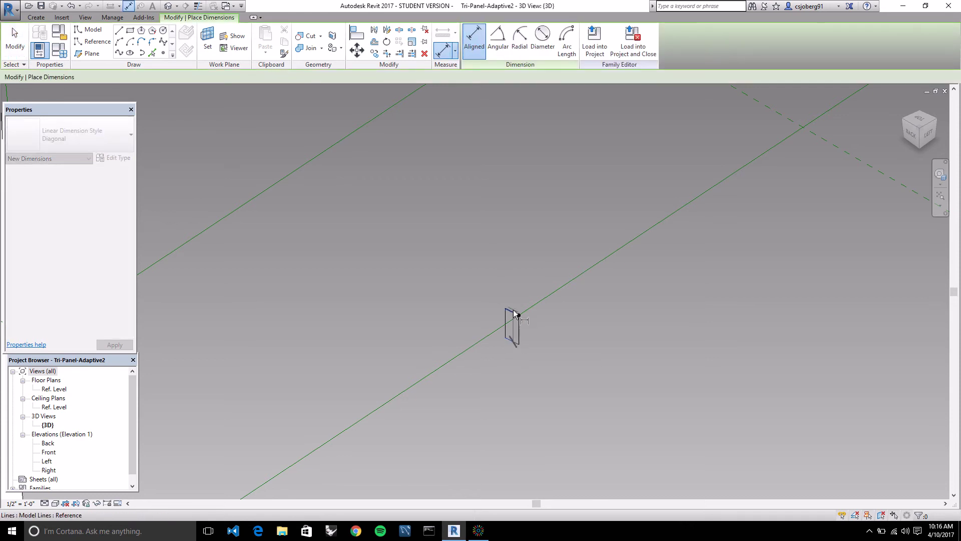
{"action": "left_click", "coordinate": [514, 314]}
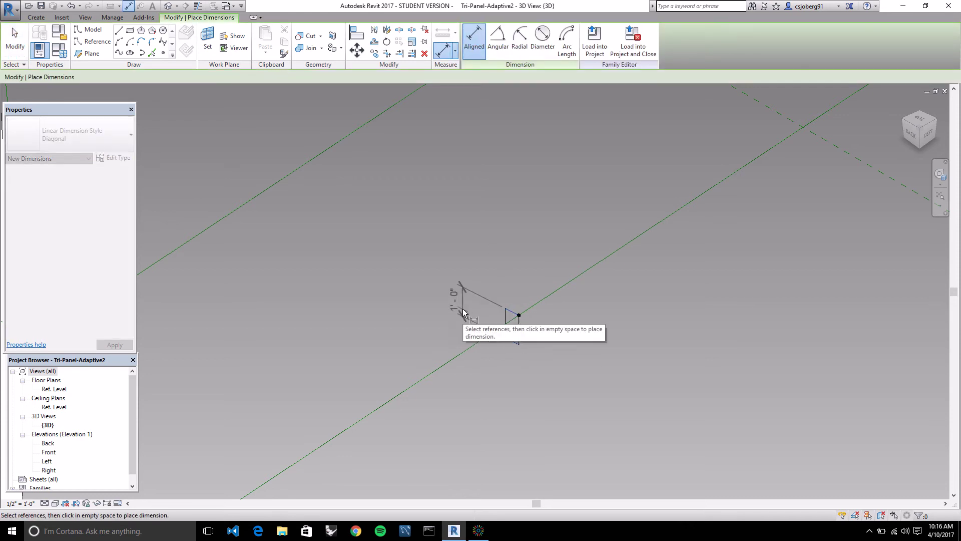
{"action": "left_click", "coordinate": [464, 302]}
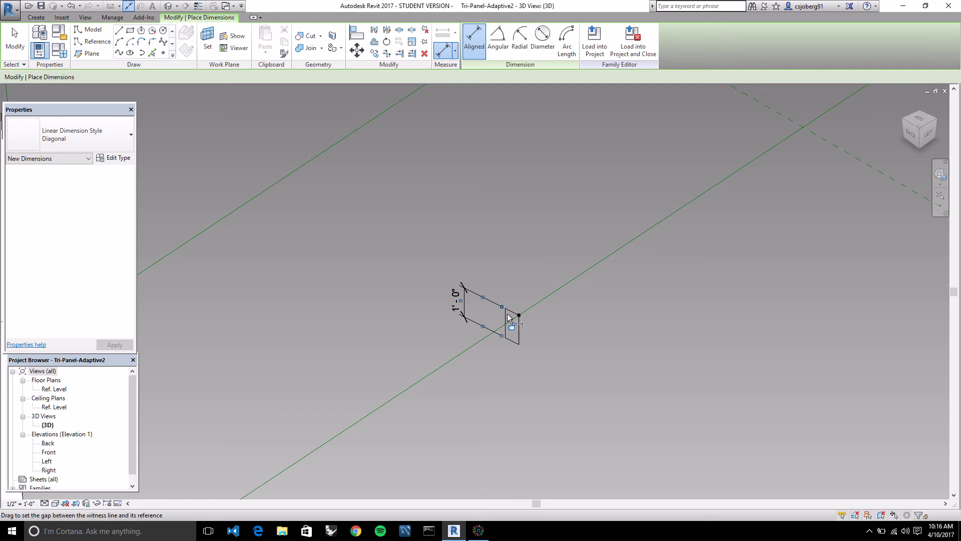
{"action": "key", "text": "Escape"}
{"action": "key", "text": "Escape"}
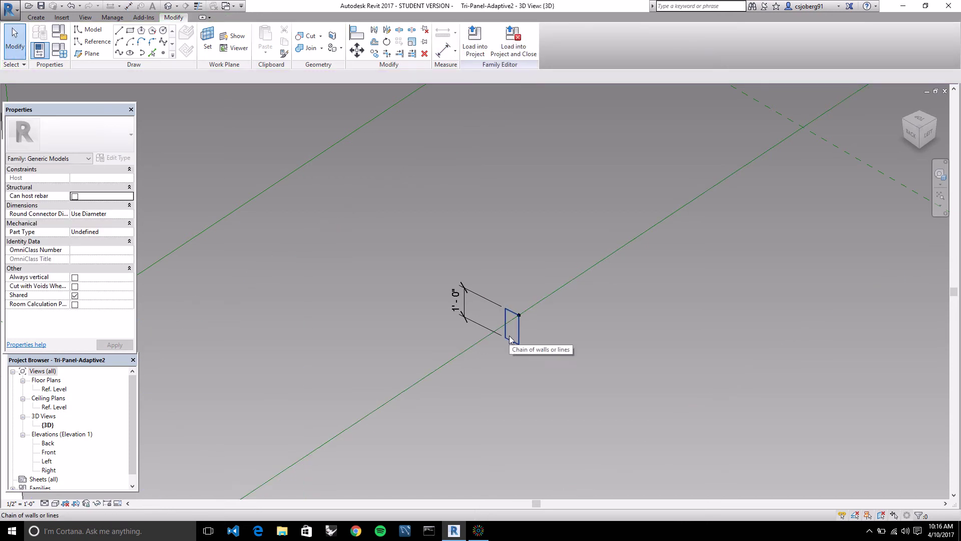
- Check the label options for the rectangle's height dimension without assigning one, and delete the dimension
{"action": "left_click", "coordinate": [506, 326]}
{"action": "key", "text": "Escape"}
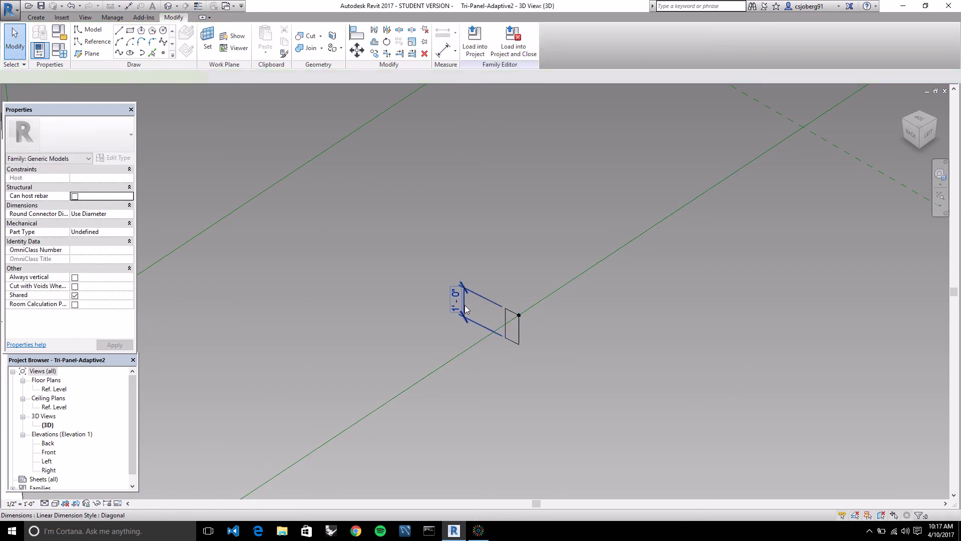
{"action": "left_click", "coordinate": [462, 303]}
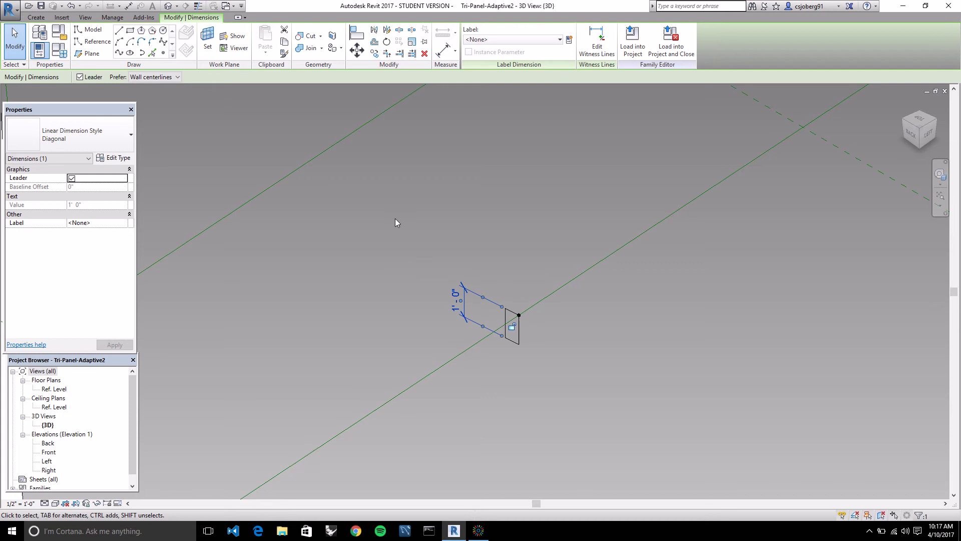
{"action": "left_click", "coordinate": [518, 40]}
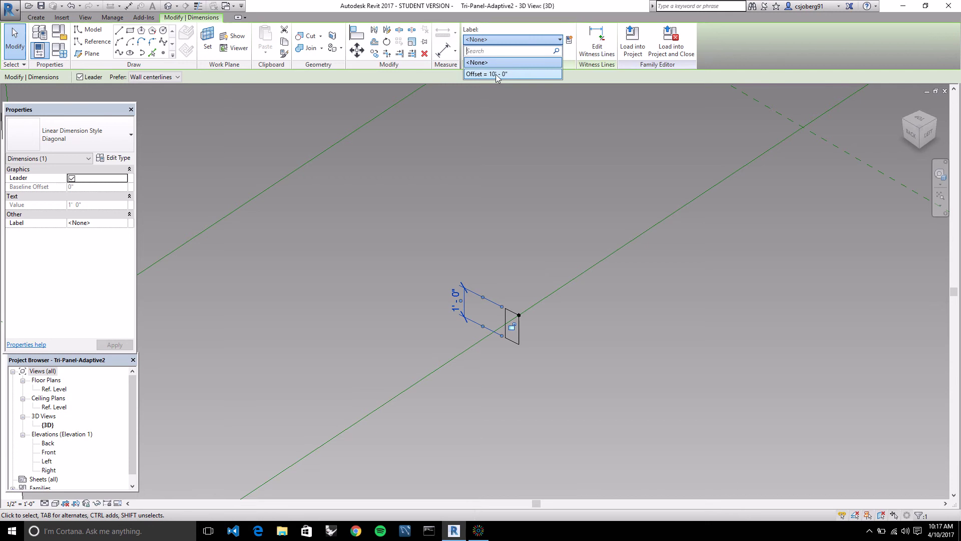
{"action": "left_click", "coordinate": [526, 121]}
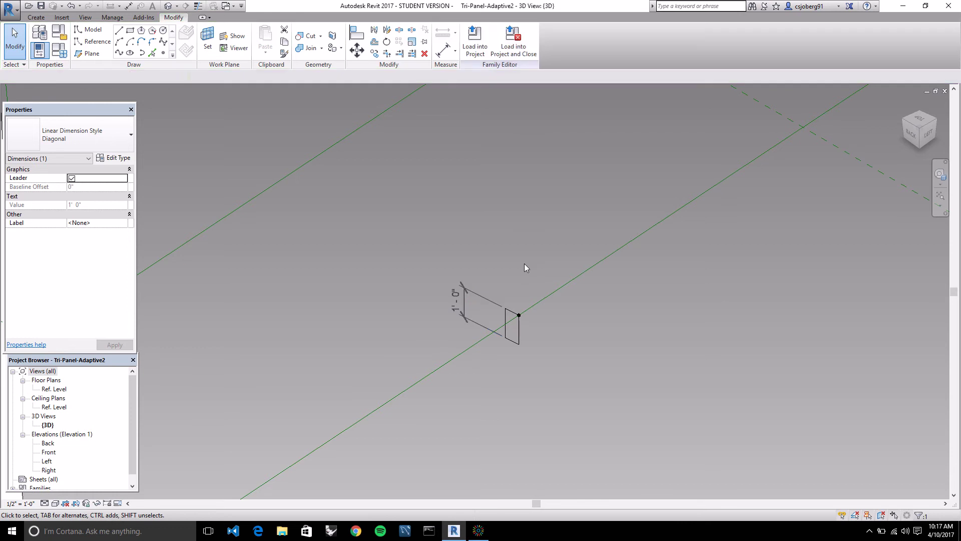
{"action": "left_click", "coordinate": [477, 295]}
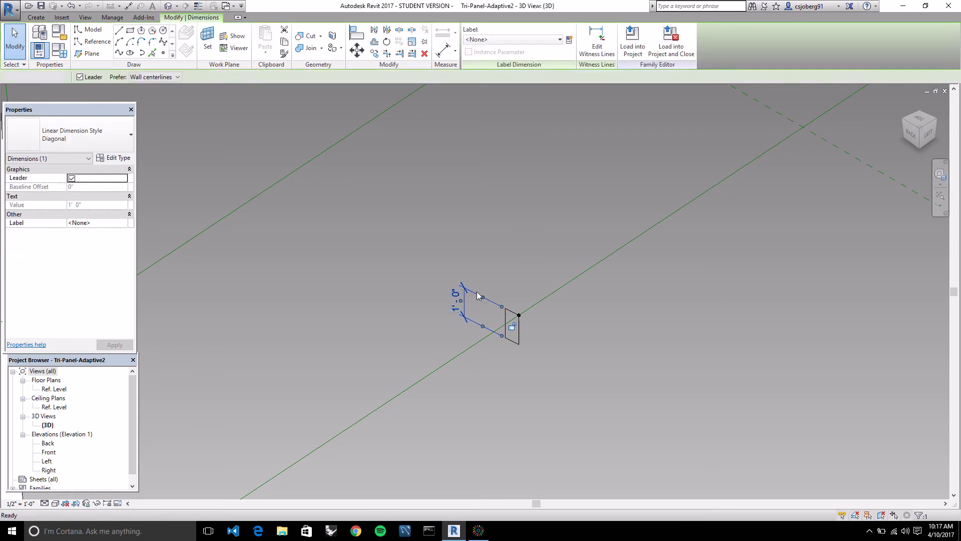
{"action": "key", "text": "Delete"}
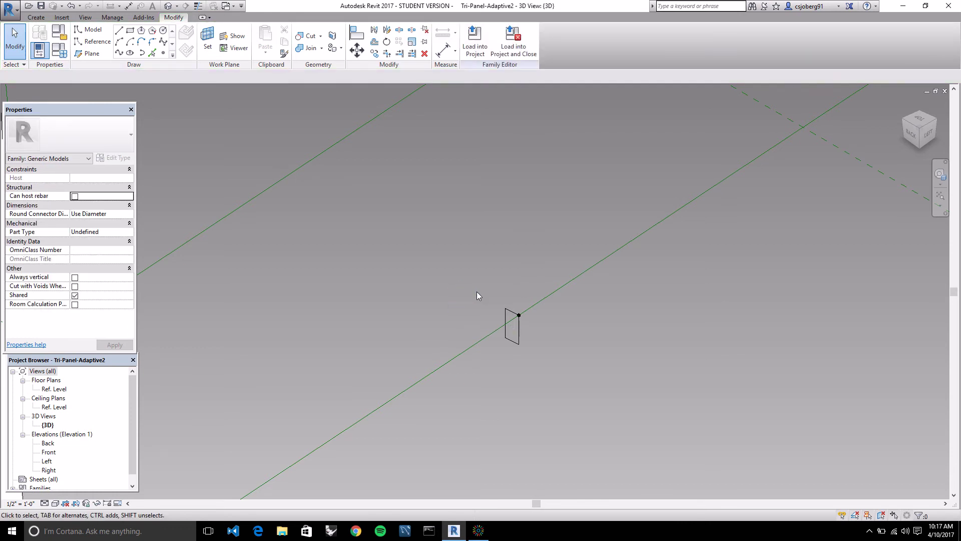
- Convert the small rectangle's four model lines at the hosted point into reference lines
{"action": "left_click", "coordinate": [516, 329]}
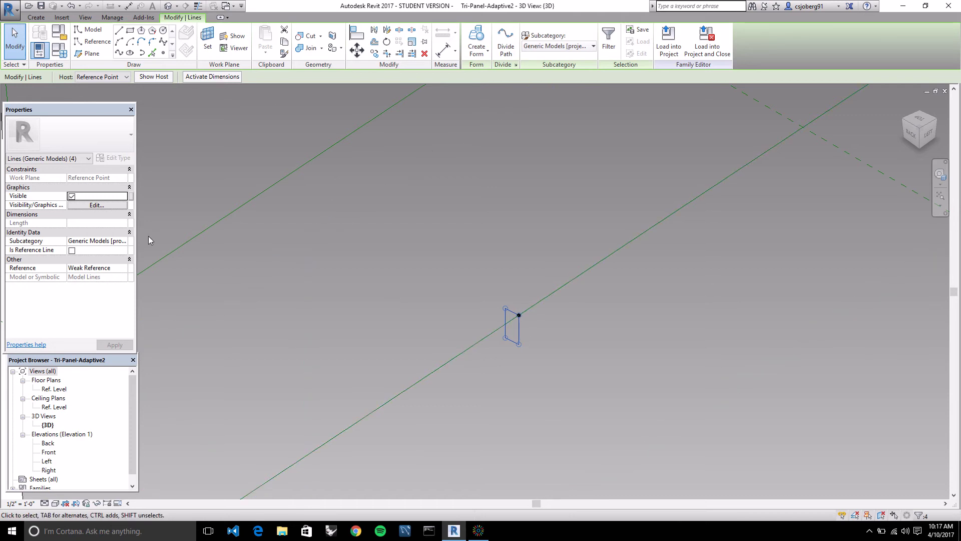
{"action": "left_click", "coordinate": [72, 250]}
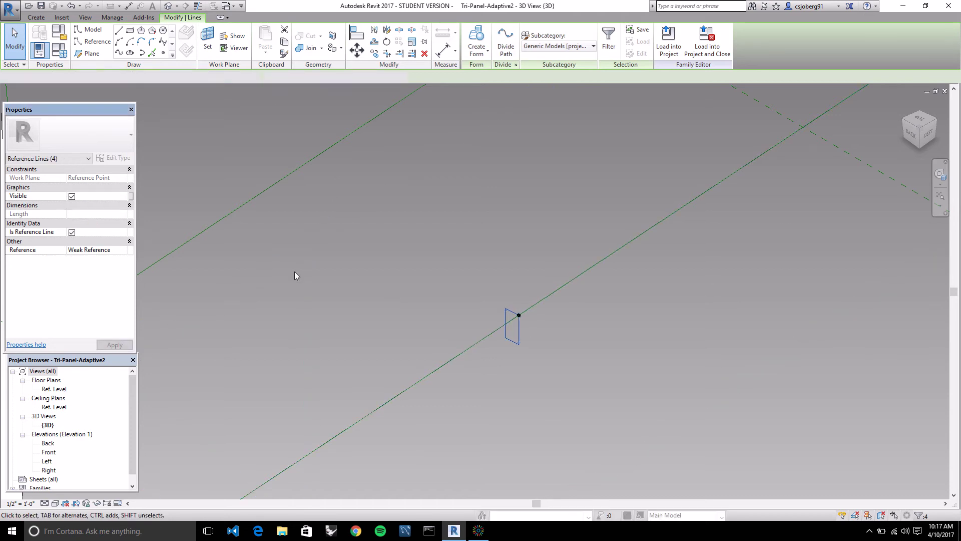
{"action": "key", "text": "c"}
{"action": "key", "text": "f"}
{"action": "left_click", "coordinate": [584, 356]}
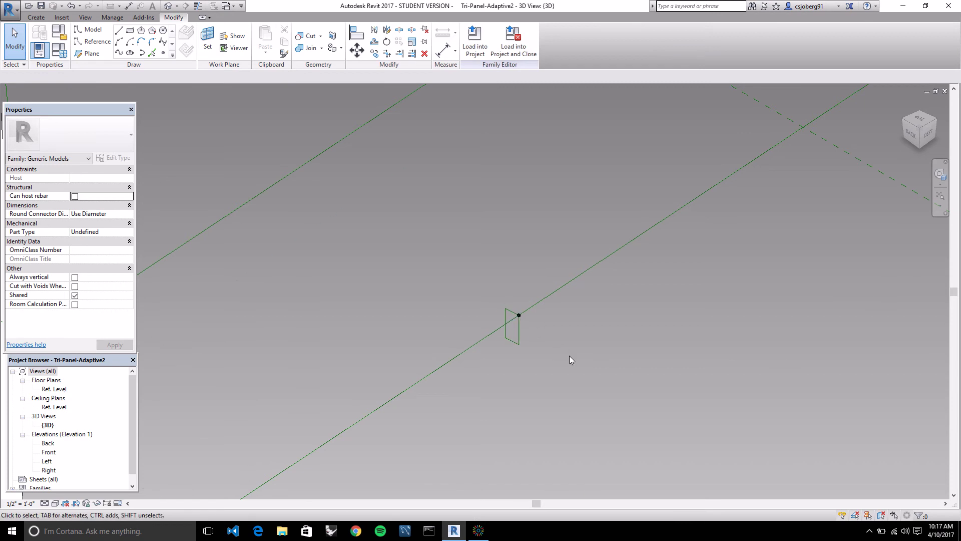
- Create a swept form from the rectangular profile along the chain of three outer reference lines joining the adaptive points
{"action": "scroll", "coordinate": [570, 345], "scroll_direction": "down", "scroll_amount": 5}
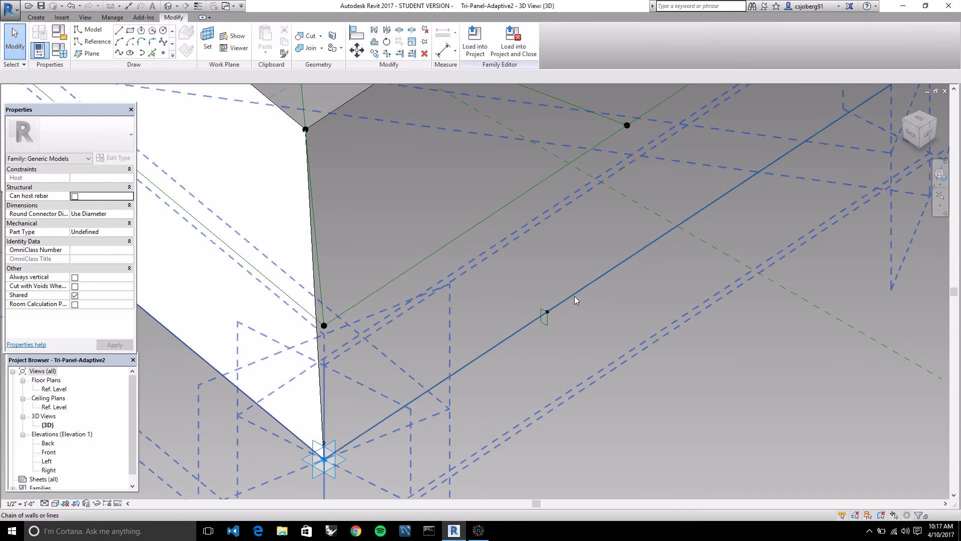
{"action": "left_click", "coordinate": [575, 296]}
{"action": "scroll", "coordinate": [578, 335], "scroll_direction": "down", "scroll_amount": 5}
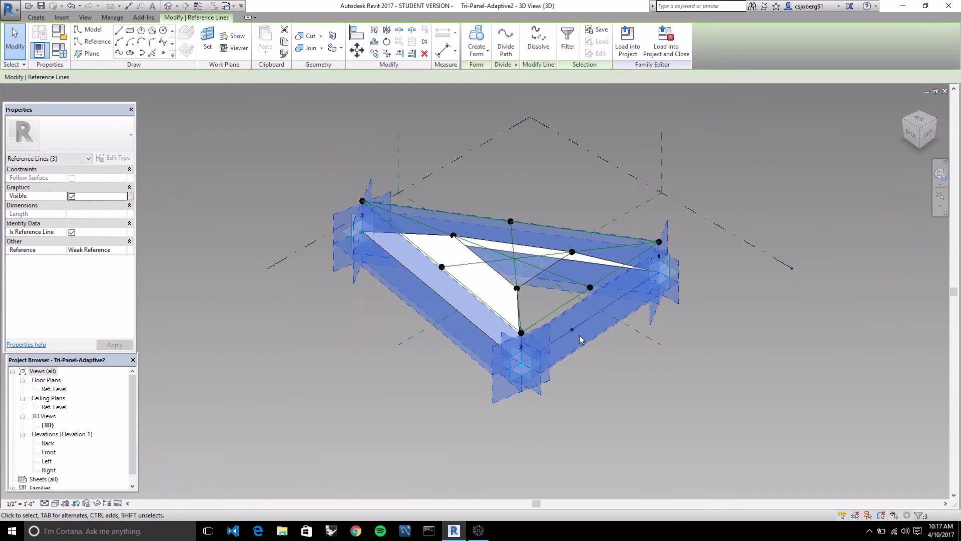
{"action": "scroll", "coordinate": [580, 335], "scroll_direction": "up", "scroll_amount": 3}
{"action": "scroll", "coordinate": [580, 339], "scroll_direction": "up", "scroll_amount": 5}
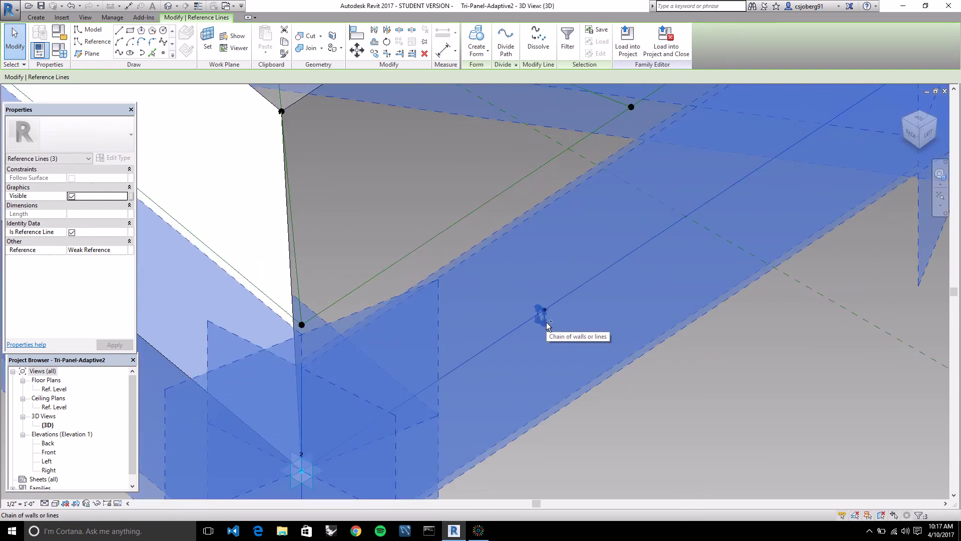
{"action": "left_click", "coordinate": [546, 323]}
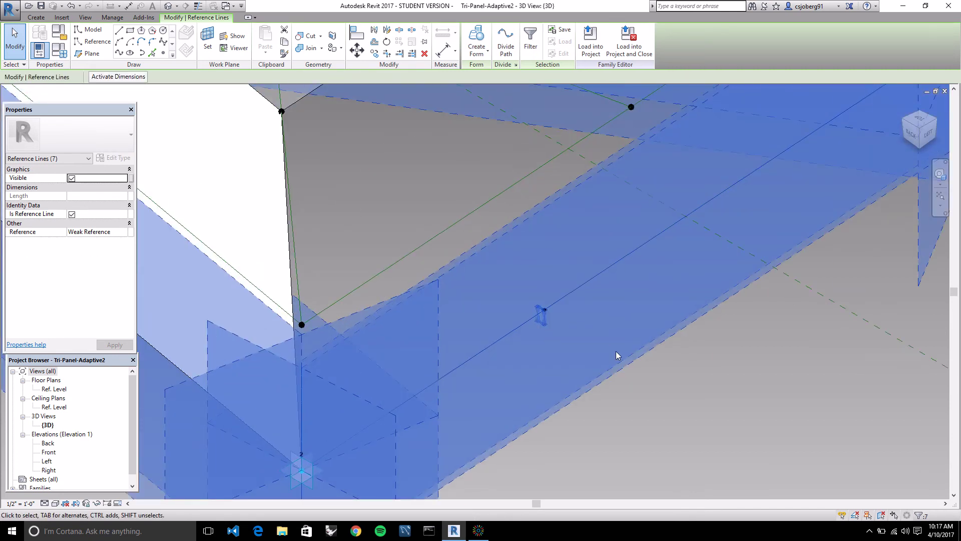
{"action": "left_click", "coordinate": [477, 40]}
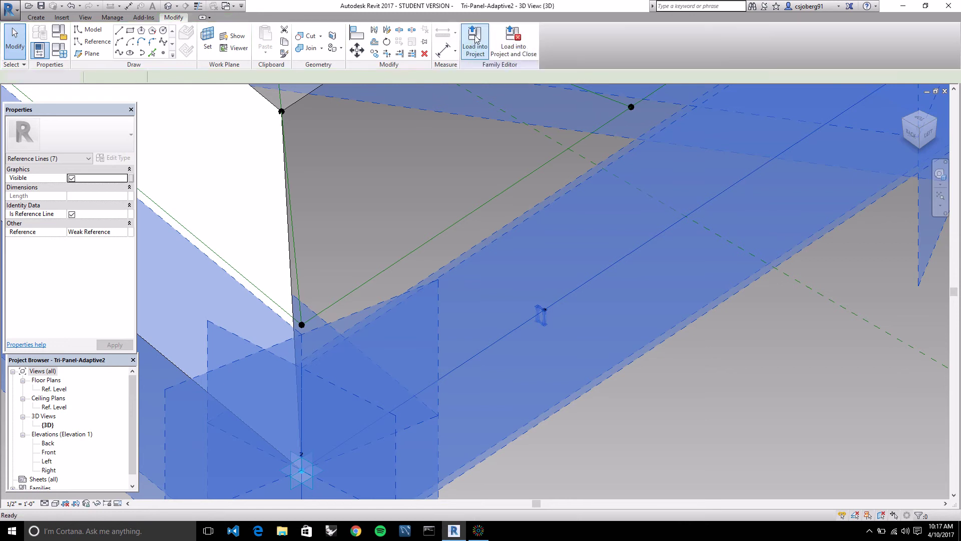
- Create a surface form between the inner panel's edge reference line and the outer reference line between adaptive points 1 and 2
{"action": "scroll", "coordinate": [480, 215], "scroll_direction": "down", "scroll_amount": 3}
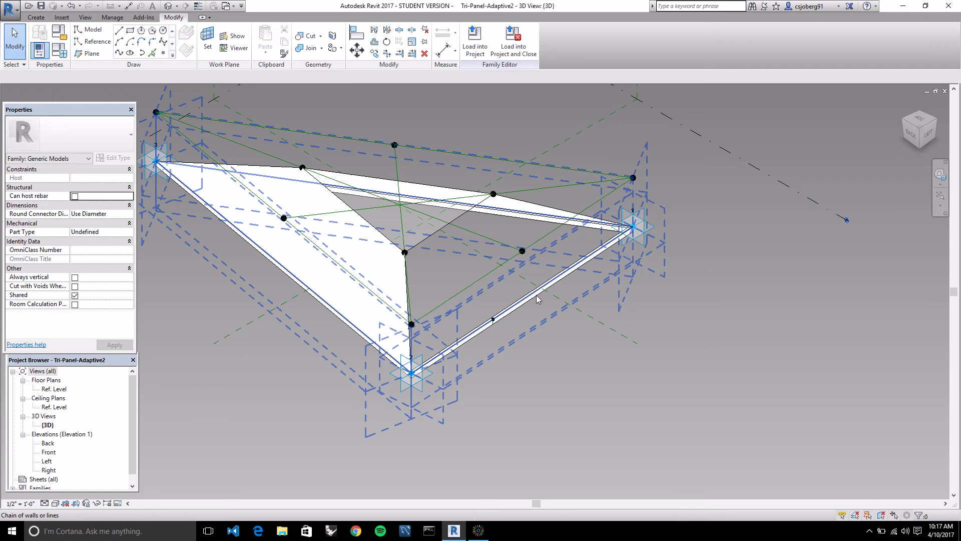
{"action": "scroll", "coordinate": [533, 336], "scroll_direction": "up", "scroll_amount": 2}
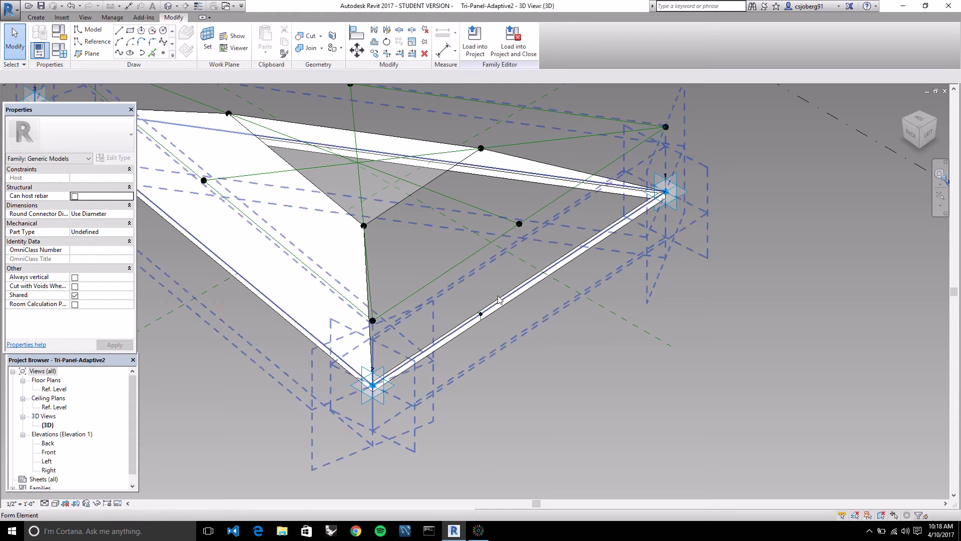
{"action": "left_click", "coordinate": [406, 207]}
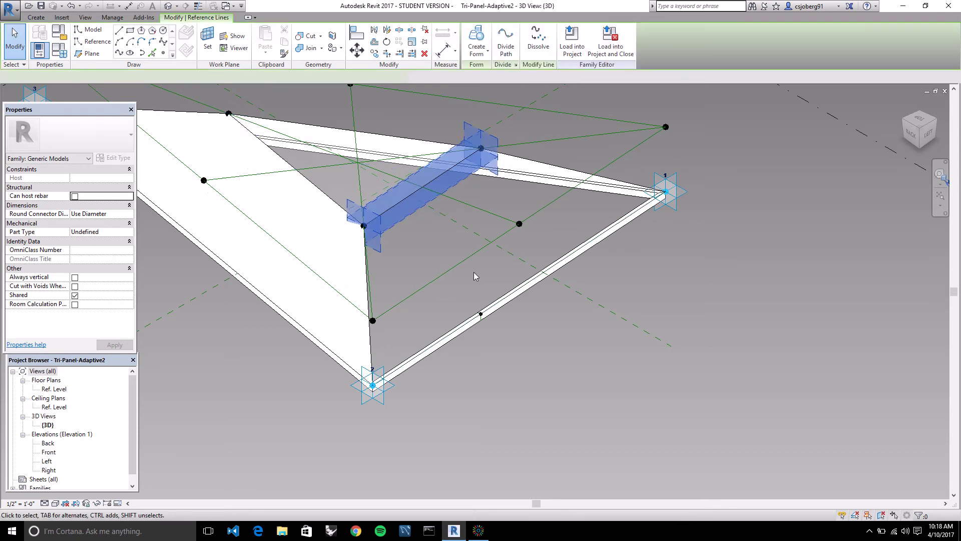
{"action": "key", "text": "Tab"}
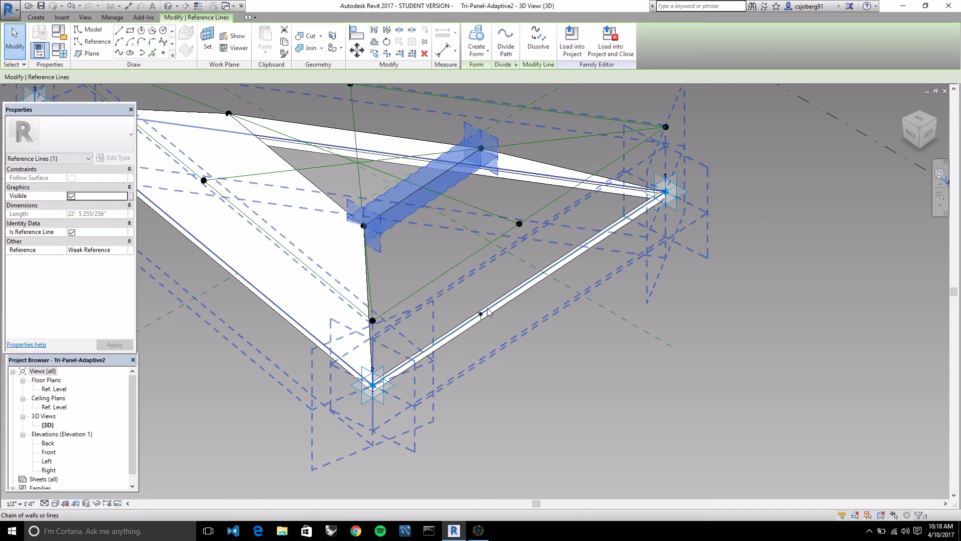
{"action": "key", "text": "Tab"}
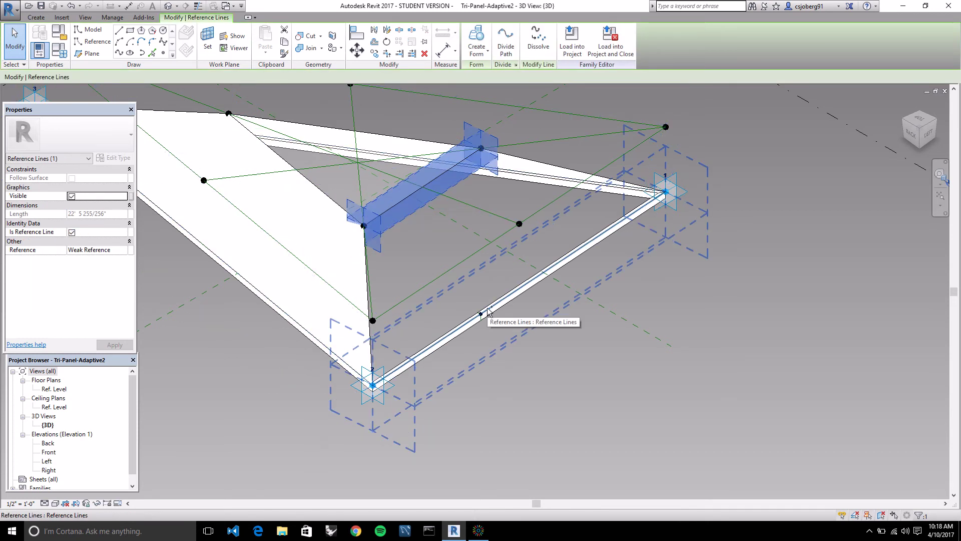
{"action": "left_click", "coordinate": [490, 311], "text": "ctrl"}
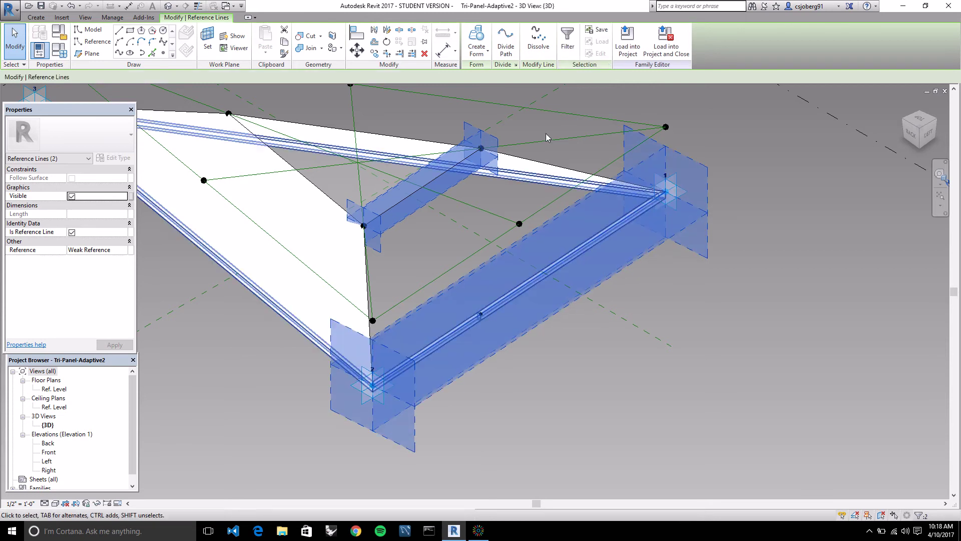
{"action": "left_click", "coordinate": [477, 39]}
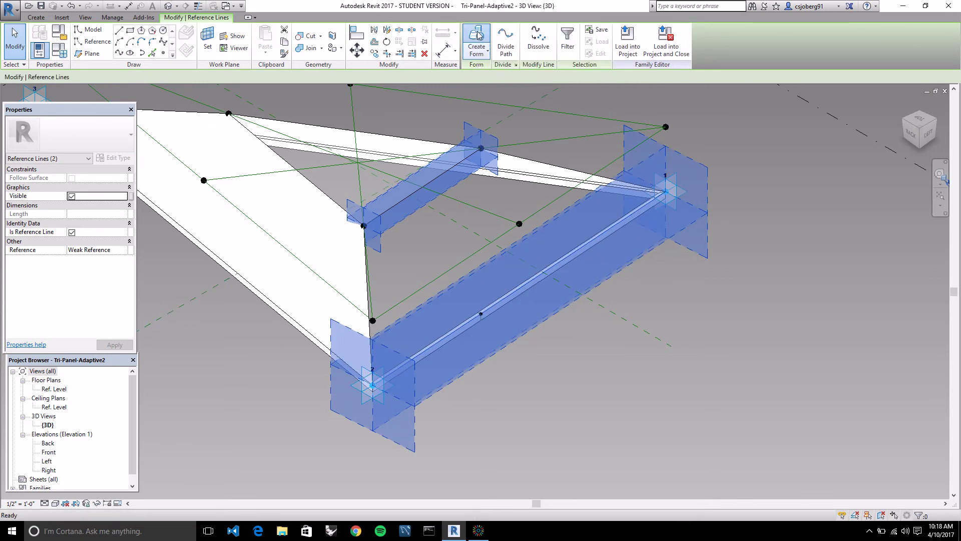
{"action": "left_click", "coordinate": [261, 499]}
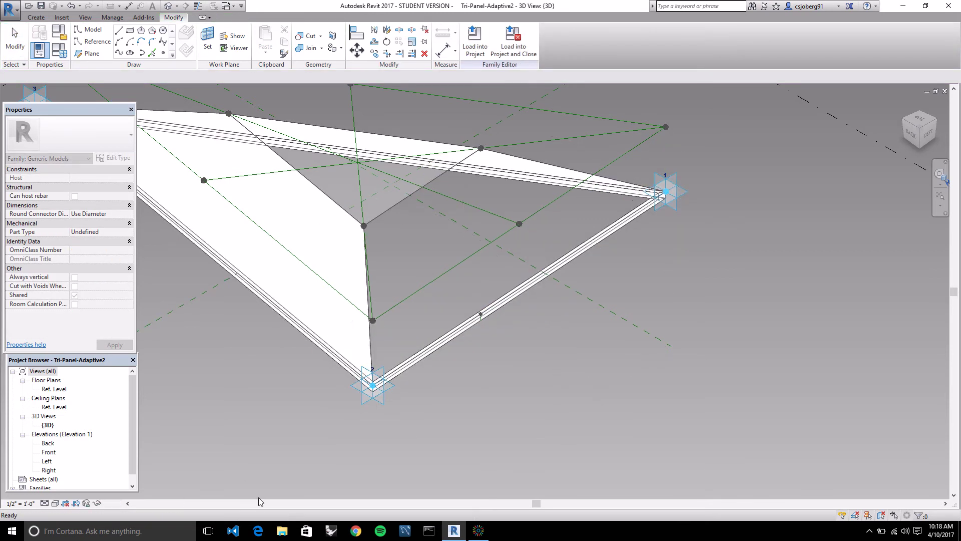
{"action": "scroll", "coordinate": [615, 334], "scroll_direction": "down", "scroll_amount": 3}
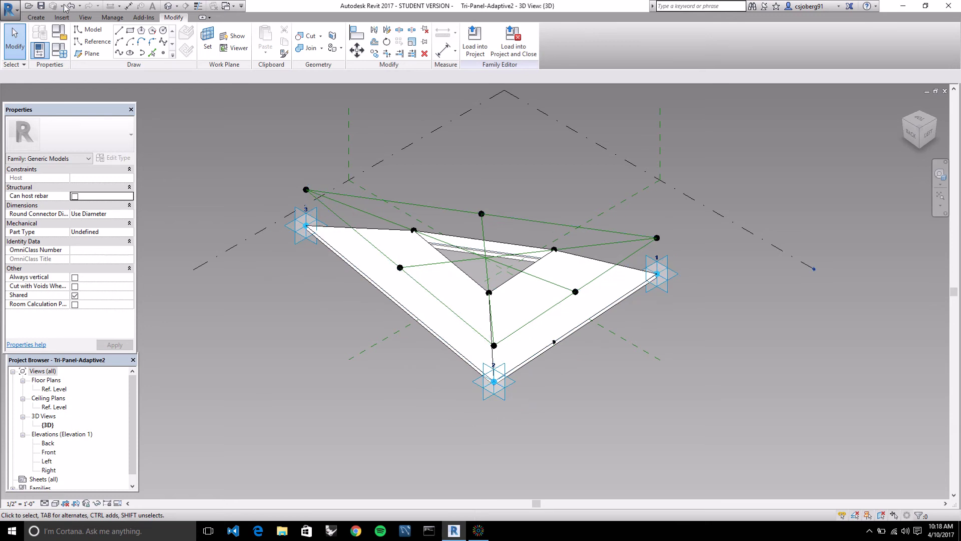
- Save the panel family and create a new family from the Mass template in the Conceptual Mass folder
{"action": "left_click", "coordinate": [41, 7]}
{"action": "left_click", "coordinate": [15, 16]}
{"action": "mouse_move", "coordinate": [60, 53]}
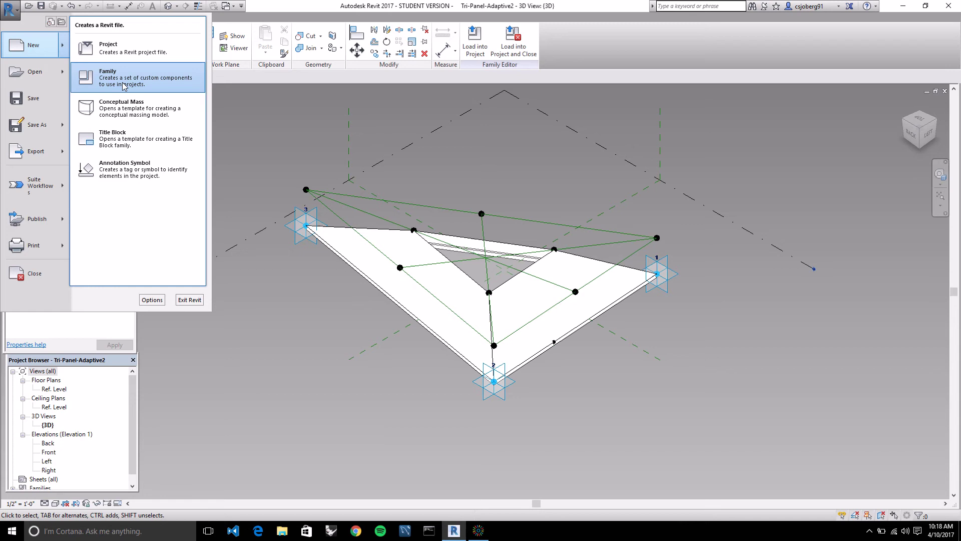
{"action": "left_click", "coordinate": [123, 85]}
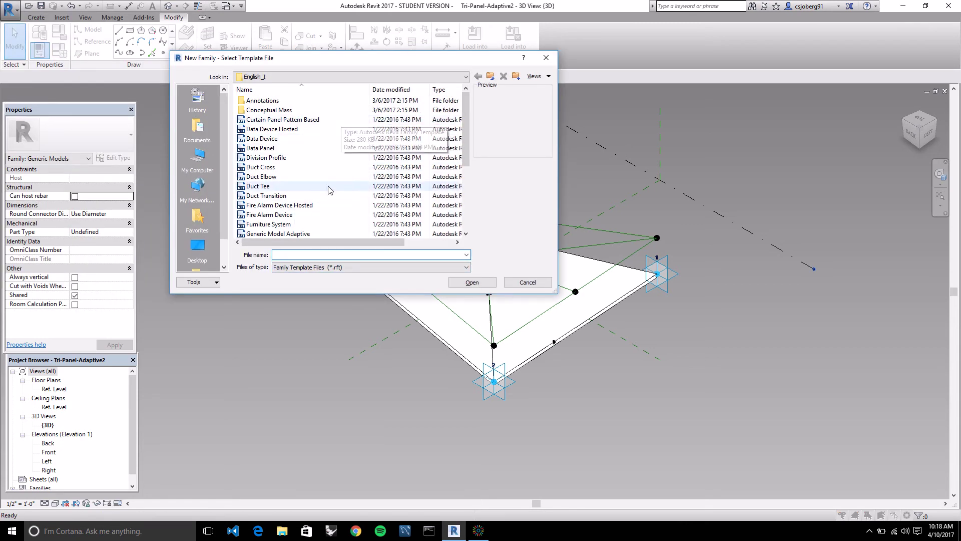
{"action": "double_click", "coordinate": [268, 110]}
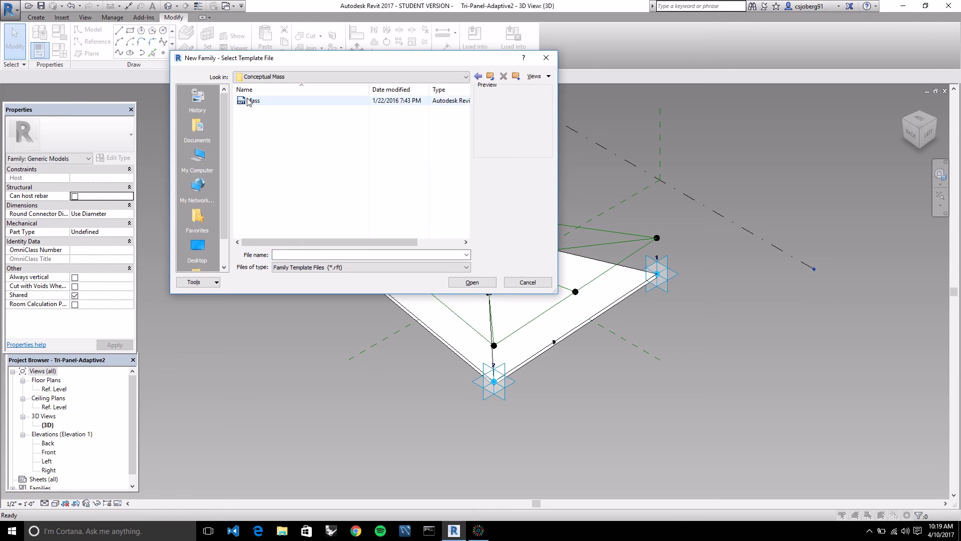
{"action": "left_click", "coordinate": [255, 101]}
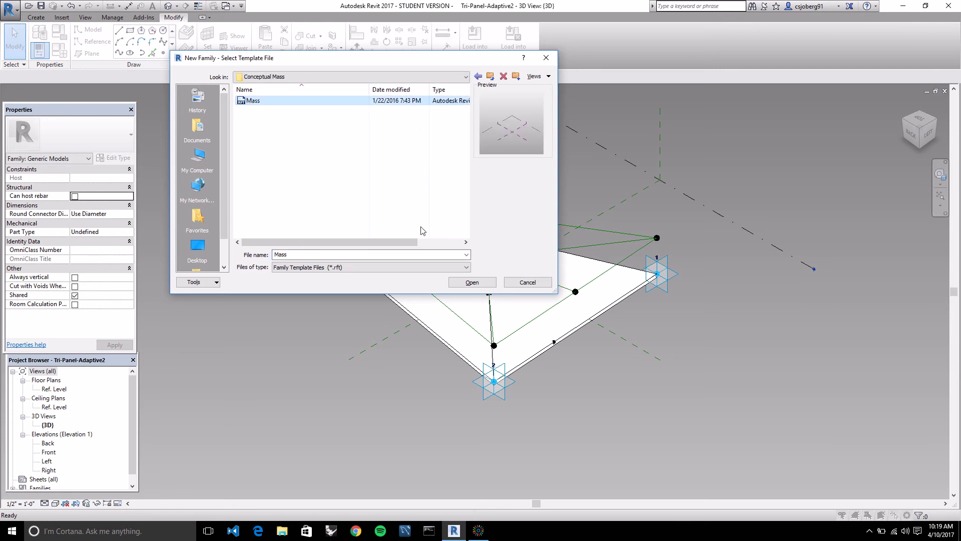
{"action": "left_click", "coordinate": [472, 283]}
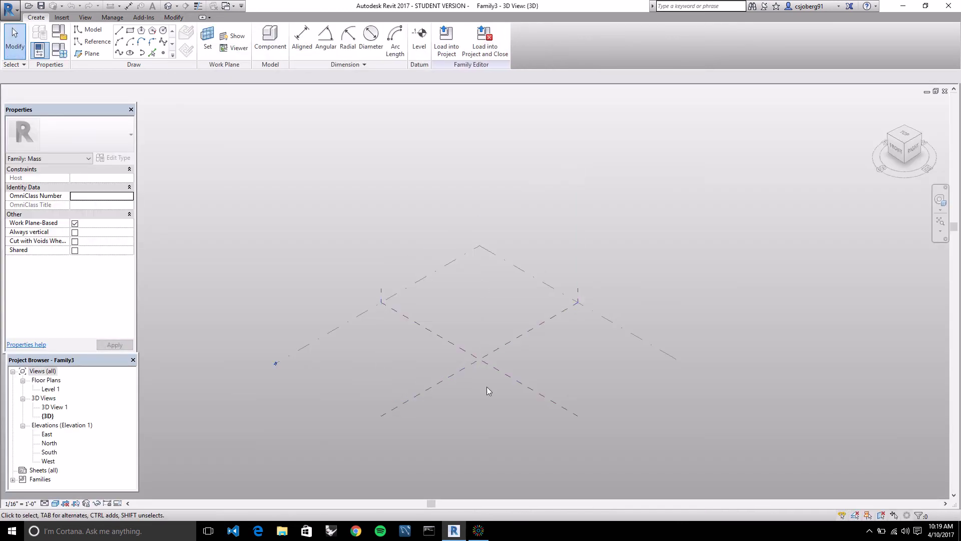
{"action": "scroll", "coordinate": [488, 396], "scroll_direction": "up", "scroll_amount": 3}
{"action": "scroll", "coordinate": [488, 392], "scroll_direction": "down", "scroll_amount": 3}
{"action": "left_click", "coordinate": [488, 531]}
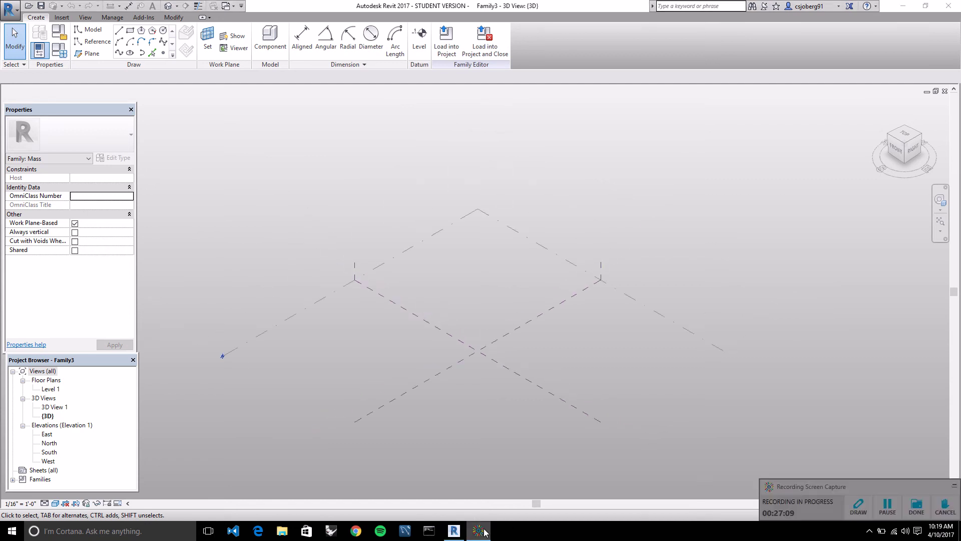
{"action": "left_click", "coordinate": [896, 510]}
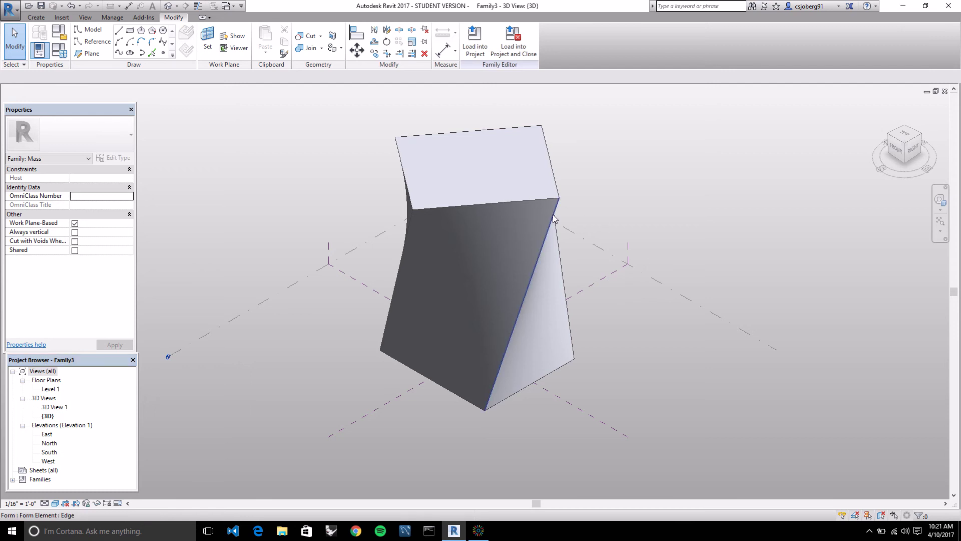
- Divide the twisted front face of the mass form into a UV grid using Divide Surface
{"action": "key", "text": "Tab"}
{"action": "left_click", "coordinate": [553, 219]}
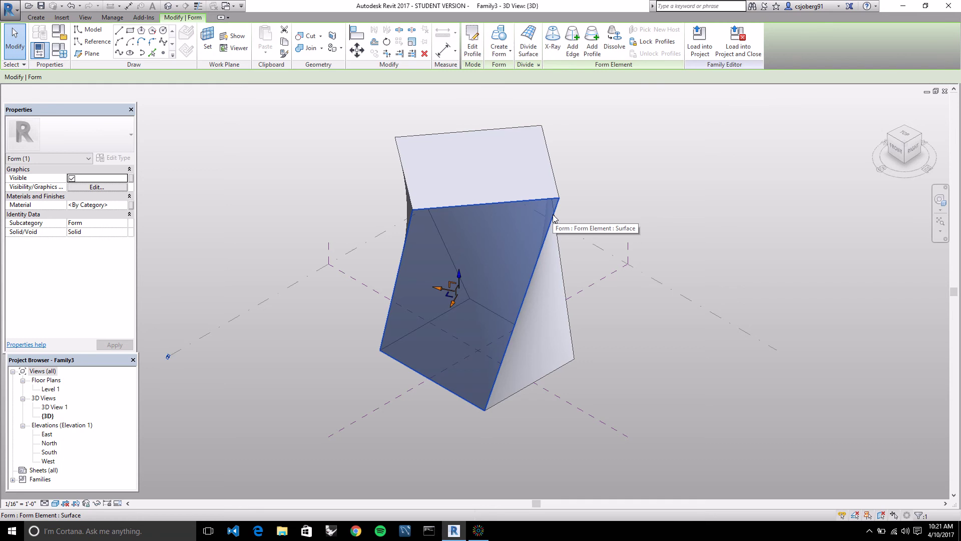
{"action": "left_click", "coordinate": [529, 36]}
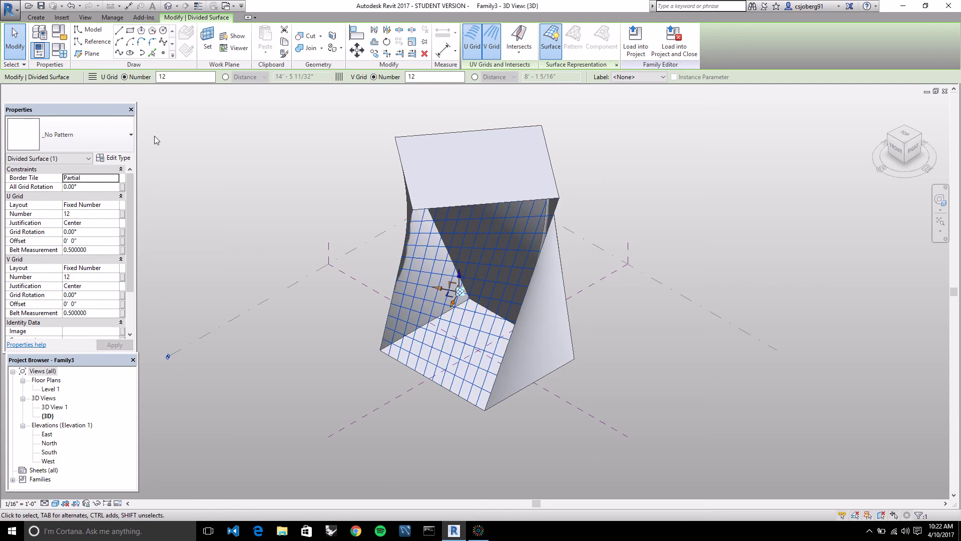
- Apply the Triangle (flat) pattern to the divided front surface and deselect it
{"action": "left_click", "coordinate": [126, 133]}
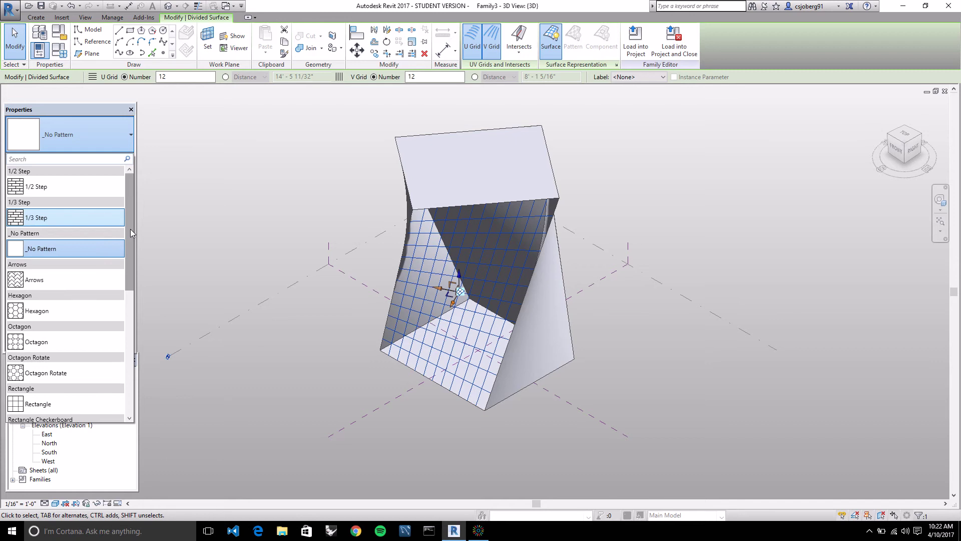
{"action": "left_click_drag", "start_coordinate": [130, 229], "coordinate": [128, 343]}
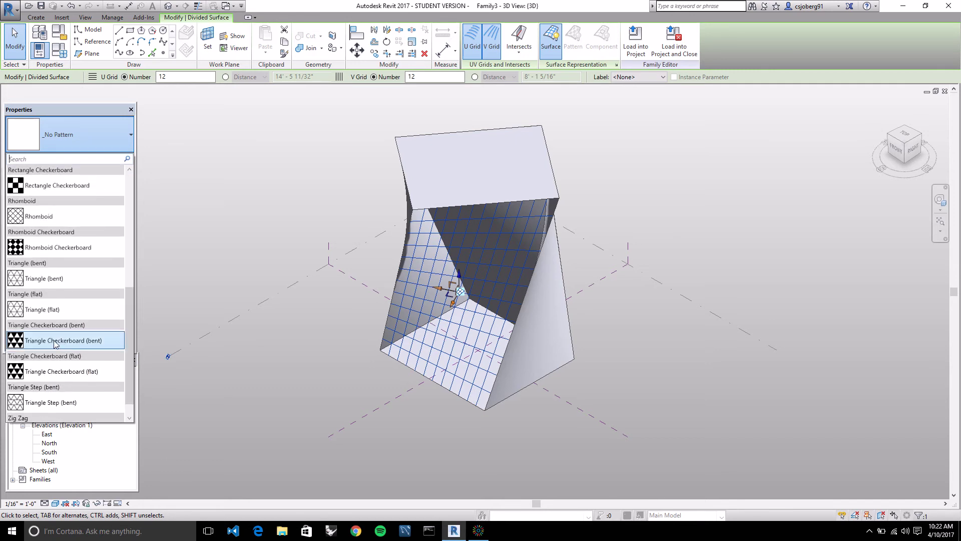
{"action": "mouse_move", "coordinate": [48, 342]}
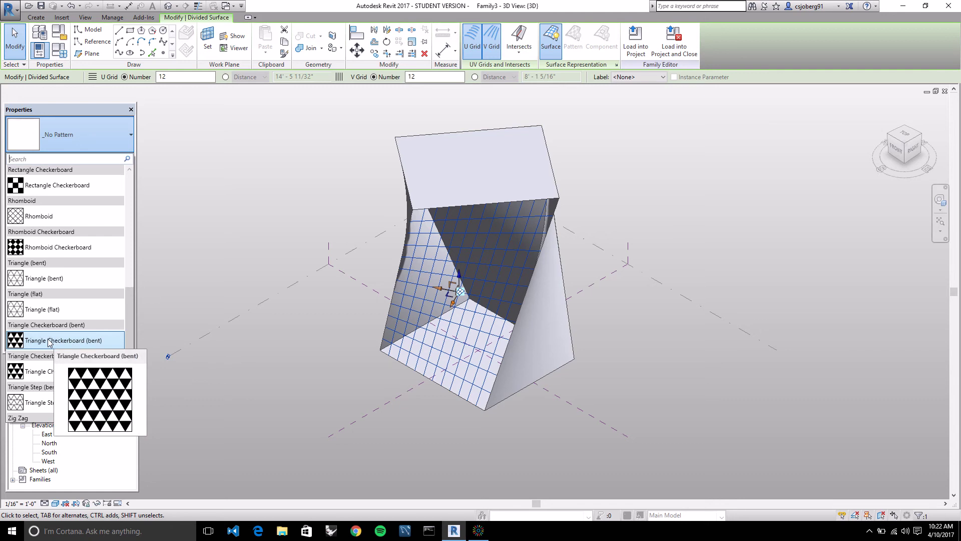
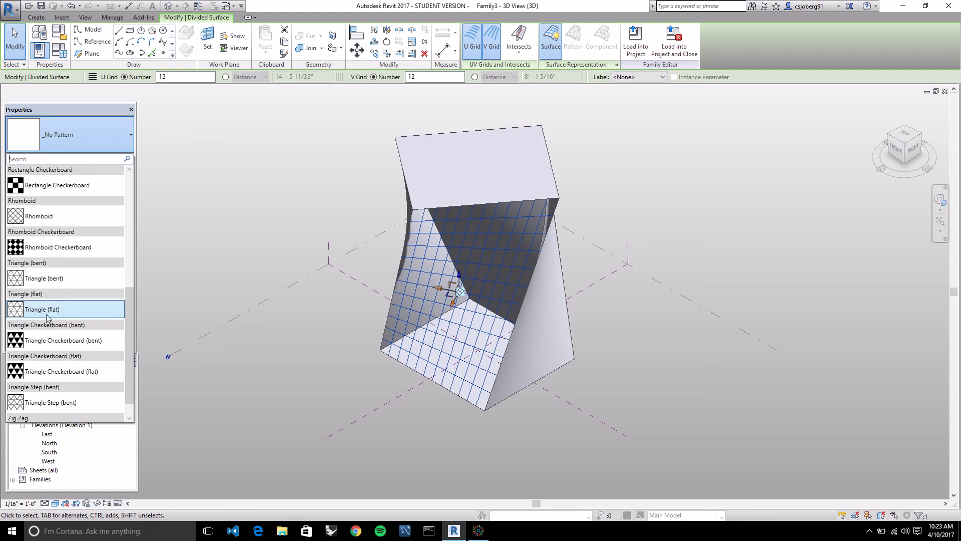
{"action": "mouse_move", "coordinate": [52, 311]}
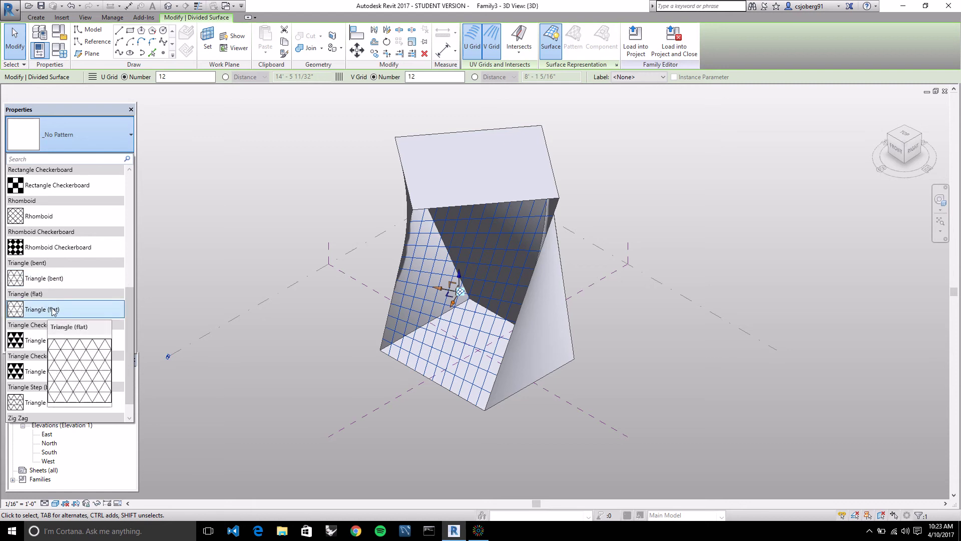
{"action": "left_click", "coordinate": [53, 311]}
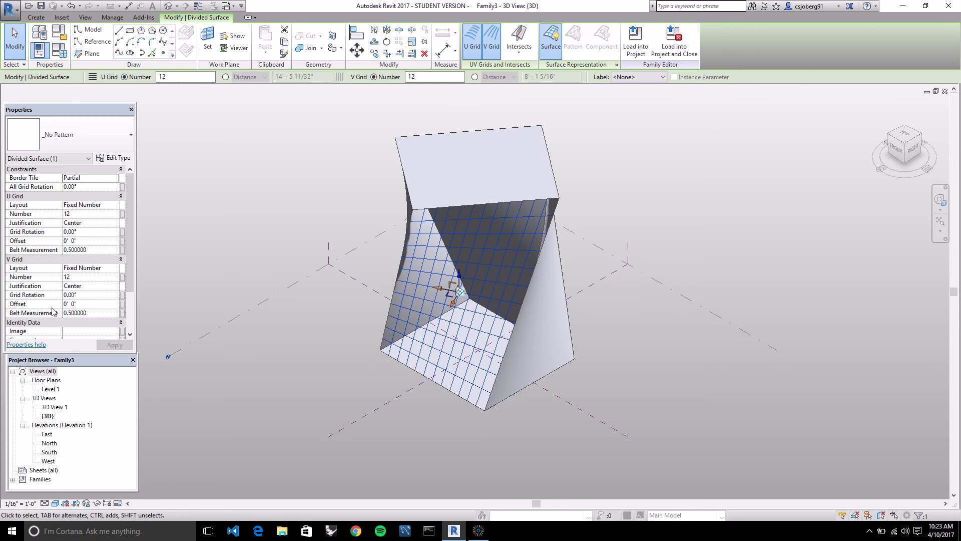
{"action": "left_click", "coordinate": [618, 305]}
{"action": "scroll", "coordinate": [559, 260], "scroll_direction": "up", "scroll_amount": 3}
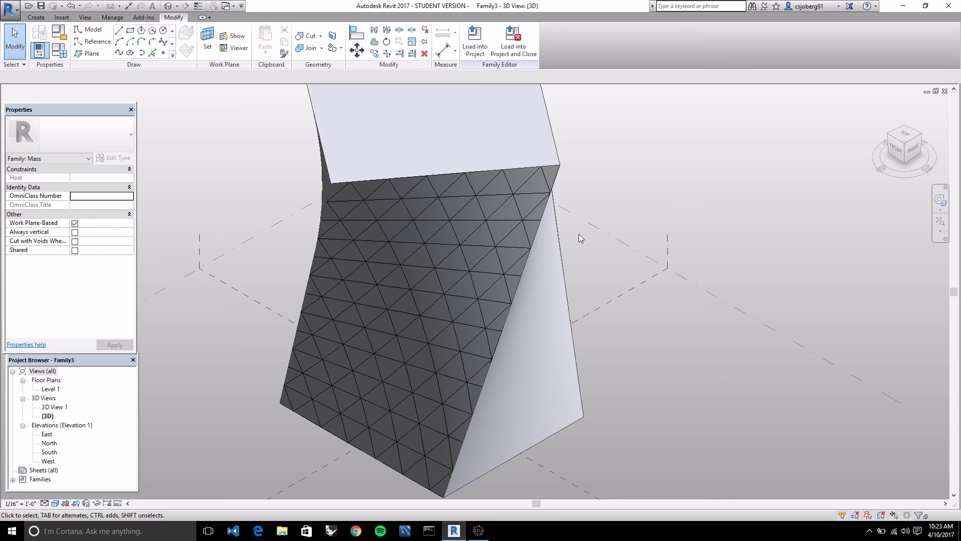
- Review the surface representation settings of the divided front surface, covering its surface, pattern and component display options
{"action": "left_click", "coordinate": [509, 277]}
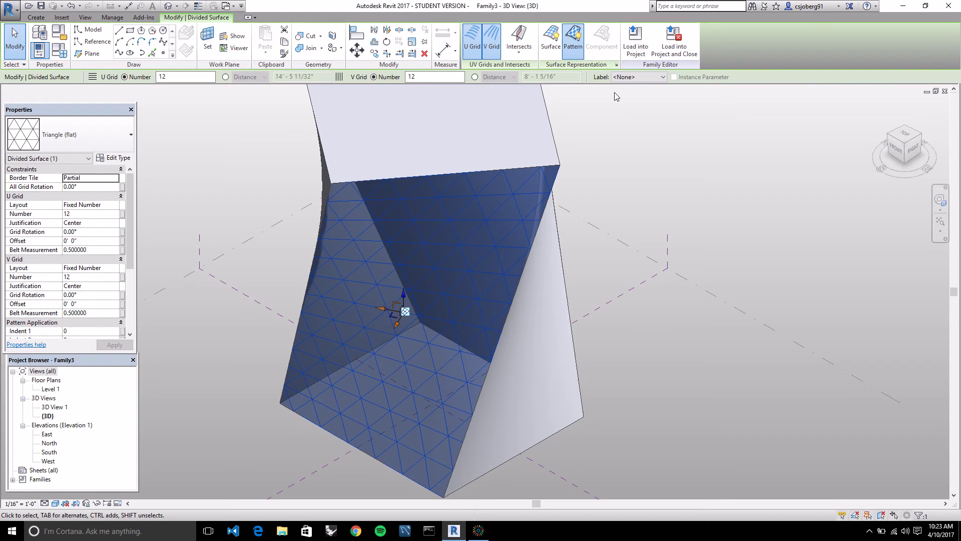
{"action": "left_click", "coordinate": [559, 54]}
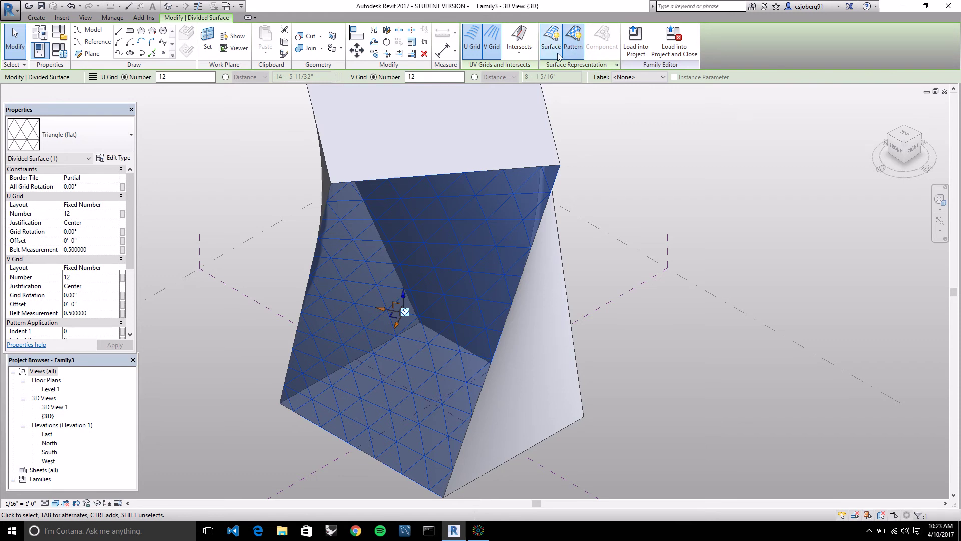
{"action": "left_click", "coordinate": [617, 65]}
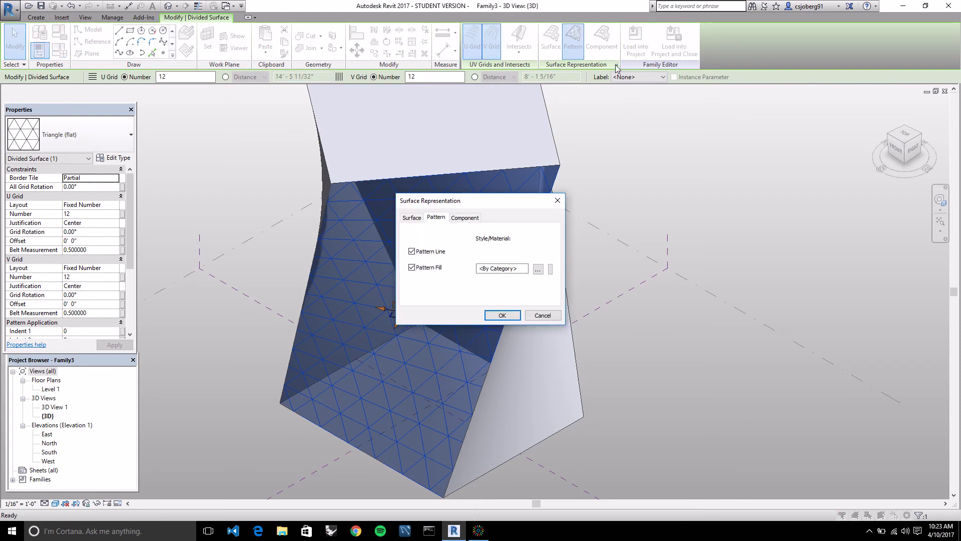
{"action": "left_click", "coordinate": [463, 219]}
{"action": "left_click", "coordinate": [413, 219]}
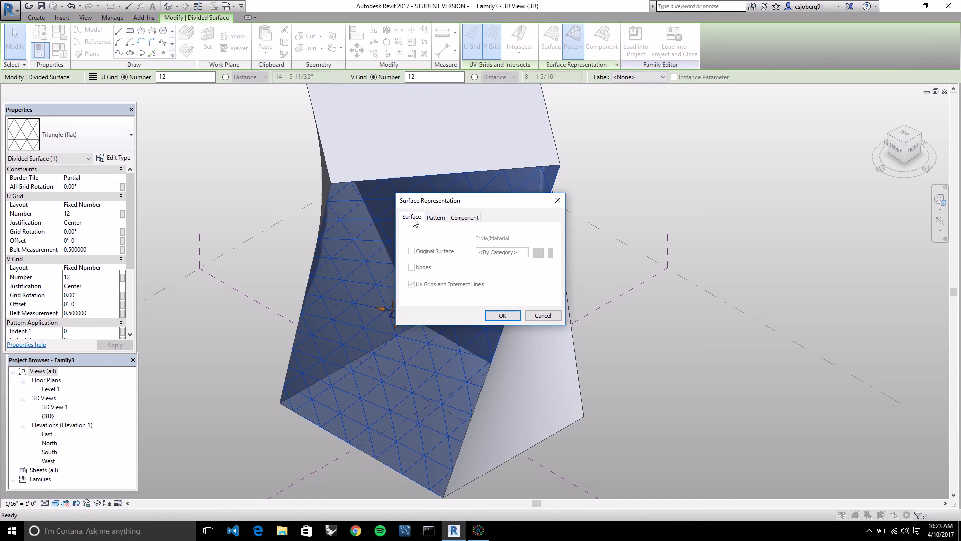
{"action": "left_click", "coordinate": [558, 200]}
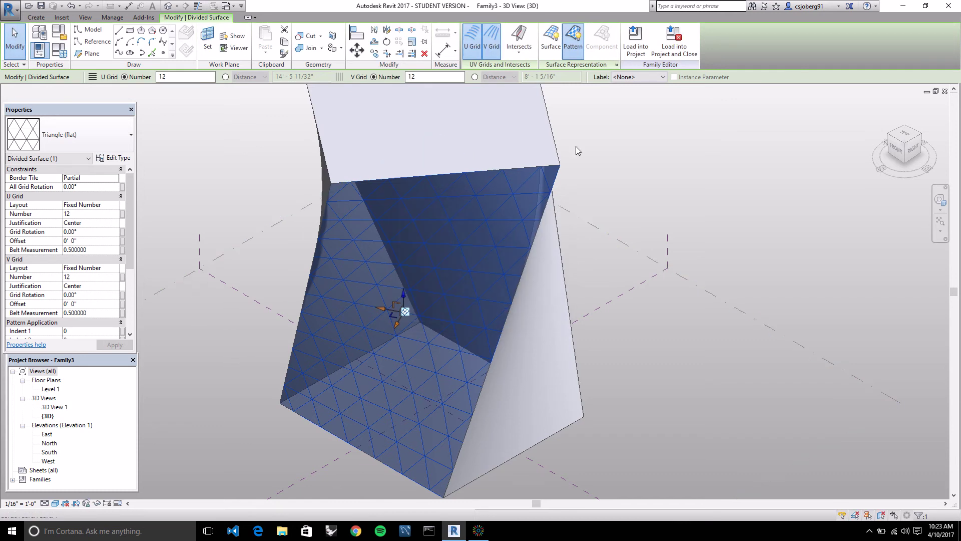
- Turn on the surface grid display and turn off the pattern display for the divided front surface
{"action": "left_click", "coordinate": [550, 42]}
{"action": "left_click", "coordinate": [549, 42]}
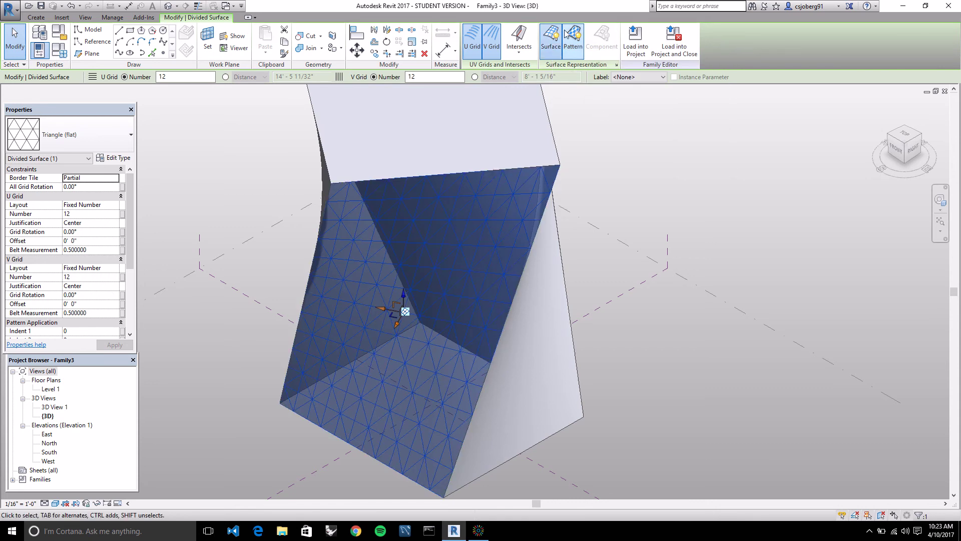
{"action": "left_click", "coordinate": [575, 50]}
{"action": "left_click", "coordinate": [551, 43]}
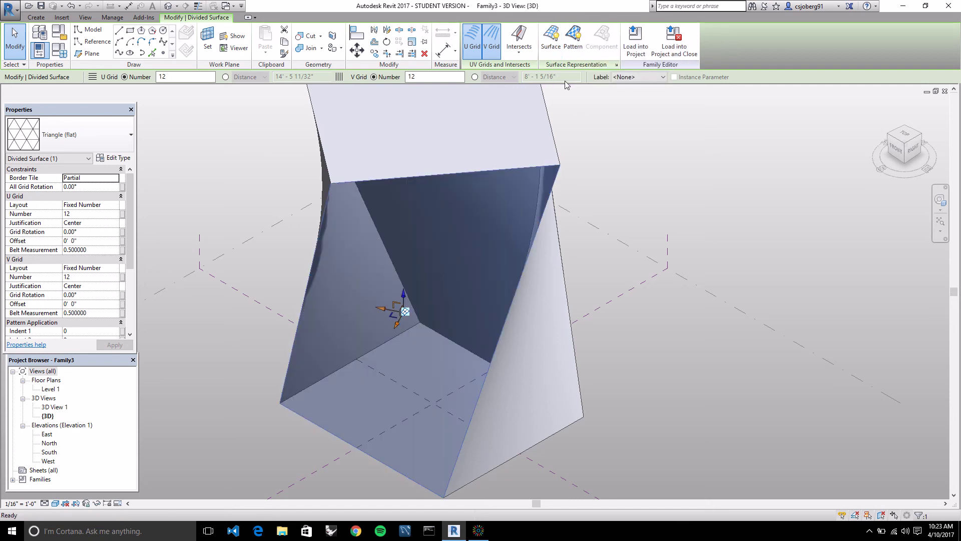
{"action": "left_click", "coordinate": [551, 40]}
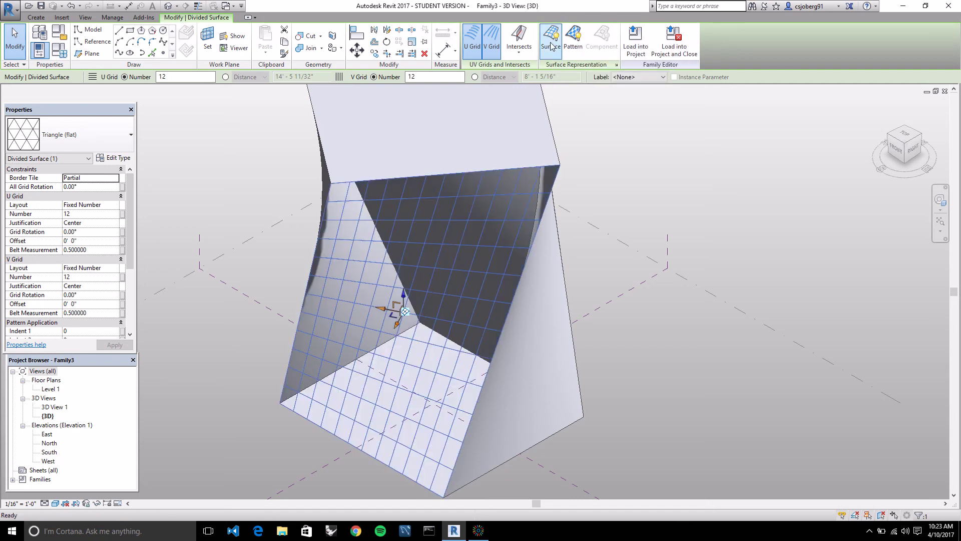
- Set the divided surface's representation to show nodes and hide the UV grids and intersect lines
{"action": "left_click", "coordinate": [617, 65]}
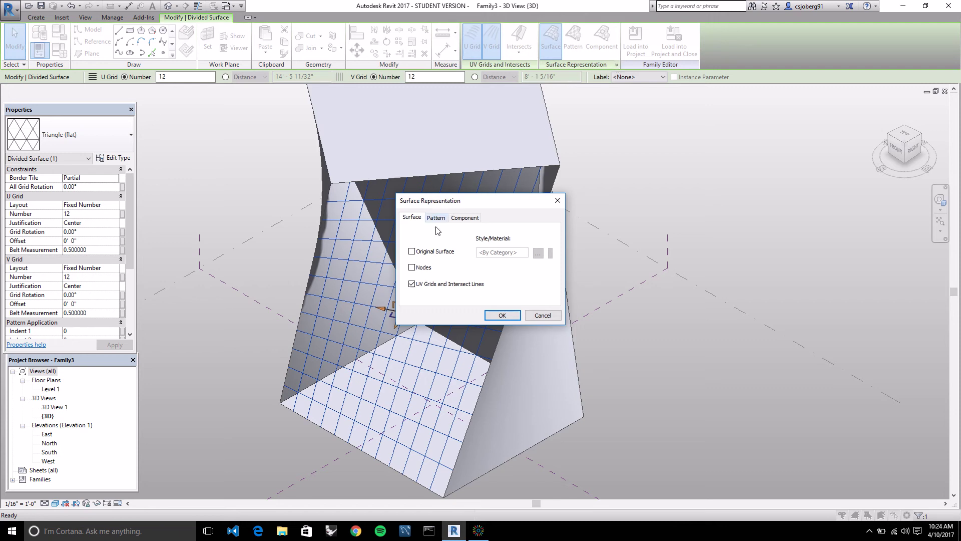
{"action": "left_click", "coordinate": [412, 268]}
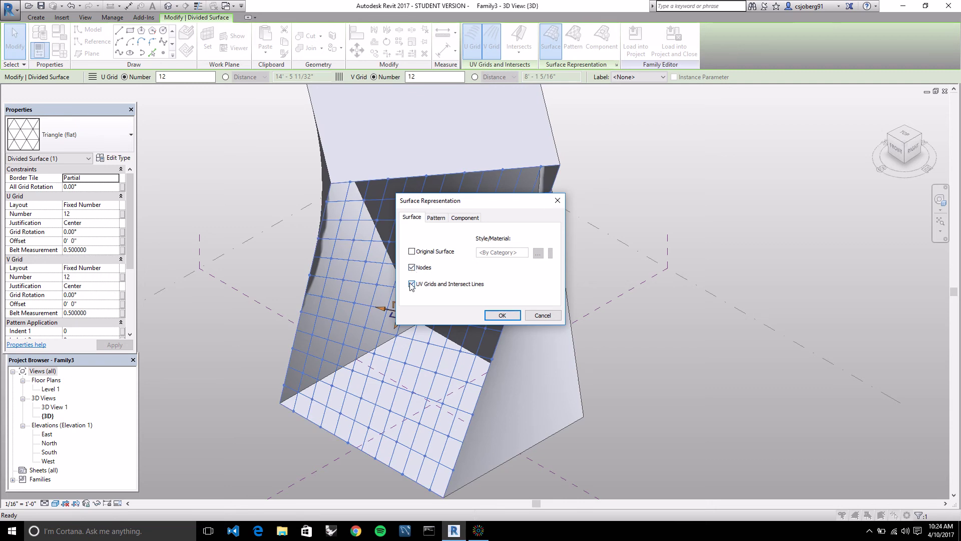
{"action": "left_click", "coordinate": [412, 284]}
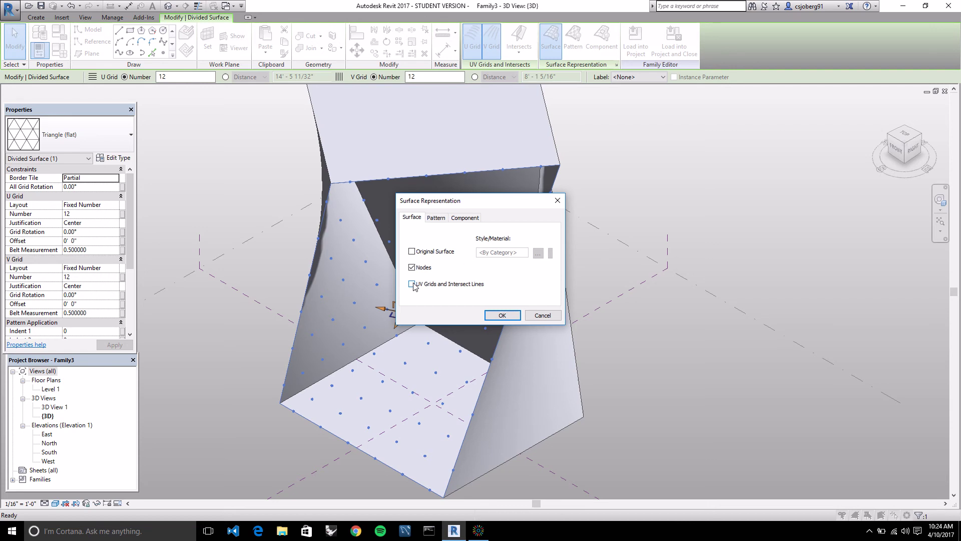
{"action": "left_click", "coordinate": [412, 284]}
{"action": "left_click", "coordinate": [412, 284]}
{"action": "left_click", "coordinate": [503, 315]}
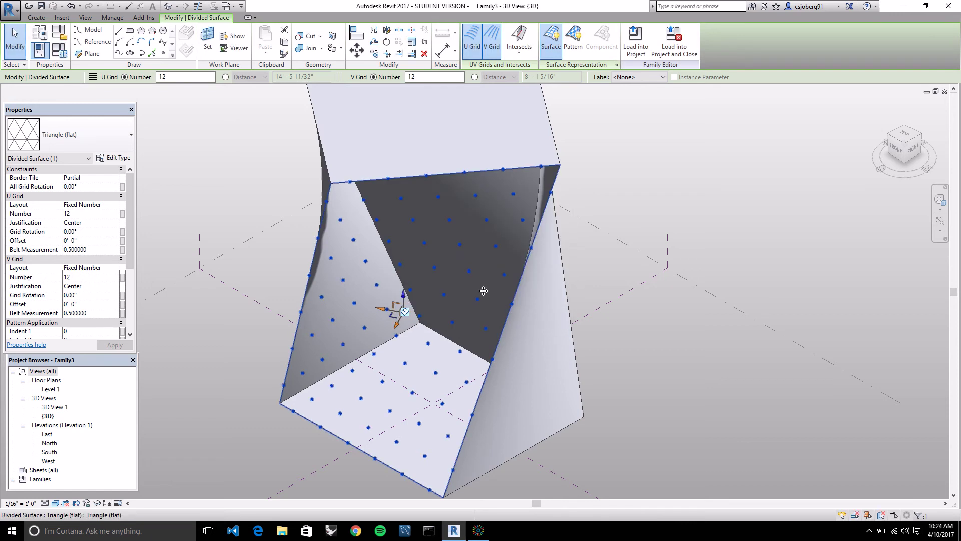
- Examine the divided surface's nodes and the pattern types available for it, leaving Triangle (flat) selected
{"action": "scroll", "coordinate": [291, 203], "scroll_direction": "up", "scroll_amount": 3}
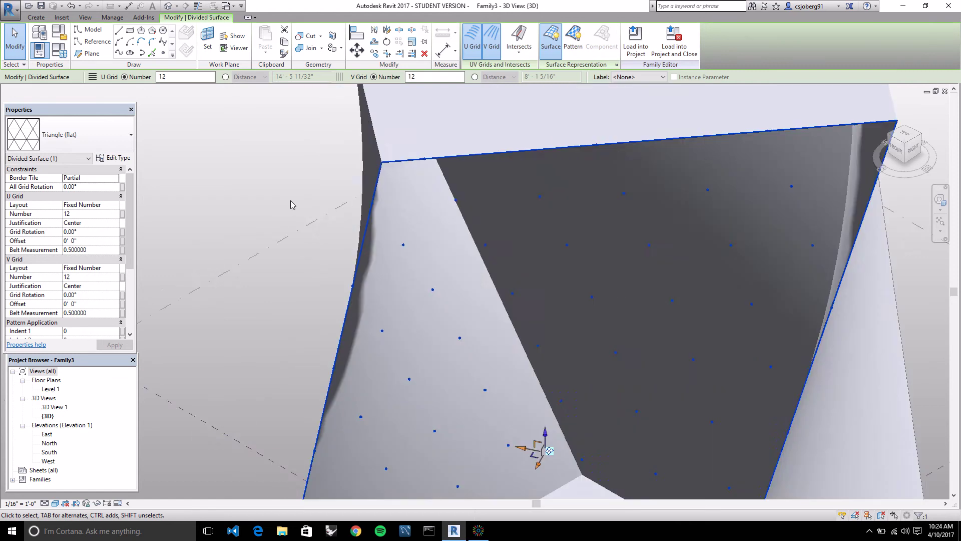
{"action": "scroll", "coordinate": [292, 202], "scroll_direction": "down", "scroll_amount": 2}
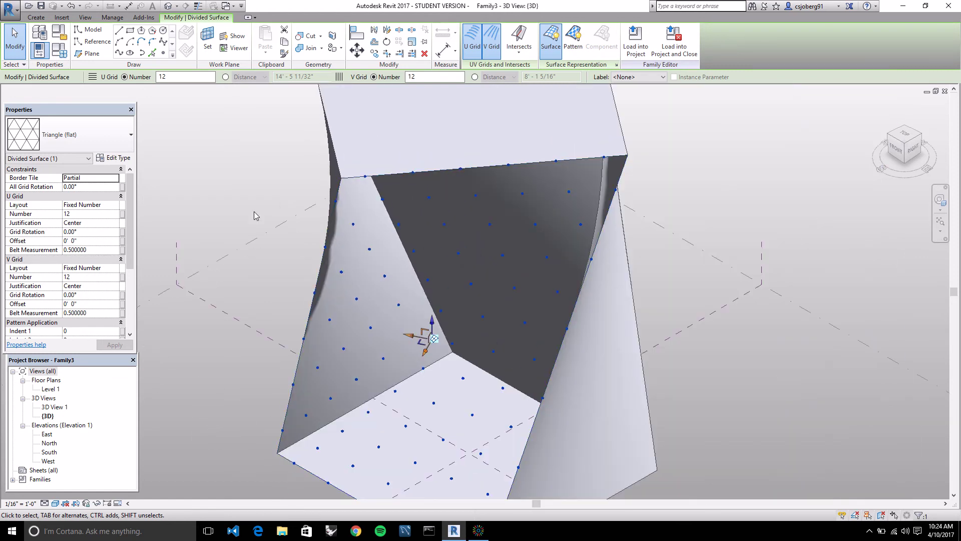
{"action": "left_click", "coordinate": [127, 137]}
{"action": "scroll", "coordinate": [112, 231], "scroll_direction": "up", "scroll_amount": 3}
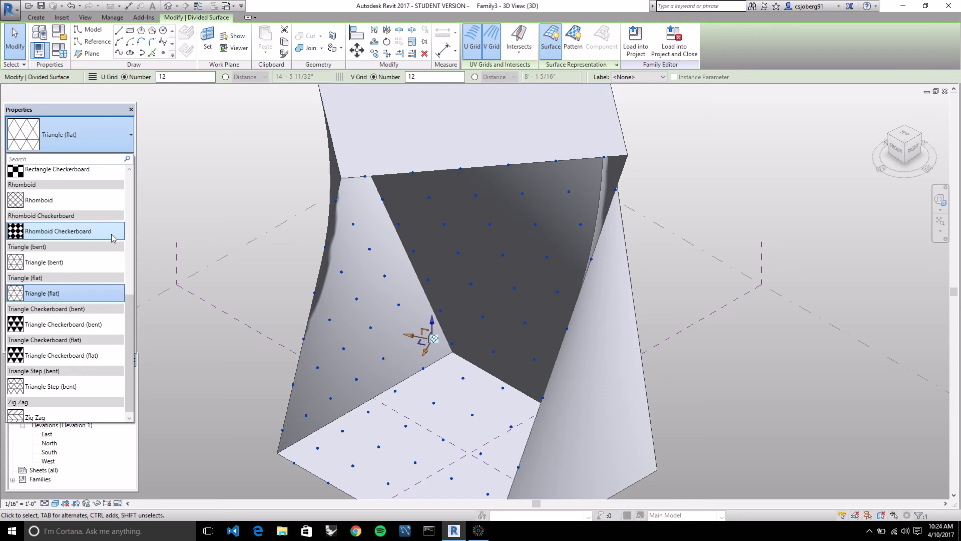
{"action": "scroll", "coordinate": [113, 239], "scroll_direction": "up", "scroll_amount": 4}
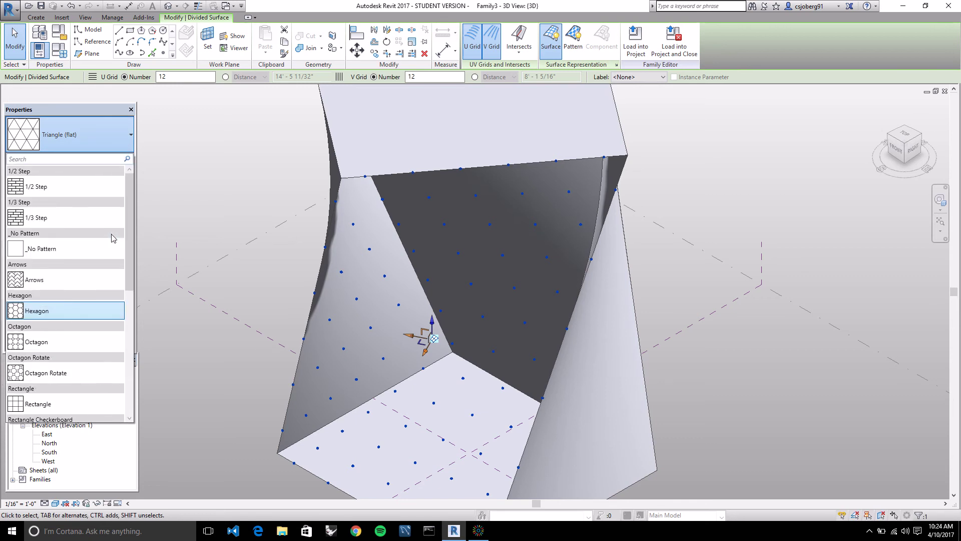
{"action": "scroll", "coordinate": [113, 235], "scroll_direction": "down", "scroll_amount": 3}
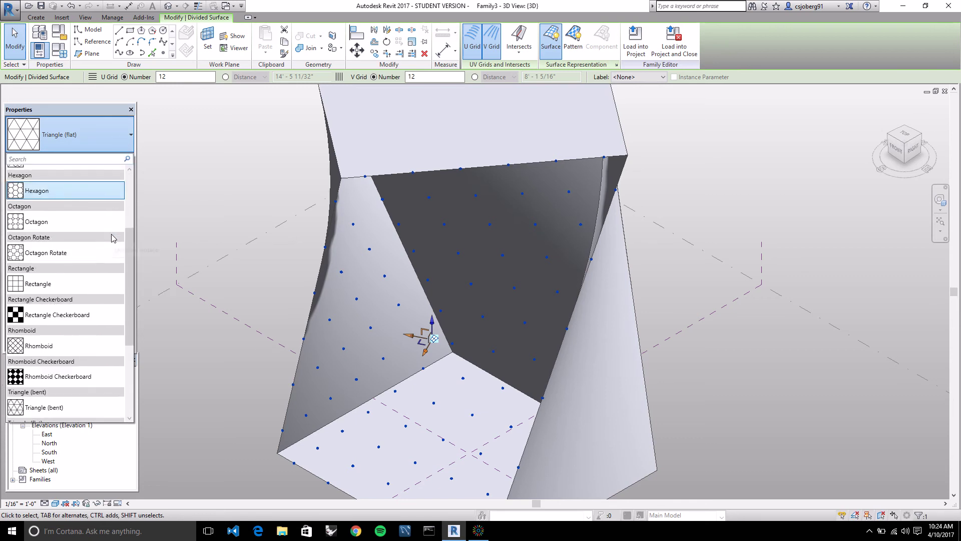
{"action": "scroll", "coordinate": [82, 348], "scroll_direction": "down", "scroll_amount": 5}
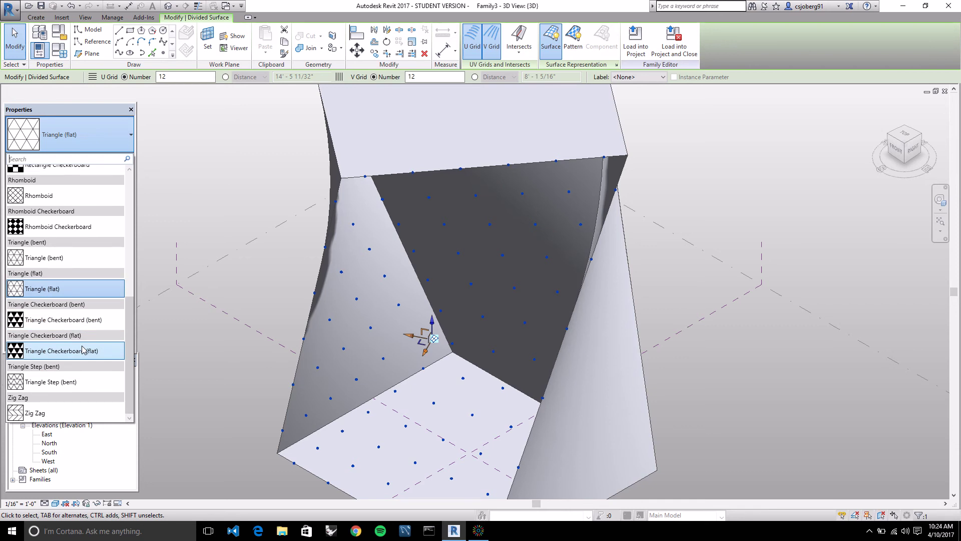
{"action": "scroll", "coordinate": [84, 349], "scroll_direction": "up", "scroll_amount": 3}
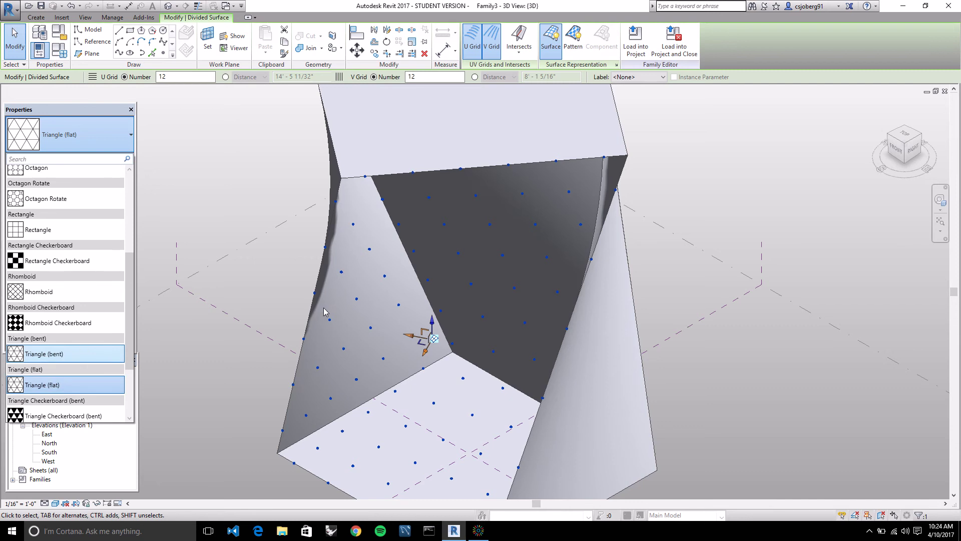
{"action": "left_click", "coordinate": [686, 196]}
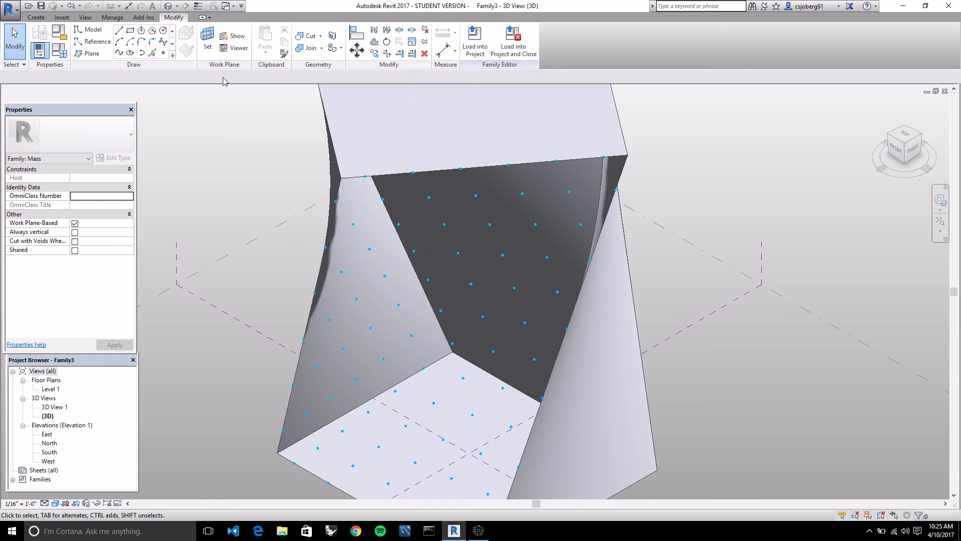
- Switch to the Tri-Panel-Adaptive2 family and load it into the Family3 mass for placement on the divided surface's nodes
{"action": "left_click", "coordinate": [226, 6]}
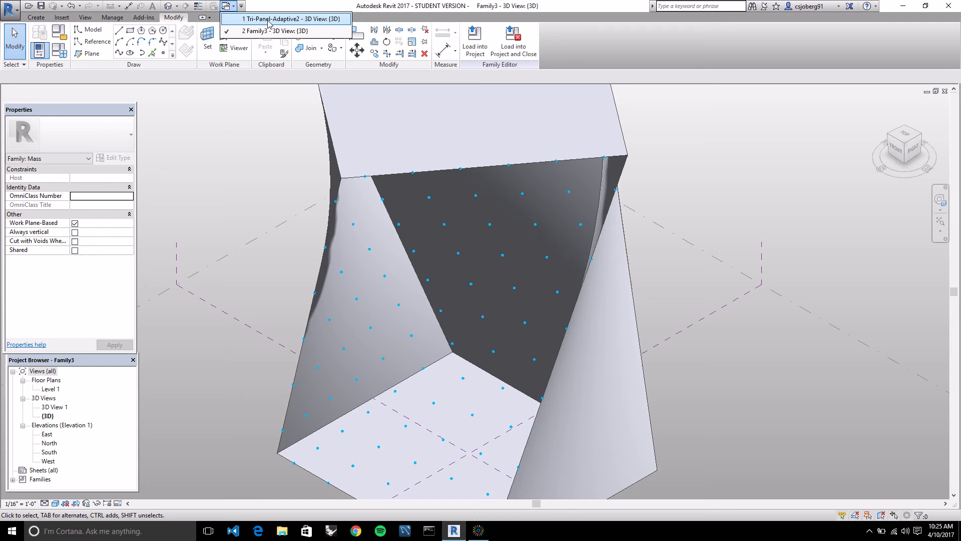
{"action": "left_click", "coordinate": [269, 20]}
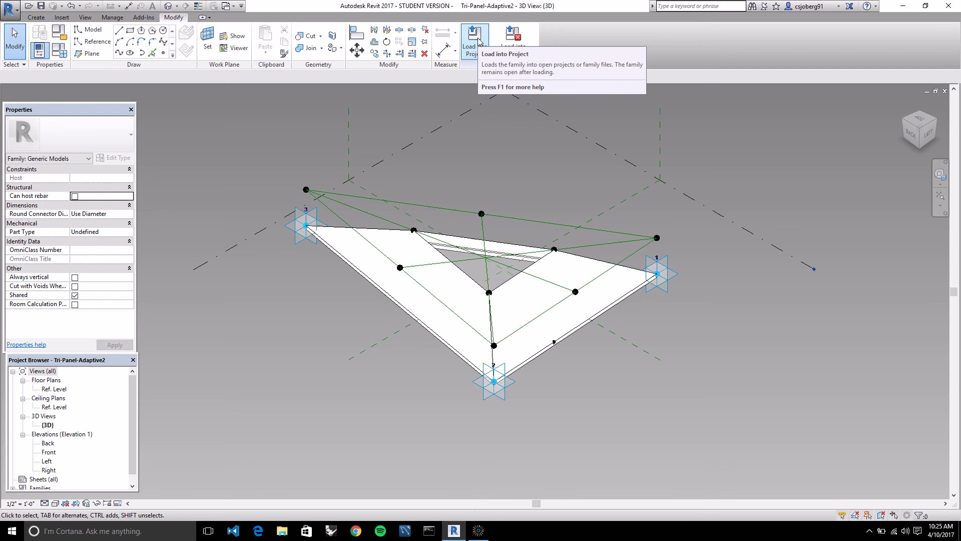
{"action": "left_click", "coordinate": [478, 40]}
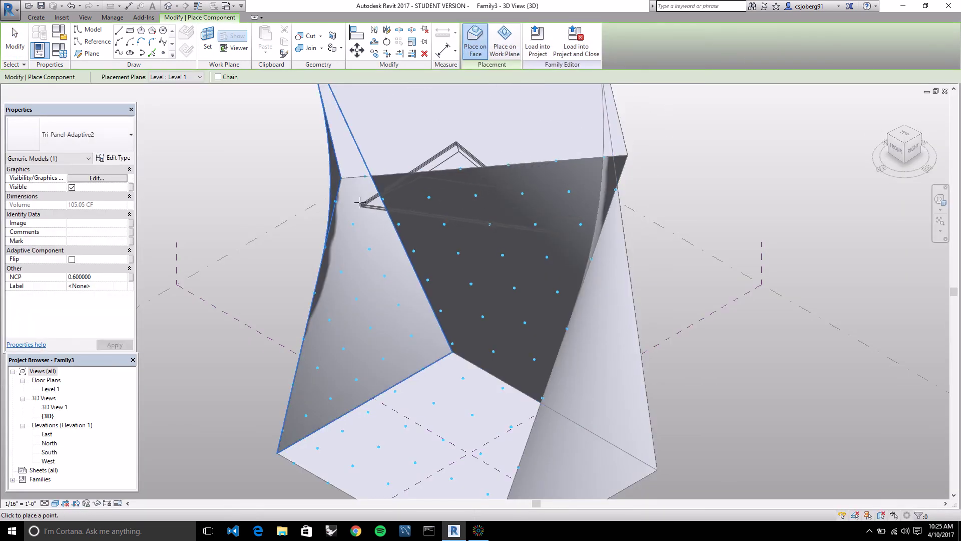
{"action": "scroll", "coordinate": [345, 200], "scroll_direction": "up", "scroll_amount": 2}
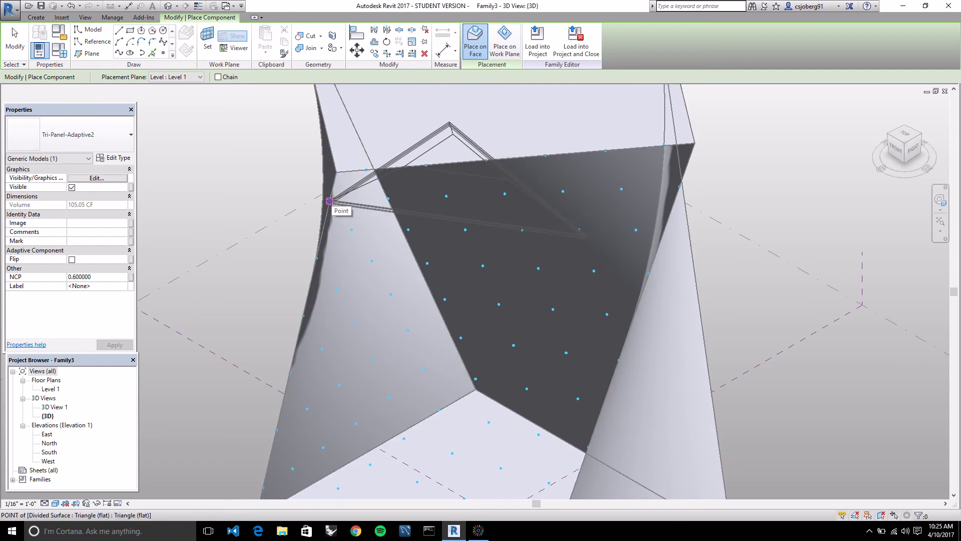
- Place a Tri-Panel-Adaptive2 panel on three neighbouring nodes at the divided surface's upper-left corner, with its apex on the top-edge node
{"action": "left_click", "coordinate": [329, 201]}
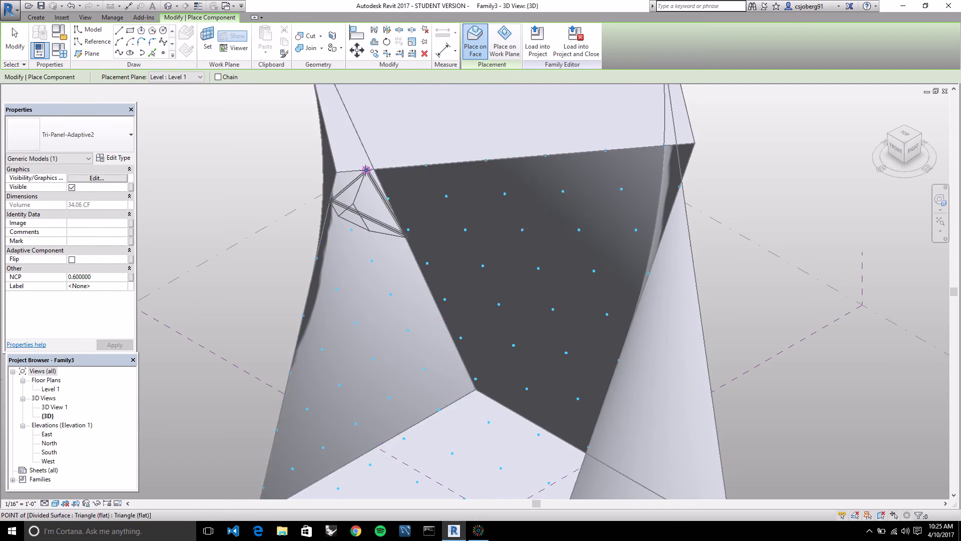
{"action": "left_click", "coordinate": [366, 170]}
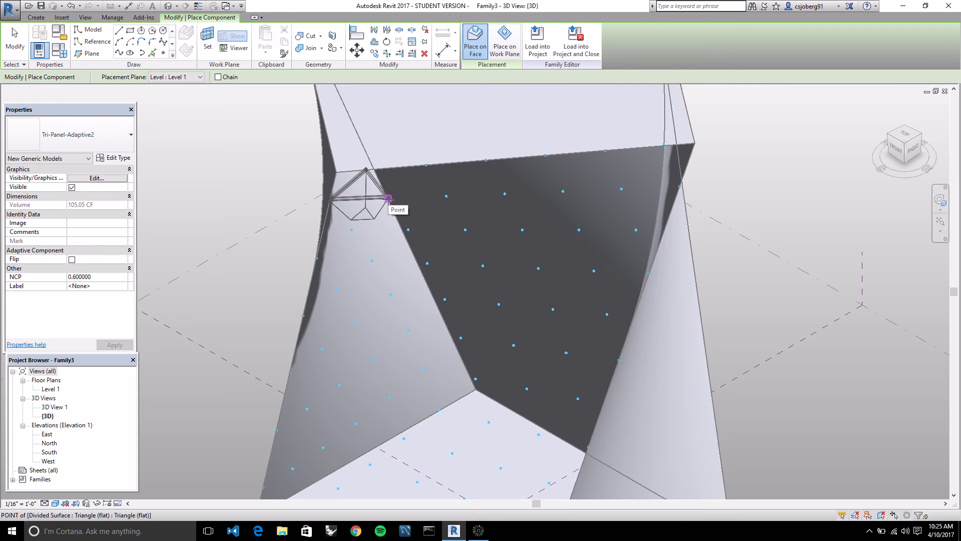
{"action": "left_click", "coordinate": [389, 199]}
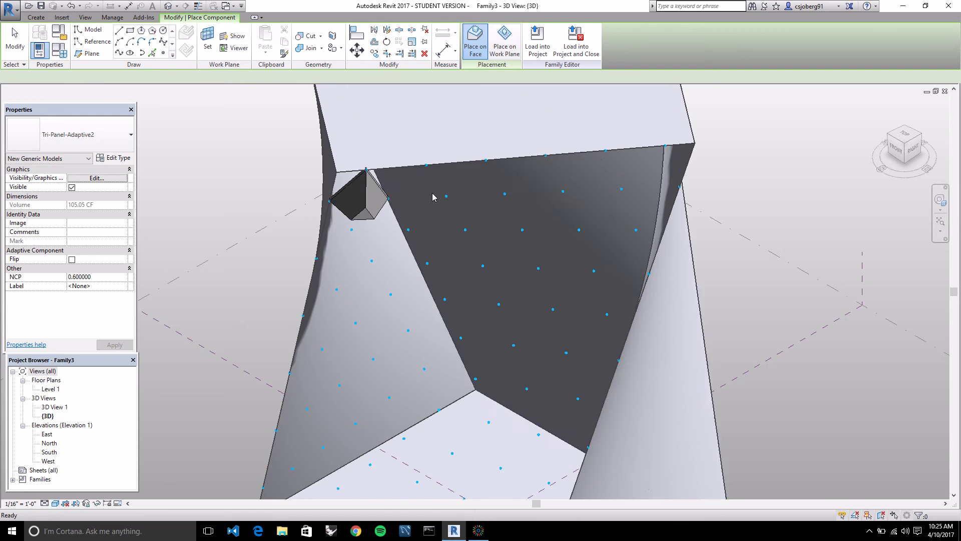
{"action": "key", "text": "Escape"}
{"action": "key", "text": "Escape"}
- Examine the placed adaptive panel close up and from the mass's side and front-right corner to check how it projects from the surface
{"action": "scroll", "coordinate": [345, 193], "scroll_direction": "up", "scroll_amount": 5}
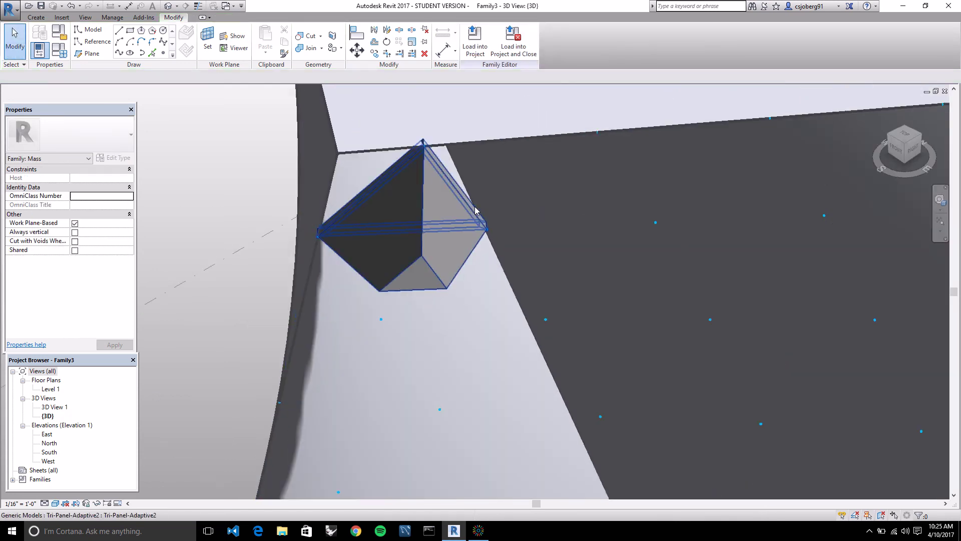
{"action": "scroll", "coordinate": [481, 198], "scroll_direction": "down", "scroll_amount": 4}
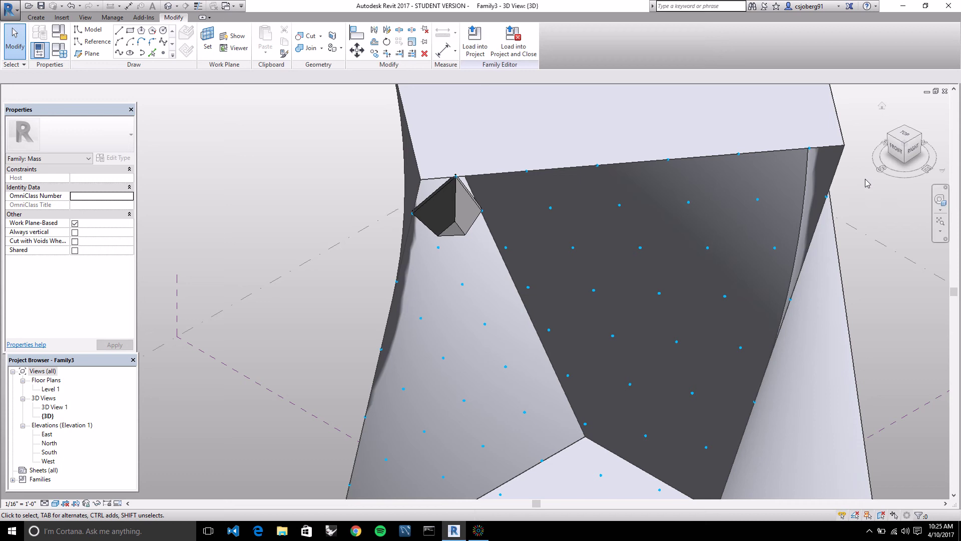
{"action": "left_click", "coordinate": [889, 140]}
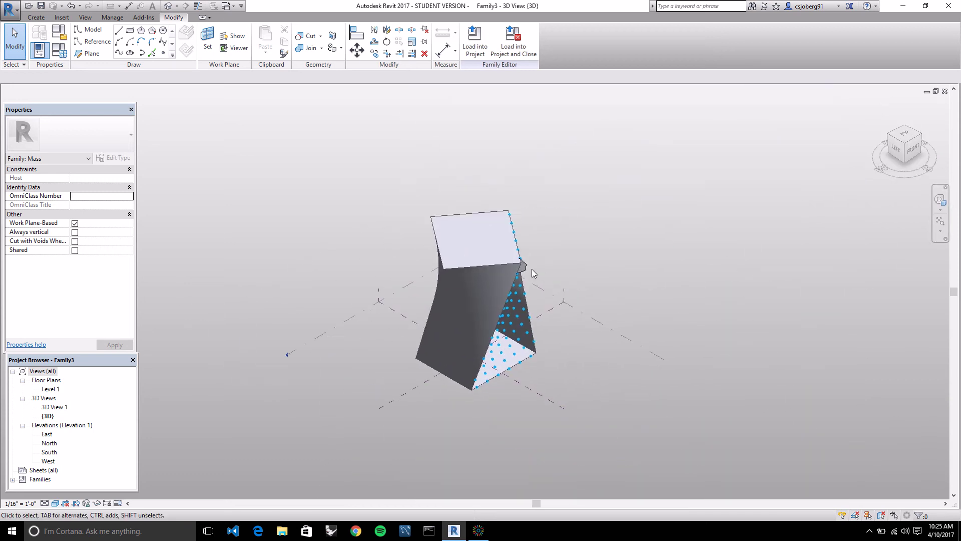
{"action": "scroll", "coordinate": [533, 273], "scroll_direction": "up", "scroll_amount": 5}
{"action": "scroll", "coordinate": [531, 269], "scroll_direction": "down", "scroll_amount": 2}
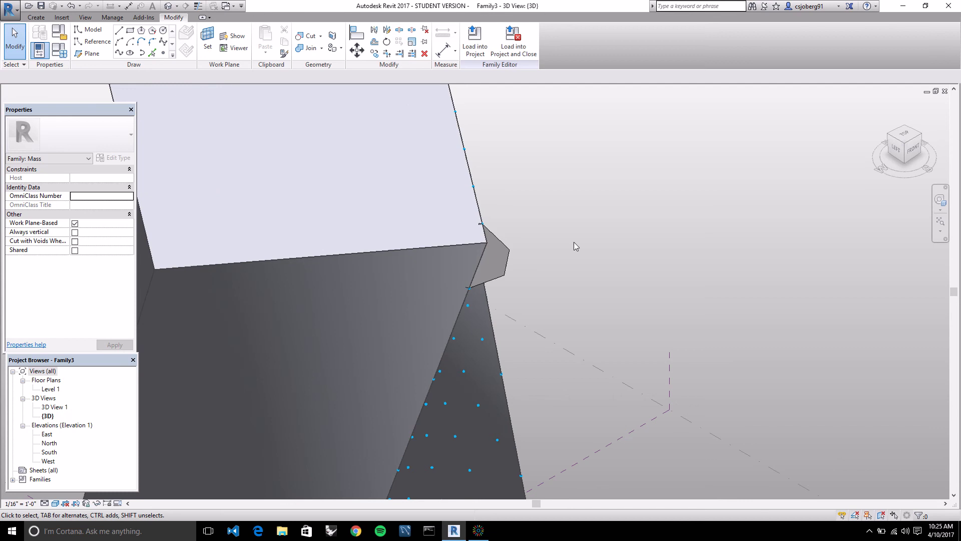
{"action": "left_click_drag", "start_coordinate": [907, 146], "coordinate": [835, 168]}
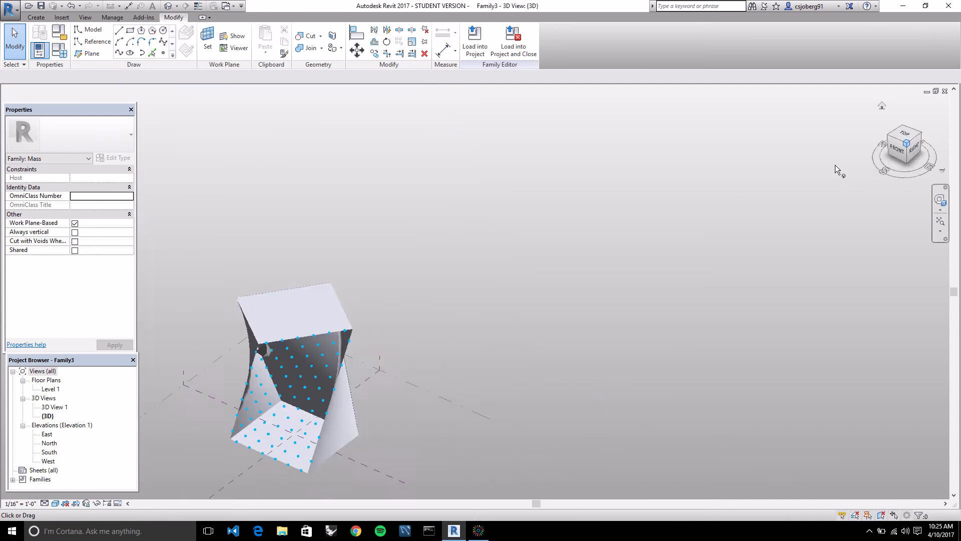
{"action": "scroll", "coordinate": [464, 280], "scroll_direction": "up", "scroll_amount": 3}
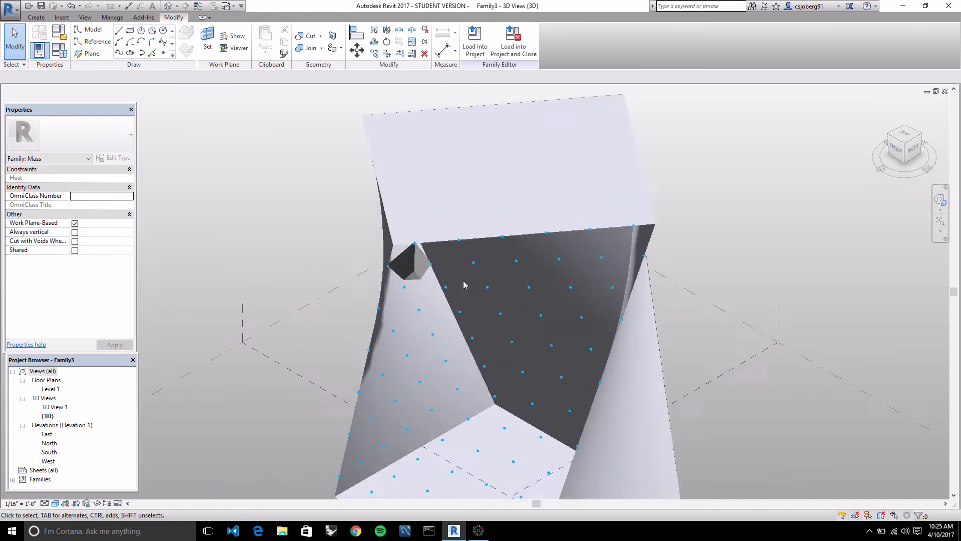
{"action": "scroll", "coordinate": [463, 284], "scroll_direction": "up", "scroll_amount": 2}
{"action": "scroll", "coordinate": [449, 253], "scroll_direction": "down", "scroll_amount": 5}
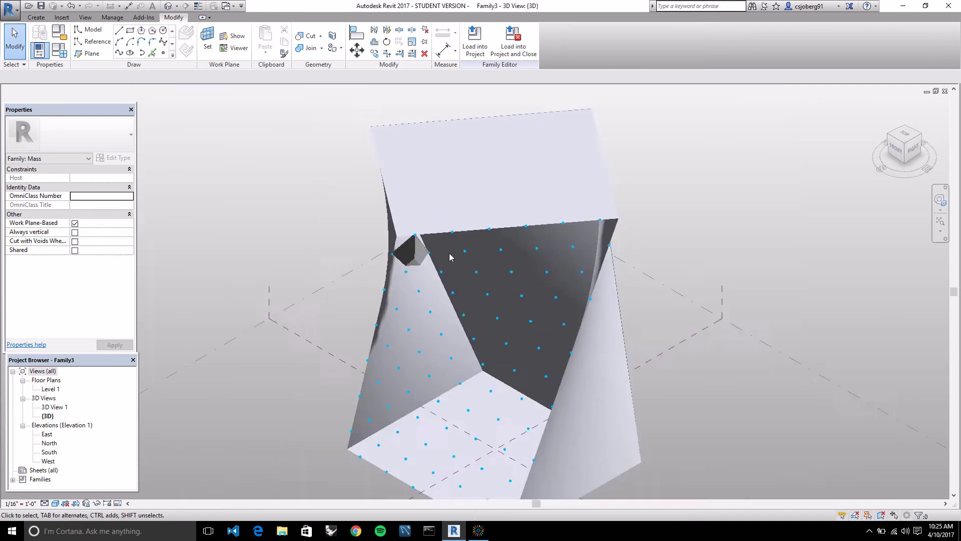
{"action": "scroll", "coordinate": [481, 310], "scroll_direction": "up", "scroll_amount": 4}
{"action": "scroll", "coordinate": [457, 230], "scroll_direction": "up", "scroll_amount": 3}
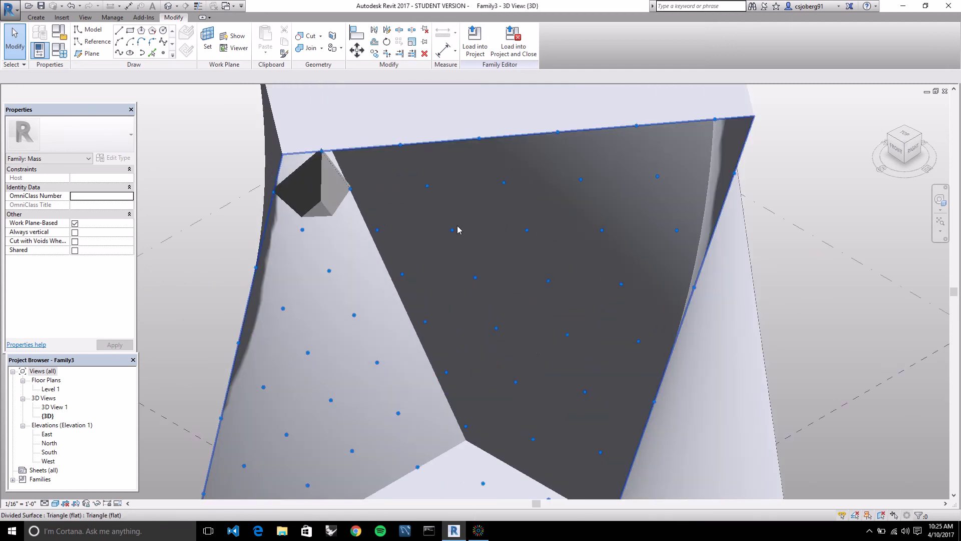
- Repeat the placed Tri-Panel-Adaptive2 panel across all nodes of the divided surface
{"action": "scroll", "coordinate": [457, 230], "scroll_direction": "down", "scroll_amount": 2}
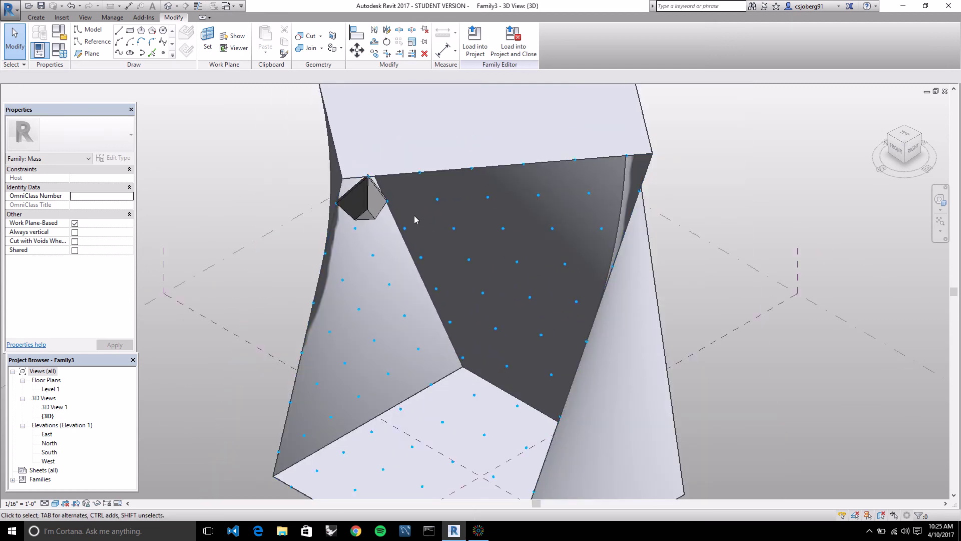
{"action": "left_click", "coordinate": [372, 200]}
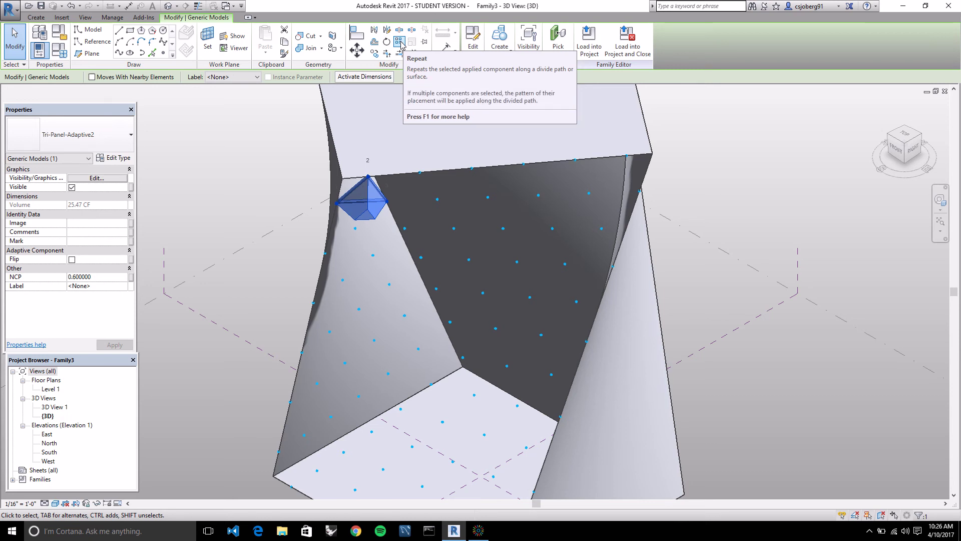
{"action": "left_click", "coordinate": [400, 42]}
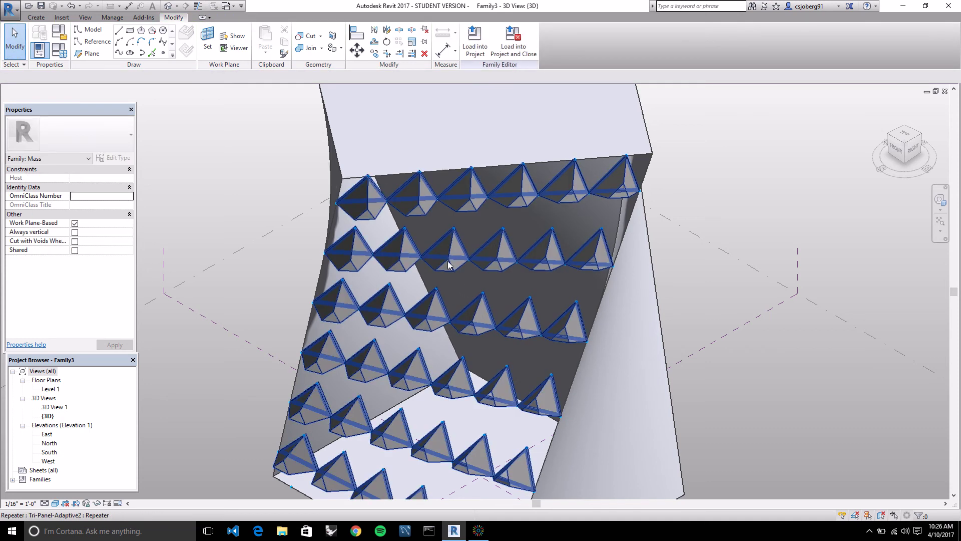
- Examine the rows of repeated panels and the open triangular gaps between them along the divided surface
{"action": "scroll", "coordinate": [440, 242], "scroll_direction": "up", "scroll_amount": 2}
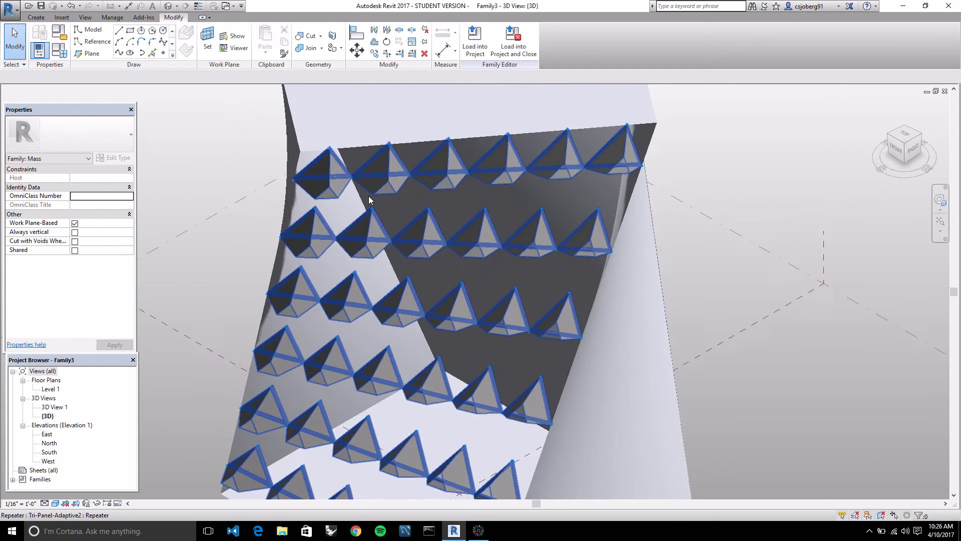
{"action": "scroll", "coordinate": [251, 288], "scroll_direction": "up", "scroll_amount": 3}
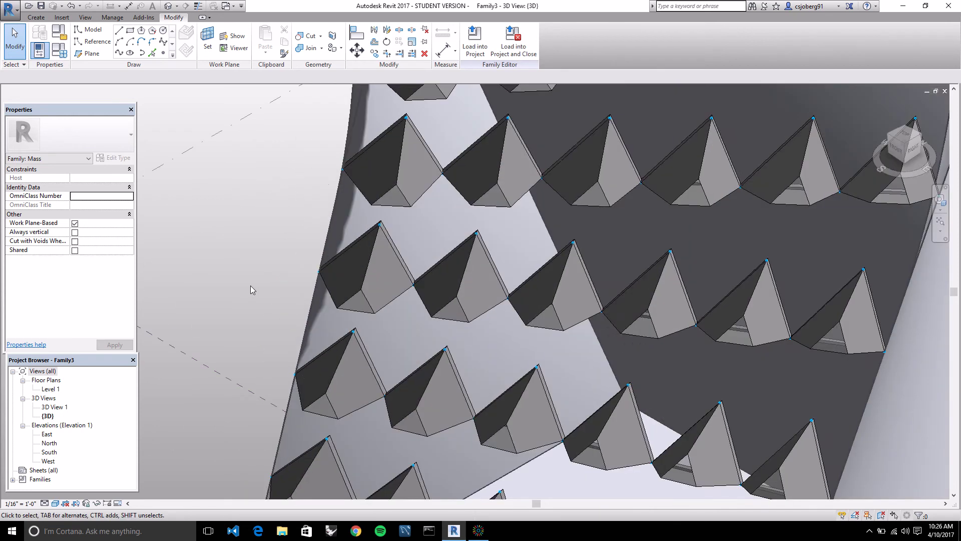
{"action": "scroll", "coordinate": [251, 290], "scroll_direction": "down", "scroll_amount": 3}
{"action": "scroll", "coordinate": [758, 205], "scroll_direction": "up", "scroll_amount": 2}
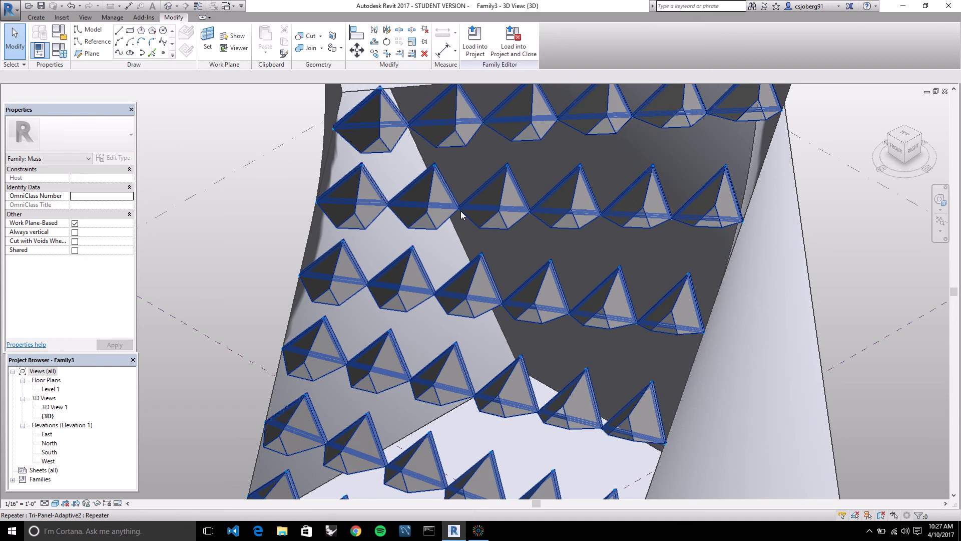
{"action": "scroll", "coordinate": [455, 316], "scroll_direction": "down", "scroll_amount": 3}
{"action": "scroll", "coordinate": [411, 175], "scroll_direction": "up", "scroll_amount": 2}
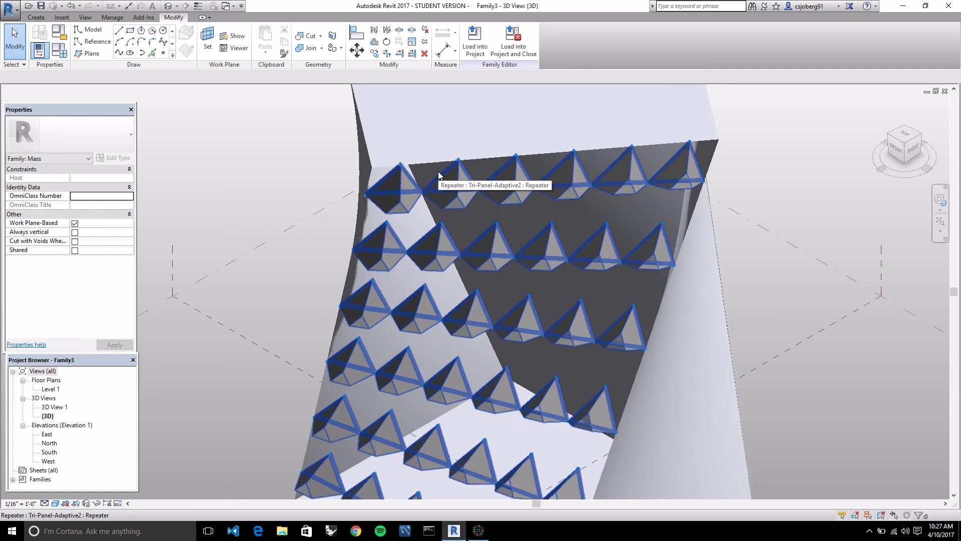
{"action": "scroll", "coordinate": [438, 165], "scroll_direction": "up", "scroll_amount": 4}
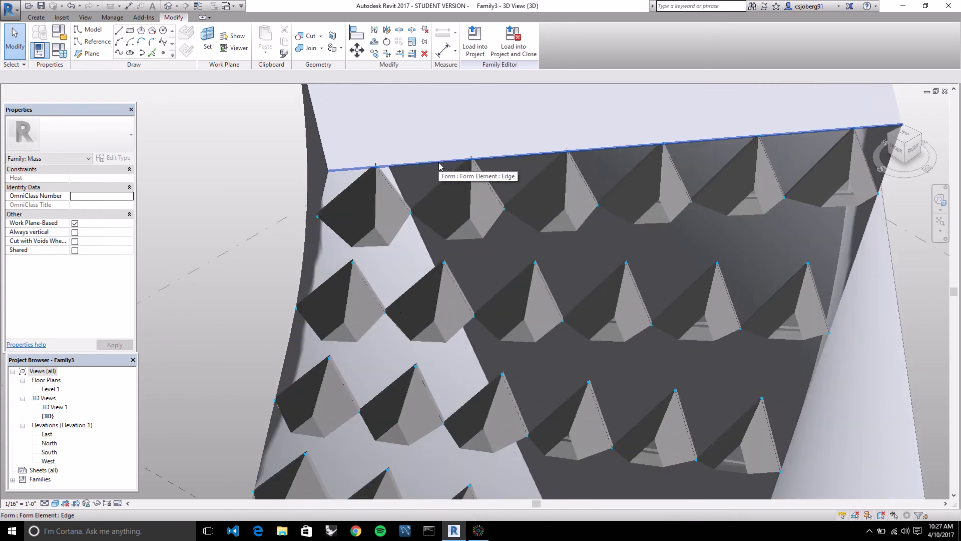
{"action": "scroll", "coordinate": [407, 274], "scroll_direction": "up", "scroll_amount": 3}
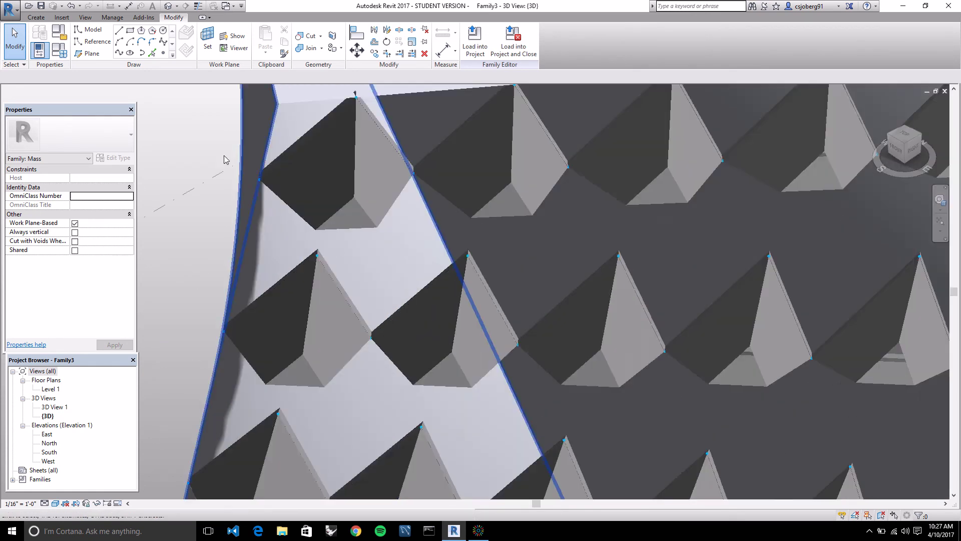
{"action": "scroll", "coordinate": [335, 239], "scroll_direction": "down", "scroll_amount": 3}
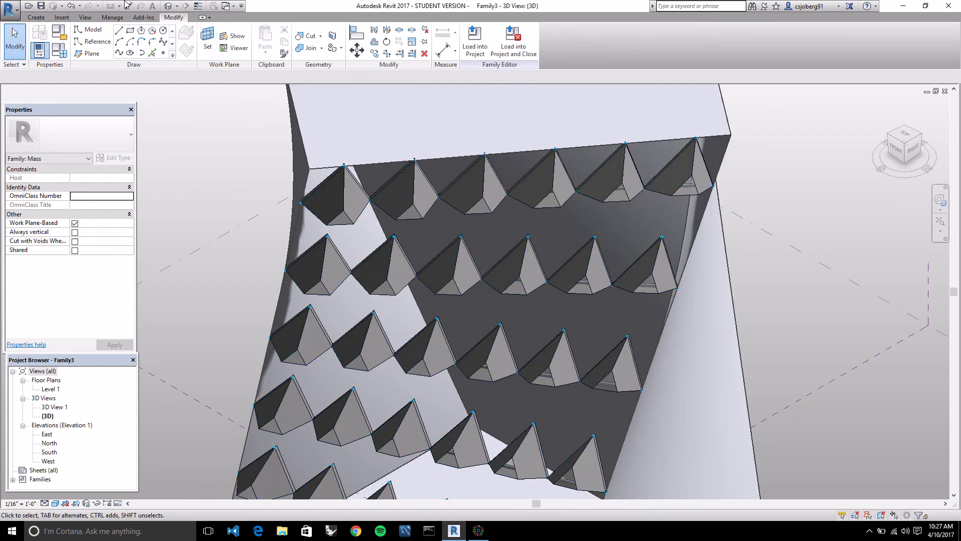
- Place an inverted Tri-Panel-Adaptive2 component in the first top-row gap, using two adjacent top-edge nodes and the node between the panels below
{"action": "left_click", "coordinate": [37, 18]}
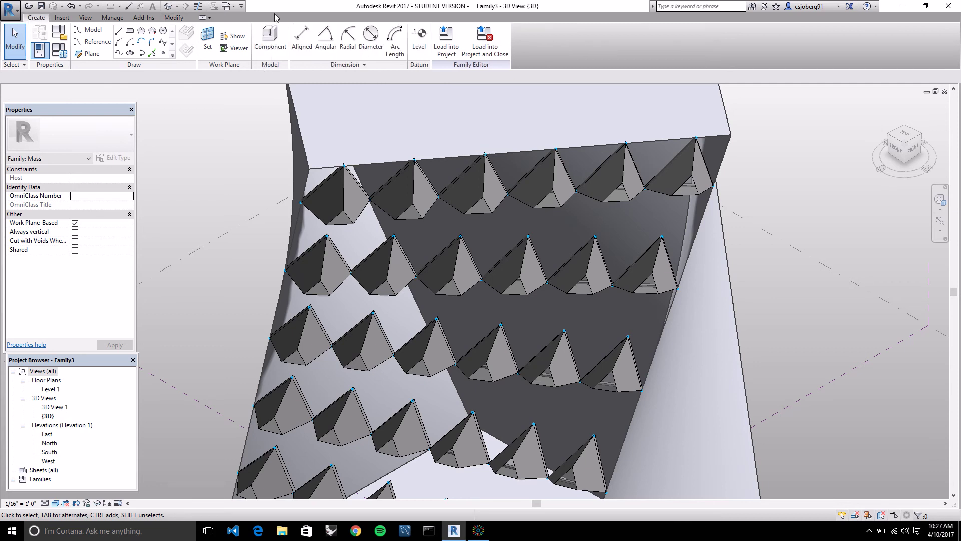
{"action": "left_click", "coordinate": [267, 59]}
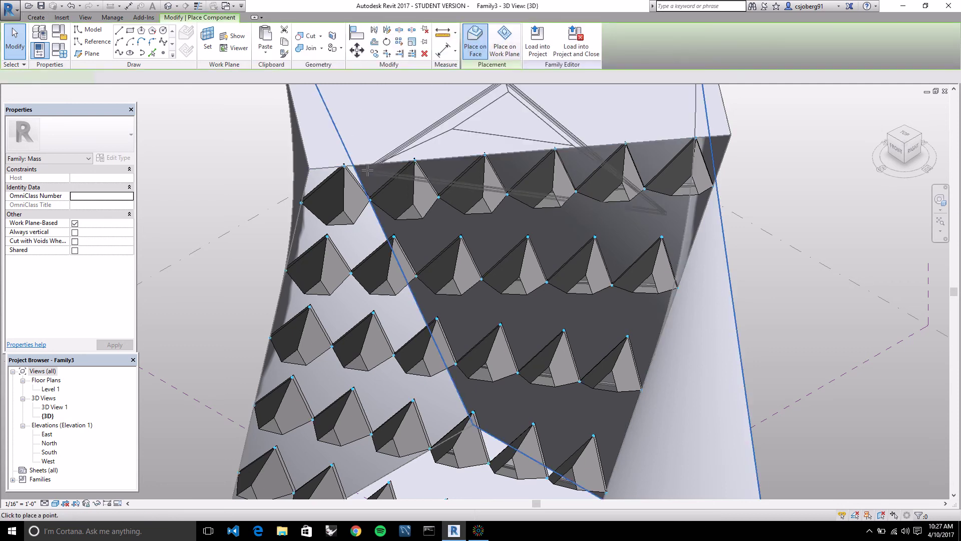
{"action": "scroll", "coordinate": [373, 171], "scroll_direction": "up", "scroll_amount": 3}
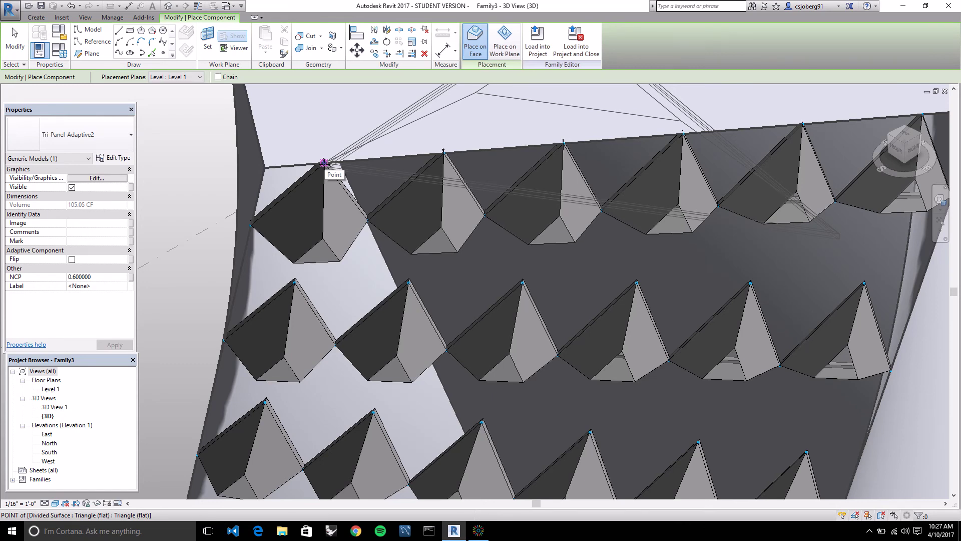
{"action": "left_click", "coordinate": [324, 163]}
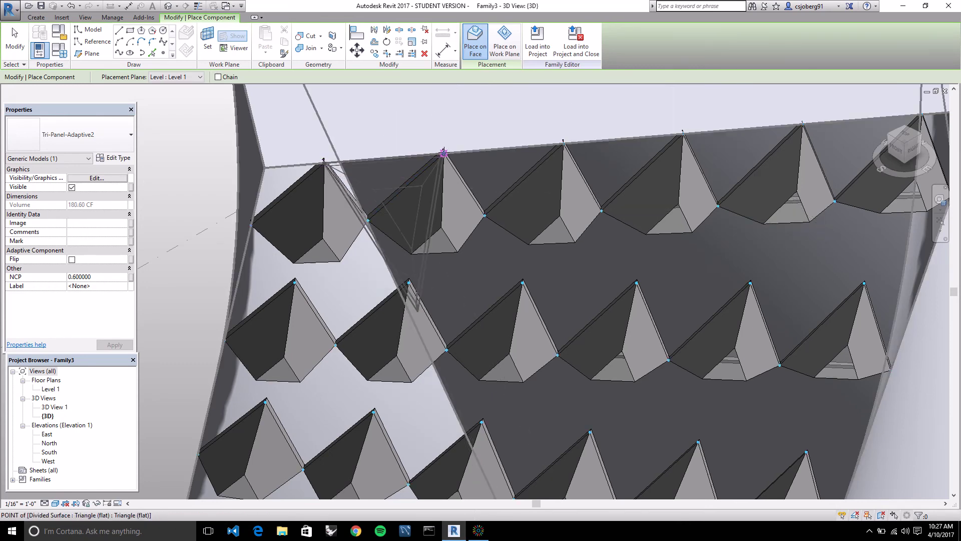
{"action": "left_click", "coordinate": [443, 152]}
{"action": "left_click", "coordinate": [368, 221]}
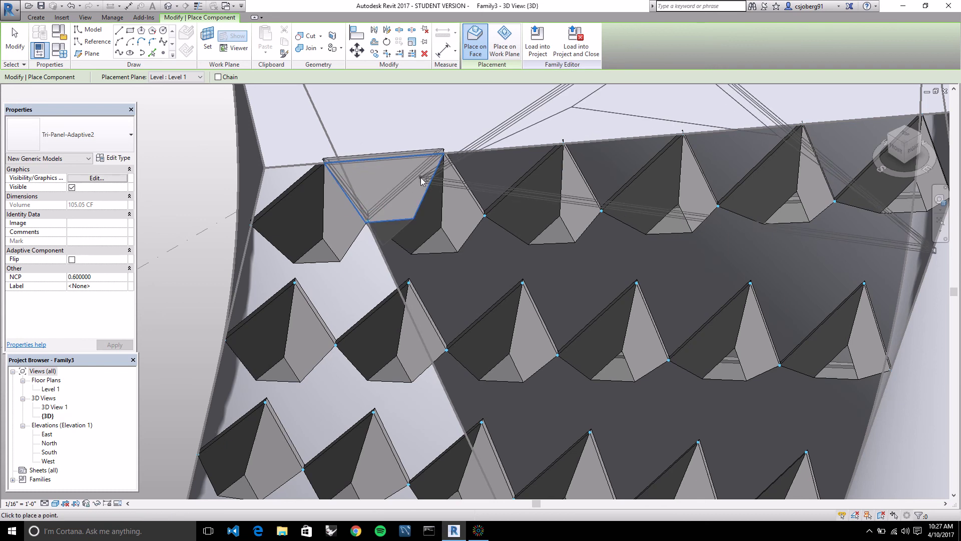
{"action": "key", "text": "Escape"}
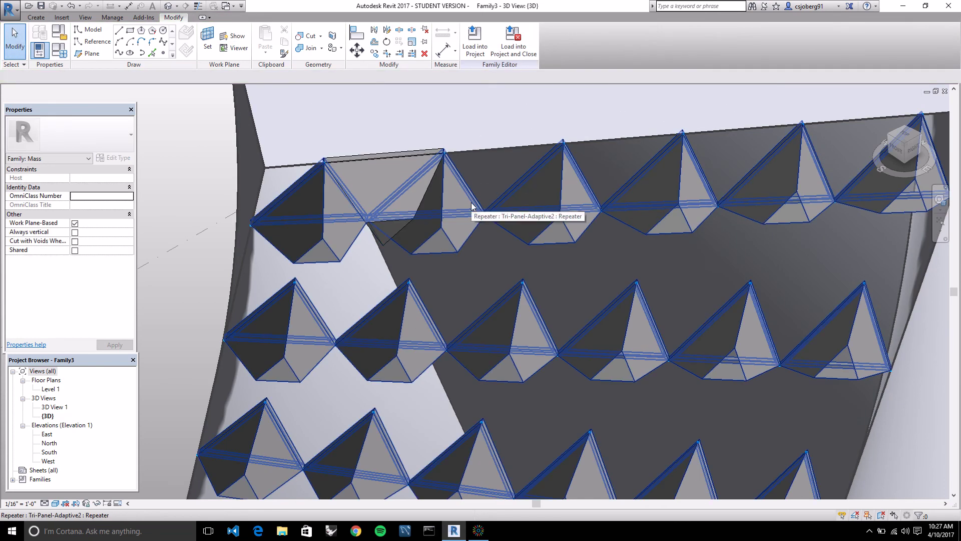
- Repeat the inverted Tri-Panel-Adaptive2 panel across the divided surface to fill the gaps between the upright panels
{"action": "key", "text": "Tab"}
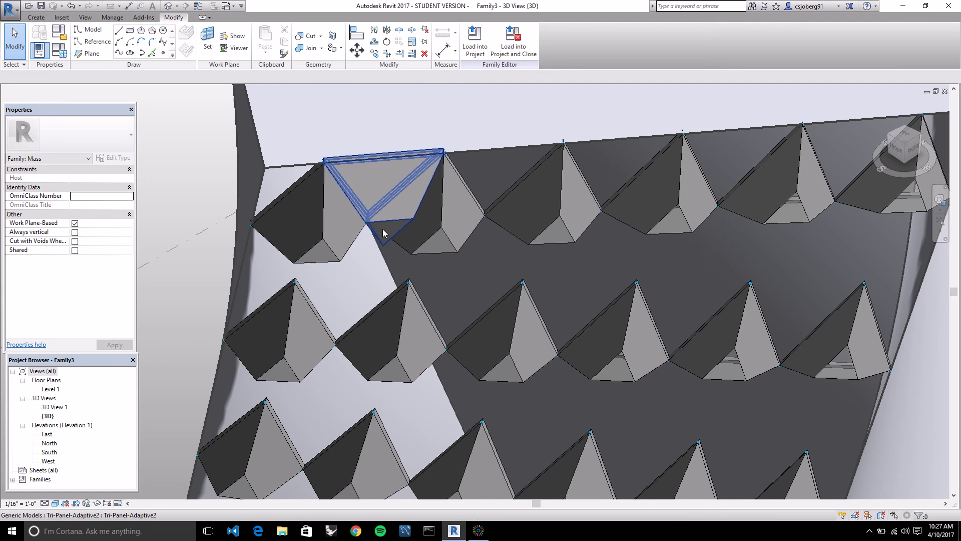
{"action": "left_click", "coordinate": [384, 226]}
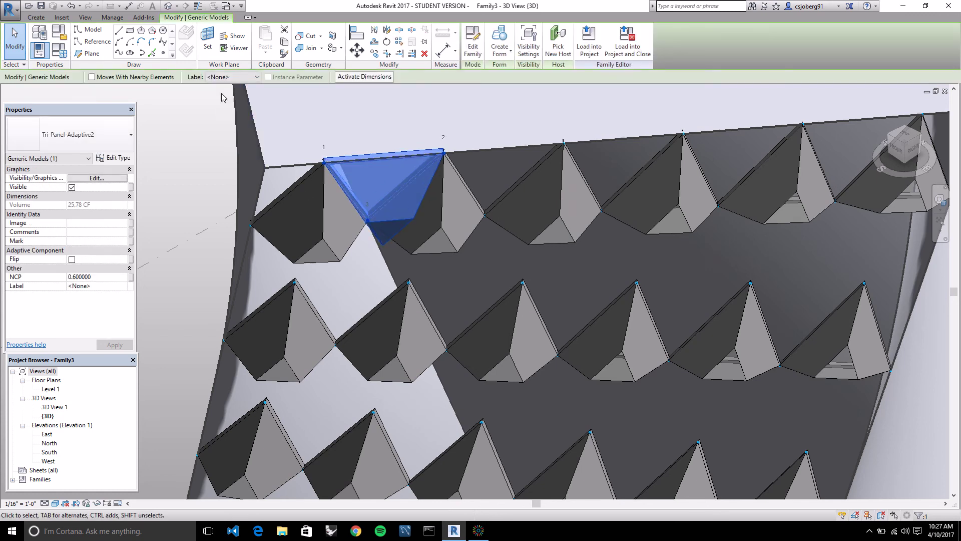
{"action": "left_click", "coordinate": [399, 42]}
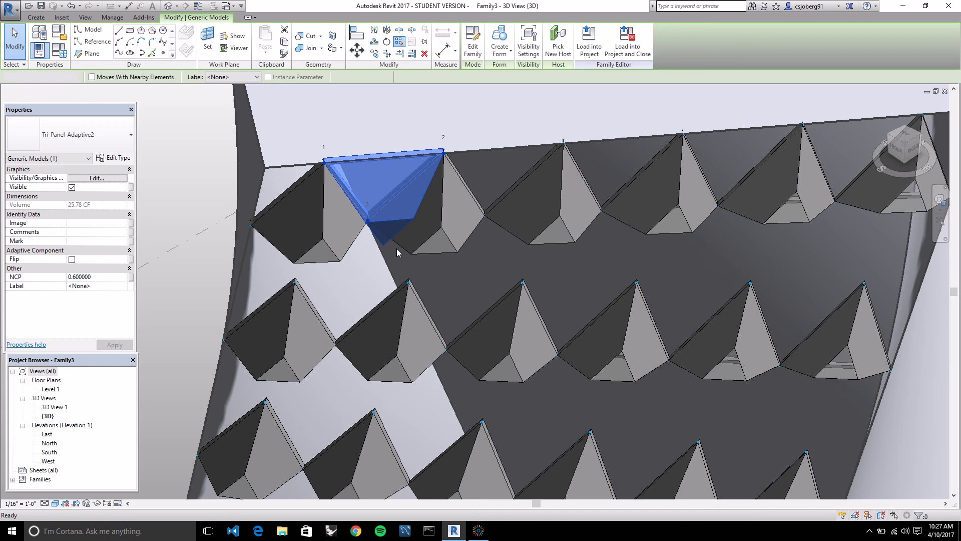
- Examine the combined upright and inverted panel rows from the front, below and the side of the twisted mass
{"action": "key", "text": "z"}
{"action": "key", "text": "f"}
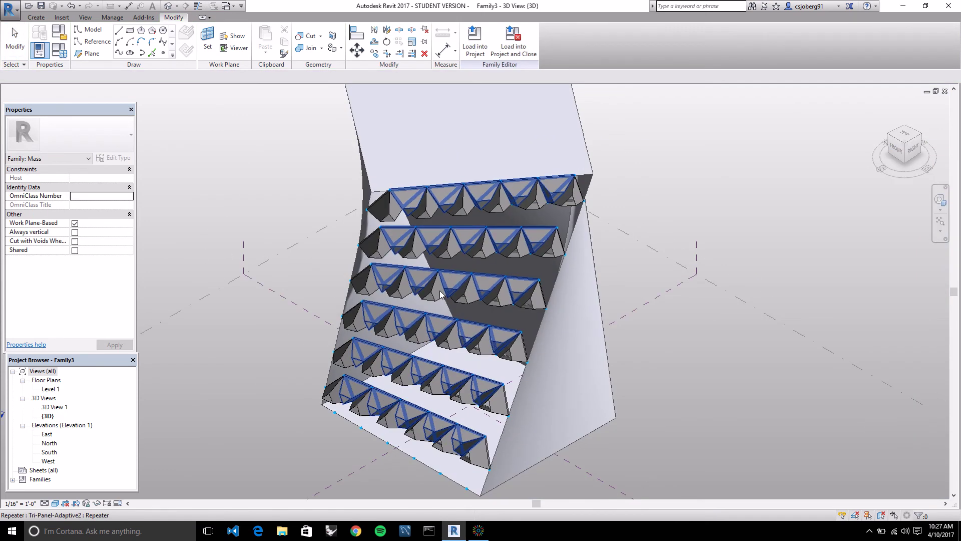
{"action": "key", "text": "Escape"}
{"action": "middle_click_drag", "start_coordinate": [601, 353], "coordinate": [718, 249], "text": "shift"}
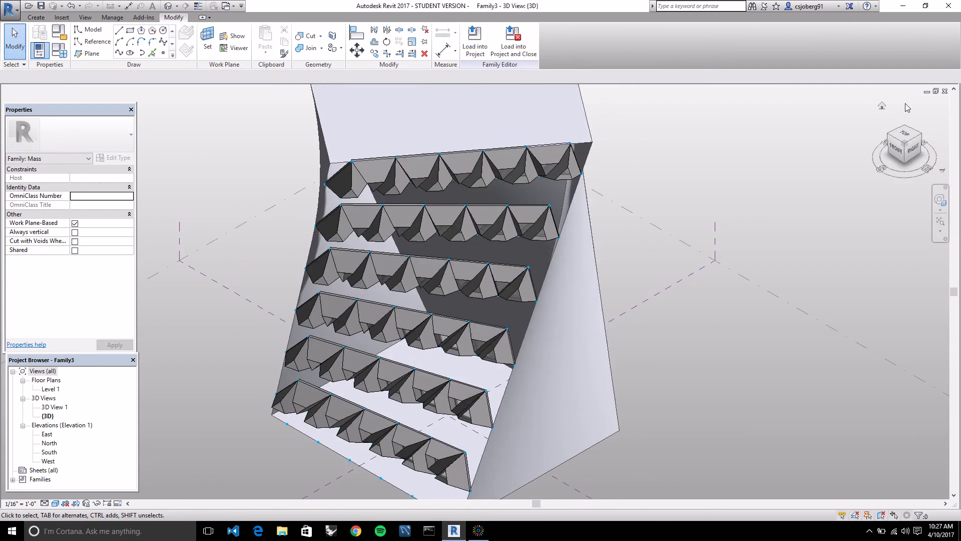
{"action": "left_click_drag", "start_coordinate": [901, 158], "coordinate": [543, 274]}
{"action": "scroll", "coordinate": [543, 274], "scroll_direction": "up", "scroll_amount": 6}
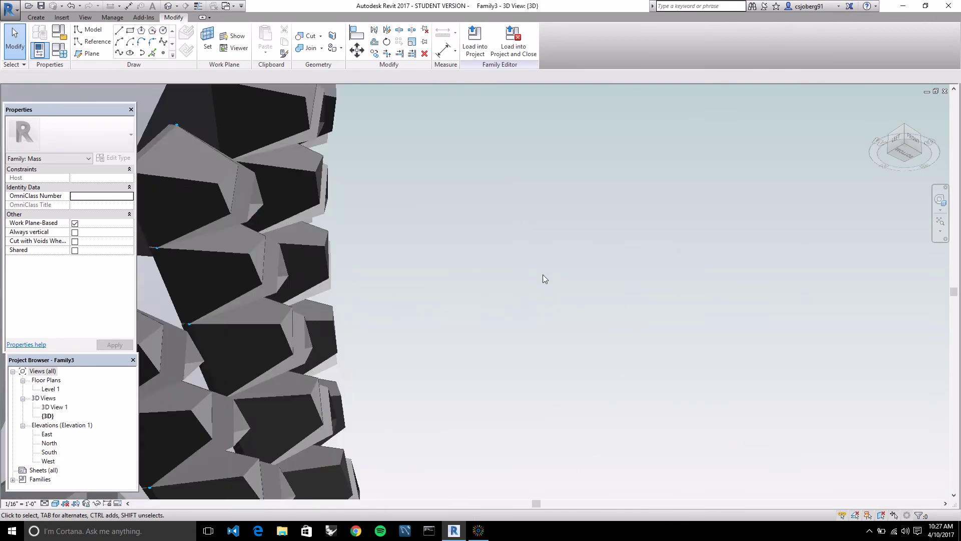
{"action": "left_click", "coordinate": [907, 134]}
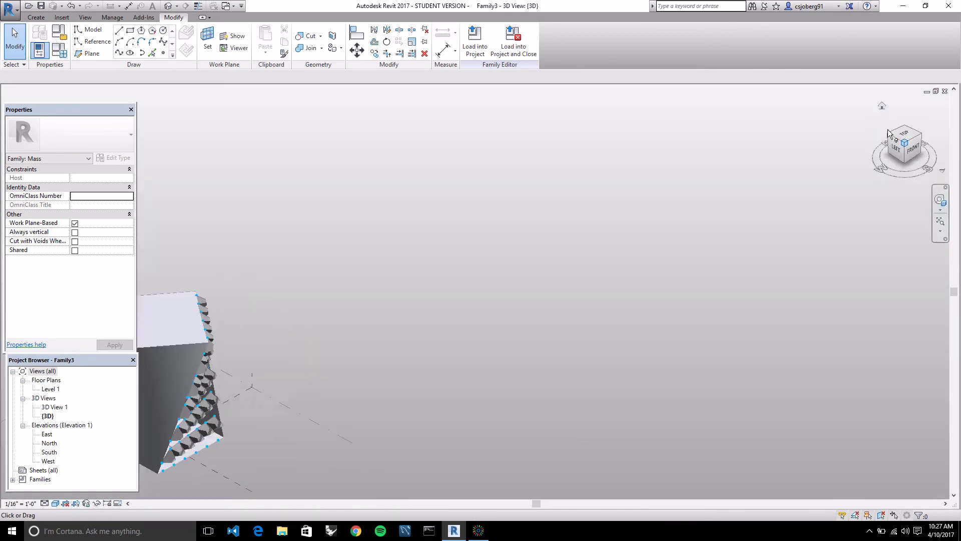
{"action": "left_click", "coordinate": [918, 138]}
{"action": "scroll", "coordinate": [461, 324], "scroll_direction": "up", "scroll_amount": 6}
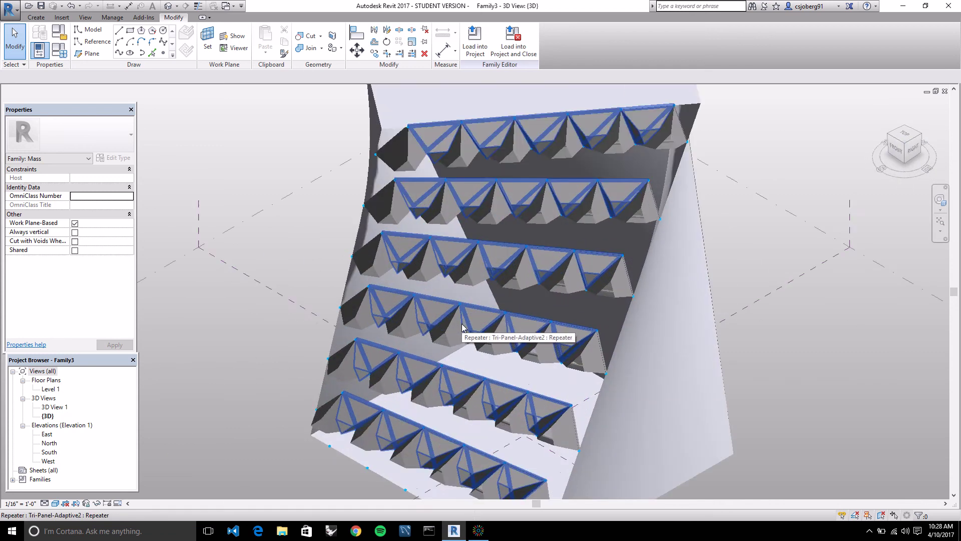
- Examine the upright and inverted panel rows from the underside and front of the twisted mass, including close-ups of their protruding depth
{"action": "scroll", "coordinate": [609, 238], "scroll_direction": "down", "scroll_amount": 6}
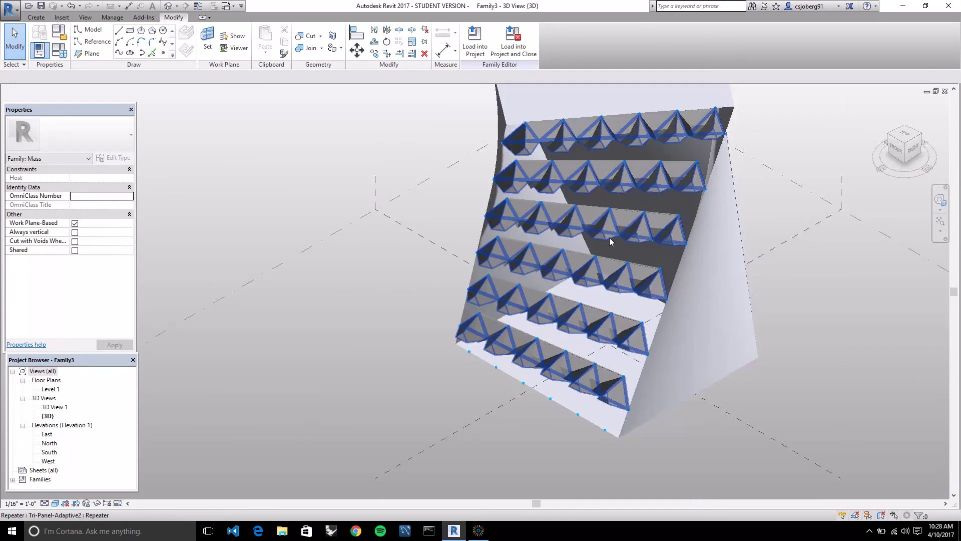
{"action": "left_click", "coordinate": [891, 152]}
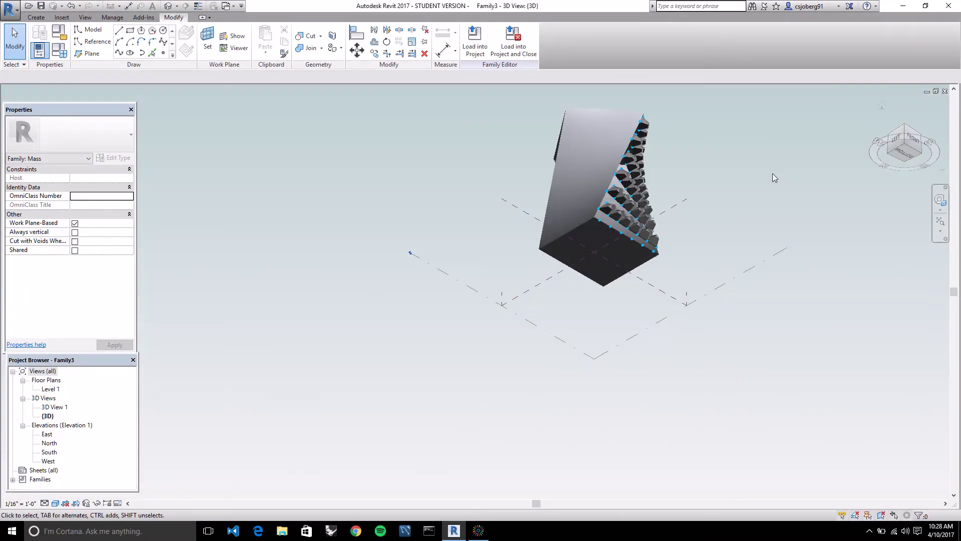
{"action": "scroll", "coordinate": [558, 295], "scroll_direction": "up", "scroll_amount": 5}
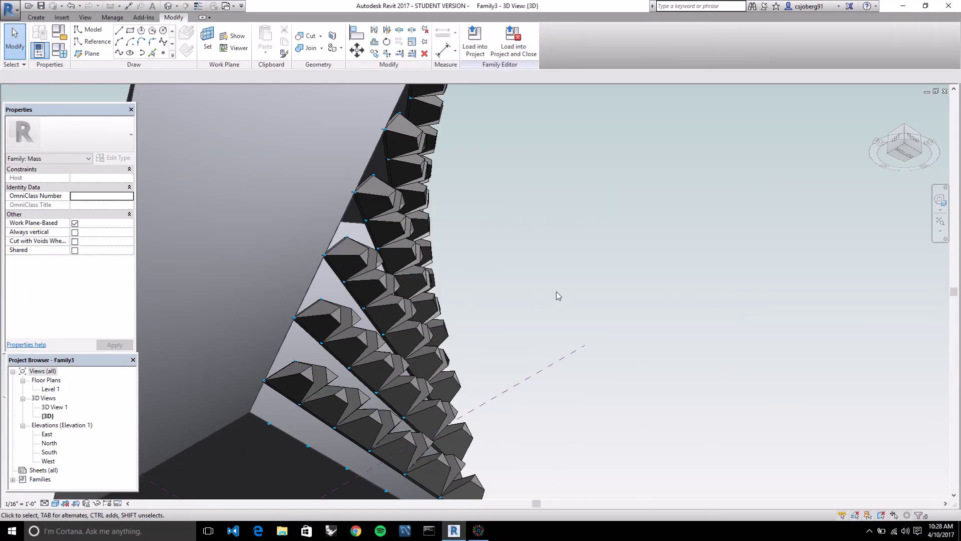
{"action": "left_click", "coordinate": [911, 141]}
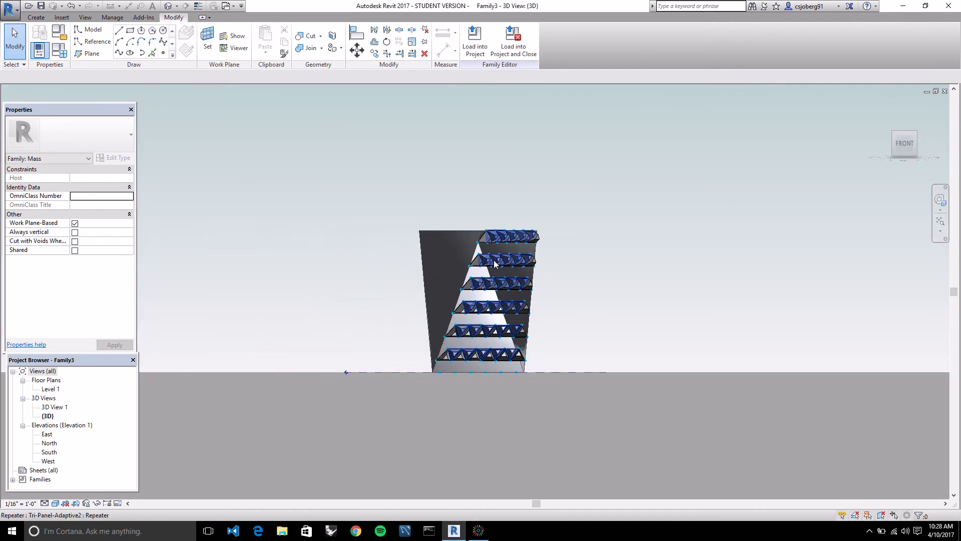
{"action": "scroll", "coordinate": [517, 285], "scroll_direction": "up", "scroll_amount": 5}
{"action": "scroll", "coordinate": [627, 313], "scroll_direction": "down", "scroll_amount": 5}
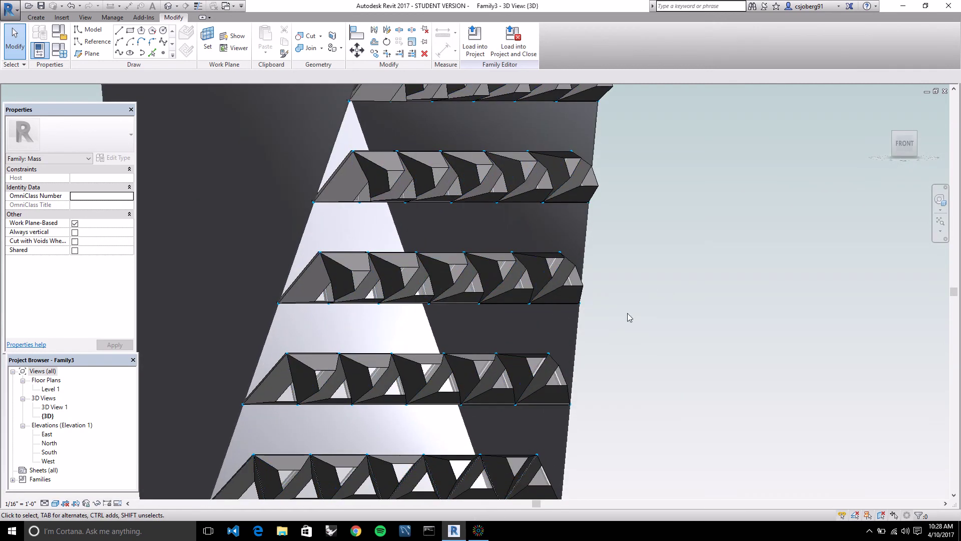
{"action": "scroll", "coordinate": [630, 238], "scroll_direction": "up", "scroll_amount": 5}
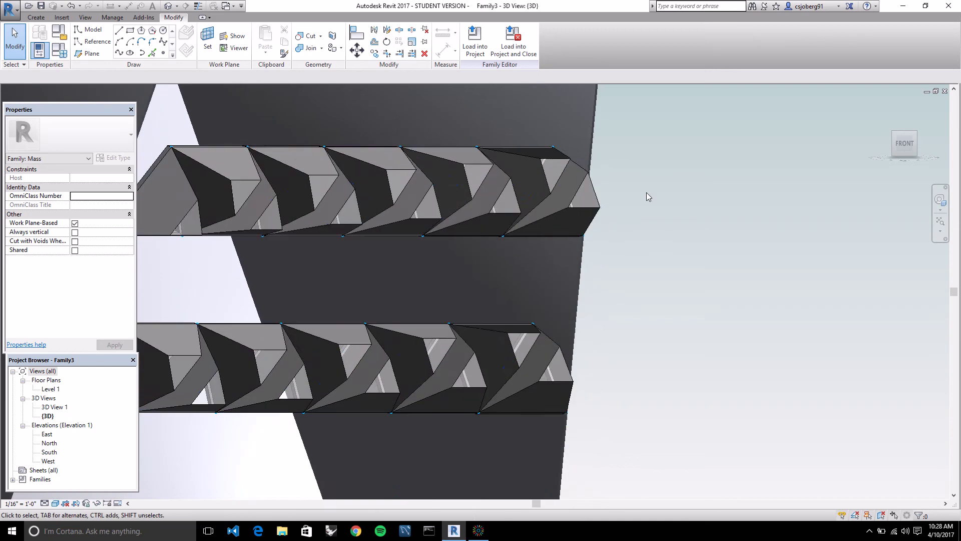
{"action": "scroll", "coordinate": [650, 188], "scroll_direction": "down", "scroll_amount": 2}
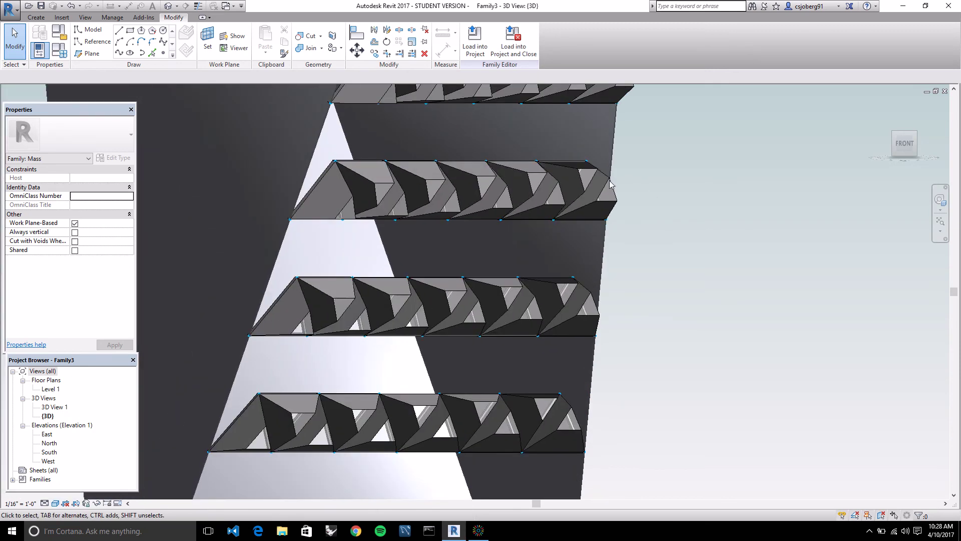
{"action": "scroll", "coordinate": [672, 267], "scroll_direction": "down", "scroll_amount": 5}
{"action": "scroll", "coordinate": [672, 267], "scroll_direction": "up", "scroll_amount": 3}
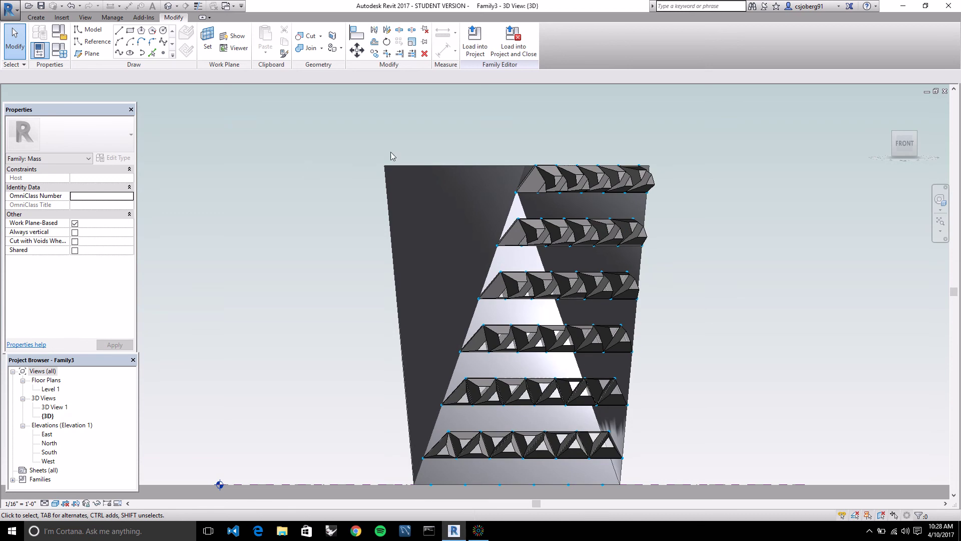
- Set the Offset type parameter of the repeated inverted Tri-Panel-Adaptive2 panels to 2' 0" and inspect the updated rows up close
{"action": "left_click", "coordinate": [572, 180]}
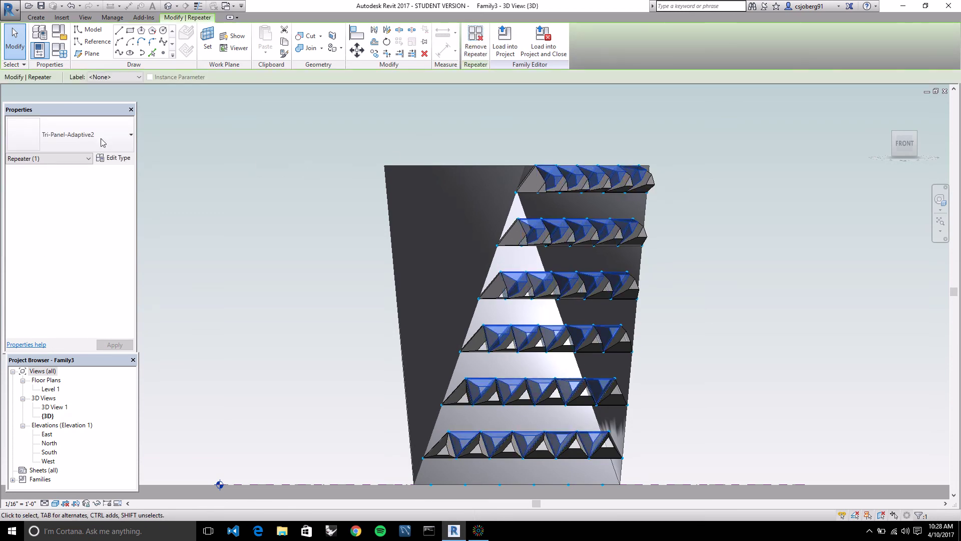
{"action": "left_click", "coordinate": [116, 159]}
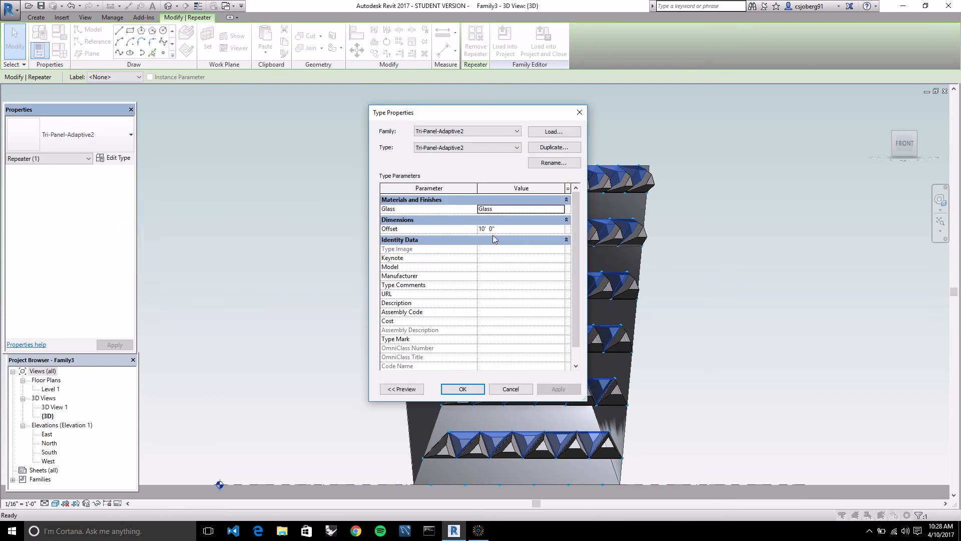
{"action": "left_click", "coordinate": [498, 232]}
{"action": "left_click_drag", "start_coordinate": [498, 231], "coordinate": [471, 232]}
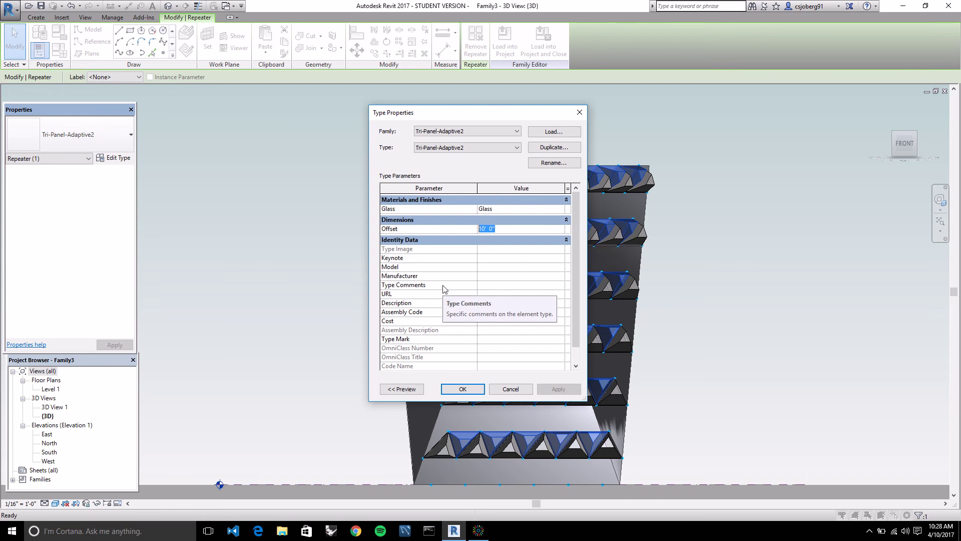
{"action": "left_click", "coordinate": [485, 229]}
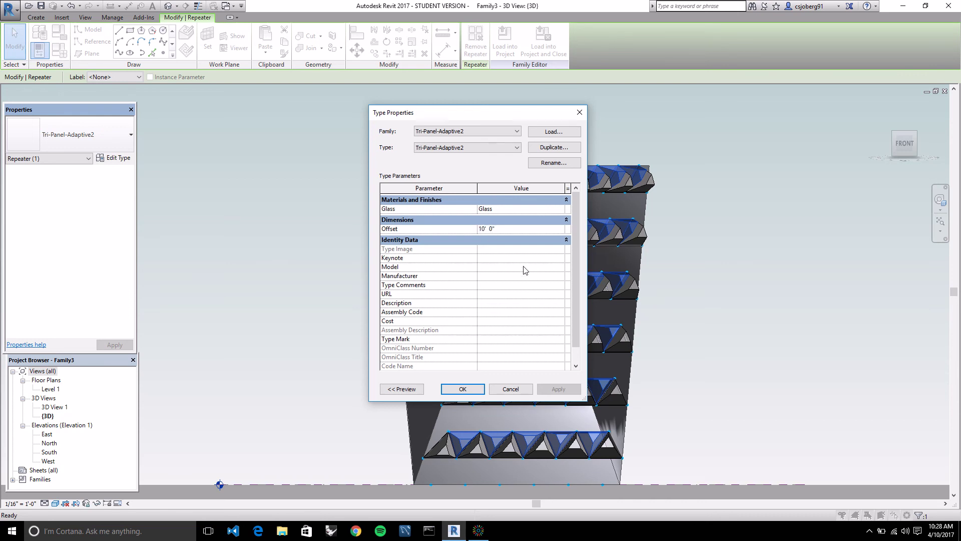
{"action": "key", "text": "BackSpace"}
{"action": "key", "text": "BackSpace"}
{"action": "key", "text": "BackSpace"}
{"action": "type", "text": "2'"}
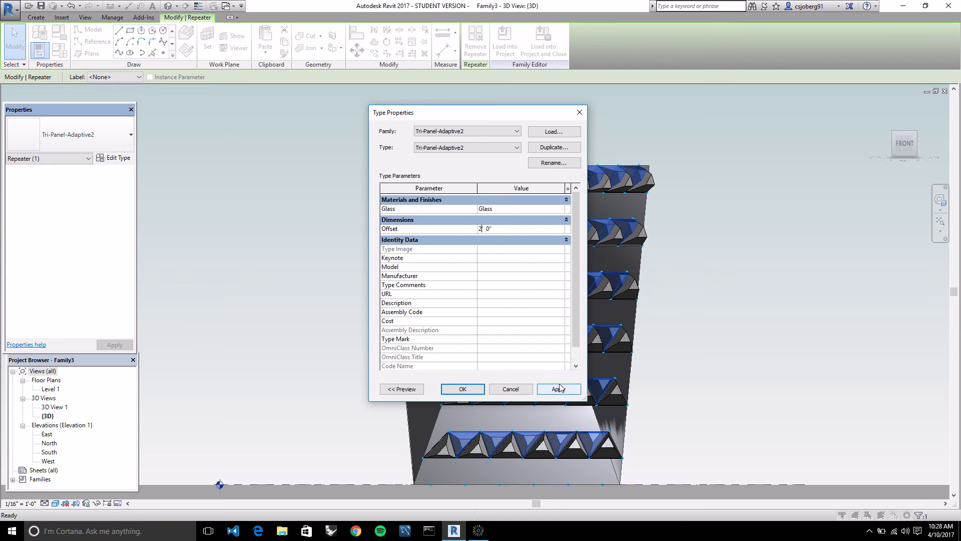
{"action": "left_click", "coordinate": [460, 389]}
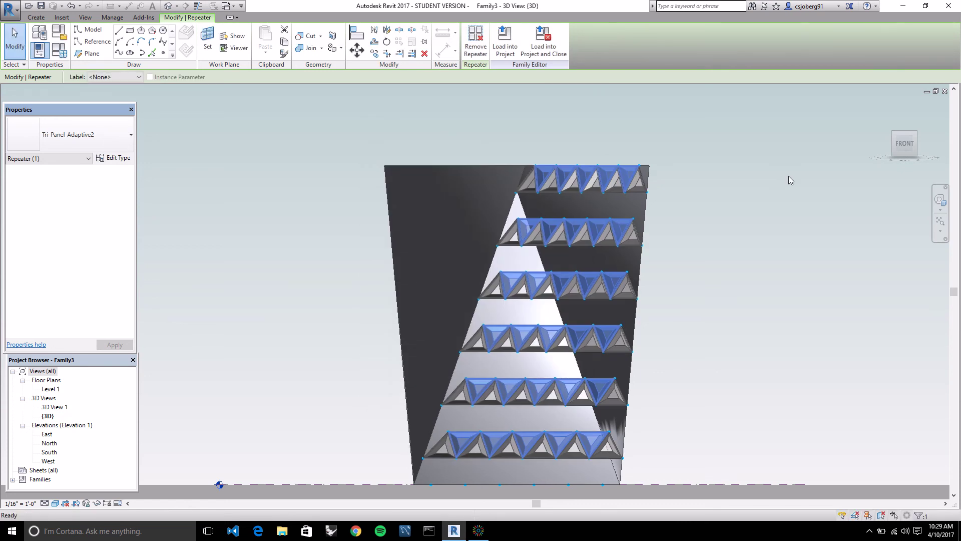
{"action": "left_click", "coordinate": [789, 176]}
{"action": "scroll", "coordinate": [677, 261], "scroll_direction": "up", "scroll_amount": 3}
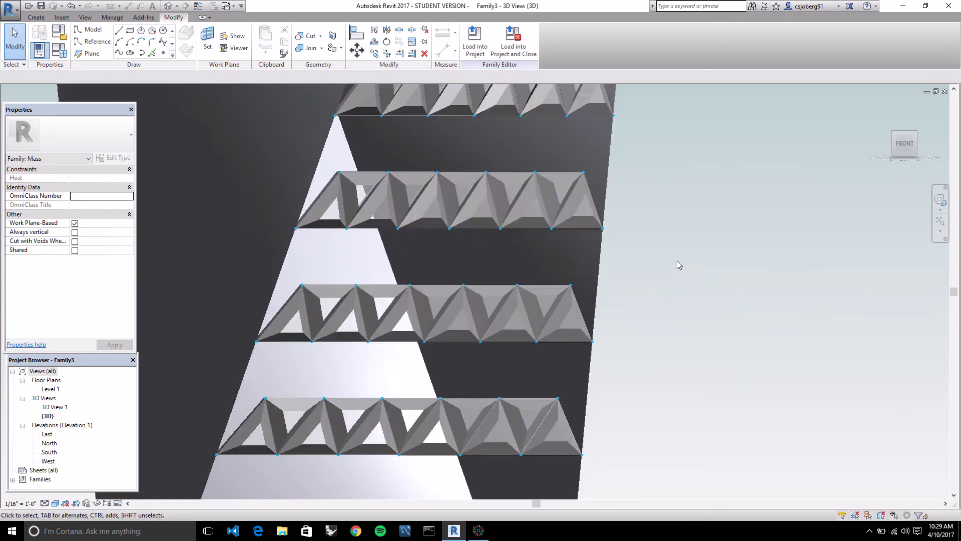
{"action": "scroll", "coordinate": [644, 233], "scroll_direction": "up", "scroll_amount": 3}
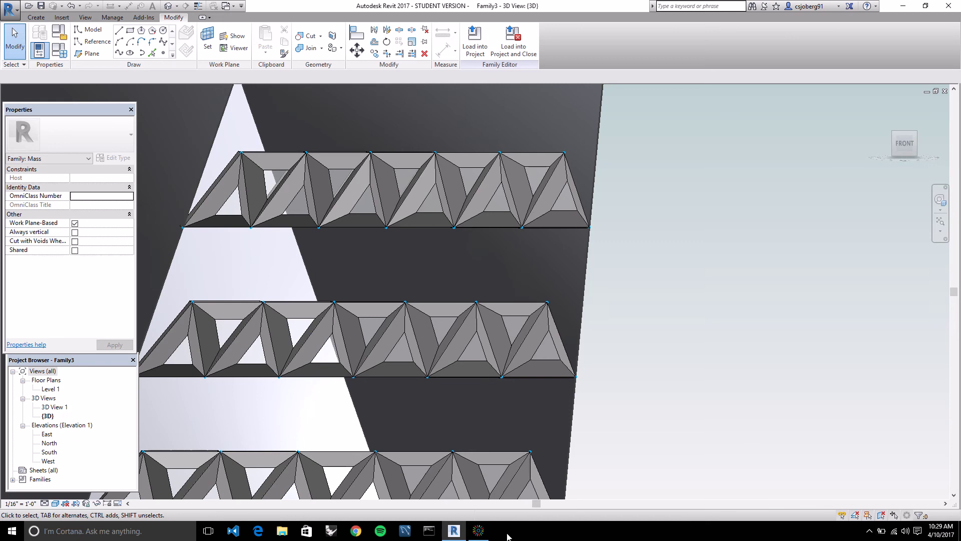
{"action": "left_click", "coordinate": [479, 530]}
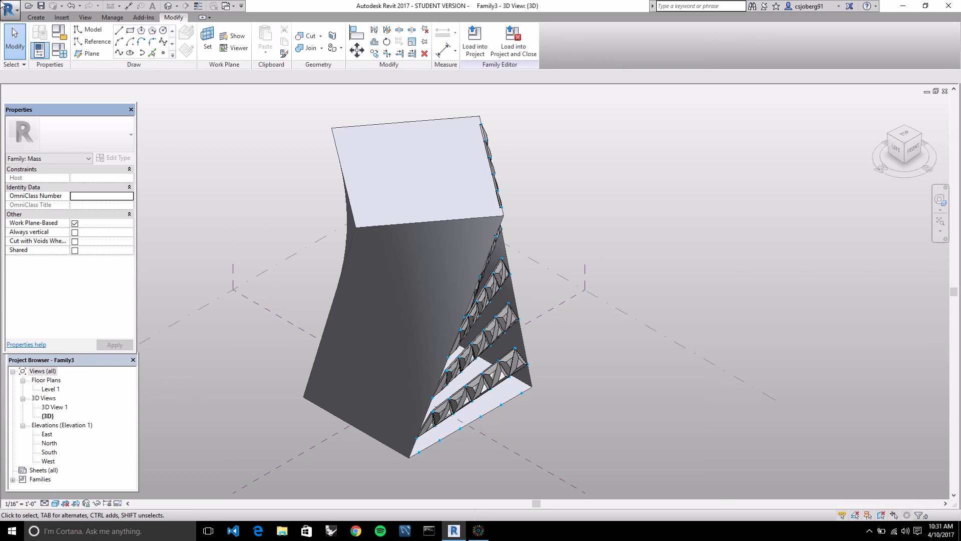
{"action": "left_click", "coordinate": [485, 216]}
{"action": "left_click", "coordinate": [562, 211]}
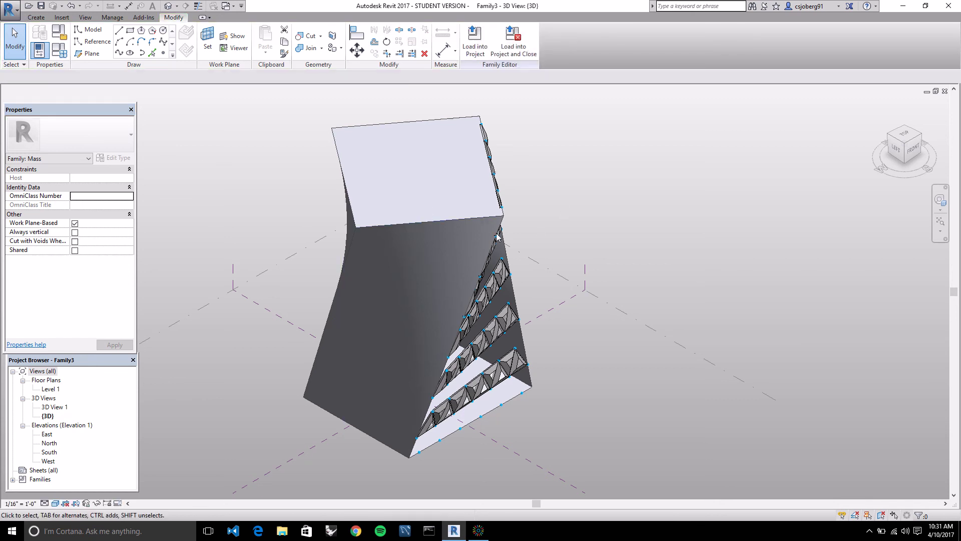
- Divide the dark, panel-free side face of the twisted mass adjoining the panelled face into a UV-grid surface
{"action": "key", "text": "Tab"}
{"action": "key", "text": "Tab"}
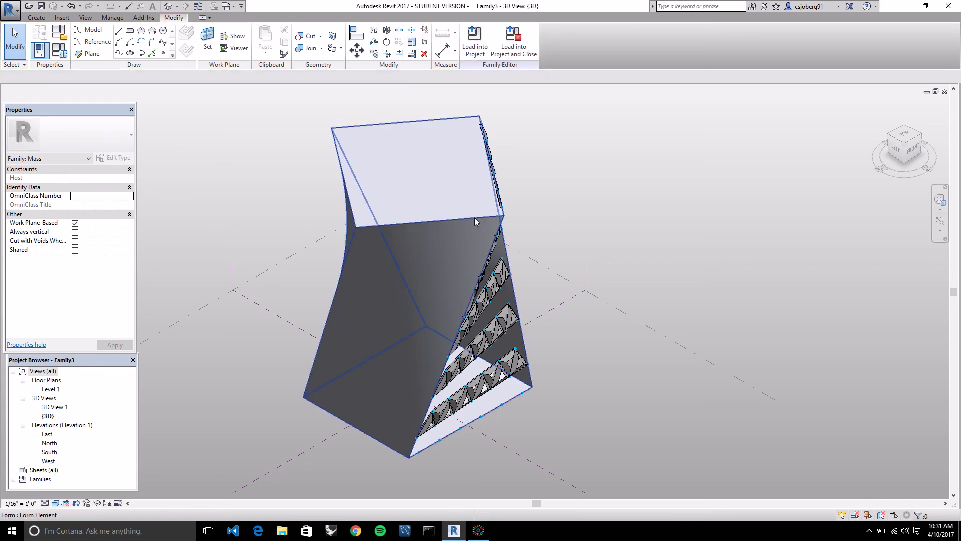
{"action": "key", "text": "Tab"}
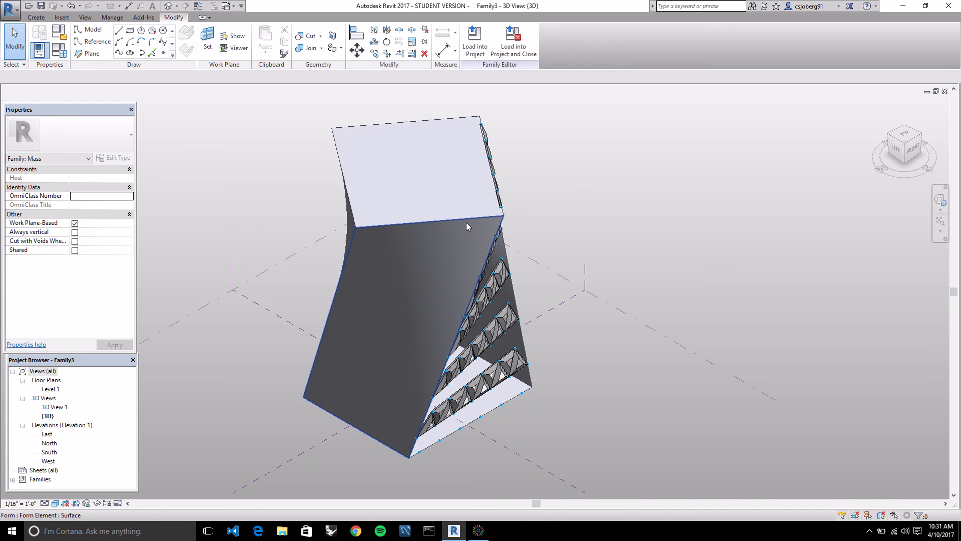
{"action": "left_click", "coordinate": [466, 223]}
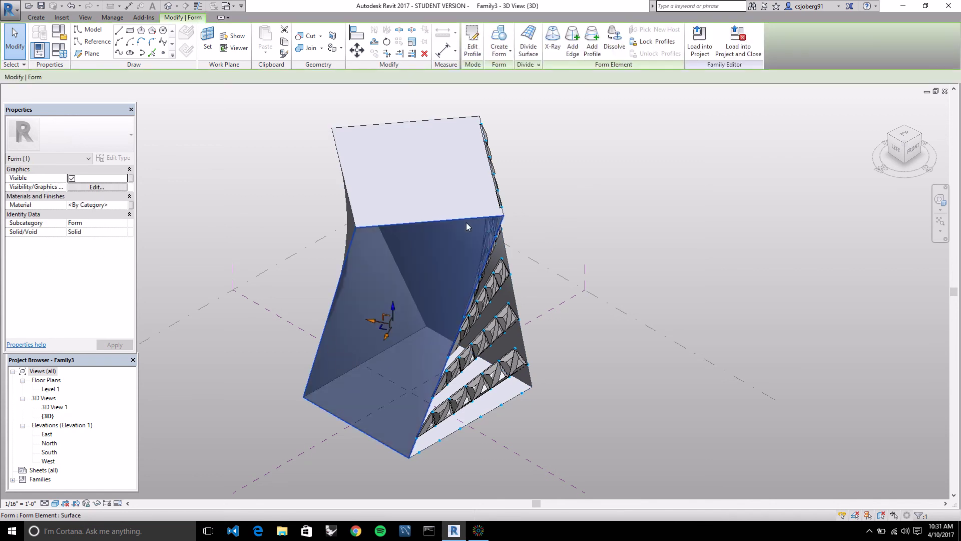
{"action": "left_click", "coordinate": [530, 42]}
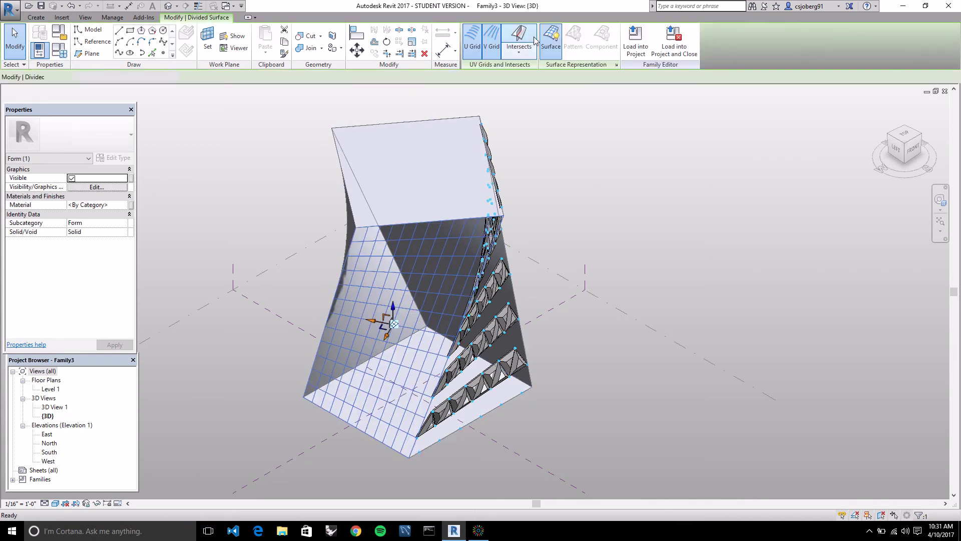
- Apply the Triangle (flat) pattern to the newly divided side face of the mass
{"action": "left_click", "coordinate": [116, 139]}
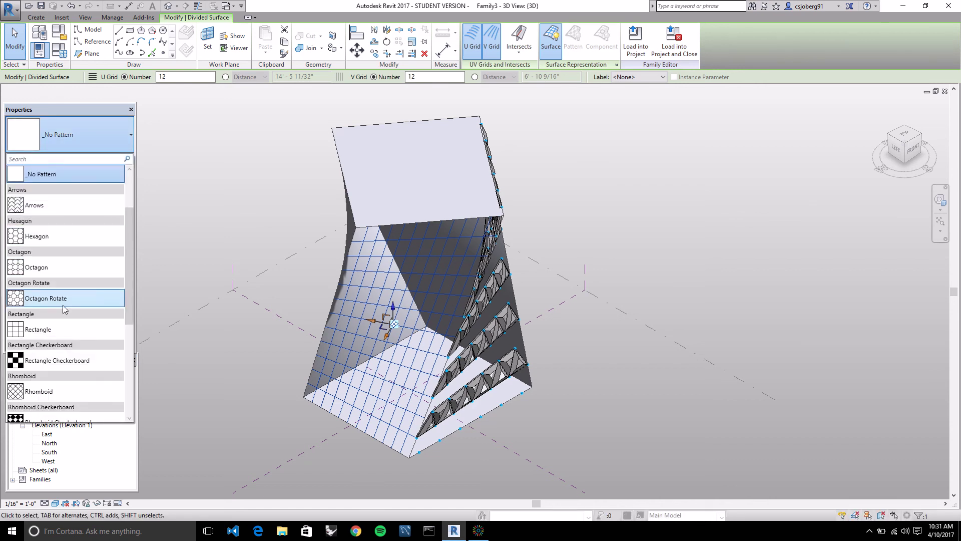
{"action": "scroll", "coordinate": [66, 376], "scroll_direction": "down", "scroll_amount": 3}
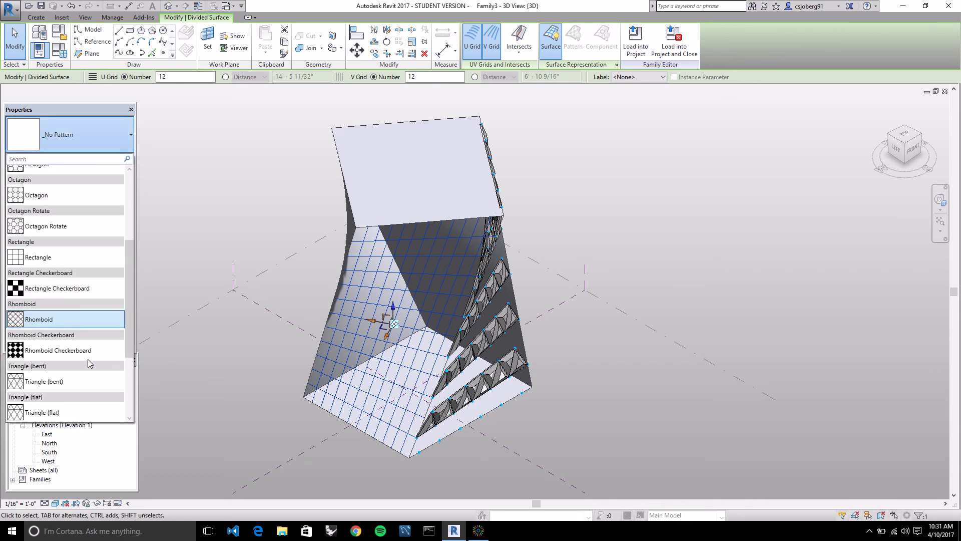
{"action": "left_click", "coordinate": [43, 417]}
{"action": "left_click", "coordinate": [266, 198]}
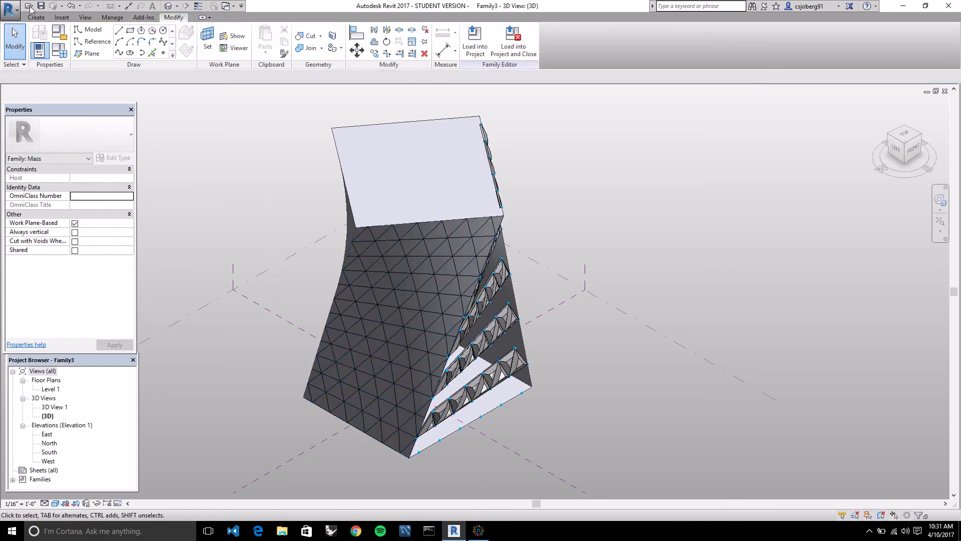
{"action": "left_click", "coordinate": [10, 9]}
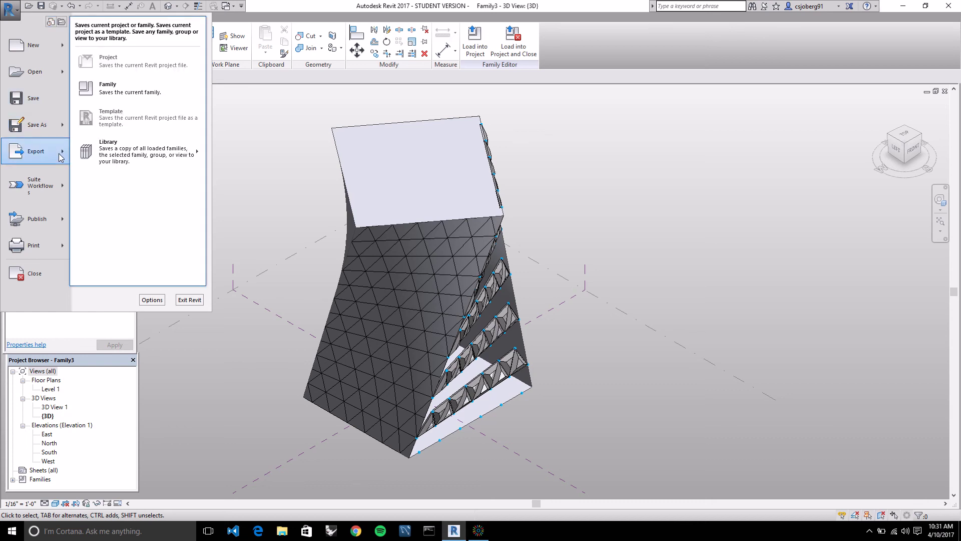
{"action": "left_click", "coordinate": [60, 48]}
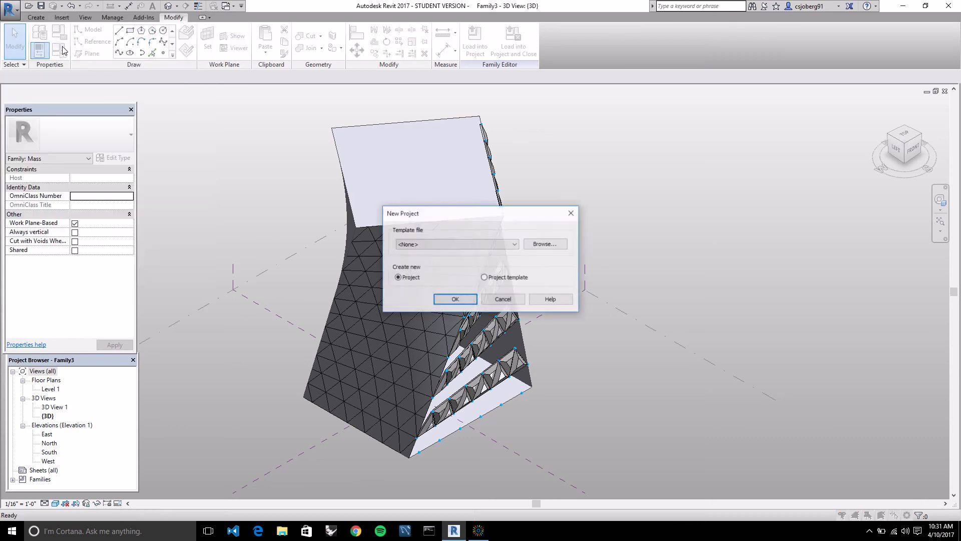
{"action": "left_click", "coordinate": [571, 215]}
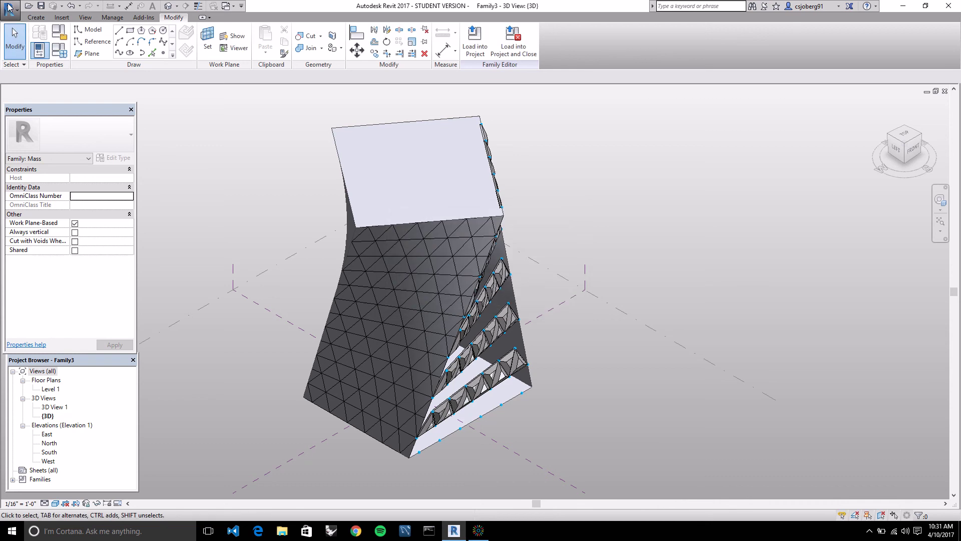
- Create a new family from the Curtain Panel Pattern Based template
{"action": "left_click", "coordinate": [9, 7]}
{"action": "mouse_move", "coordinate": [60, 46]}
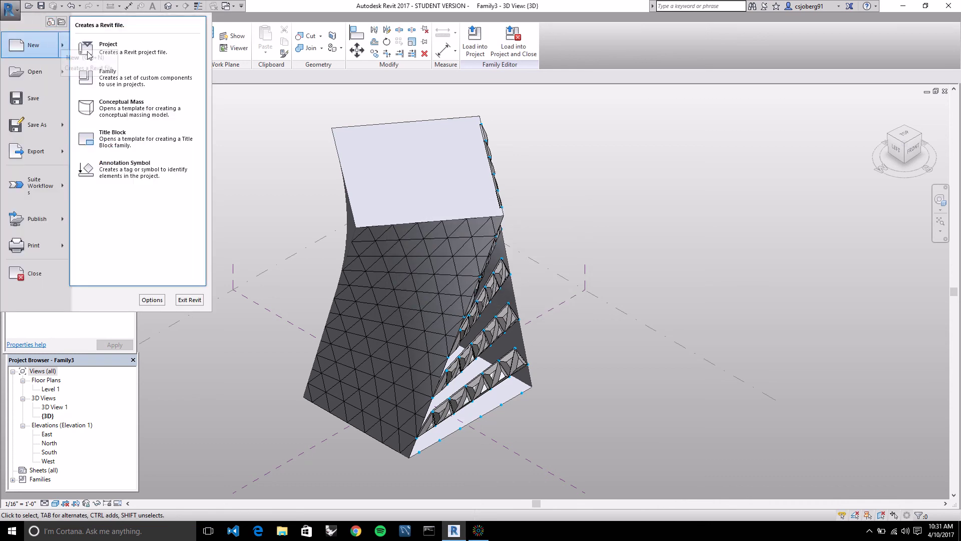
{"action": "left_click", "coordinate": [116, 76]}
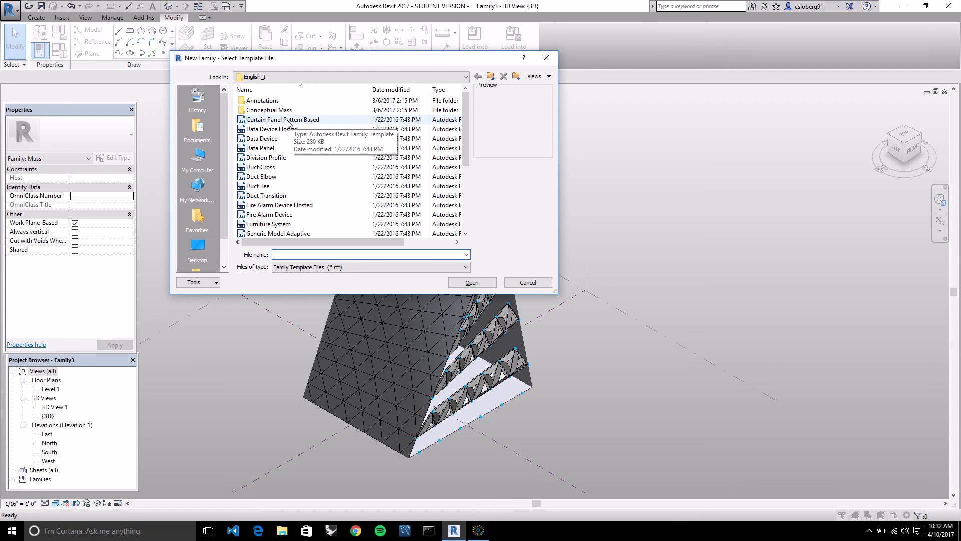
{"action": "left_click", "coordinate": [288, 121]}
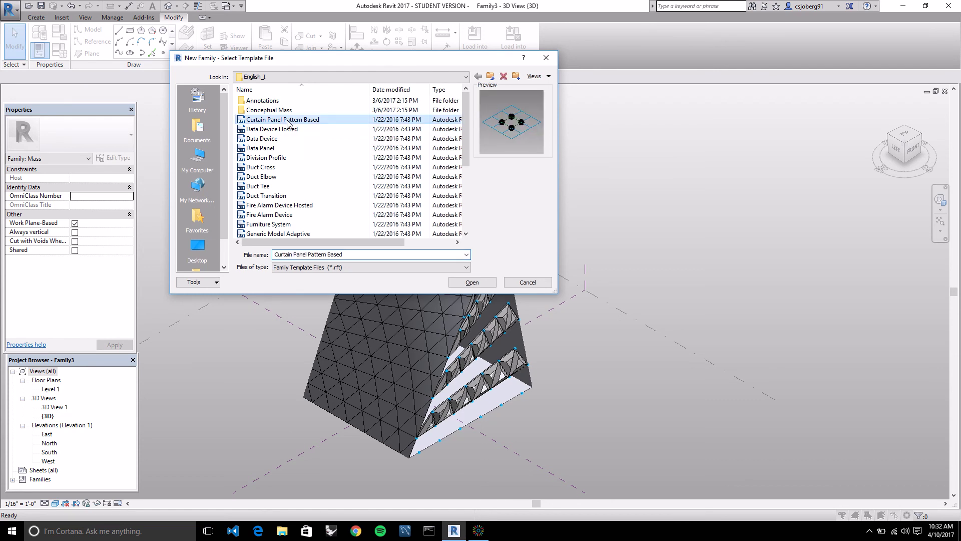
{"action": "left_click", "coordinate": [473, 282]}
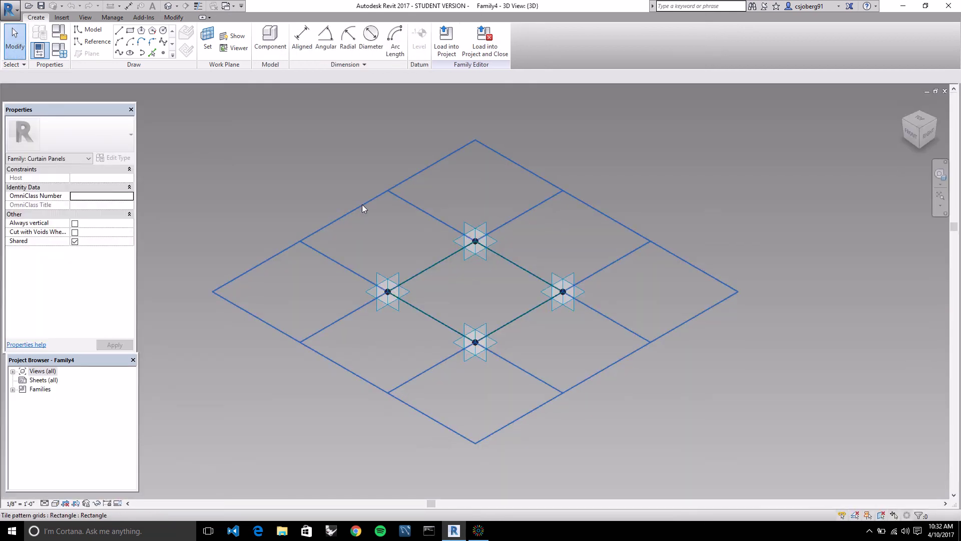
- Change the curtain panel family's tile pattern grid from rectangular tiling to the Triangle (flat) pattern
{"action": "left_click", "coordinate": [362, 204]}
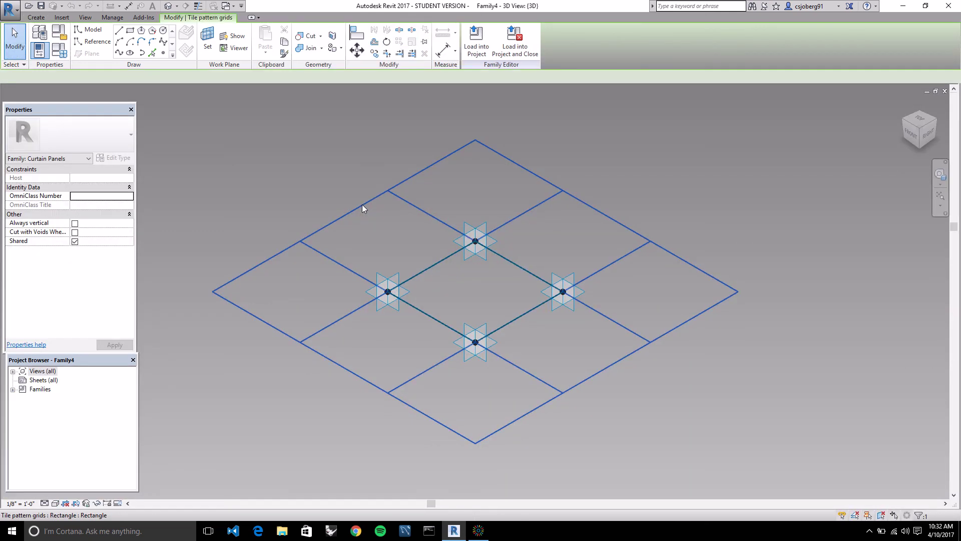
{"action": "left_click", "coordinate": [108, 130]}
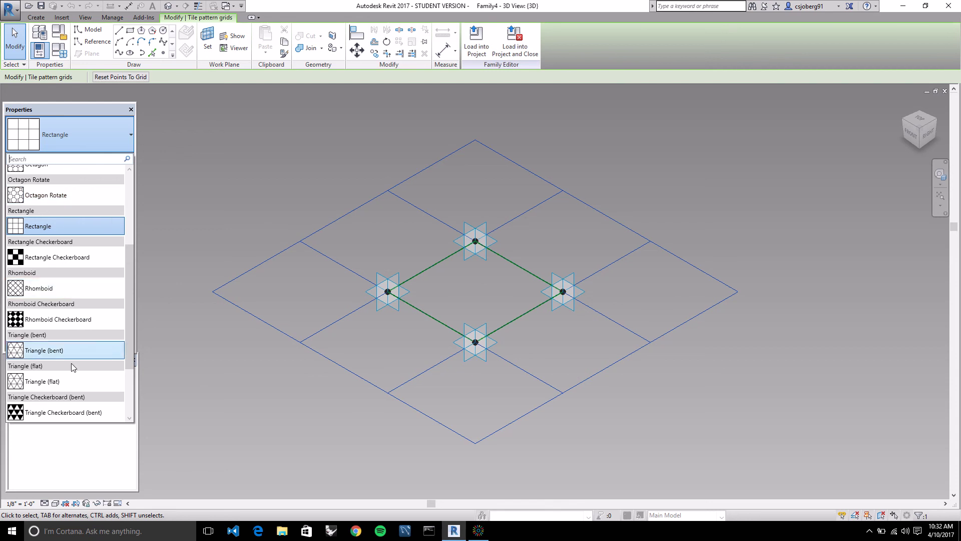
{"action": "mouse_move", "coordinate": [69, 381]}
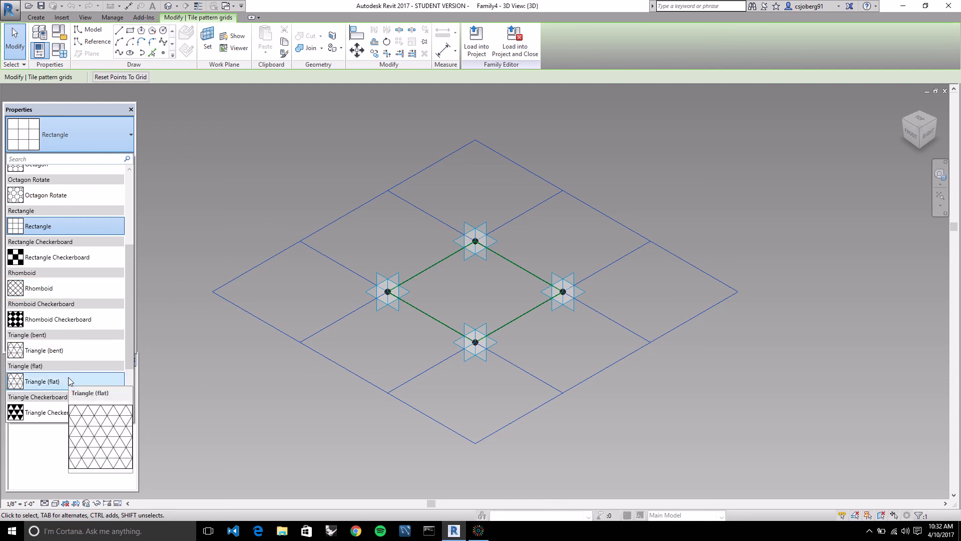
{"action": "left_click", "coordinate": [69, 382]}
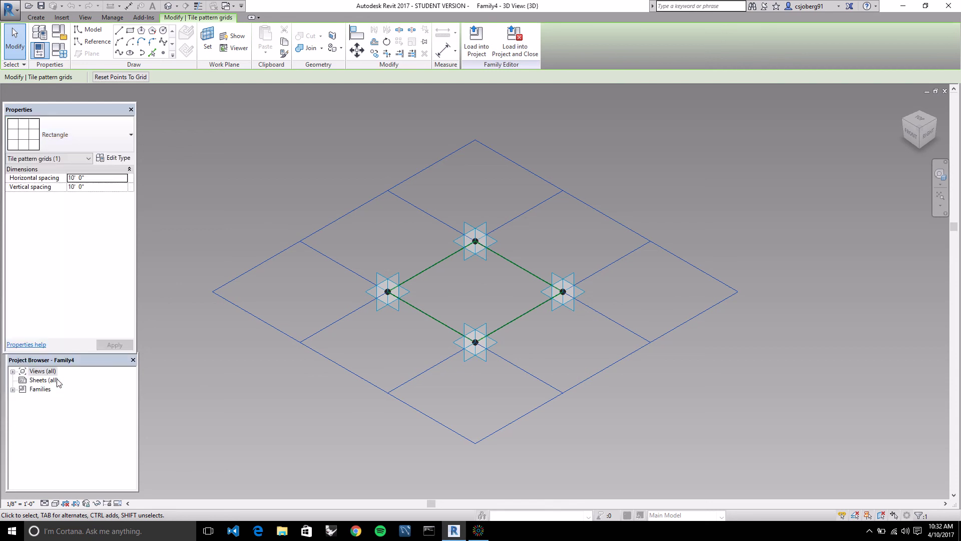
{"action": "left_click", "coordinate": [608, 194]}
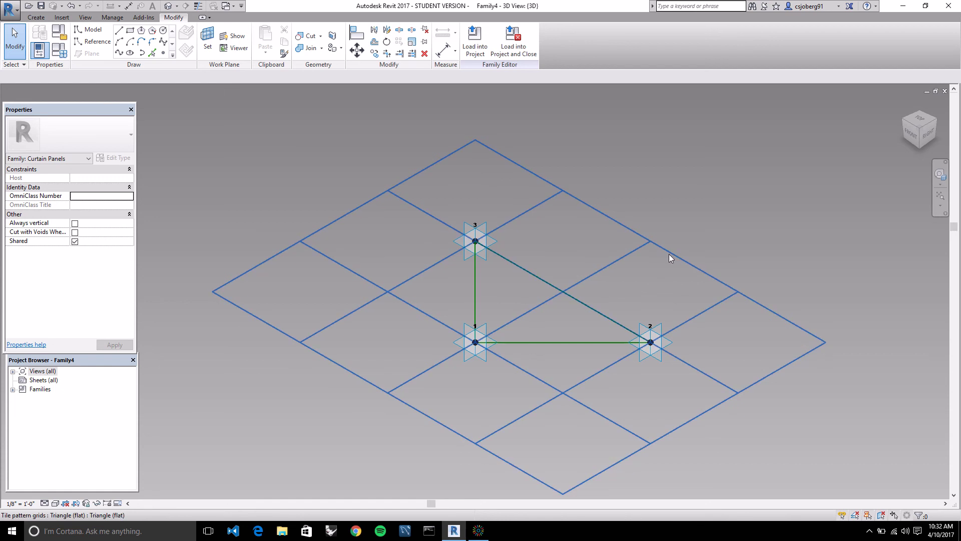
- Create a solid extruded form from the three reference lines joining the triangle's adaptive points
{"action": "left_click", "coordinate": [473, 286]}
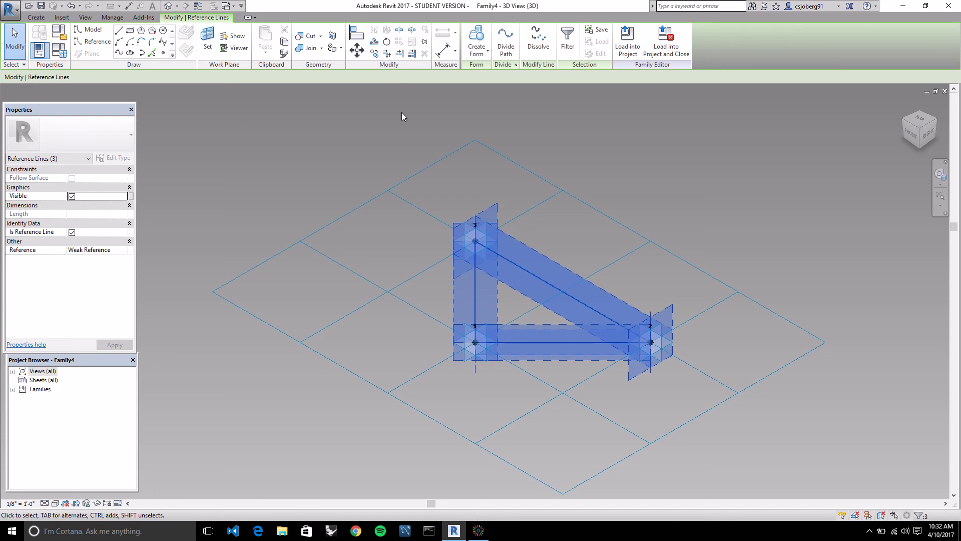
{"action": "left_click", "coordinate": [477, 38]}
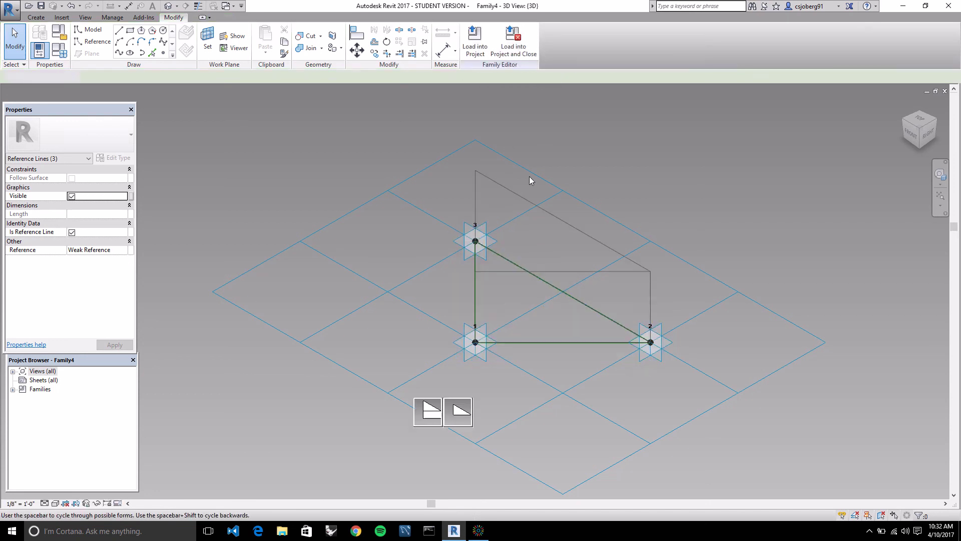
{"action": "left_click", "coordinate": [428, 409]}
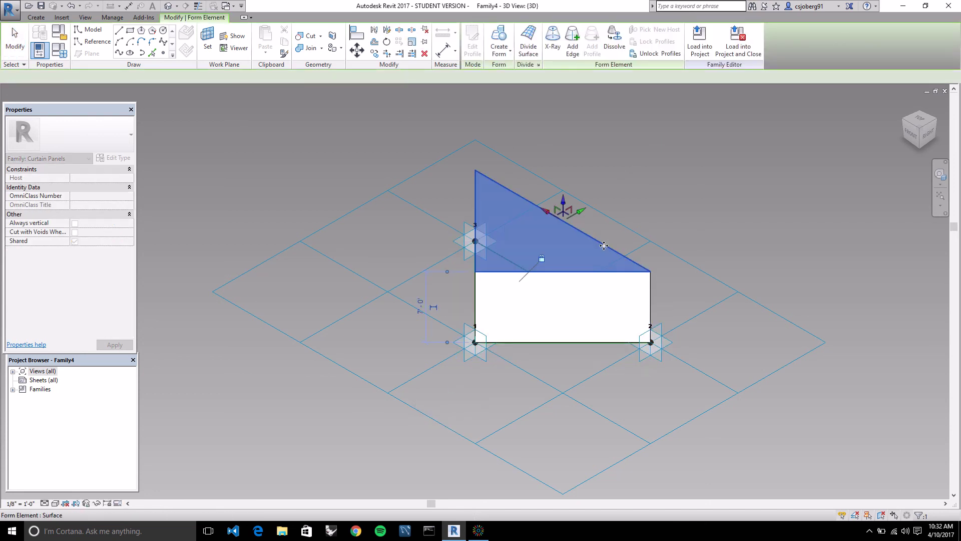
{"action": "key", "text": "Escape"}
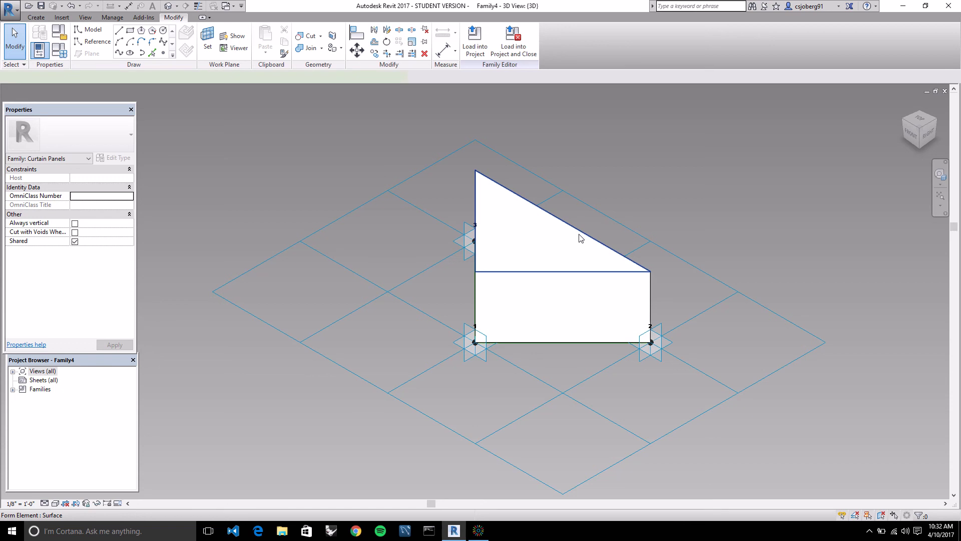
{"action": "left_click", "coordinate": [580, 238]}
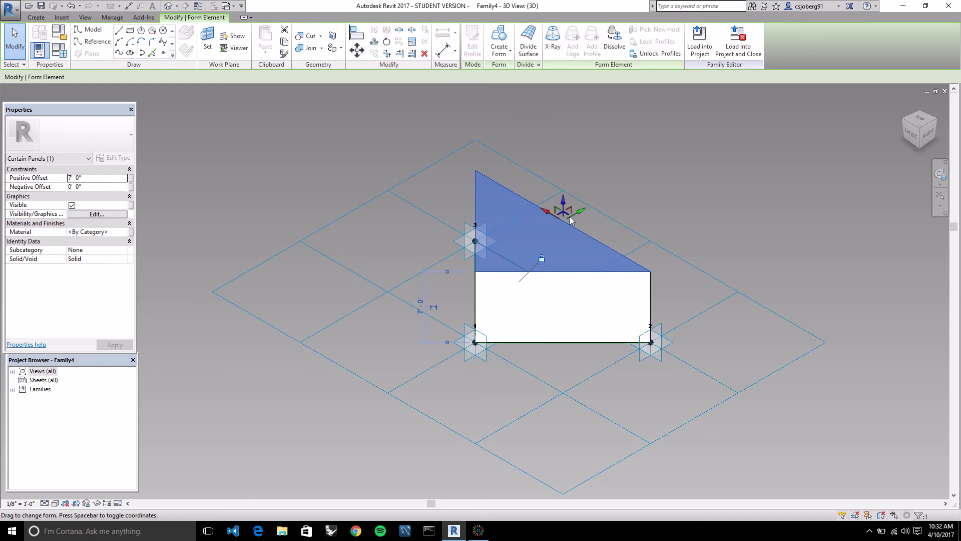
{"action": "left_click", "coordinate": [412, 42]}
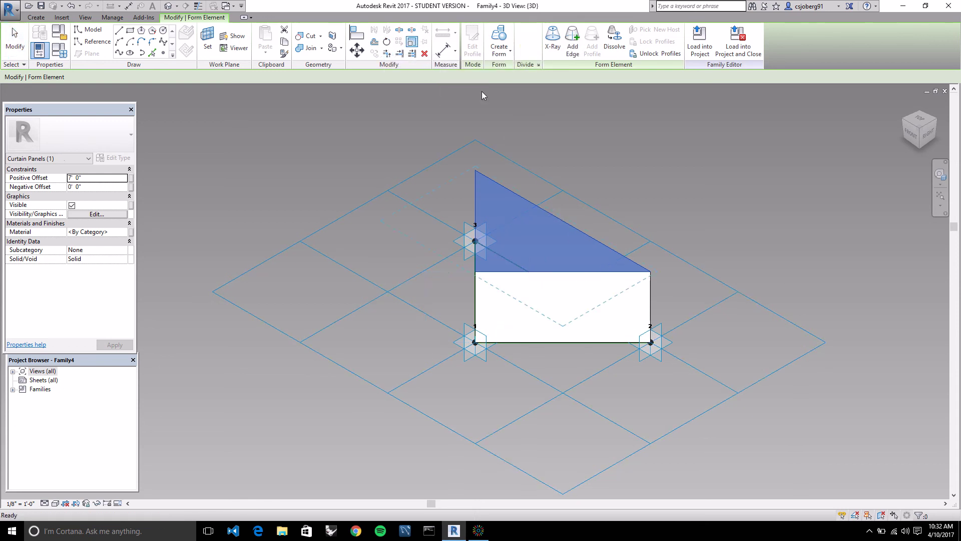
{"action": "left_click", "coordinate": [649, 273]}
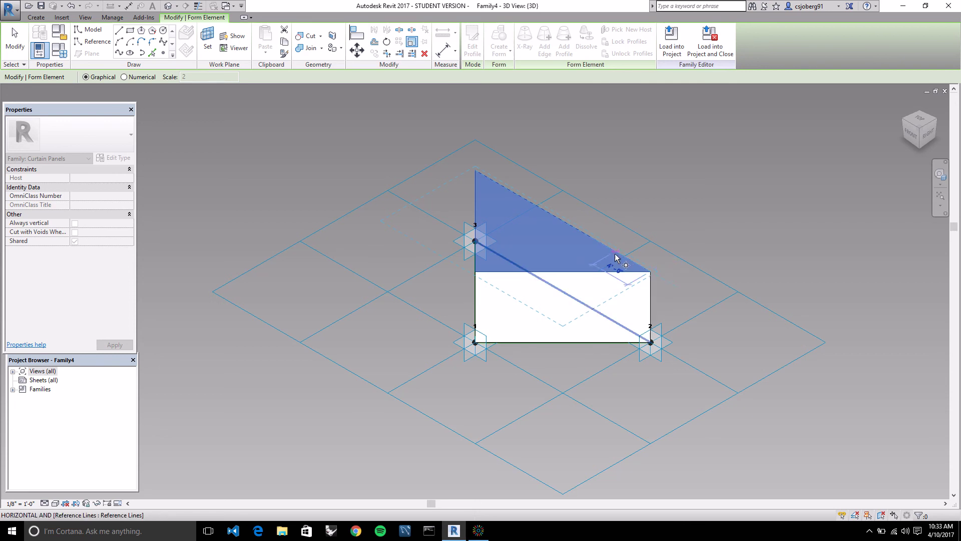
{"action": "key", "text": "Escape"}
{"action": "key", "text": "Escape"}
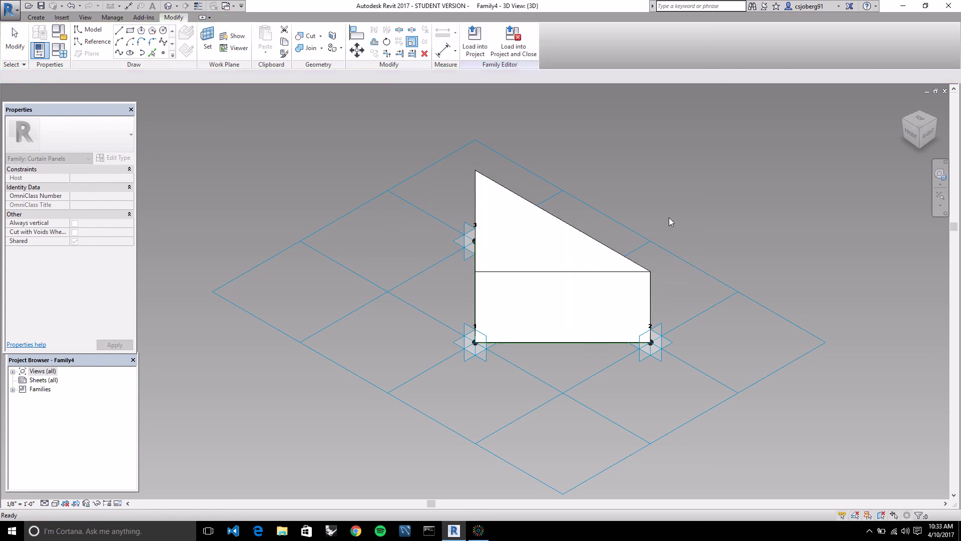
- Lower the top face of the triangular solid to less than half its height, making the panel thinner
{"action": "left_click", "coordinate": [618, 253]}
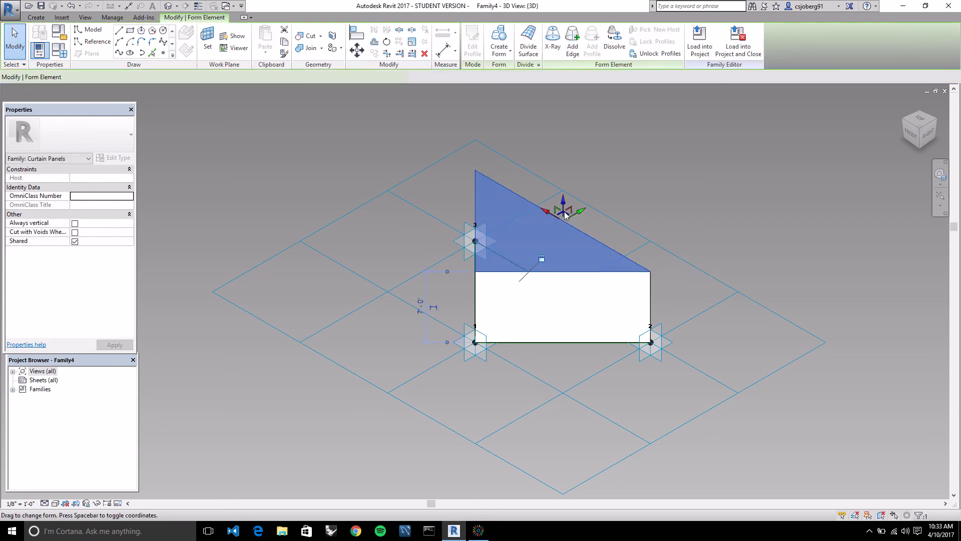
{"action": "left_click_drag", "start_coordinate": [563, 202], "coordinate": [563, 249]}
{"action": "left_click", "coordinate": [664, 231]}
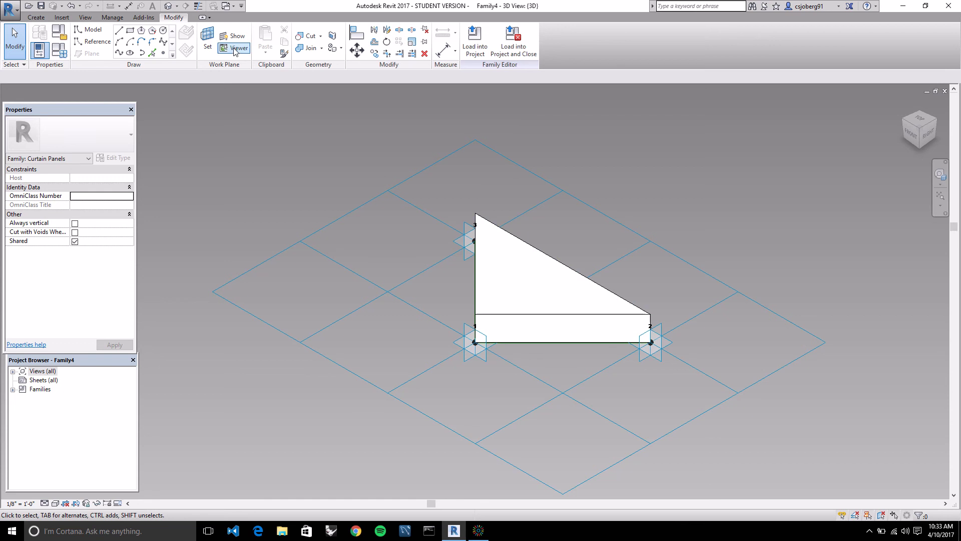
- Load the panel family into Family3 and apply Family4 under Triangle (flat) to the mass's triangle-patterned side face
{"action": "left_click", "coordinate": [474, 40]}
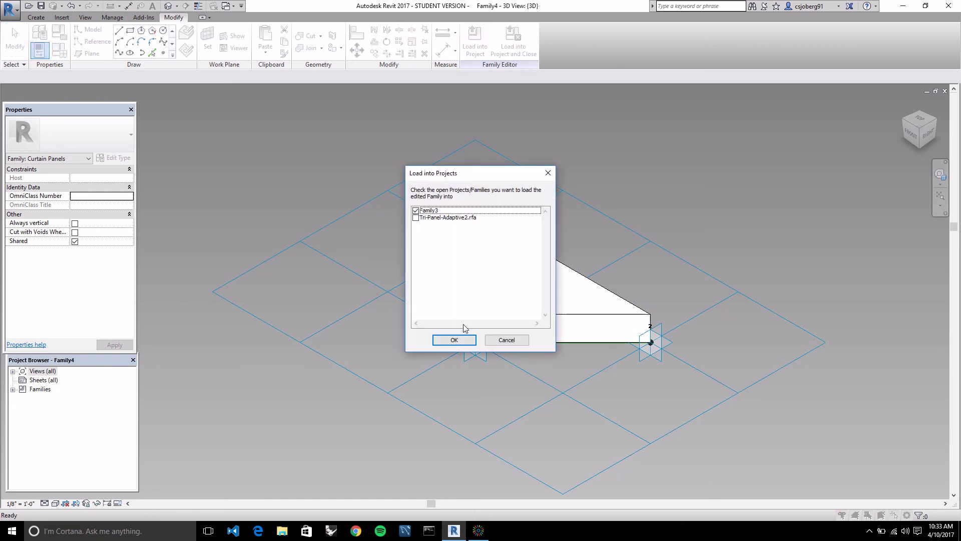
{"action": "left_click", "coordinate": [455, 339]}
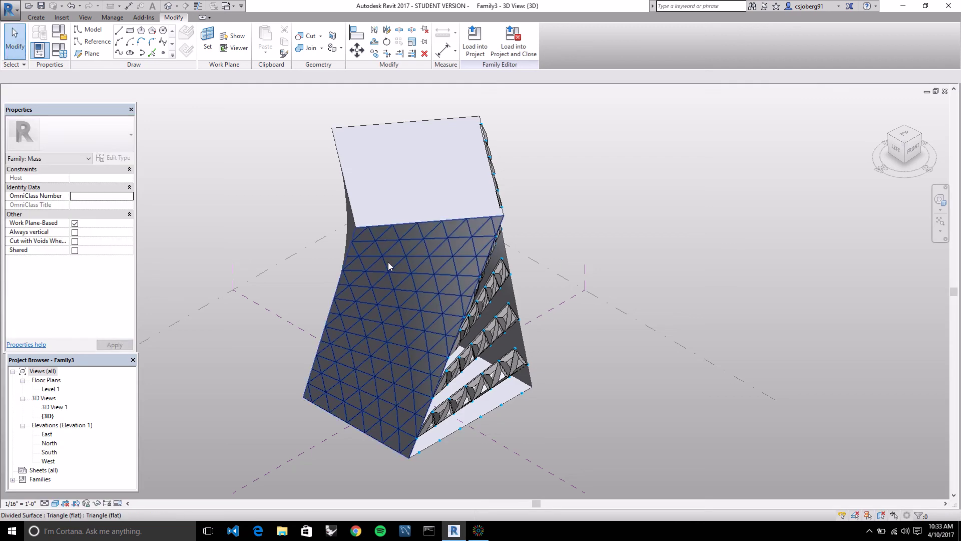
{"action": "left_click", "coordinate": [413, 242]}
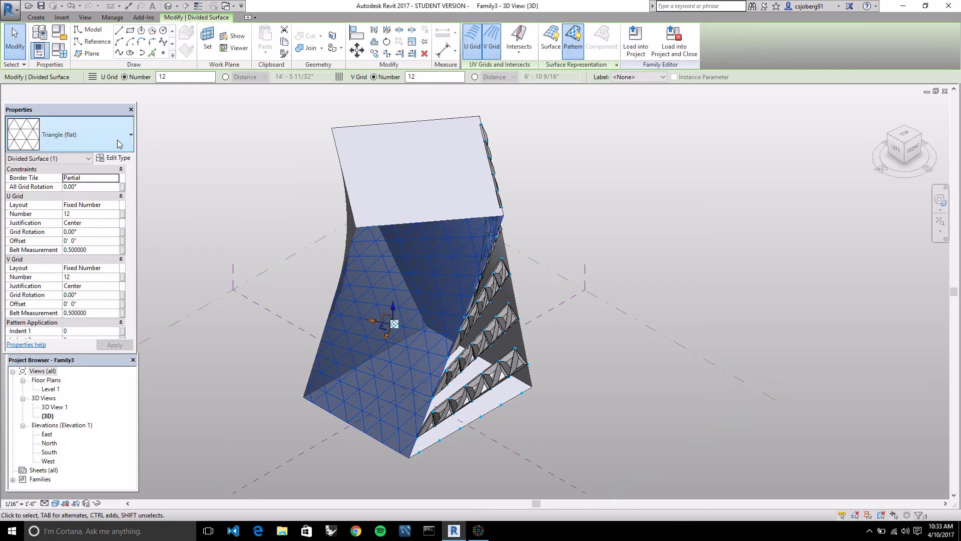
{"action": "left_click", "coordinate": [117, 139]}
{"action": "scroll", "coordinate": [90, 359], "scroll_direction": "down", "scroll_amount": 1}
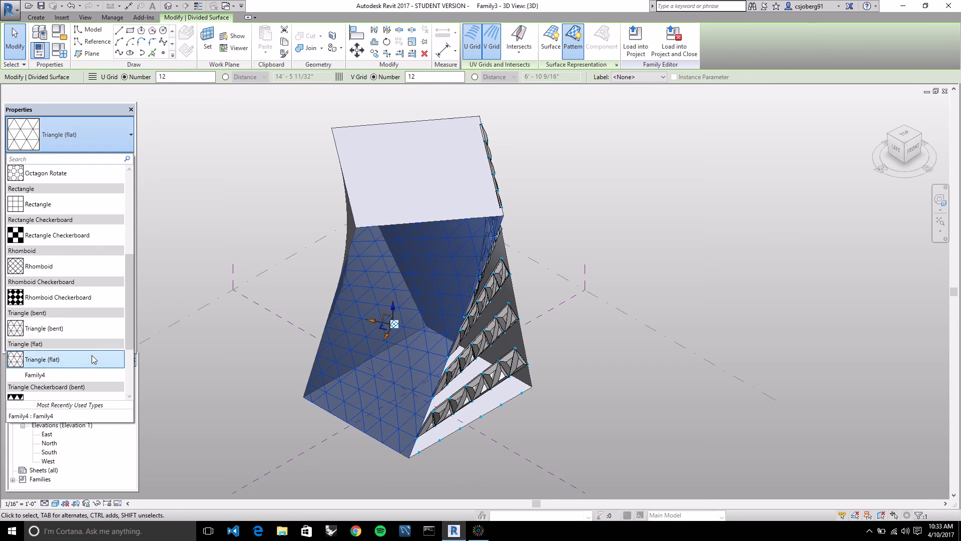
{"action": "left_click", "coordinate": [37, 376]}
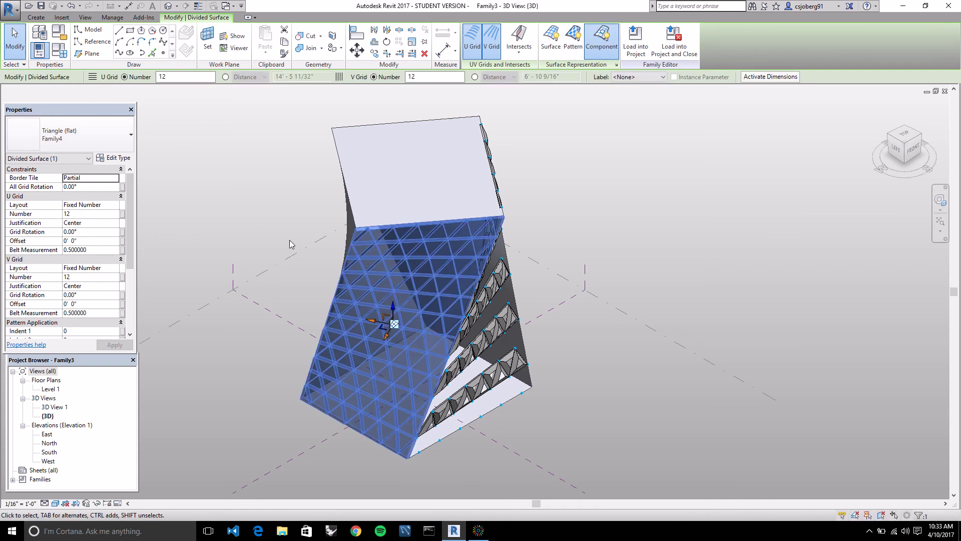
{"action": "left_click", "coordinate": [290, 239]}
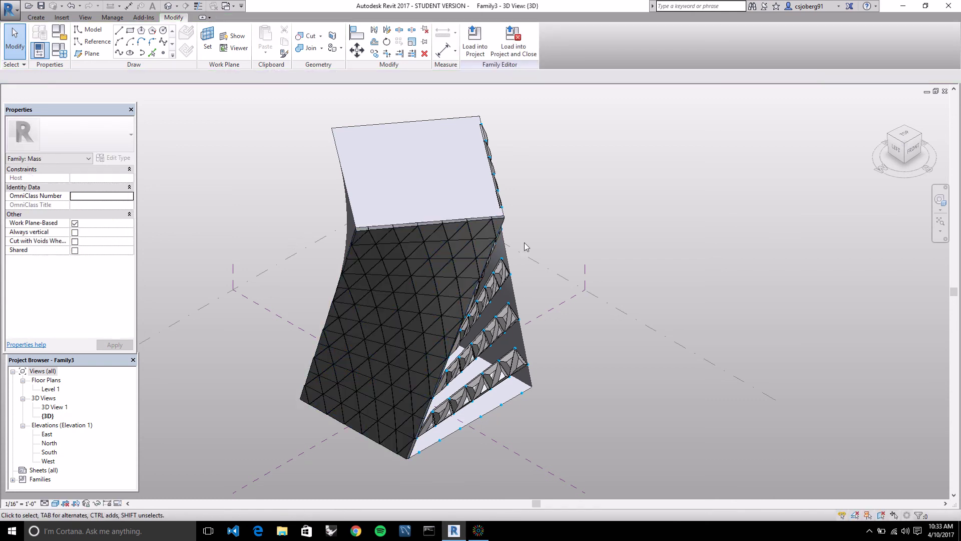
- Inspect the triangular curtain panels and their thickness along the upper edge of the newly panelled face
{"action": "scroll", "coordinate": [518, 275], "scroll_direction": "up", "scroll_amount": 5}
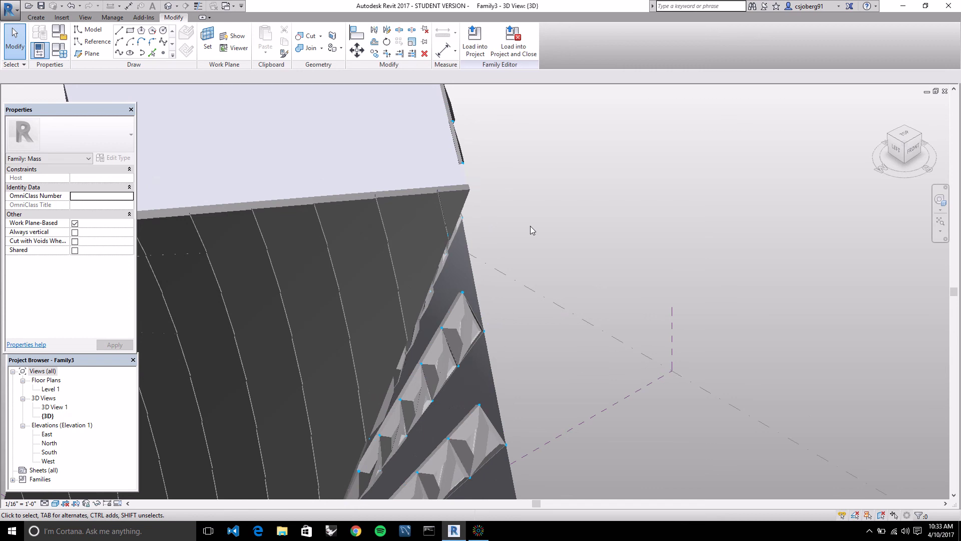
{"action": "scroll", "coordinate": [530, 226], "scroll_direction": "down", "scroll_amount": 5}
{"action": "scroll", "coordinate": [420, 249], "scroll_direction": "up", "scroll_amount": 4}
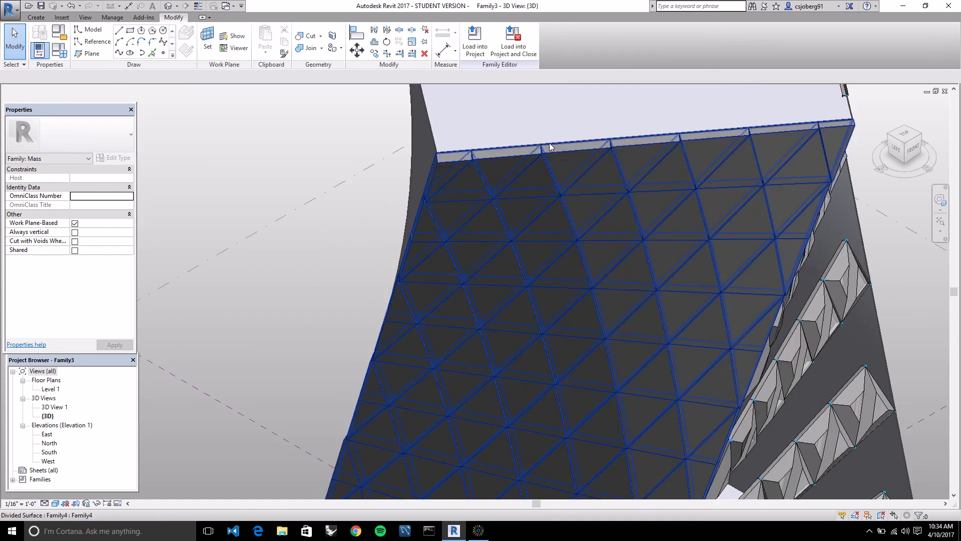
{"action": "scroll", "coordinate": [545, 159], "scroll_direction": "up", "scroll_amount": 2}
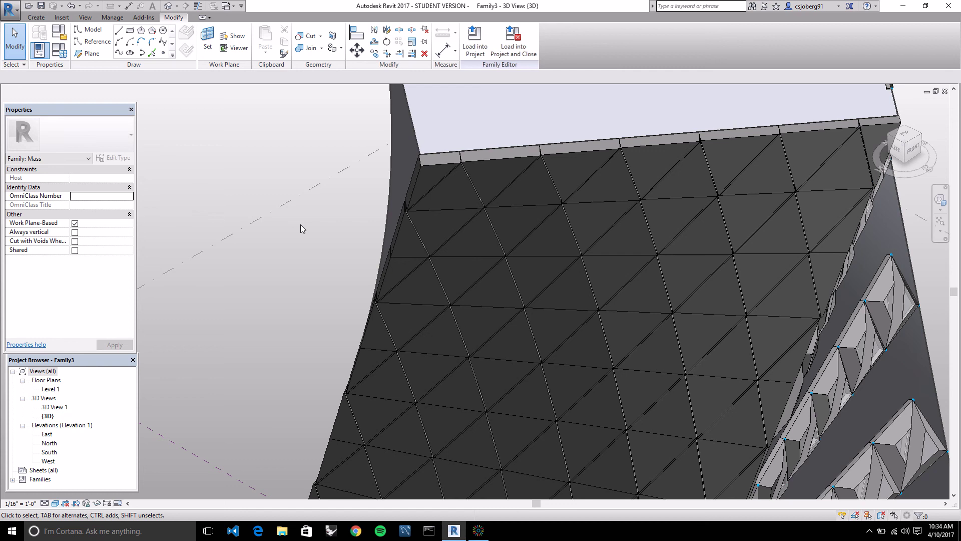
{"action": "scroll", "coordinate": [299, 221], "scroll_direction": "down", "scroll_amount": 5}
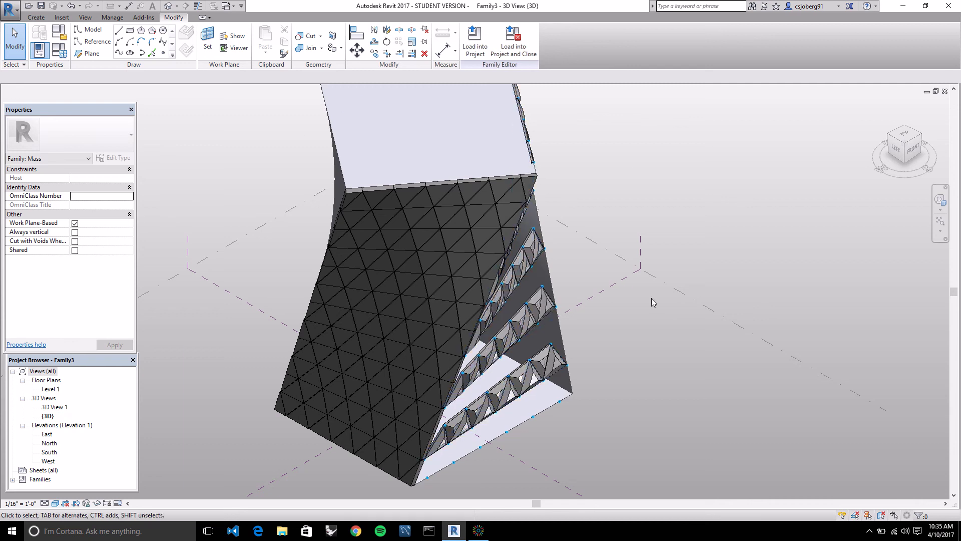
{"action": "left_click", "coordinate": [480, 531]}
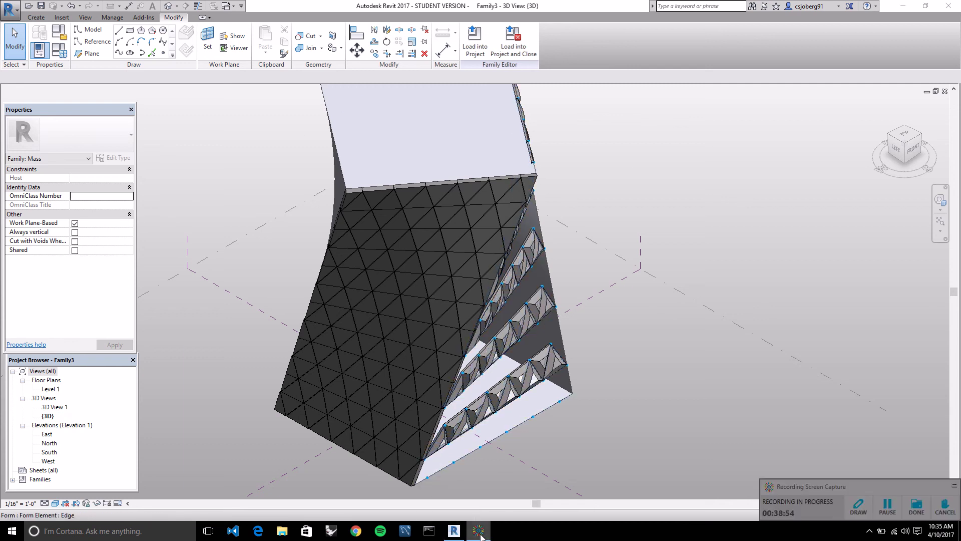